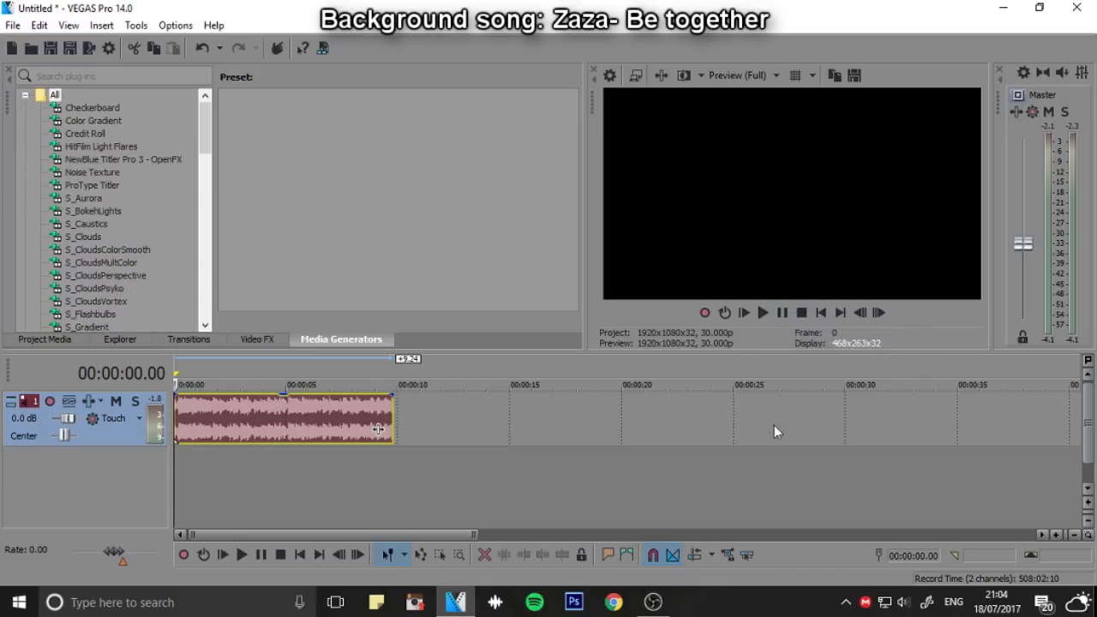
Play back the song clip on the timeline from the start to preview the audio
click(205, 375)
key(space)
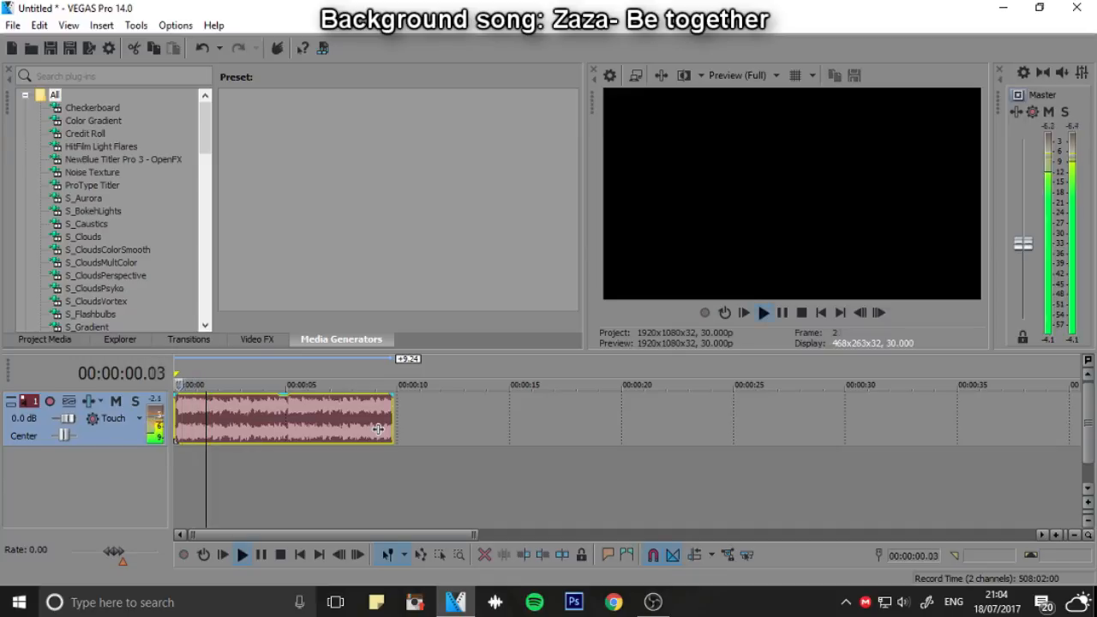
key(space)
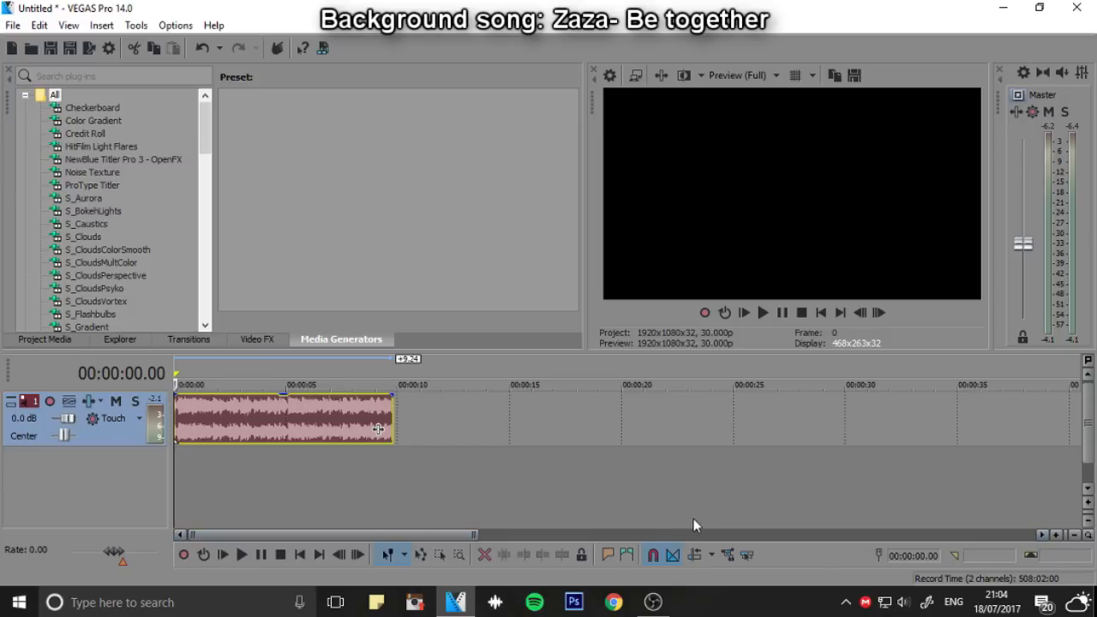
key(space)
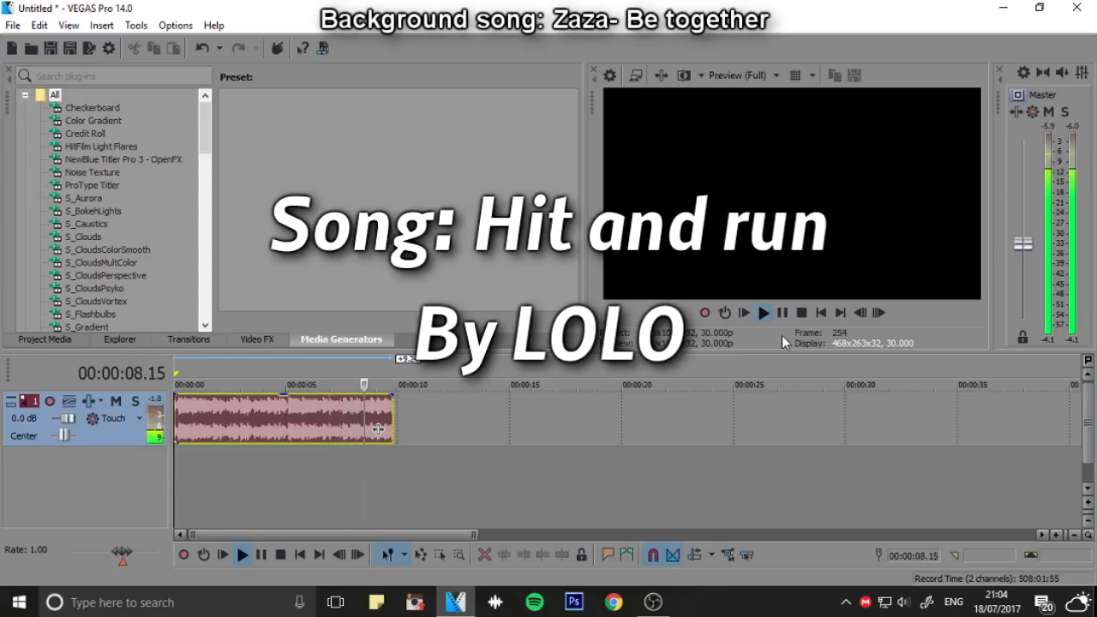
key(space)
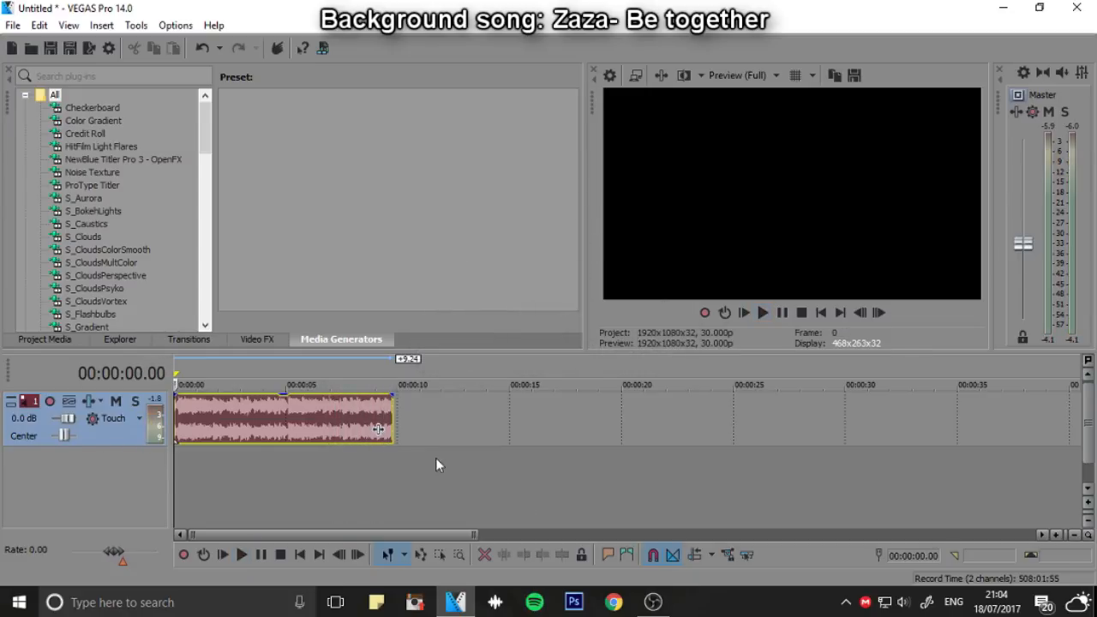
scroll(374, 441, up, 2)
scroll(374, 441, up, 2)
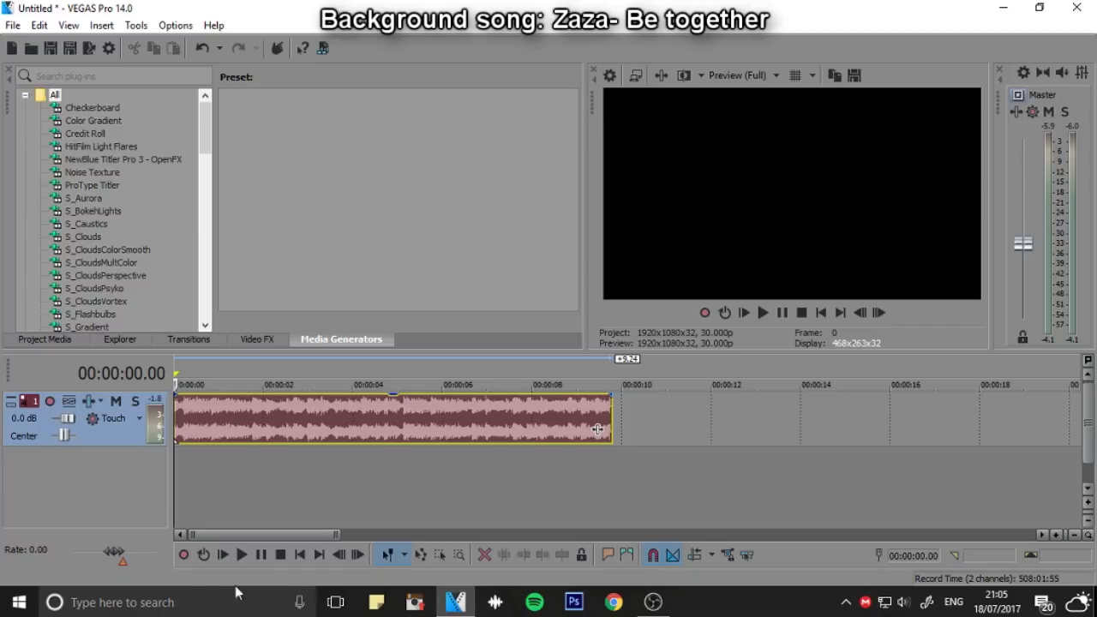
Look up "flvto" in the system search and switch to the Converter for YouTube by Flvto.com app
click(211, 602)
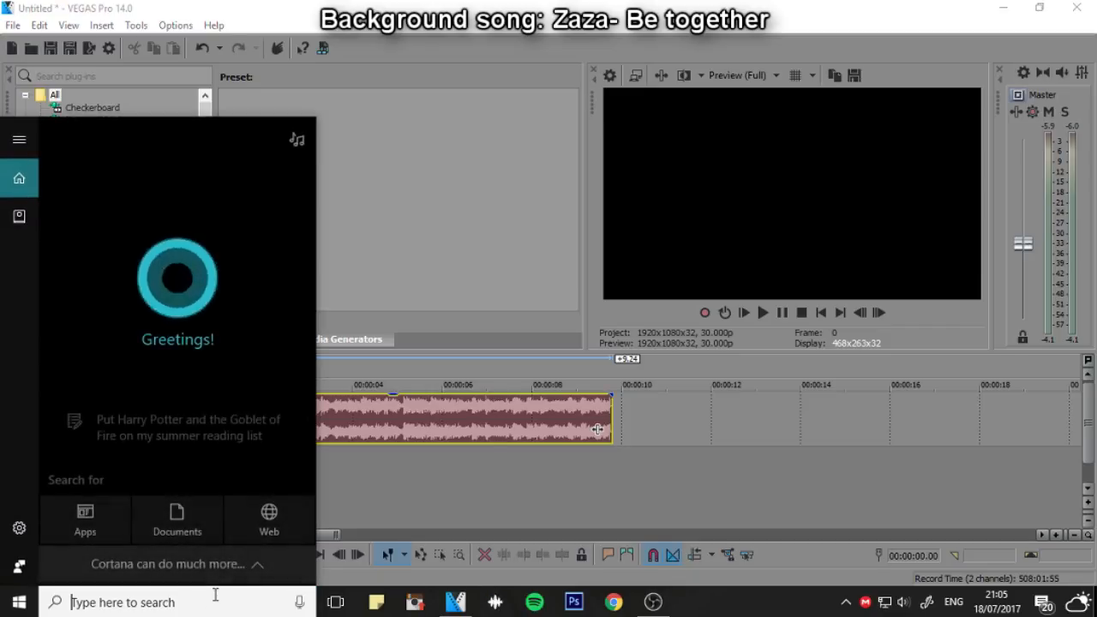
text(flvto)
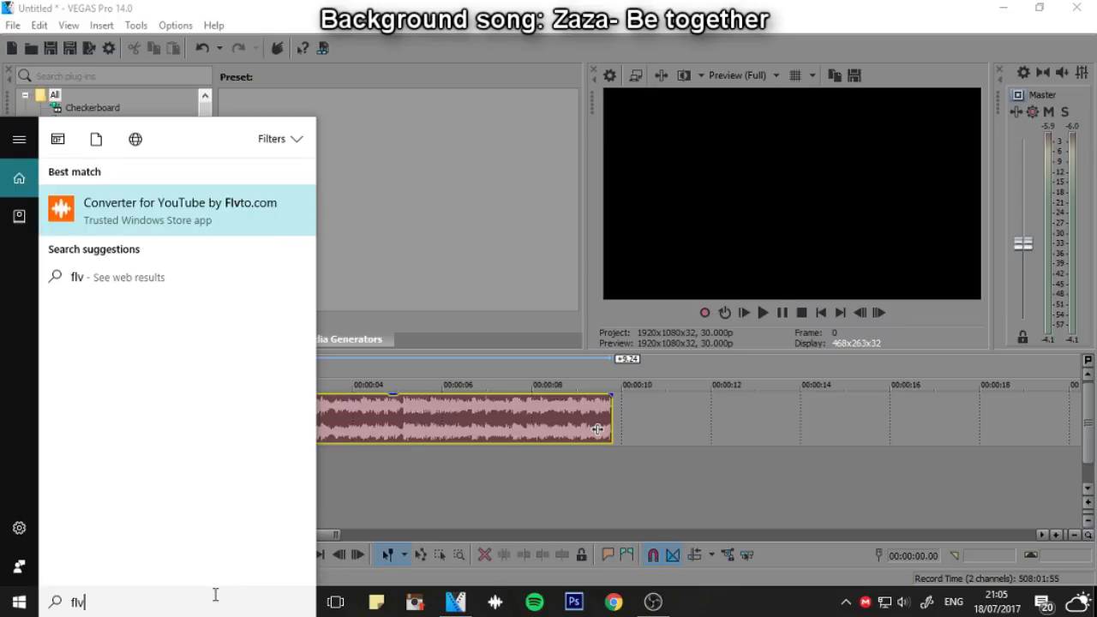
key(BackSpace)
text(o)
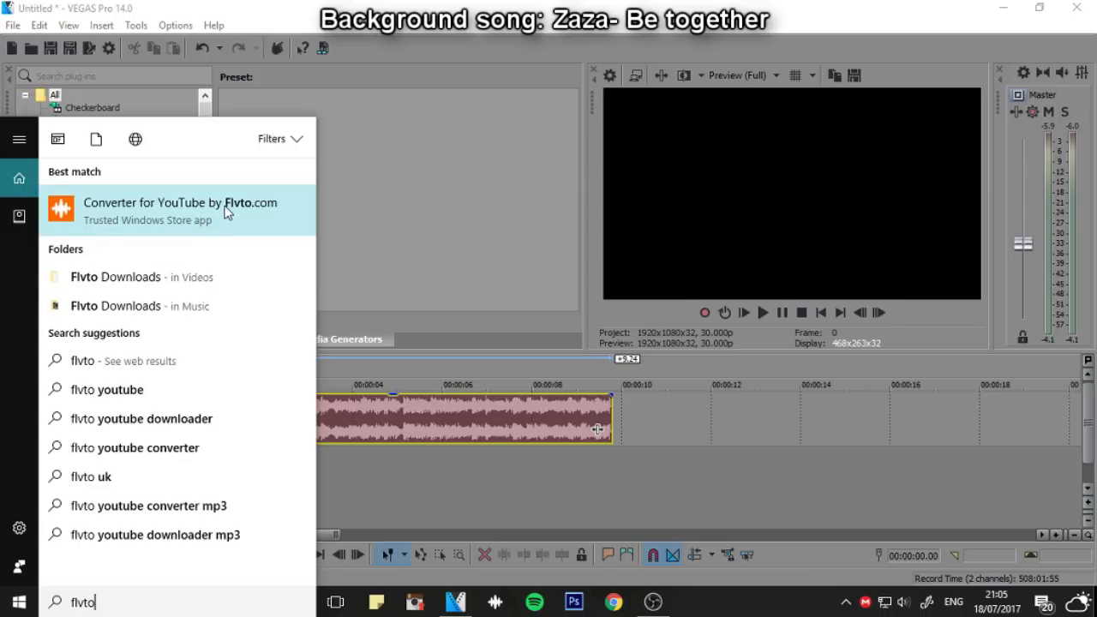
click(494, 602)
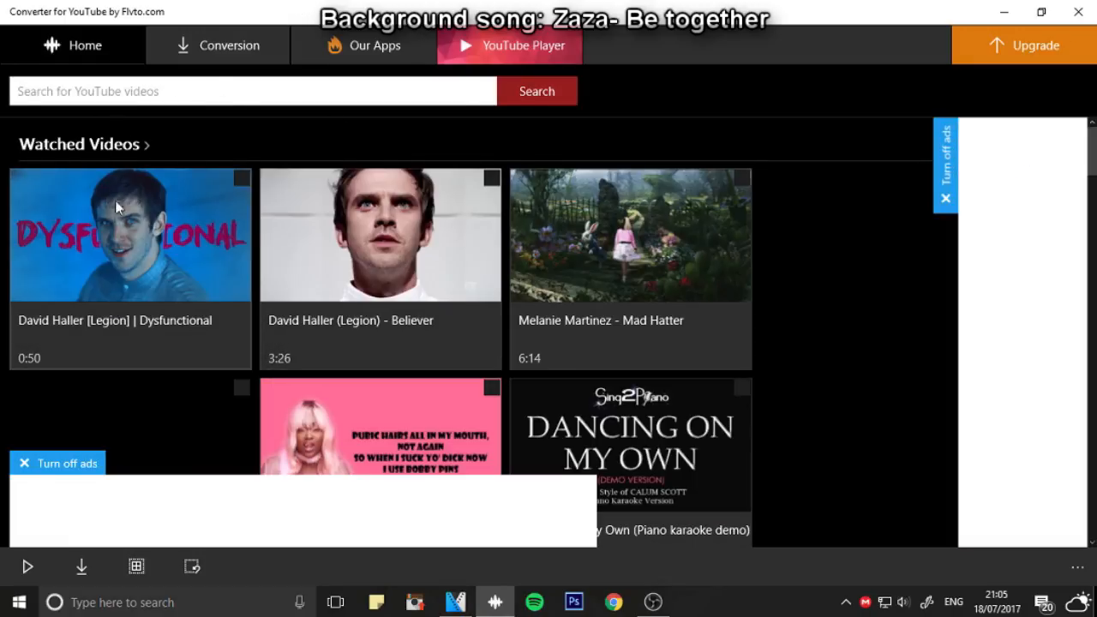
Search the converter's YouTube videos for "Harley quinn"
scroll(429, 326, down, 2)
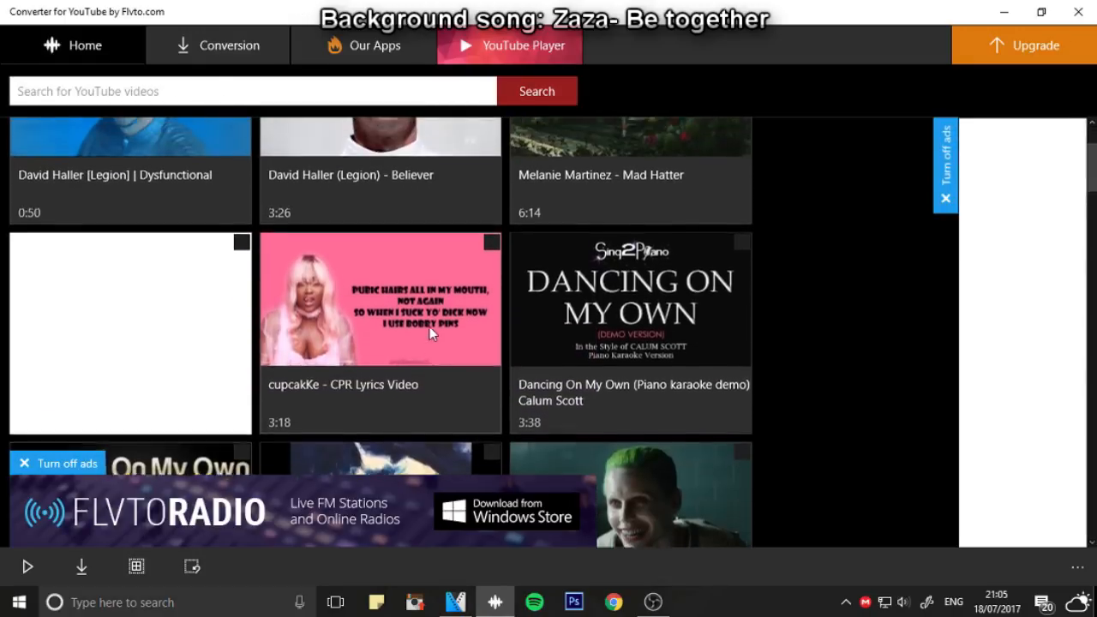
scroll(182, 241, up, 2)
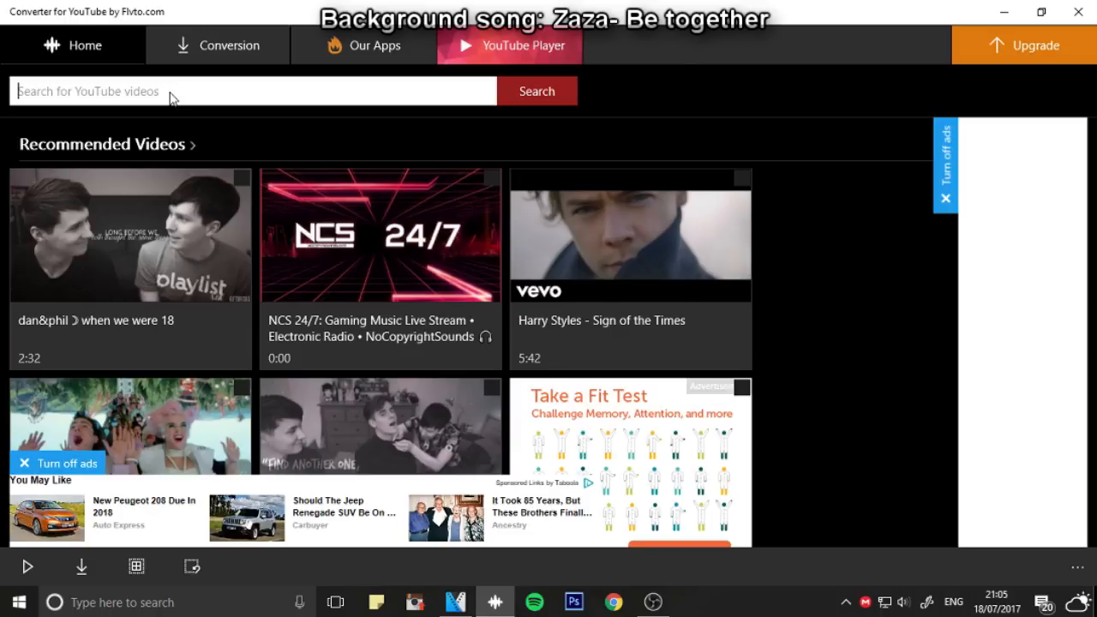
text(har)
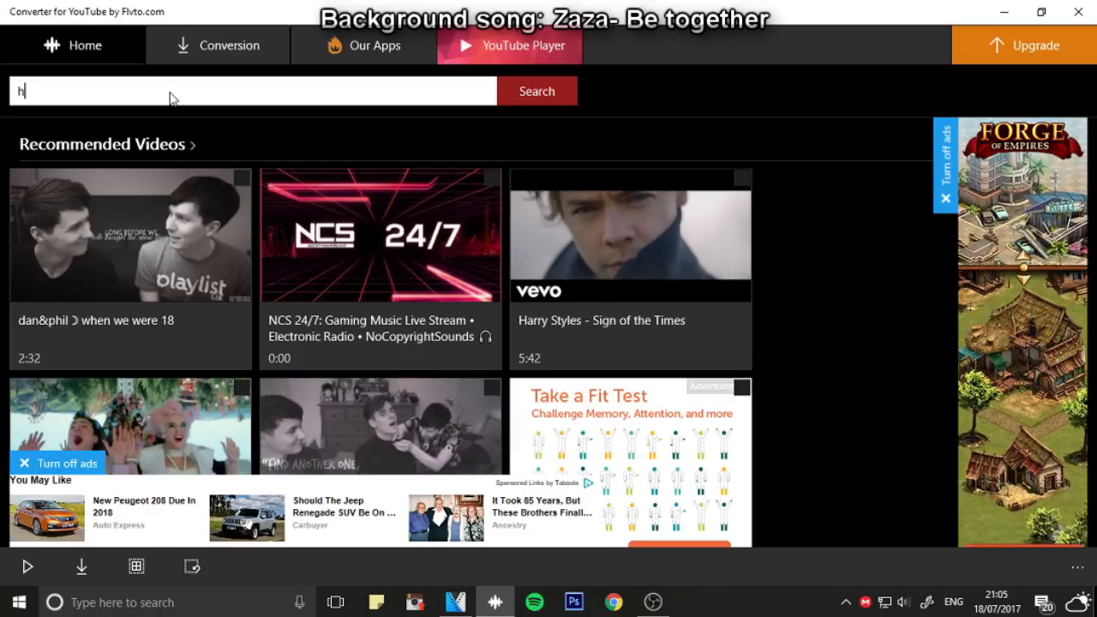
text(ley quinn)
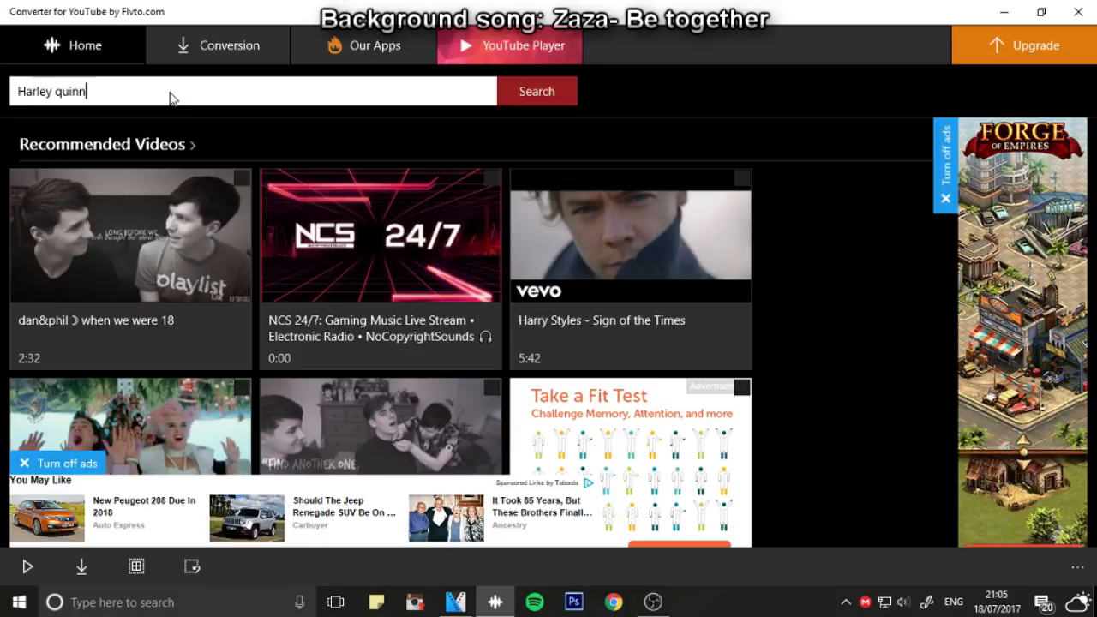
click(569, 96)
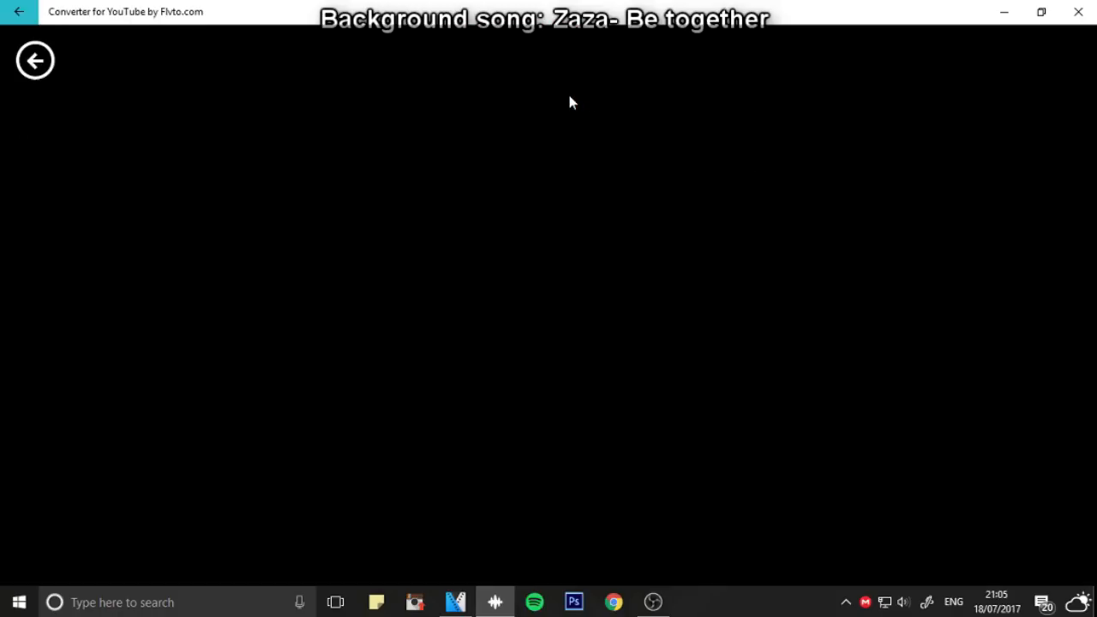
click(35, 60)
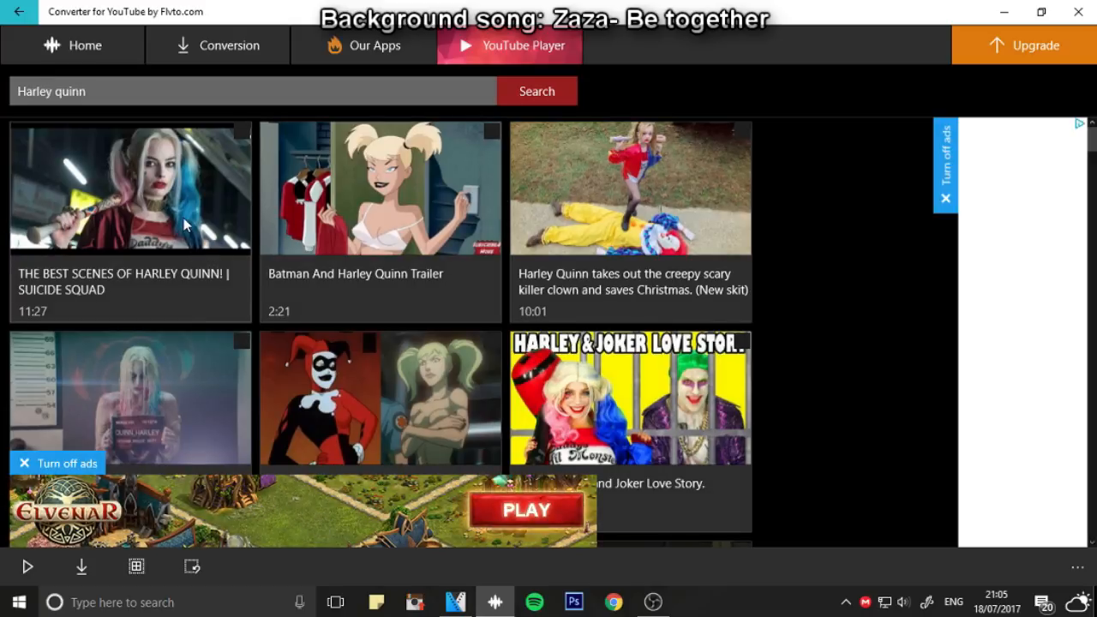
Select the result "THE BEST SCENES OF HARLEY QUINN! | SUICIDE SQUAD" and start converting it to MP4 with HD on
scroll(612, 224, down, 3)
scroll(181, 250, down, 2)
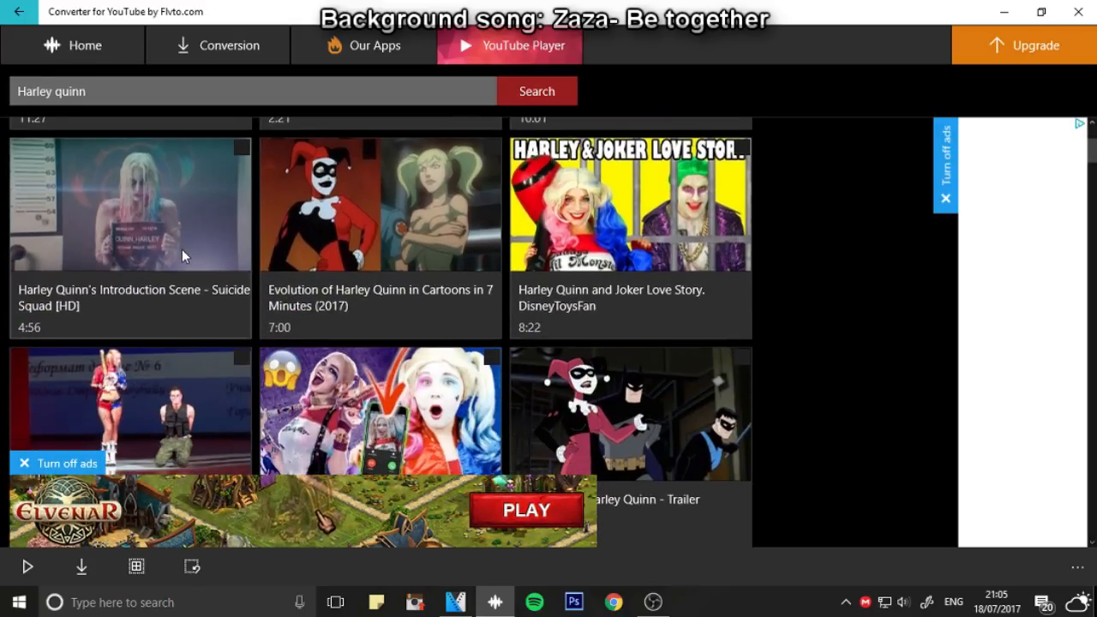
scroll(175, 269, down, 4)
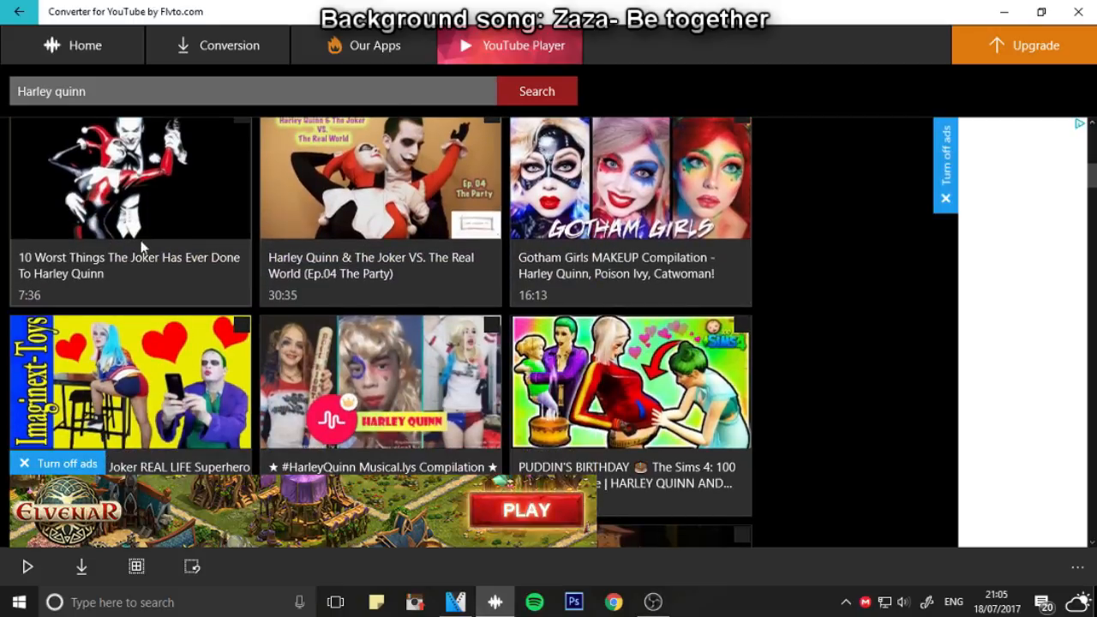
scroll(214, 260, down, 3)
scroll(368, 269, up, 8)
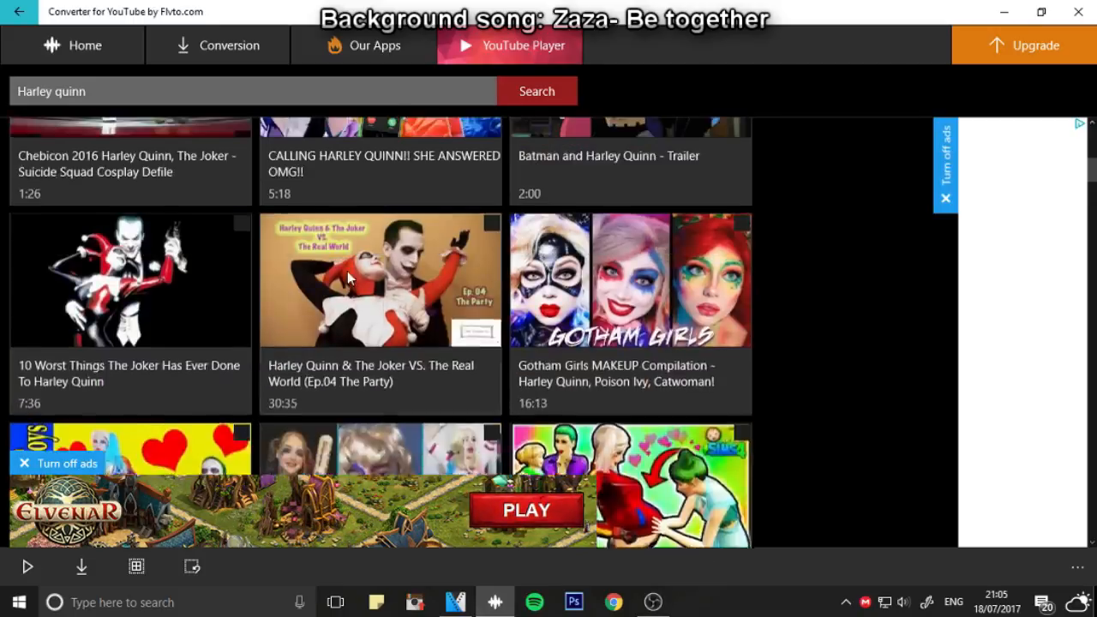
scroll(48, 225, up, 1)
click(133, 214)
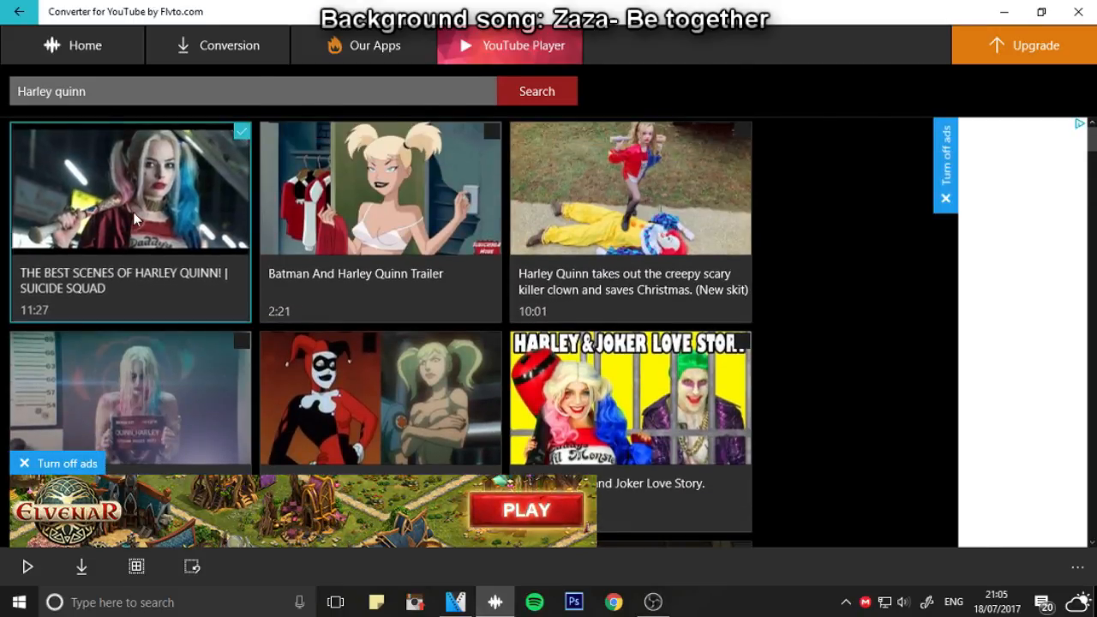
click(82, 566)
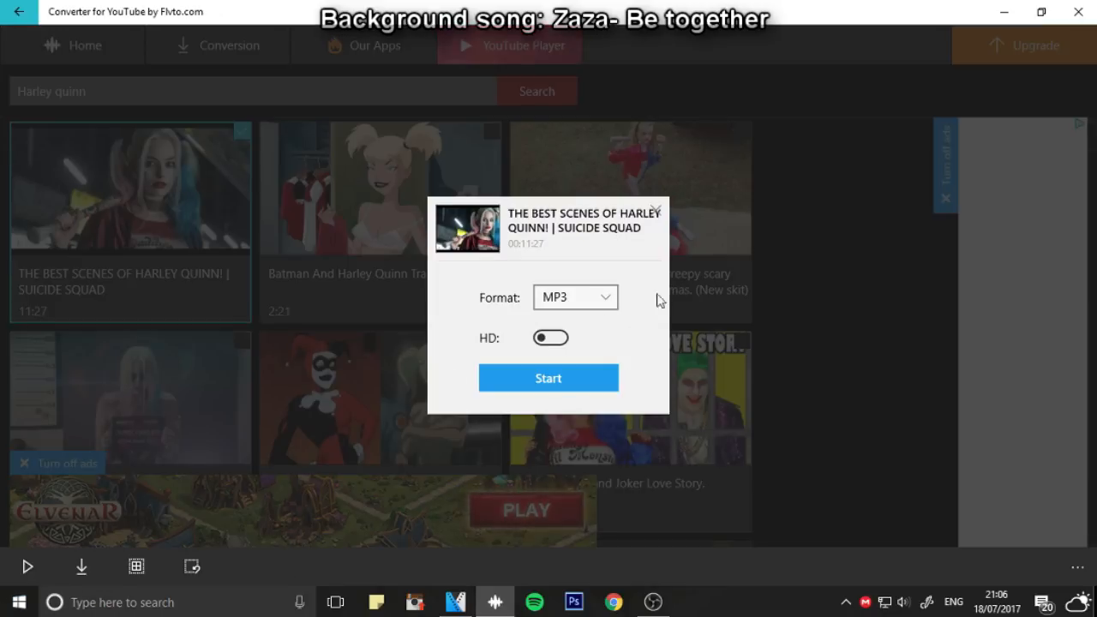
click(595, 305)
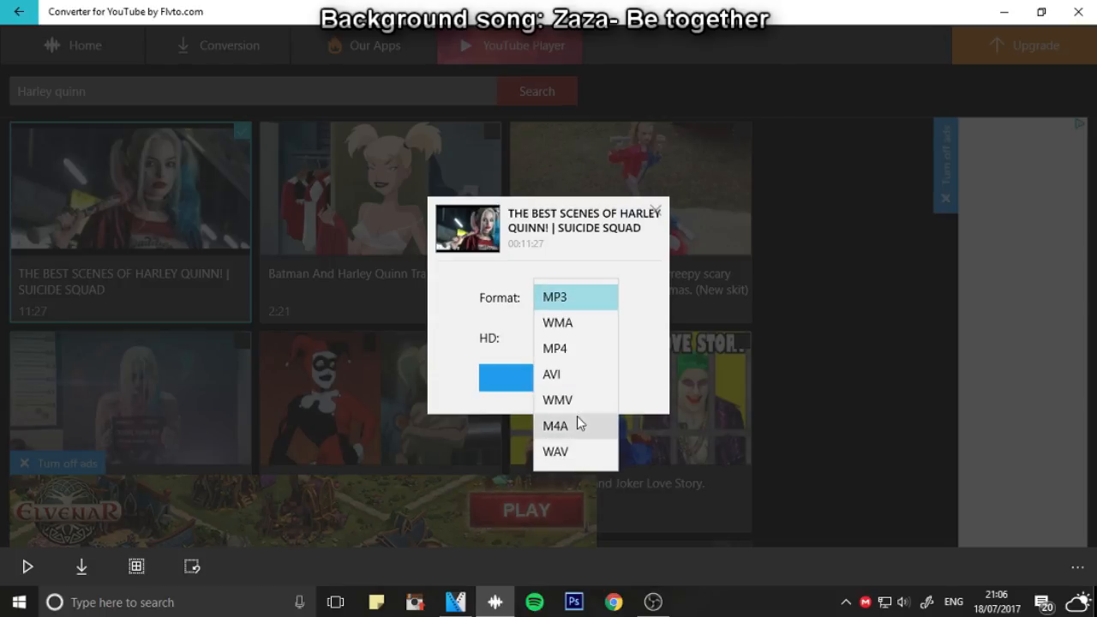
click(566, 348)
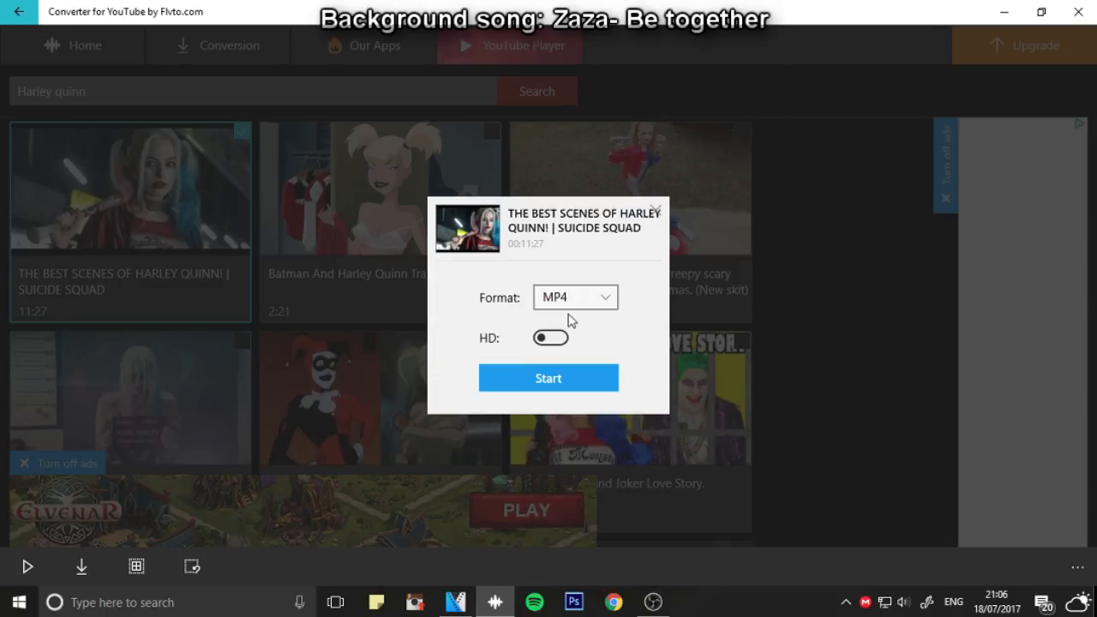
click(552, 339)
click(563, 385)
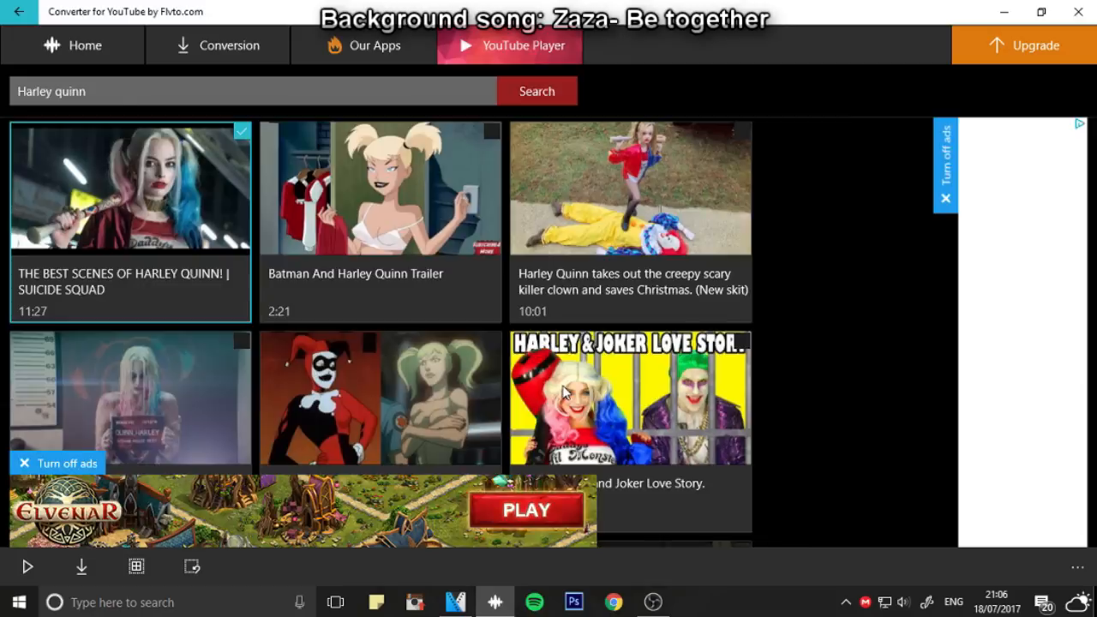
Find the ready MP4 HD video "THE BEST SCENES OF HARLEY QUINN! SUICIDE SQUAD" in the conversion list and open its containing folder
scroll(543, 295, down, 6)
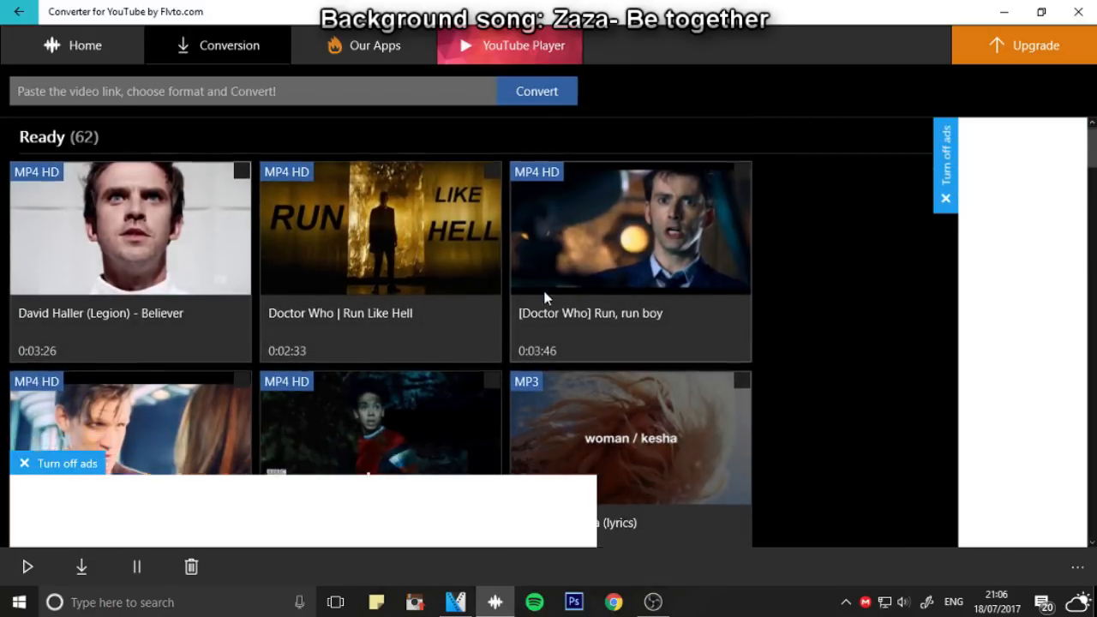
scroll(540, 293, up, 5)
scroll(534, 287, up, 1)
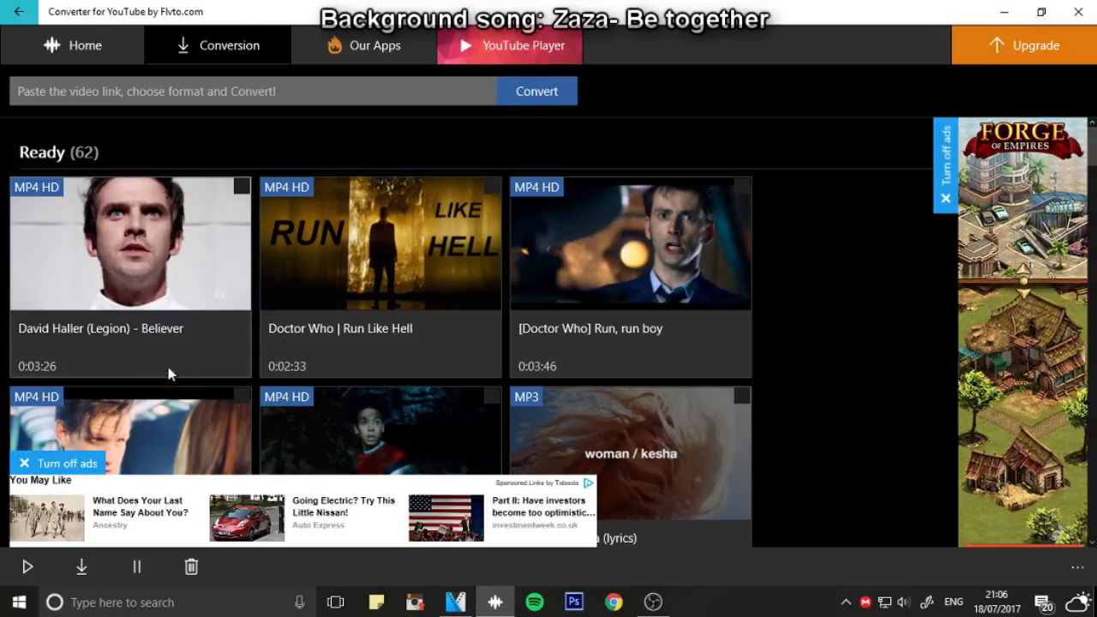
scroll(132, 349, down, 10)
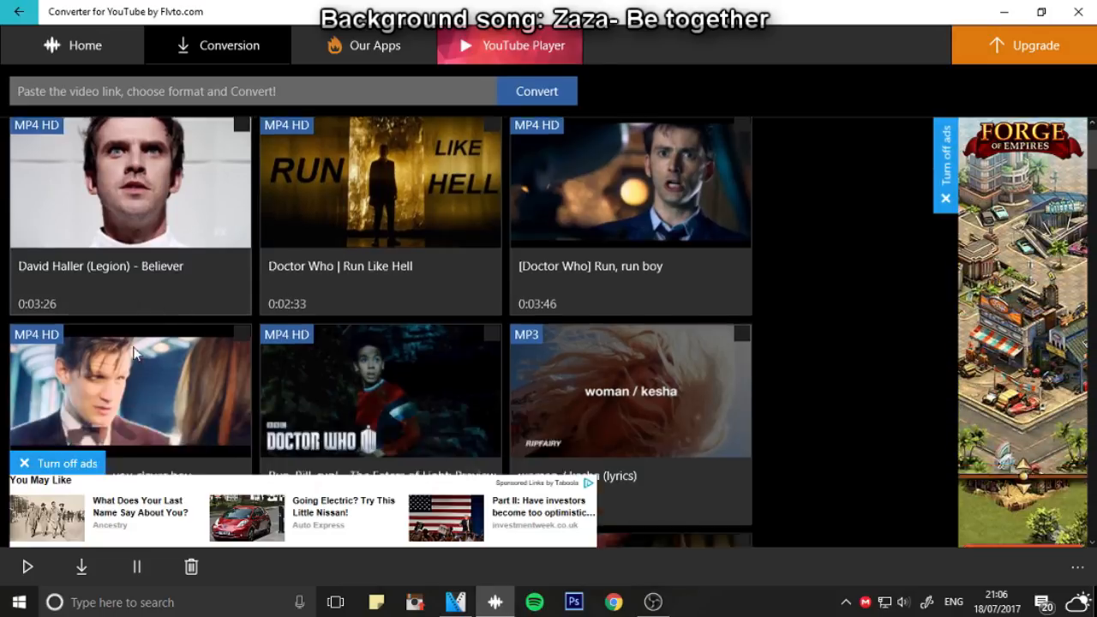
scroll(133, 346, down, 10)
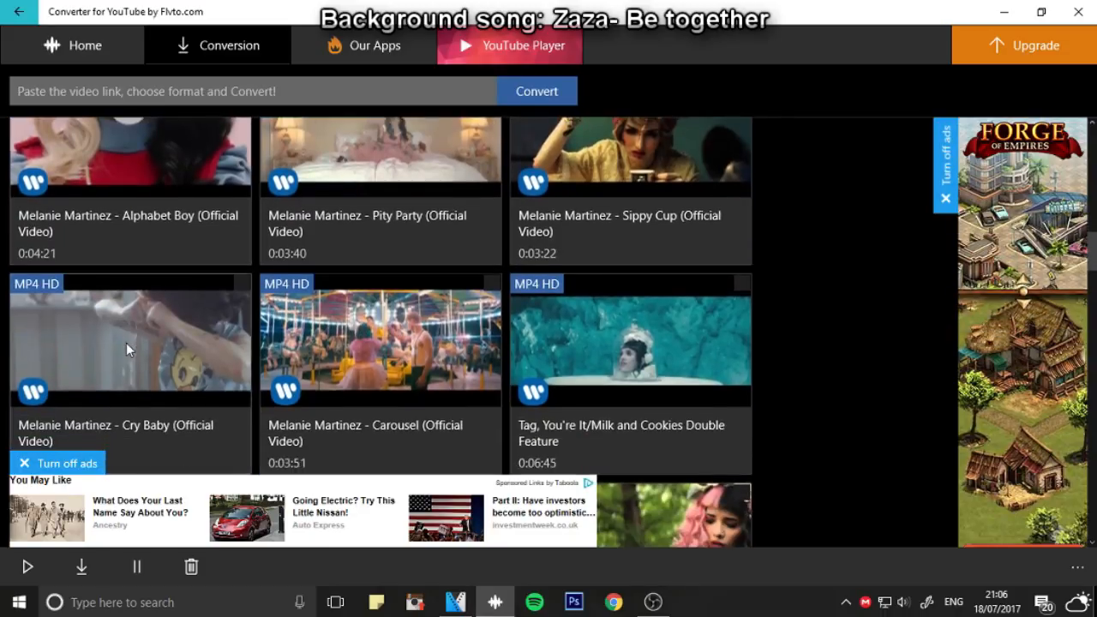
scroll(122, 349, down, 10)
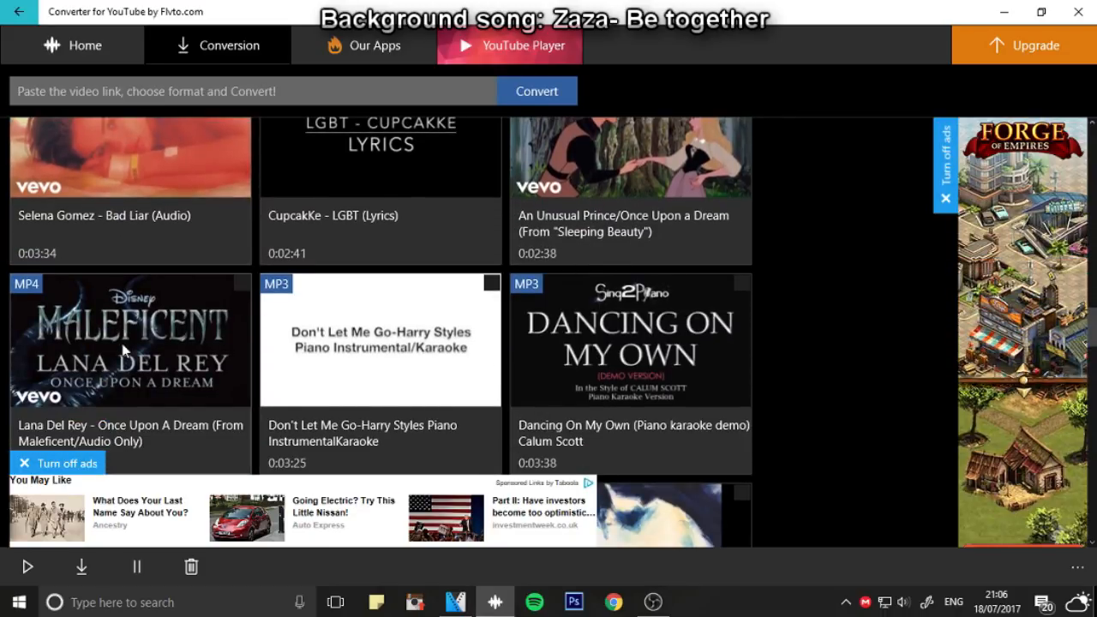
scroll(123, 349, down, 5)
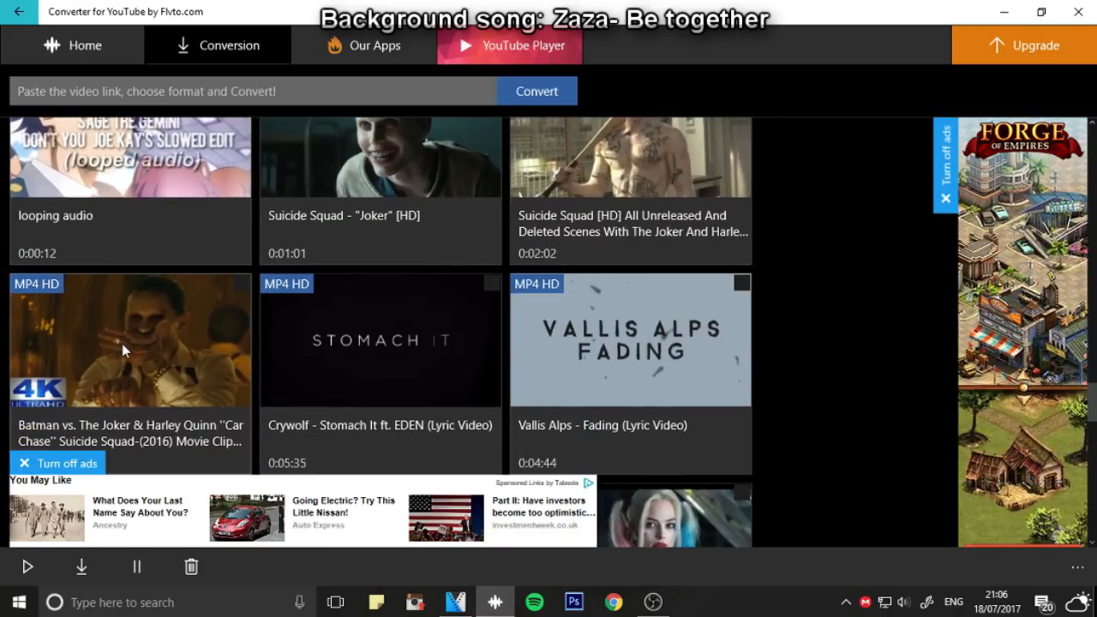
scroll(121, 344, down, 3)
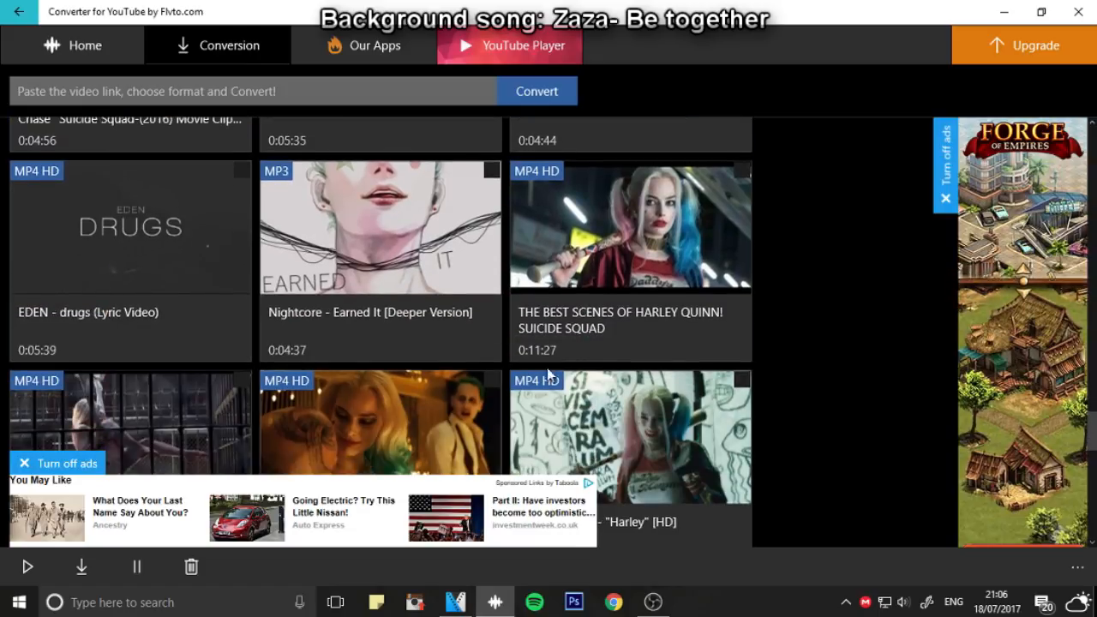
click(643, 304)
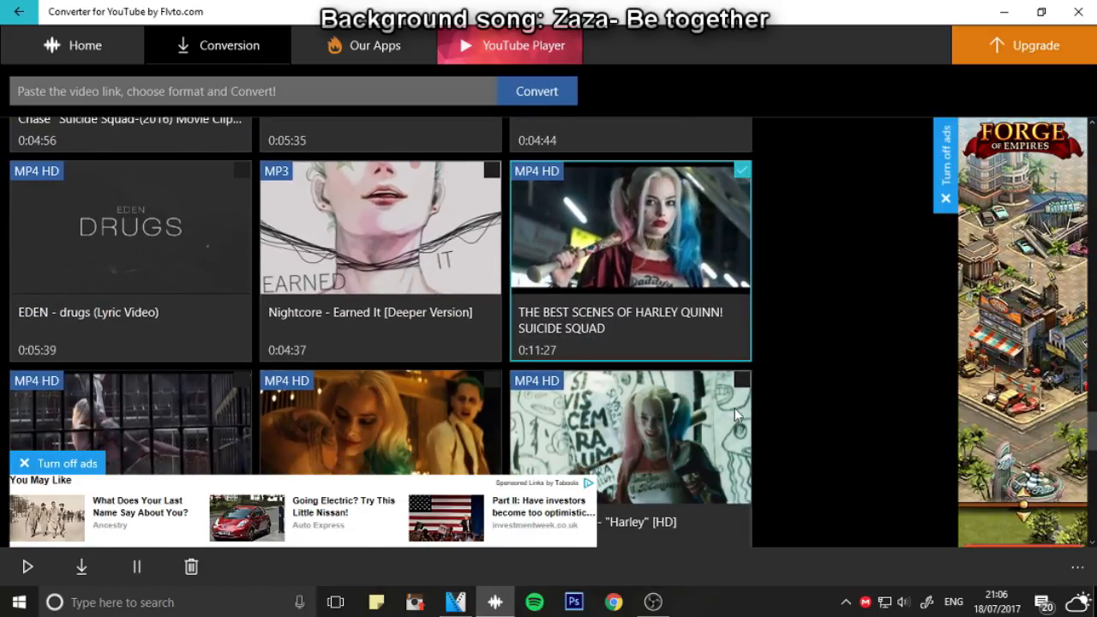
scroll(734, 408, down, 1)
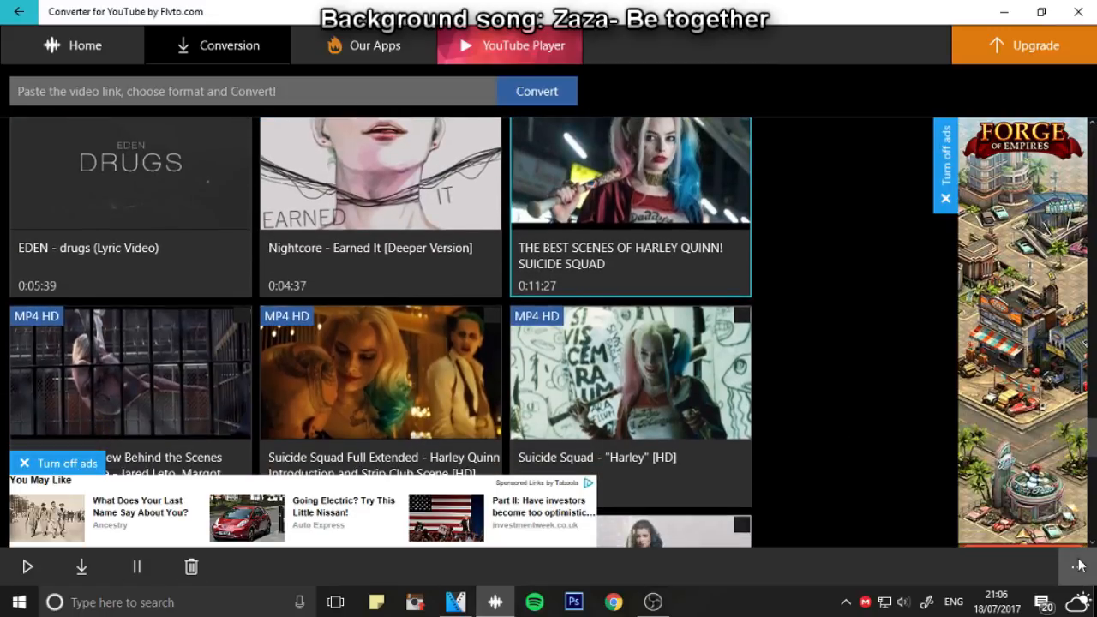
click(1077, 567)
click(1028, 415)
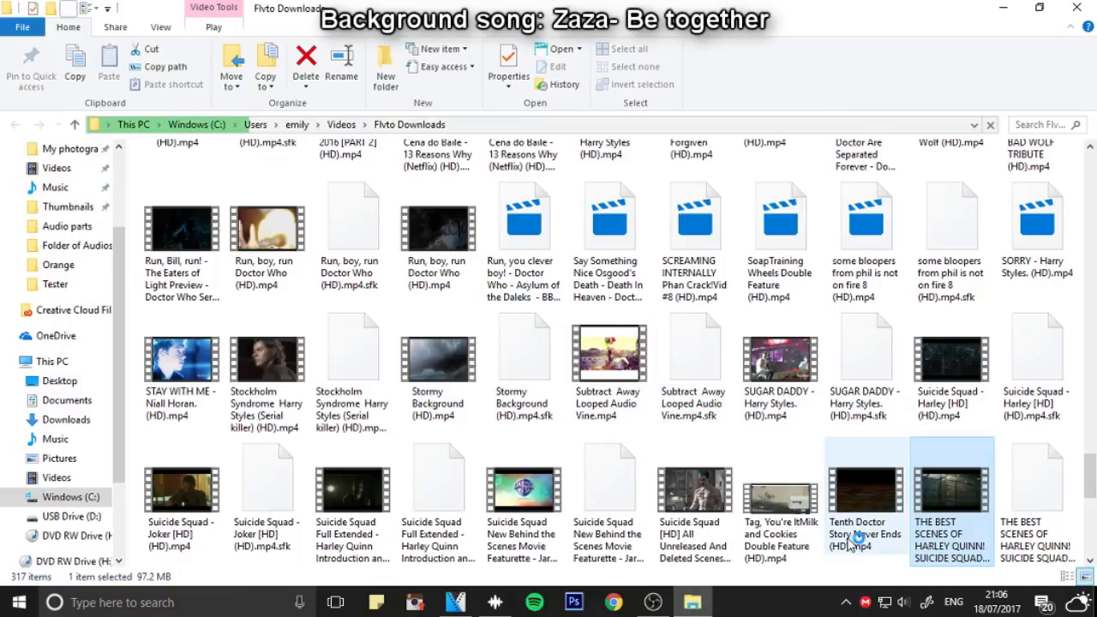
Add the Harley Quinn best-scenes video to the VEGAS Pro timeline right after the song clip and delete the video's audio event
drag(946, 533, 635, 419)
scroll(625, 430, down, 6)
click(438, 466)
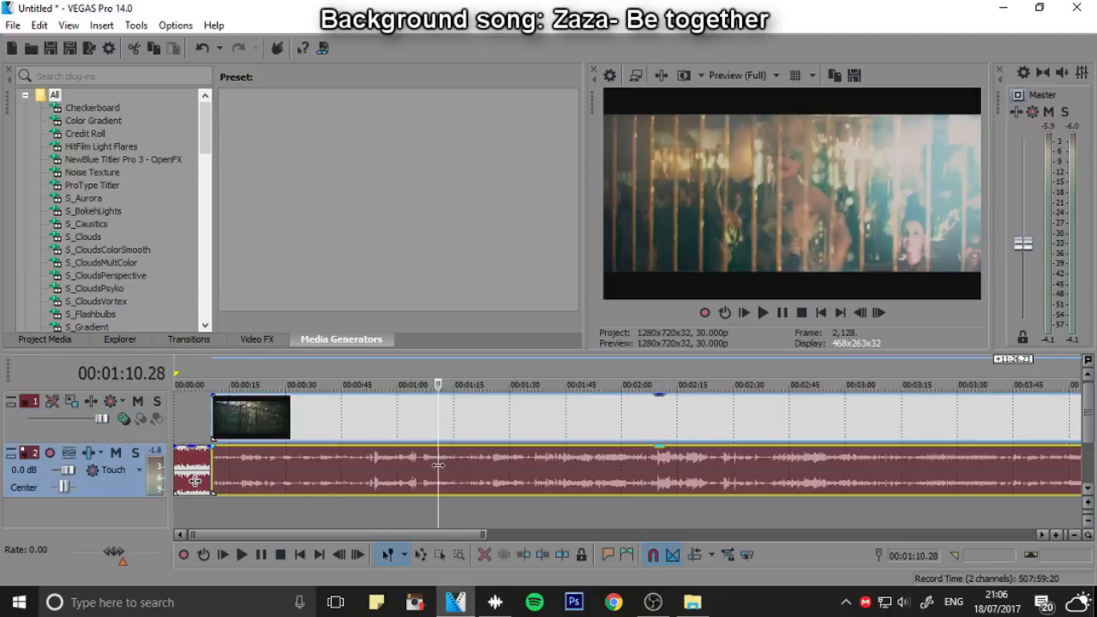
key(Delete)
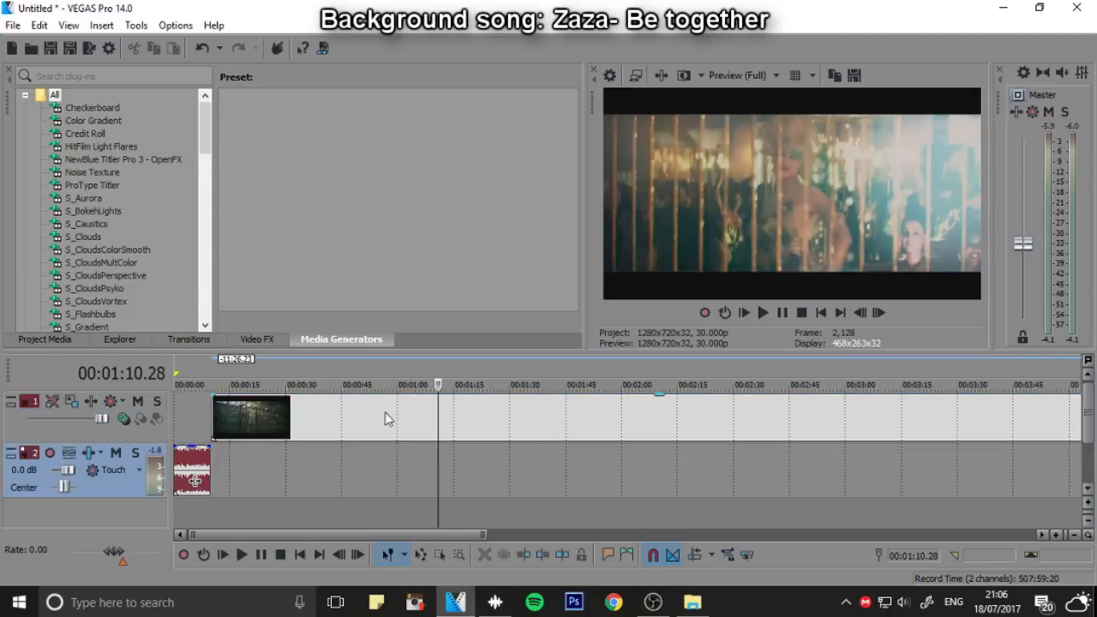
Open Pan/Crop for the Harley Quinn video event and apply the "for widescreen videos" preset
click(259, 412)
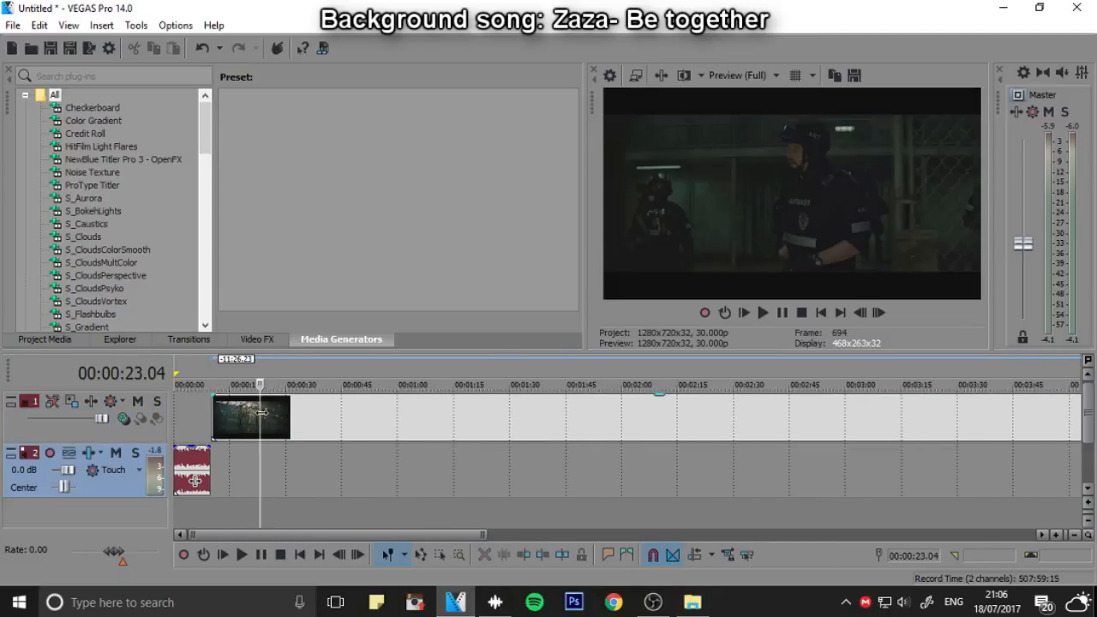
click(212, 415)
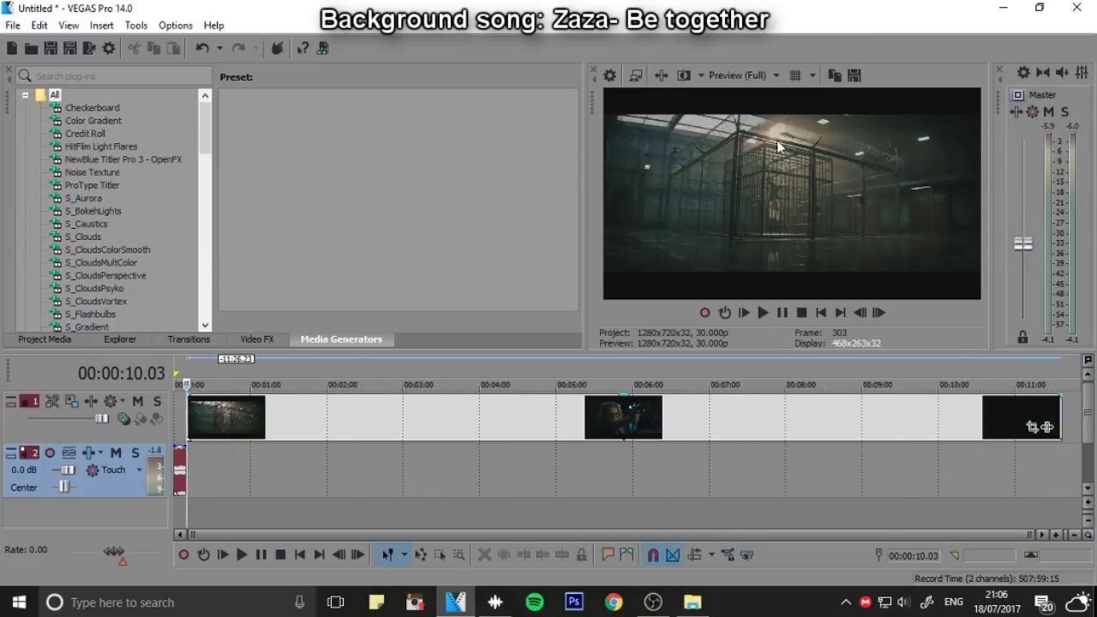
click(1033, 428)
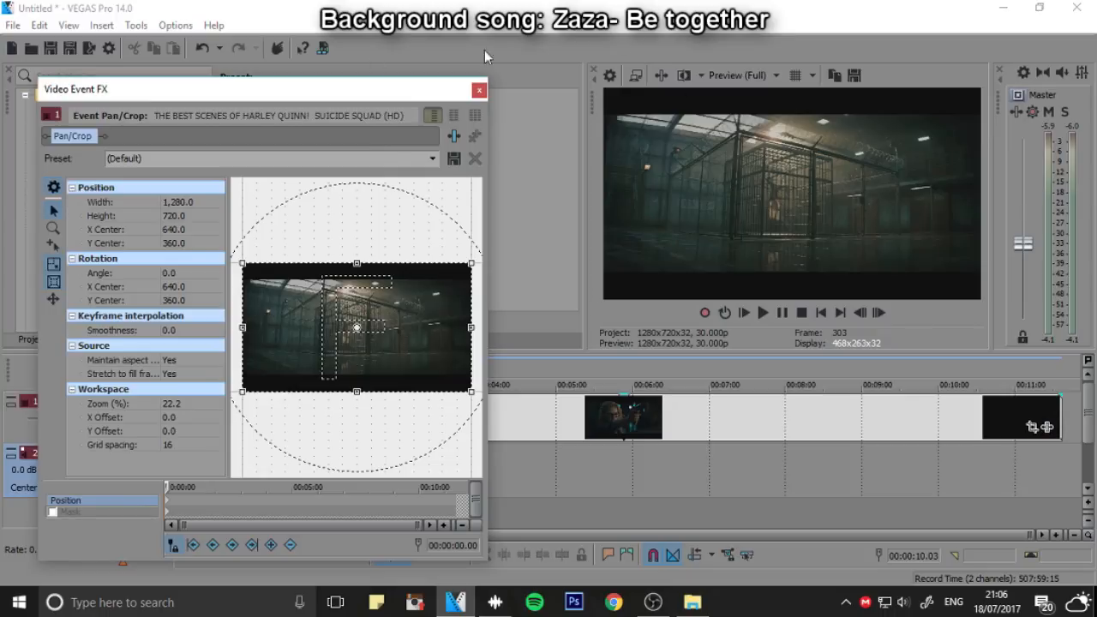
click(433, 158)
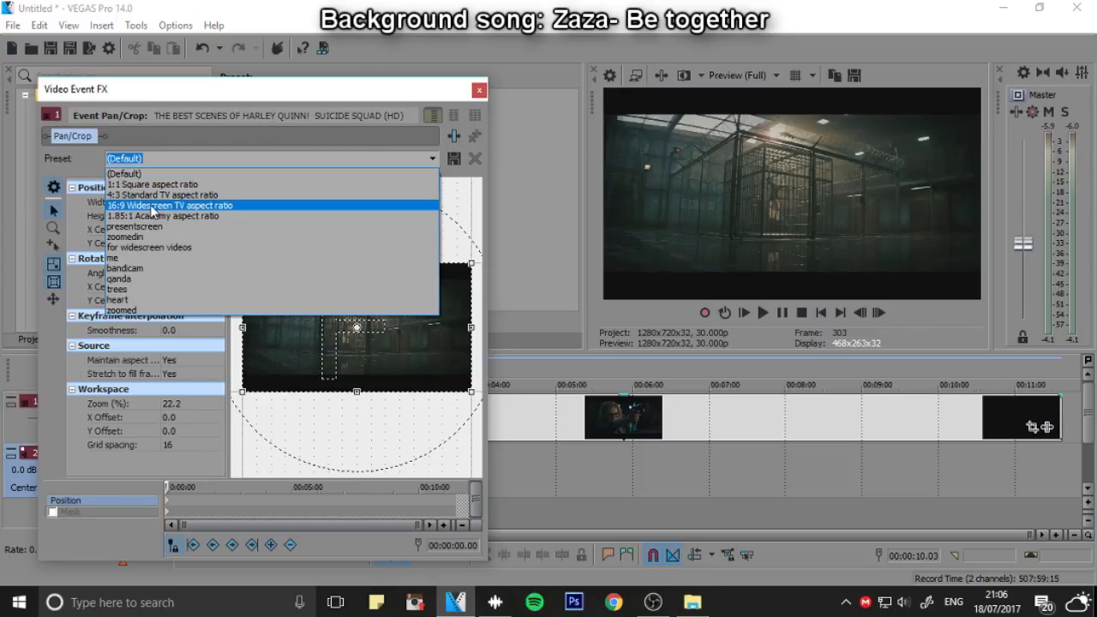
click(148, 247)
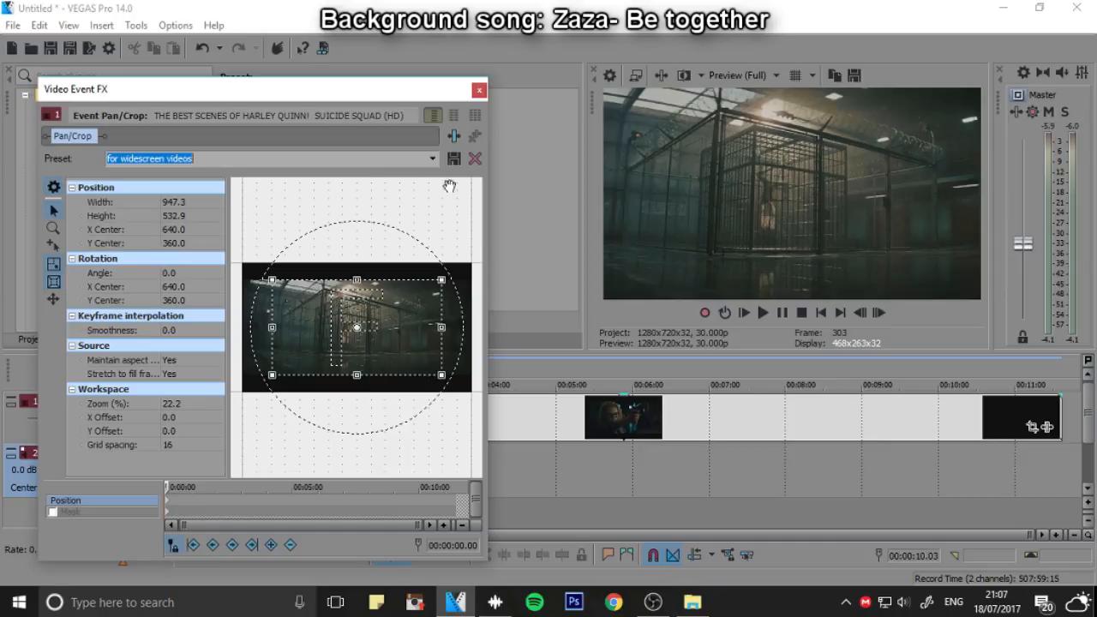
Resize the crop frame outward over the black bars and back in, and reapply the "for widescreen videos" preset
drag(410, 379, 416, 389)
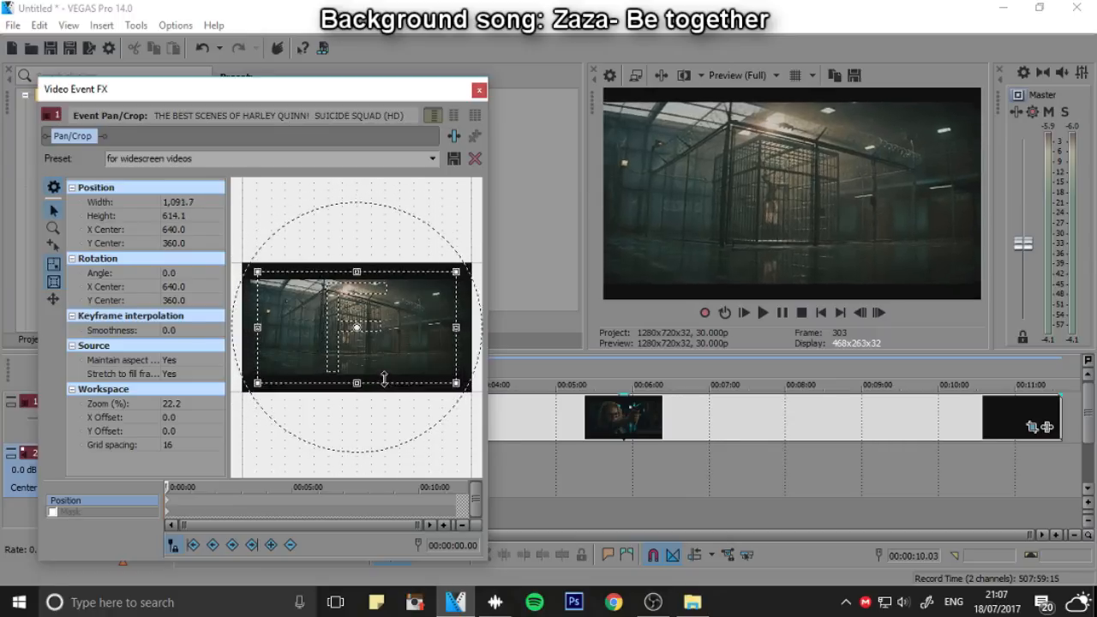
drag(383, 388, 384, 372)
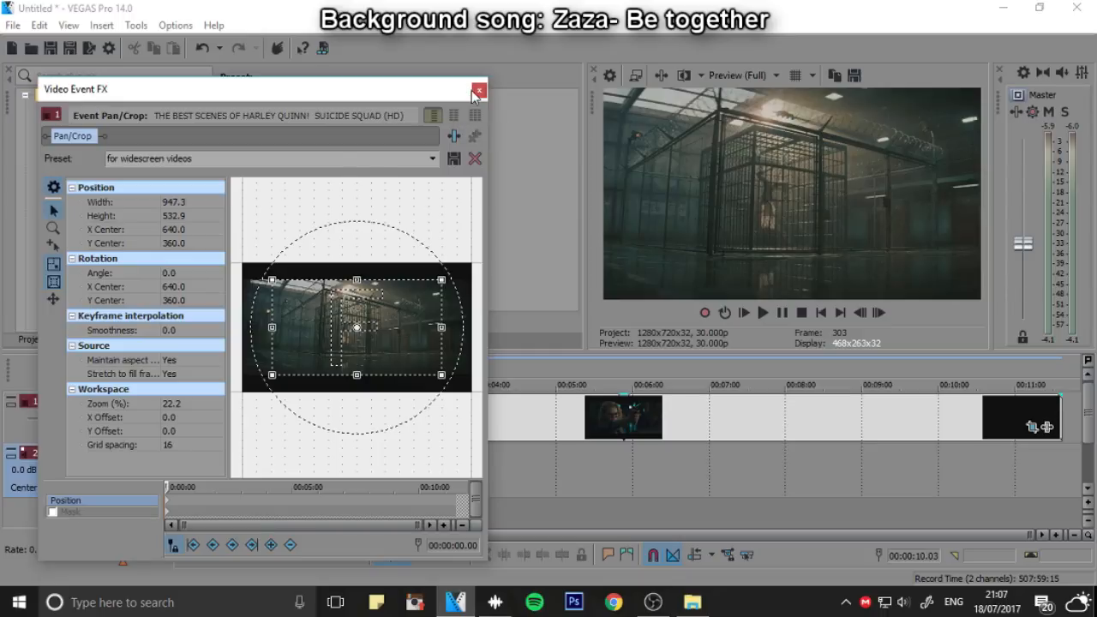
click(427, 164)
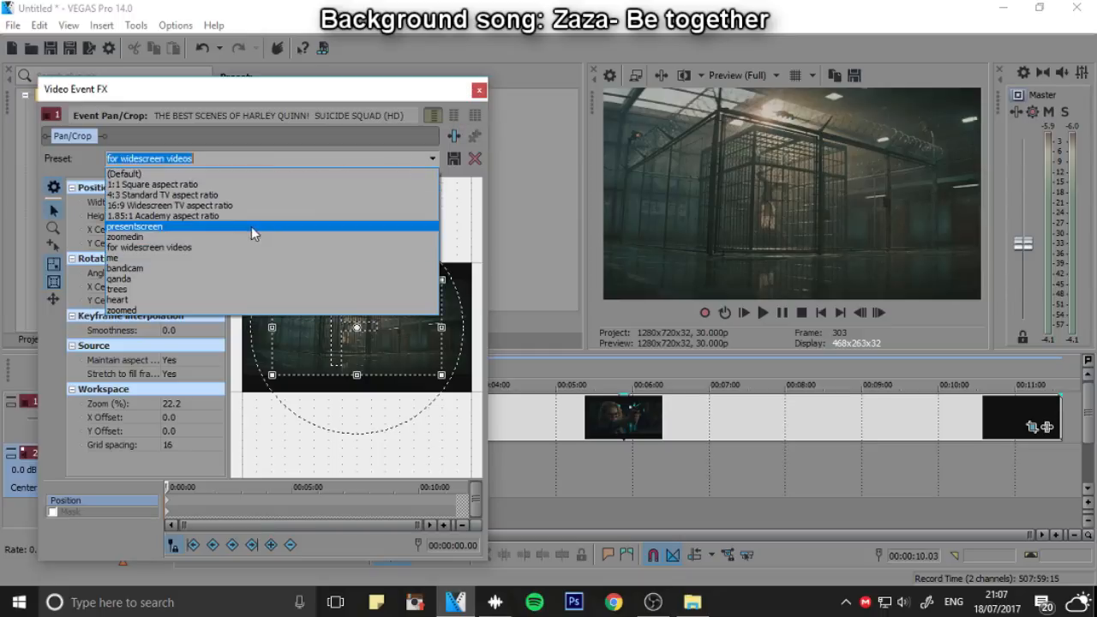
click(230, 245)
click(477, 91)
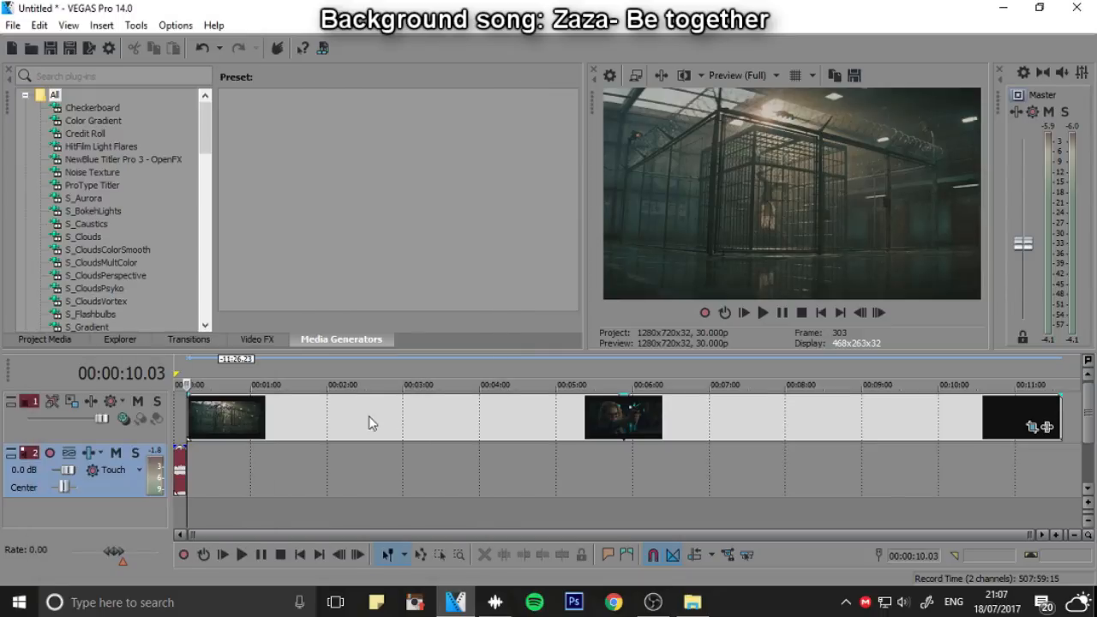
Split off the short shot of Harley's open mouth at about 00:00:27 and move it to the timeline start
scroll(368, 421, down, 5)
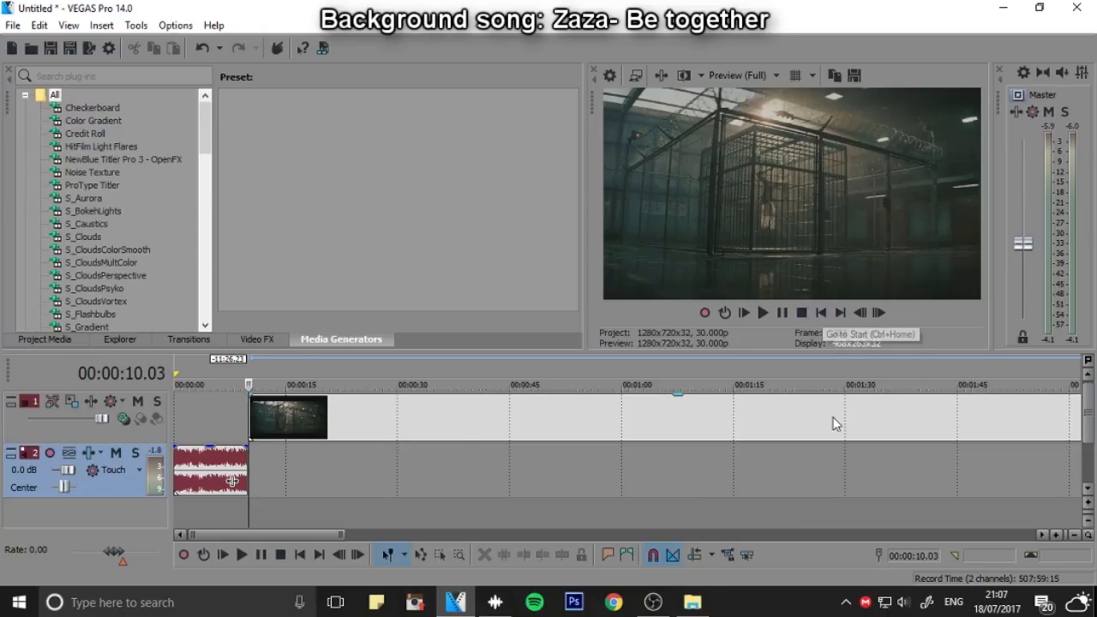
scroll(835, 423, up, 4)
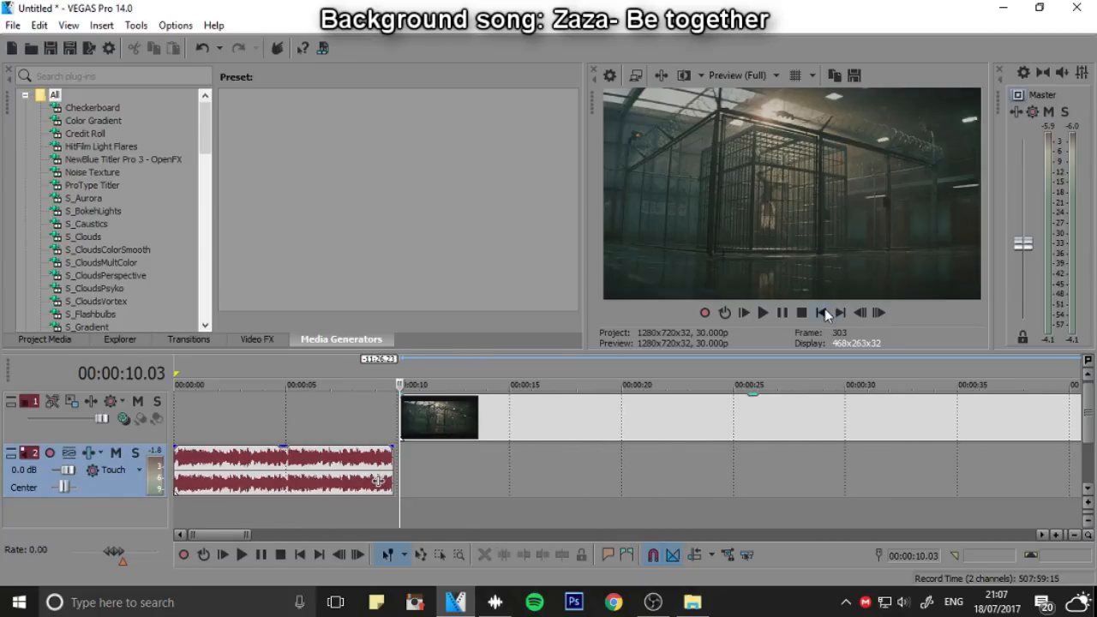
click(821, 313)
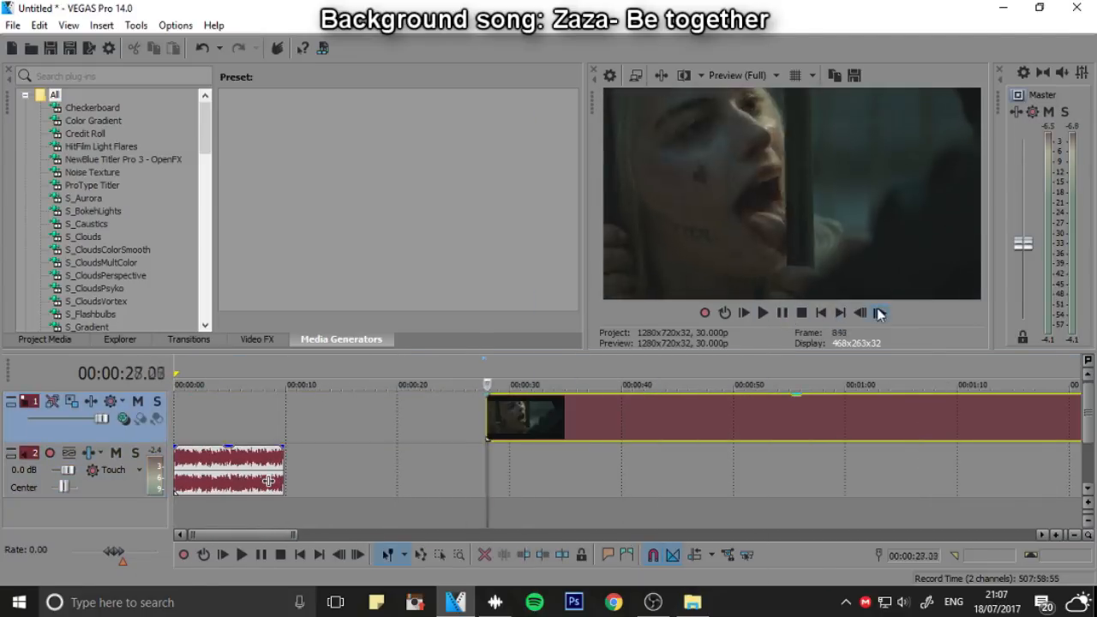
click(878, 313)
key(s)
drag(493, 420, 180, 420)
Scan through the remaining Harley Quinn footage on the timeline for further usable shots
scroll(642, 465, down, 2)
click(641, 465)
scroll(641, 465, down, 3)
click(399, 465)
click(362, 465)
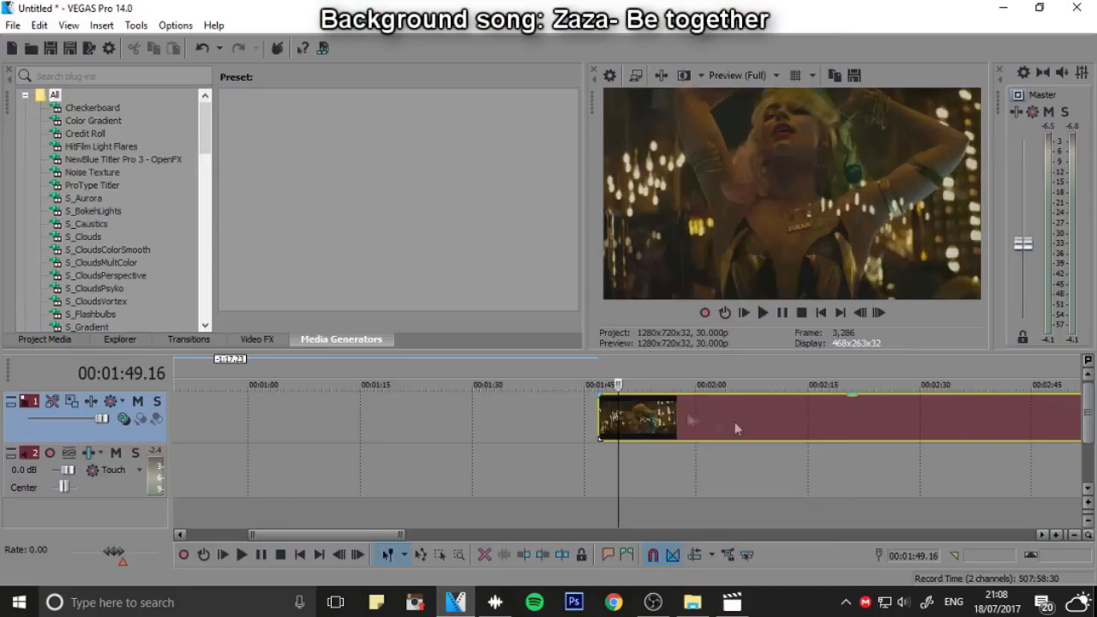
scroll(545, 426, down, 2)
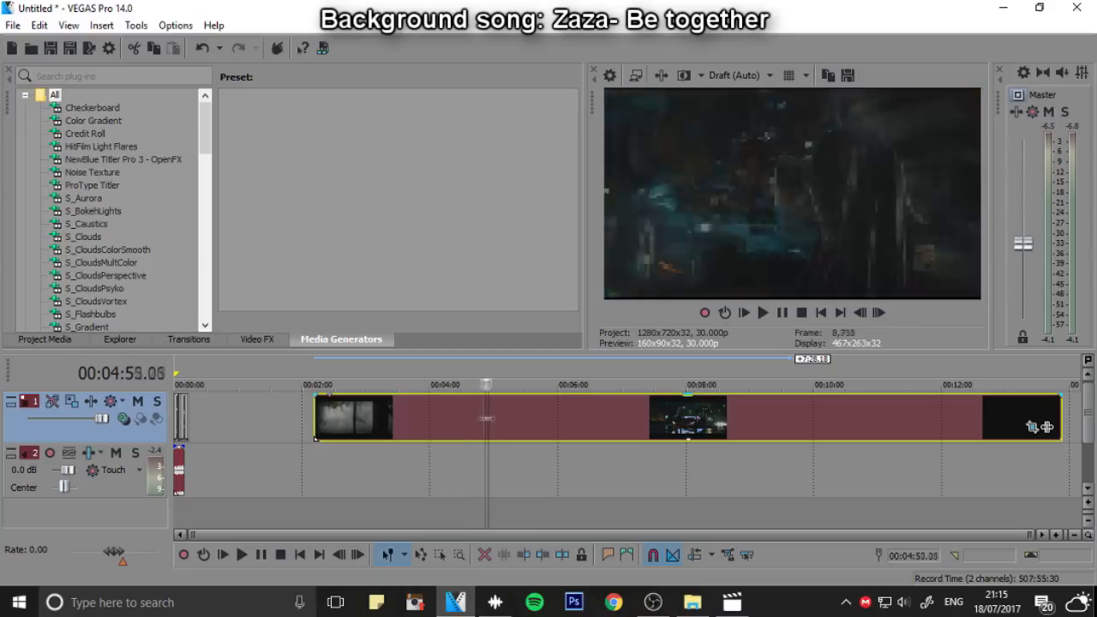
drag(615, 420, 738, 425)
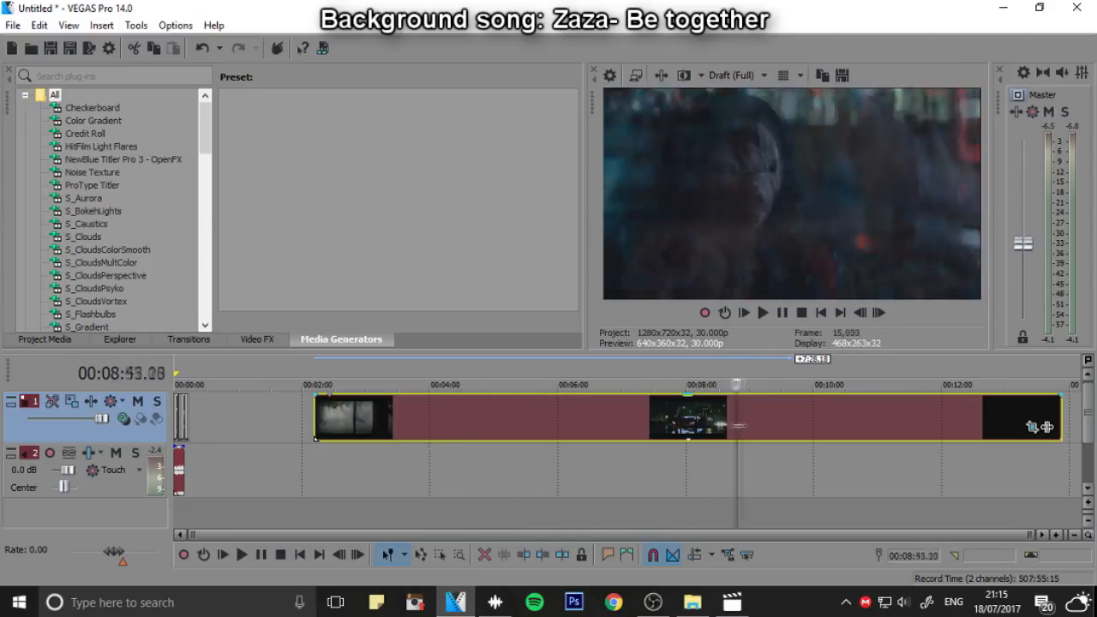
click(557, 378)
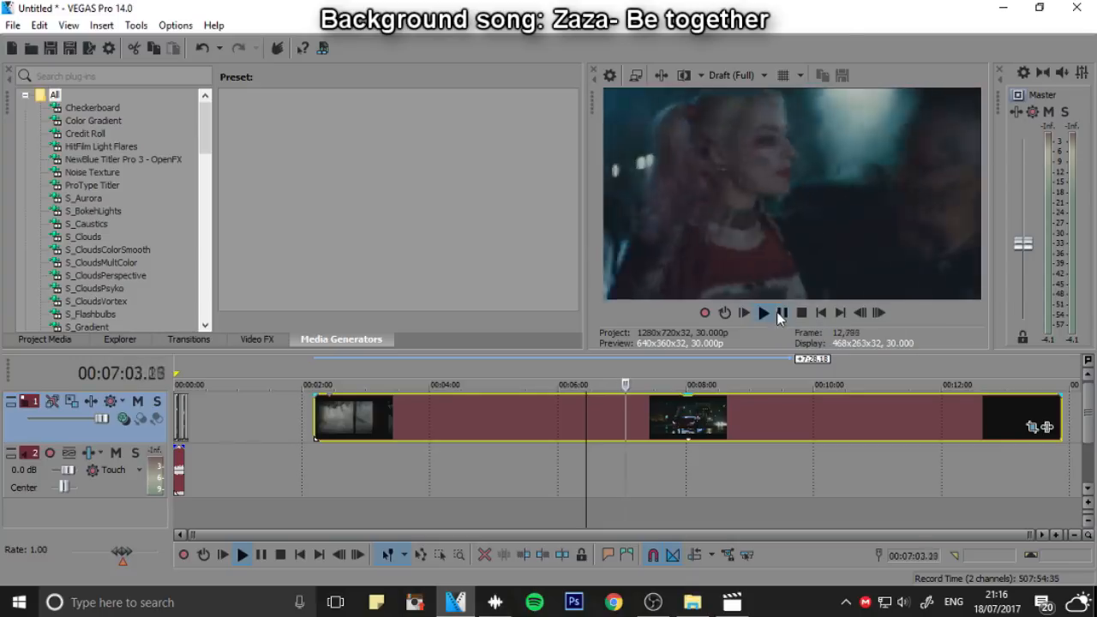
Play the footage at increased speed to look for shots up to about 00:09:50
key(l)
key(l)
key(l)
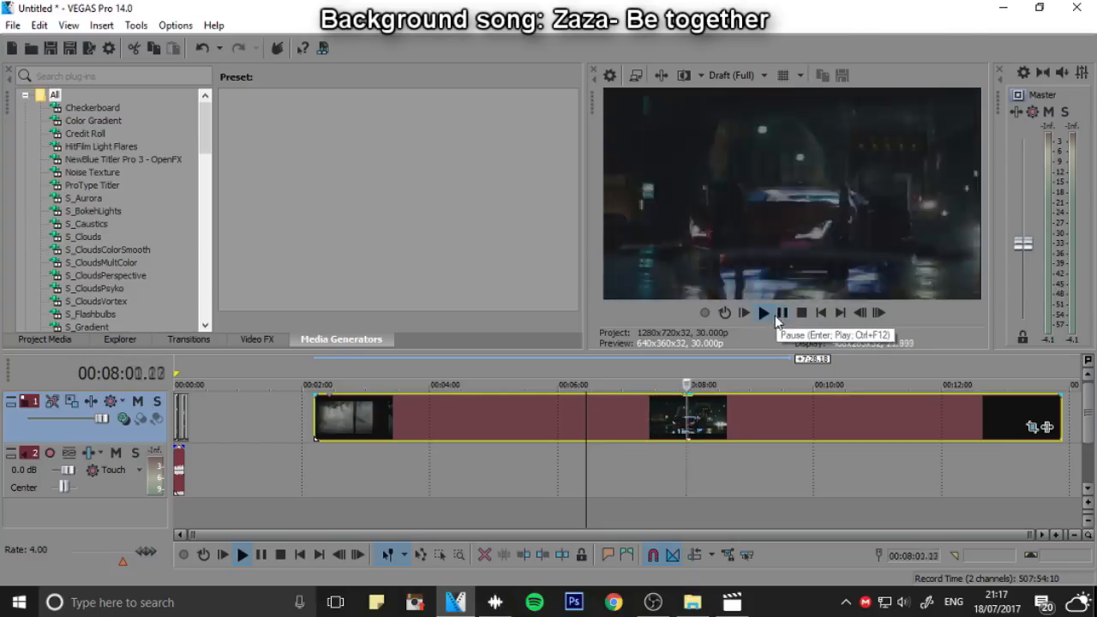
key(k)
key(l)
key(l)
key(l)
key(l)
click(781, 317)
click(782, 317)
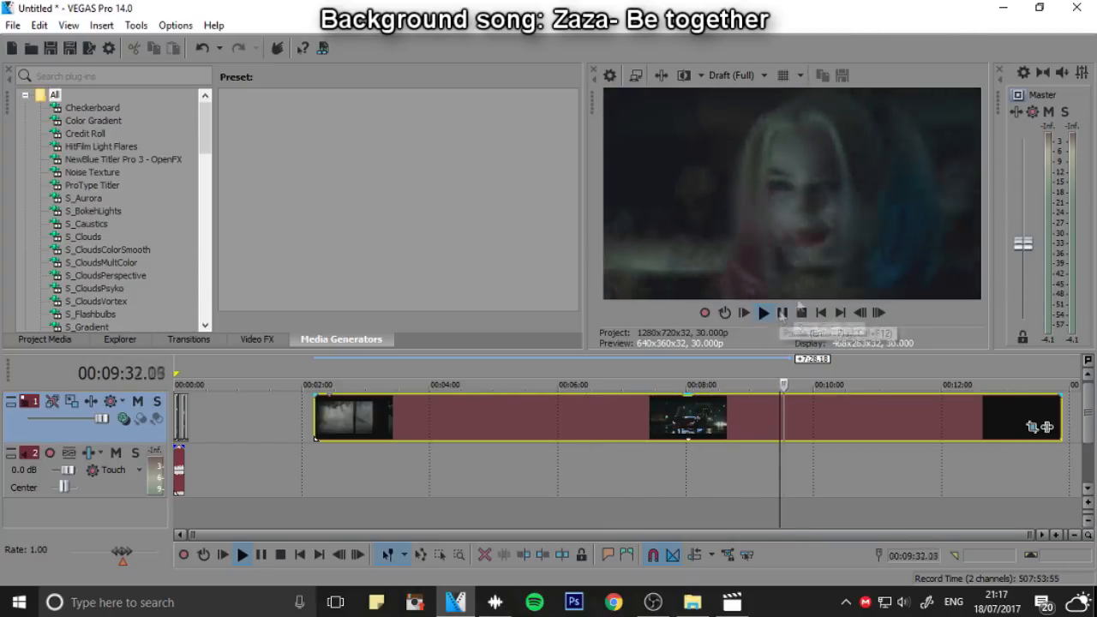
click(782, 317)
click(782, 317)
click(781, 313)
Set the preview quality to Draft (Half) and play the footage at high speed to the shot at about 00:11:14
click(733, 75)
mouse_move(746, 101)
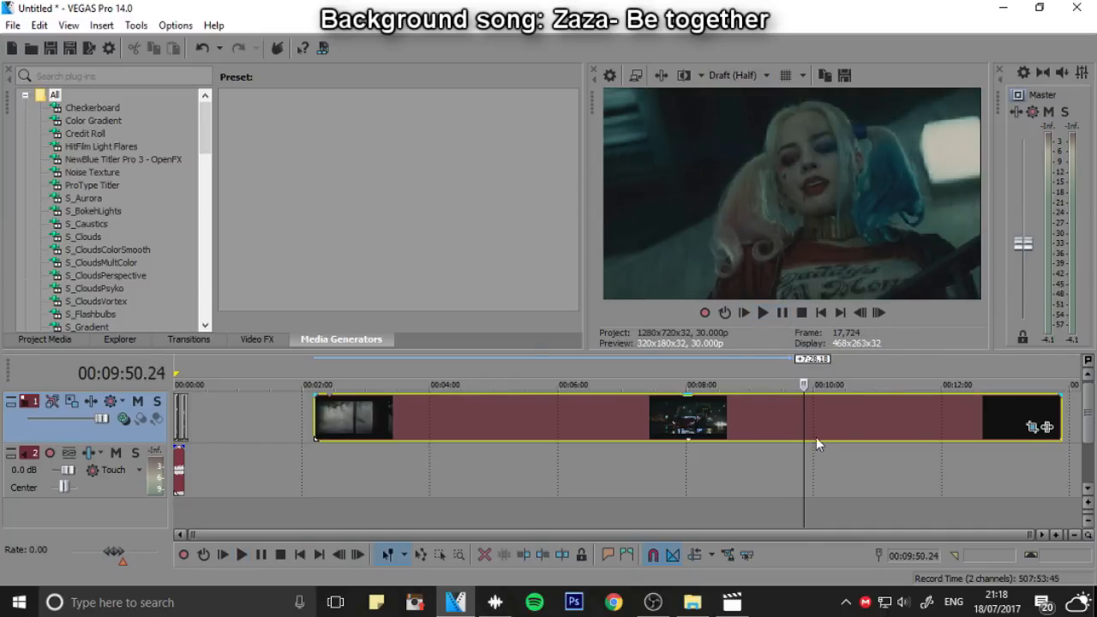
key(space)
key(l)
key(l)
key(l)
click(783, 315)
Trim both ends of the remaining footage to the short shot at about 00:11:14 and move it behind the earlier clips
right_click(876, 419)
click(921, 279)
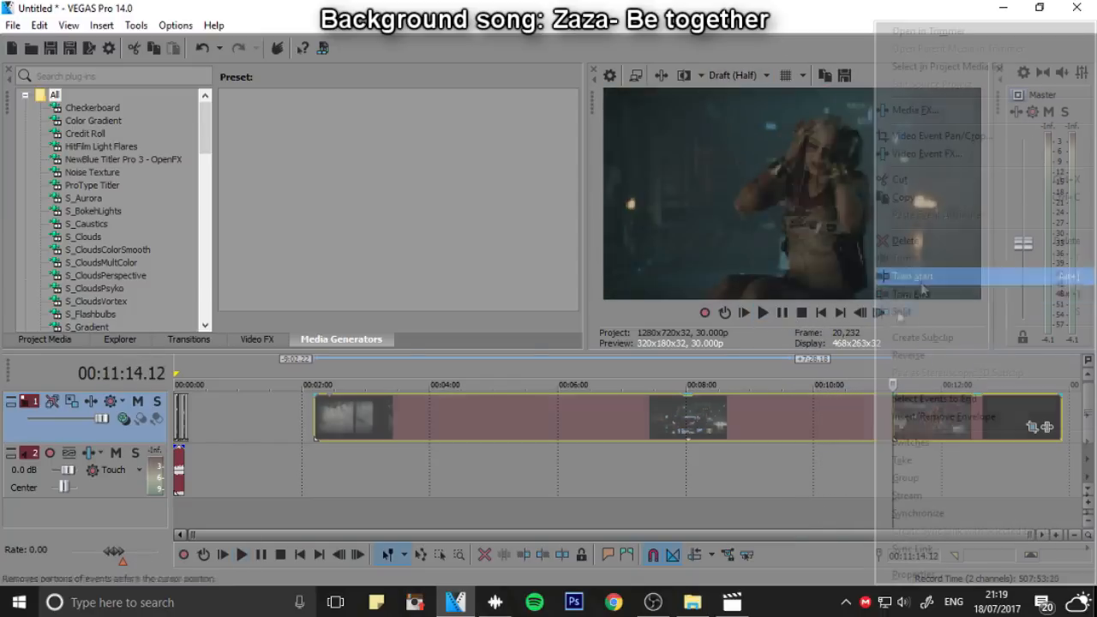
key(space)
click(781, 314)
right_click(910, 418)
click(911, 294)
scroll(477, 406, up, 6)
drag(610, 418, 333, 419)
scroll(461, 463, up, 2)
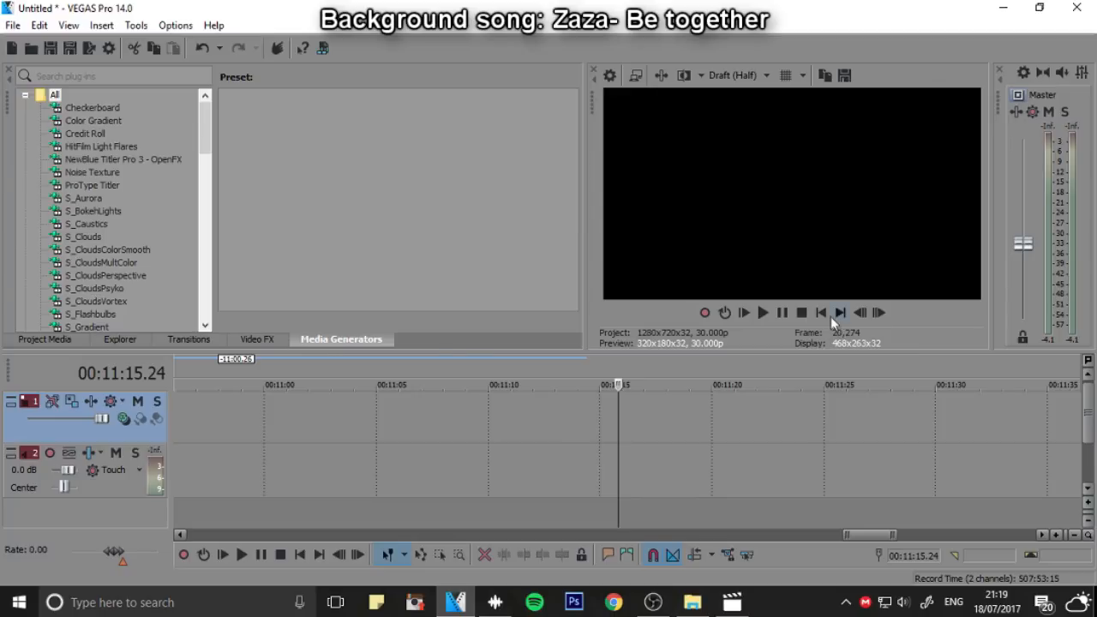
click(821, 313)
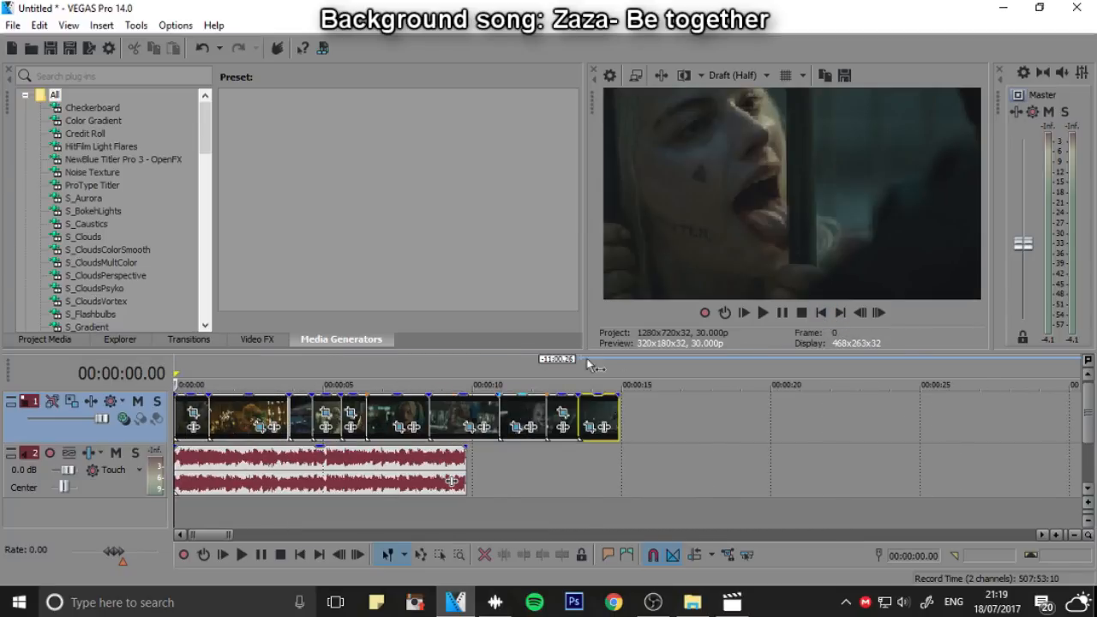
Shorten the opening clip and trim away the beginning of the second, gold-lit dance clip
click(586, 400)
drag(555, 380, 269, 377)
click(800, 314)
scroll(675, 453, up, 2)
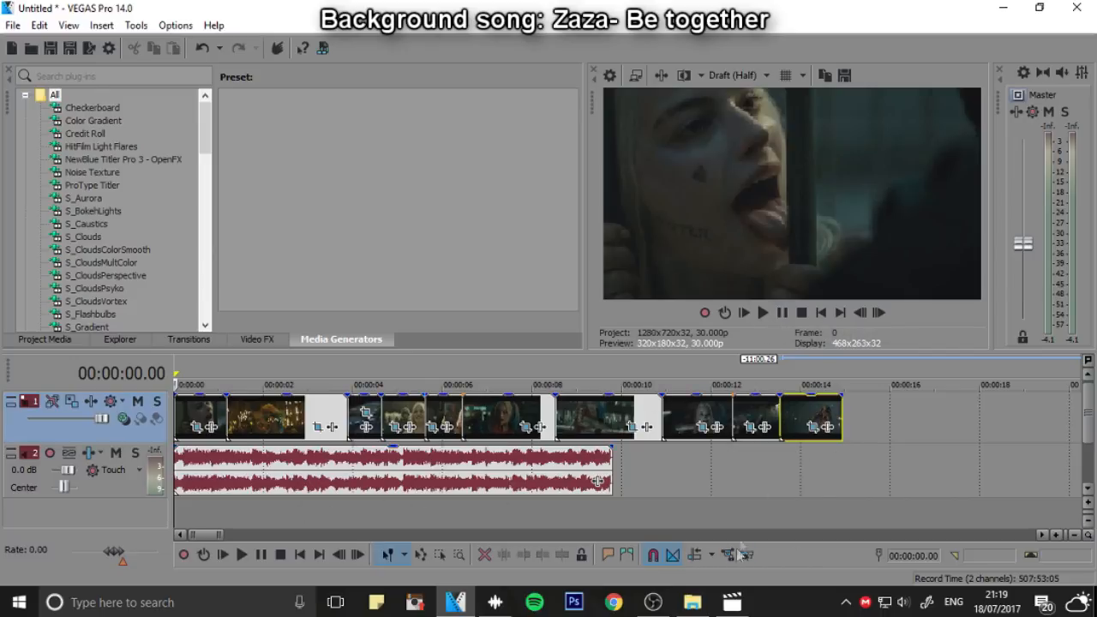
click(877, 314)
scroll(377, 417, up, 2)
click(379, 416)
drag(381, 415, 705, 416)
Play the opening clips against the song and move the gold-lit dance clip directly behind the first clip
click(197, 374)
click(763, 313)
click(782, 313)
click(621, 370)
click(705, 370)
click(762, 313)
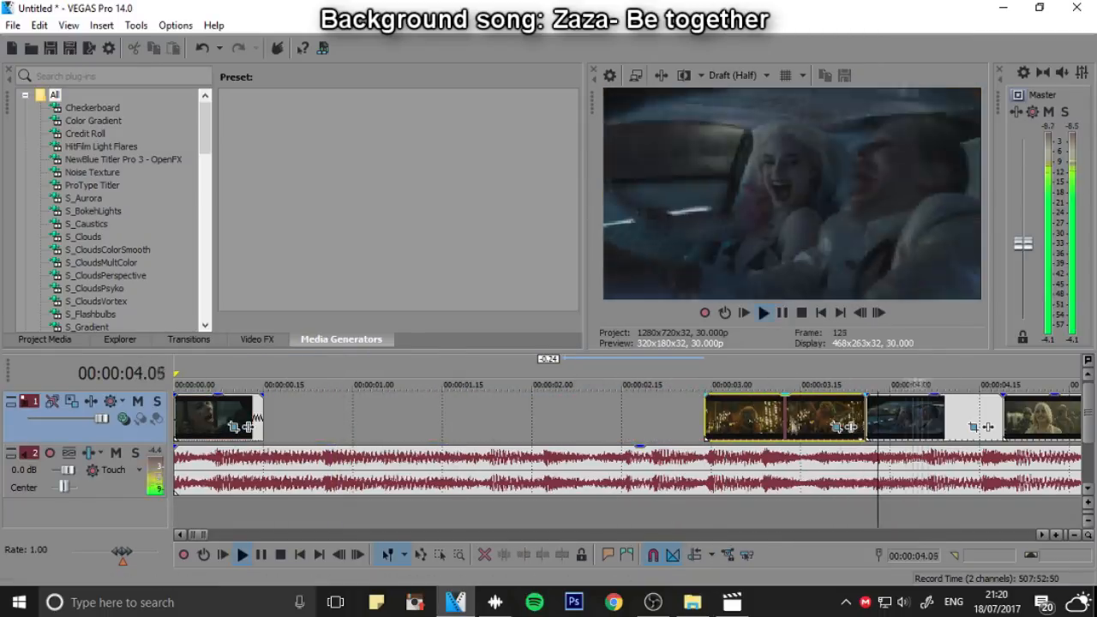
click(782, 313)
scroll(814, 411, down, 3)
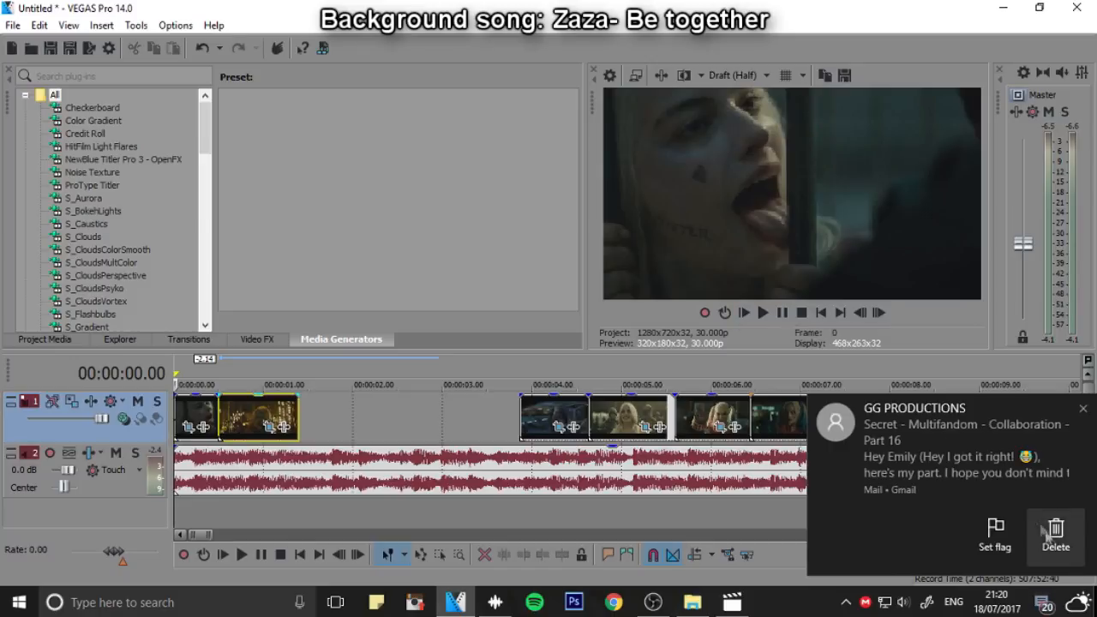
click(765, 313)
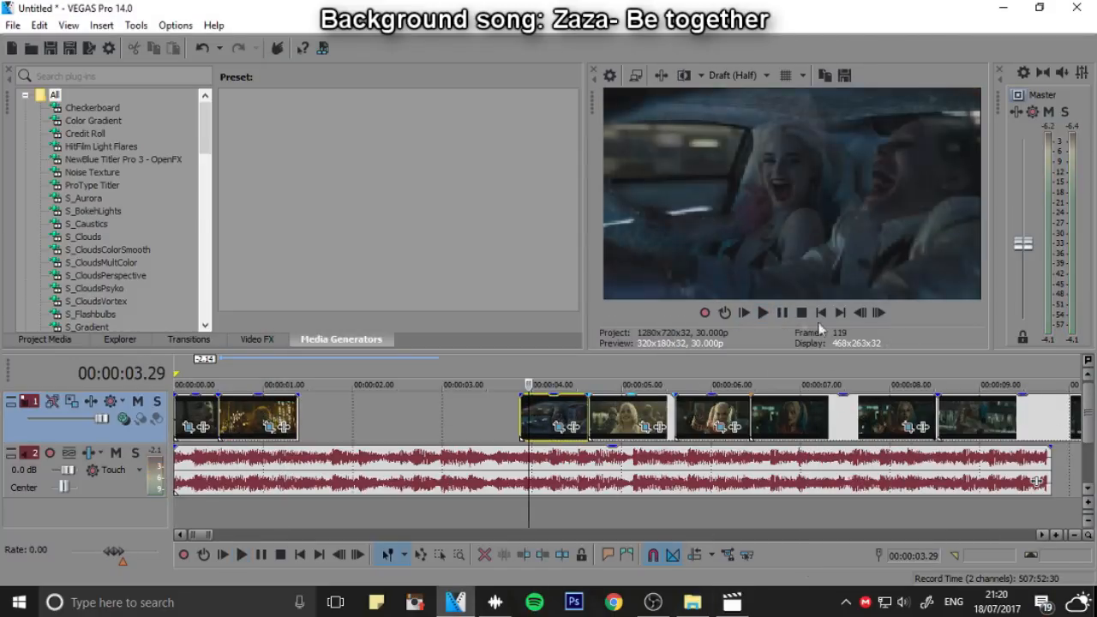
Play the opening from the start and move the car clip directly behind the gold-lit dance clip
click(820, 313)
click(762, 313)
click(782, 312)
drag(549, 414, 322, 414)
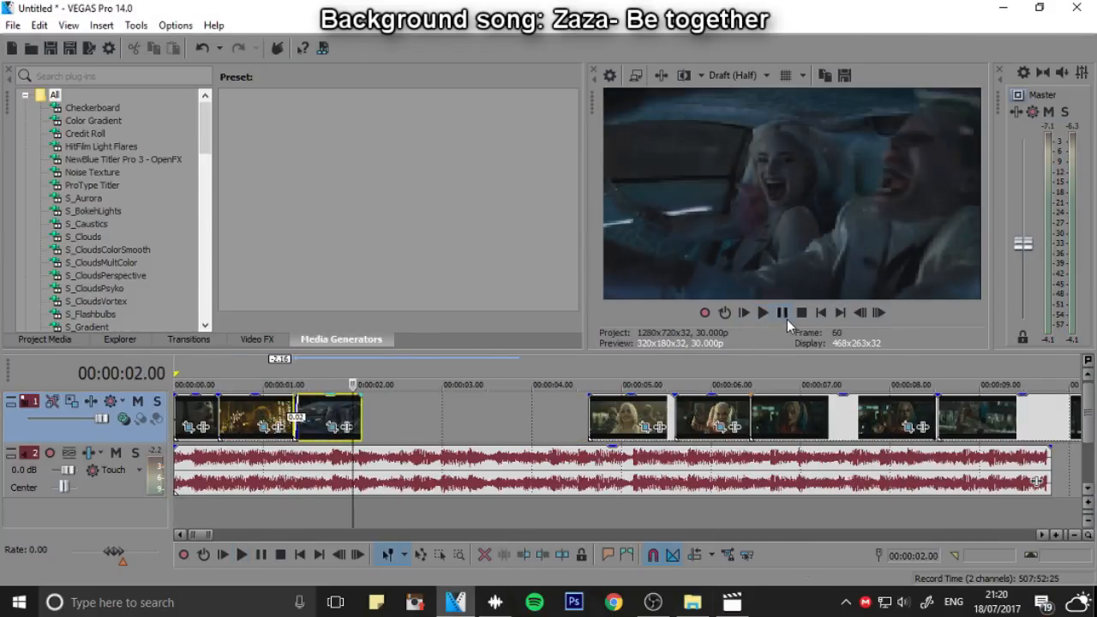
Line up the smiling Harley clip and the mallet clip behind the car clip, checking the cuts against the song
drag(626, 418, 413, 418)
click(763, 313)
click(784, 313)
click(860, 314)
click(859, 314)
drag(692, 419, 431, 420)
click(764, 313)
click(783, 313)
Move the dark clip after the mallet shot closer to it and replay the cuts around 00:00:03 against the song
drag(786, 418, 561, 418)
click(820, 313)
click(763, 313)
click(782, 313)
click(379, 418)
click(762, 312)
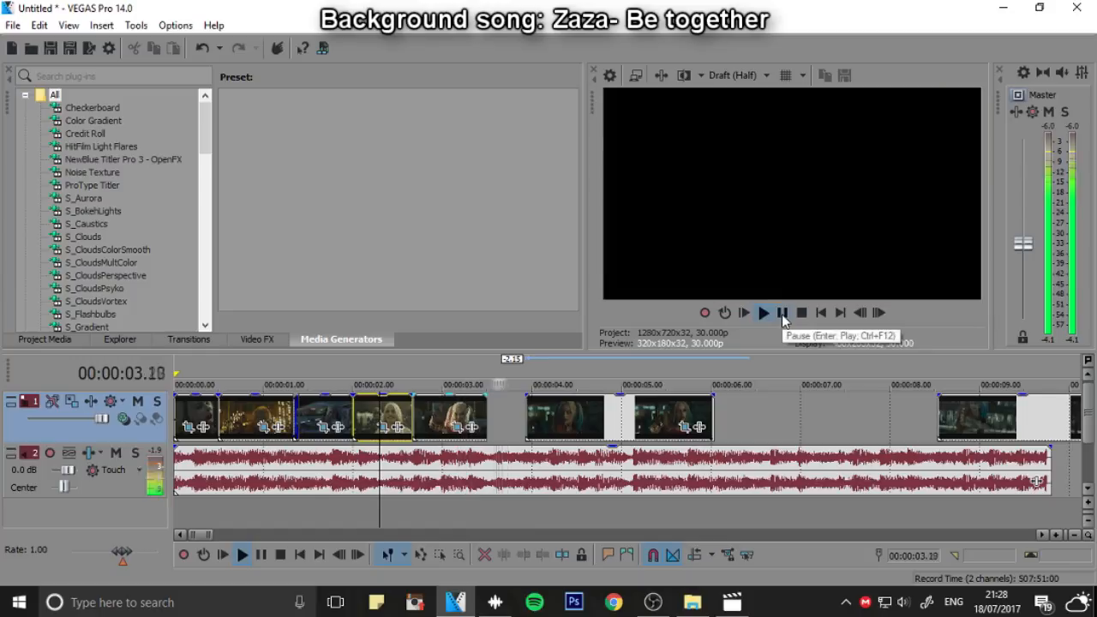
click(783, 313)
click(382, 415)
key(space)
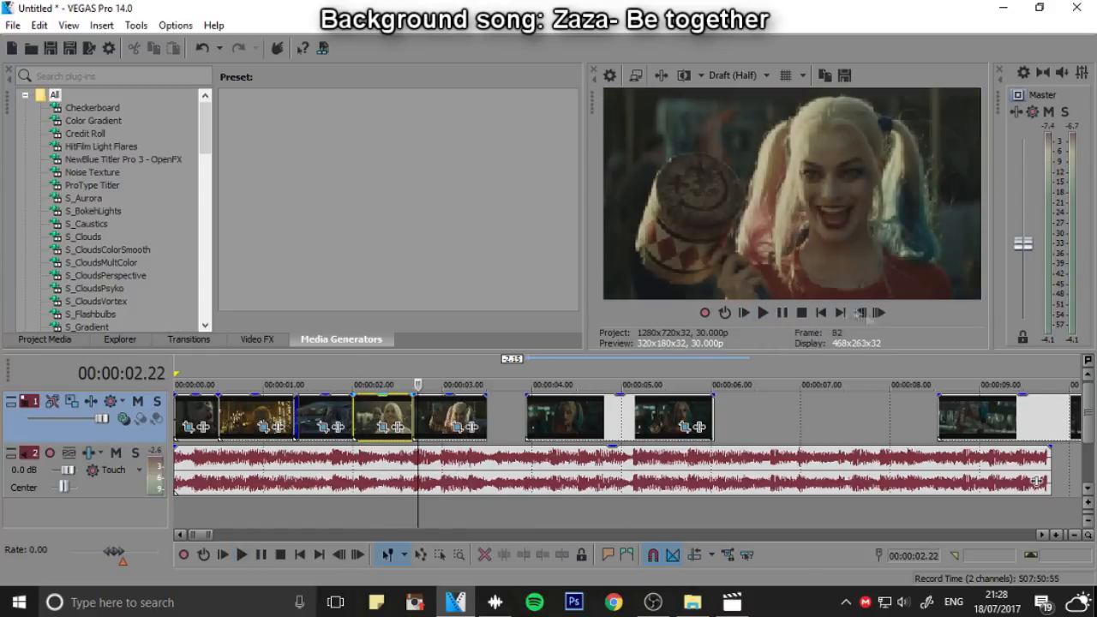
Move the mallet clip aside to about 00:00:07 and place the dark clip directly behind the smiling Harley clip
click(819, 314)
click(762, 313)
click(781, 313)
drag(449, 418, 835, 418)
drag(538, 418, 426, 418)
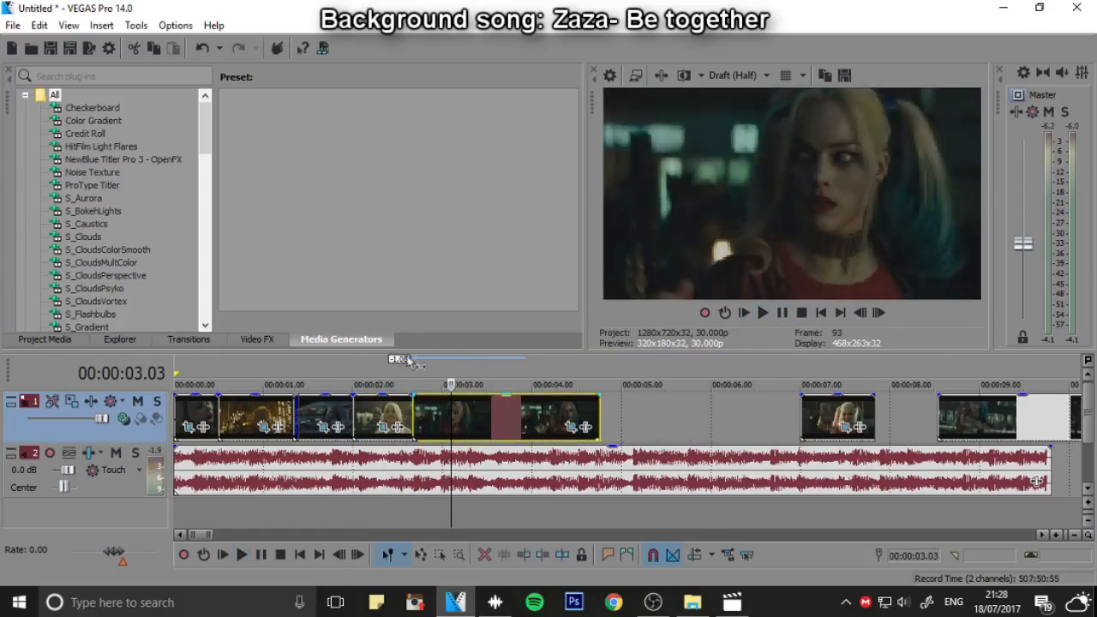
Place the mallet clip directly behind the dark clip and close the next clip up behind it
click(371, 378)
click(763, 313)
click(782, 314)
drag(835, 418, 636, 418)
drag(977, 419, 714, 418)
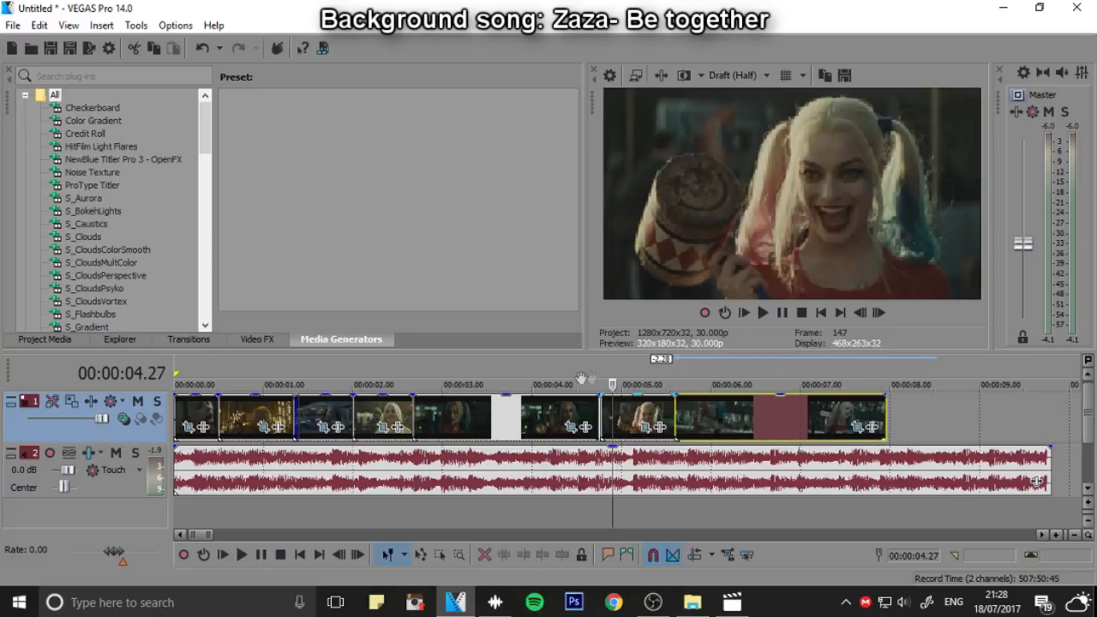
Play to about 00:00:06.12 and trim the start of the clip after the mallet shot at that point
click(763, 312)
click(783, 312)
click(738, 417)
key(Right)
key(Right)
key(Right)
right_click(739, 418)
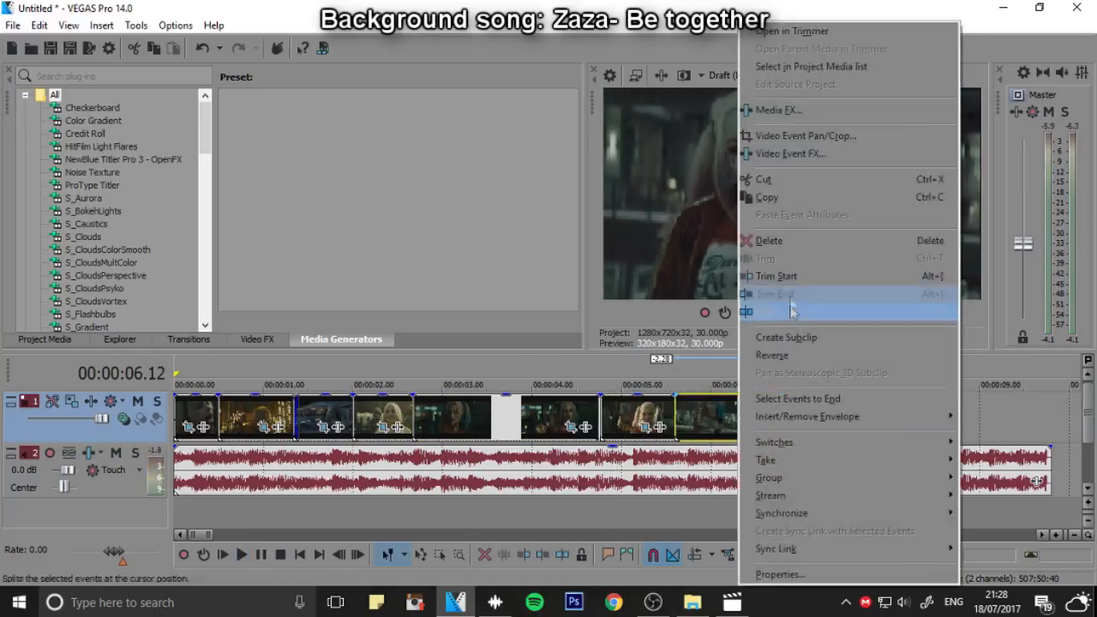
click(788, 277)
Move the trimmed clip aside and place the fast action clip from near the end directly behind the mallet clip
scroll(516, 417, down, 1)
drag(515, 417, 621, 417)
drag(754, 417, 445, 417)
Trim the start of the action clip at 00:00:05.27 and move it back against the mallet clip
click(438, 377)
scroll(652, 418, up, 2)
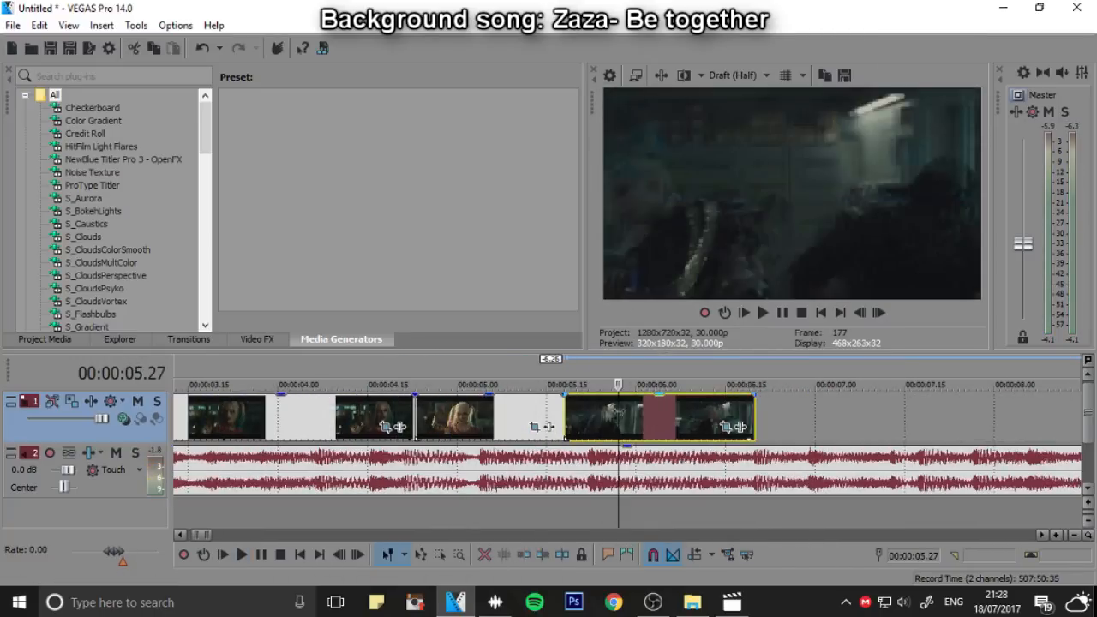
right_click(637, 413)
click(688, 277)
drag(636, 408, 582, 406)
Move the next Harley clip directly behind the action clip and play the sequence from the start
scroll(584, 409, down, 2)
drag(938, 417, 726, 418)
click(743, 313)
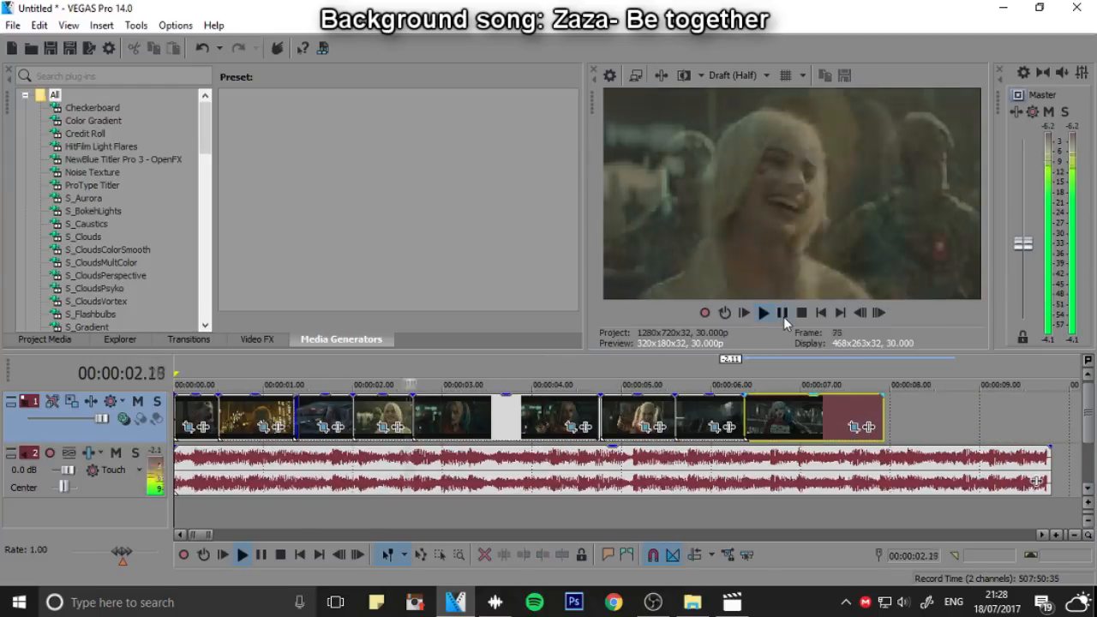
click(783, 316)
Move the seated Harley clip directly behind the last placed clip and play it through to about 00:00:09.19
scroll(817, 321, down, 1)
drag(1001, 413, 676, 419)
click(644, 417)
click(762, 313)
click(783, 316)
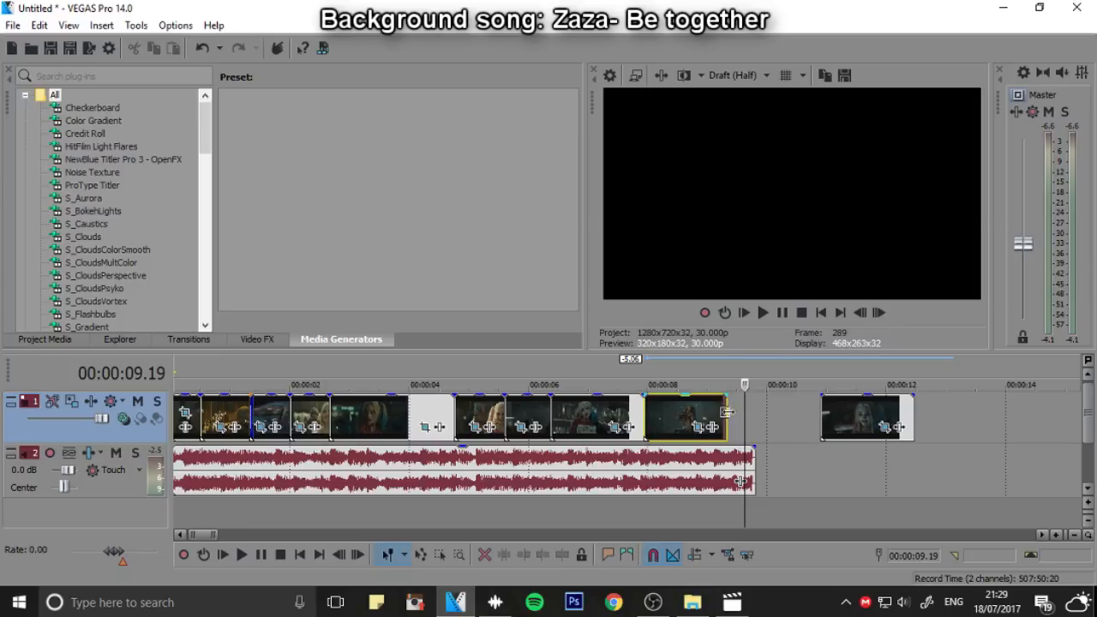
Trim the start of the remaining detached clip, move it behind the seated Harley clip, and replay from the start
click(842, 412)
right_click(851, 411)
click(902, 277)
drag(883, 416, 767, 416)
drag(797, 415, 712, 403)
click(744, 313)
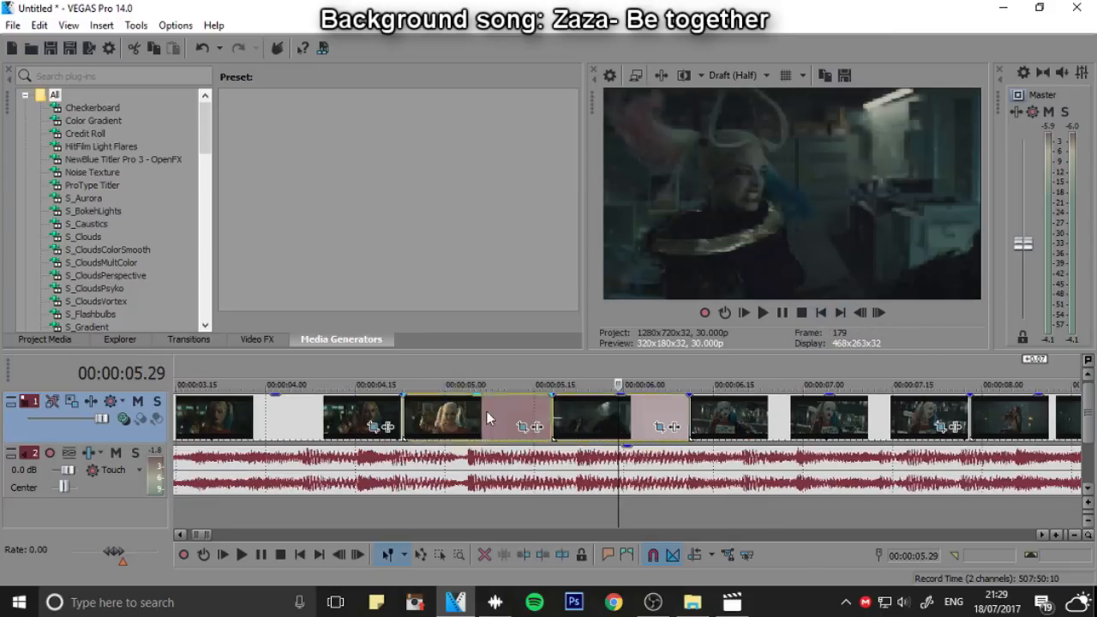
Check the mallet clip, the action clip and the clips behind them on the timeline
click(489, 417)
click(630, 416)
click(783, 417)
click(915, 417)
scroll(915, 417, down, 2)
scroll(617, 416, down, 2)
Trim the end of the gun clip to 00:00:04.12 and move all following clips back against it
click(369, 417)
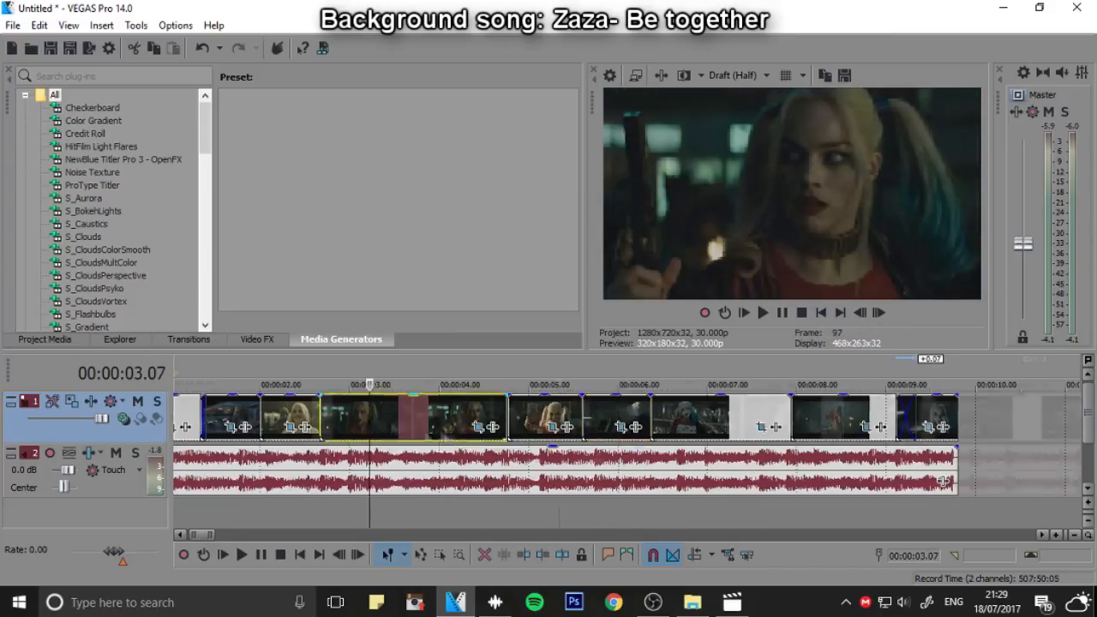
scroll(369, 417, up, 1)
key(Right)
key(Right)
key(Right)
key(Right)
key(Right)
key(Right)
key(Right)
key(Right)
key(Right)
key(Right)
key(Right)
drag(847, 423, 827, 423)
right_click(835, 420)
click(894, 297)
drag(912, 424, 768, 420)
Extend the last clip by 10 frames so it ends with the song, and play the sequence from 00:00:04.12
scroll(849, 425, down, 1)
scroll(771, 418, down, 1)
drag(667, 412, 662, 412)
drag(737, 403, 758, 403)
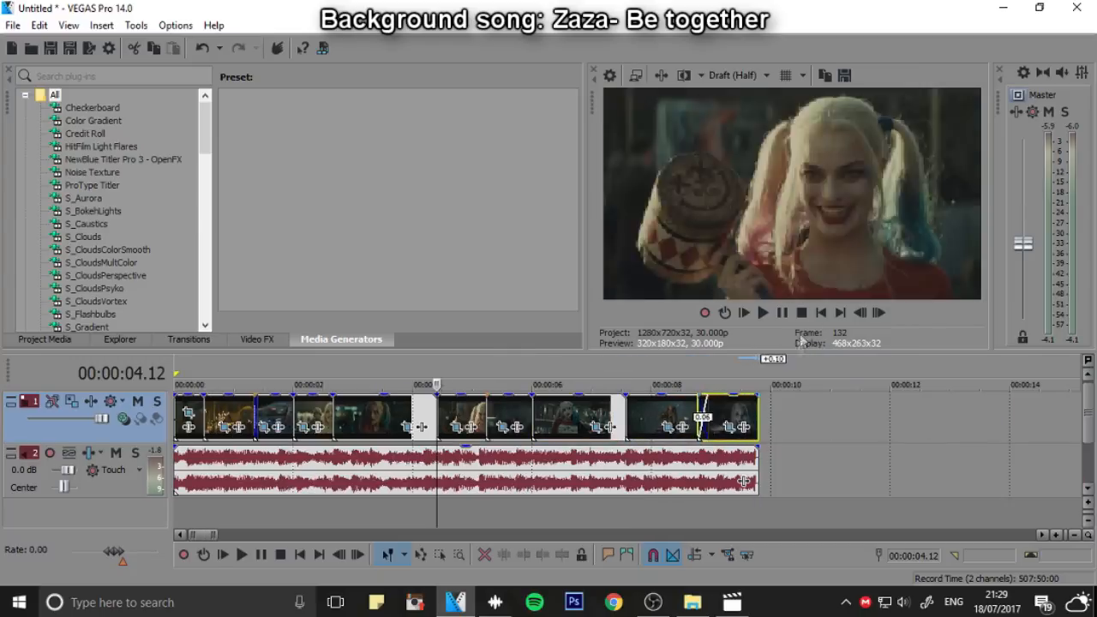
click(763, 312)
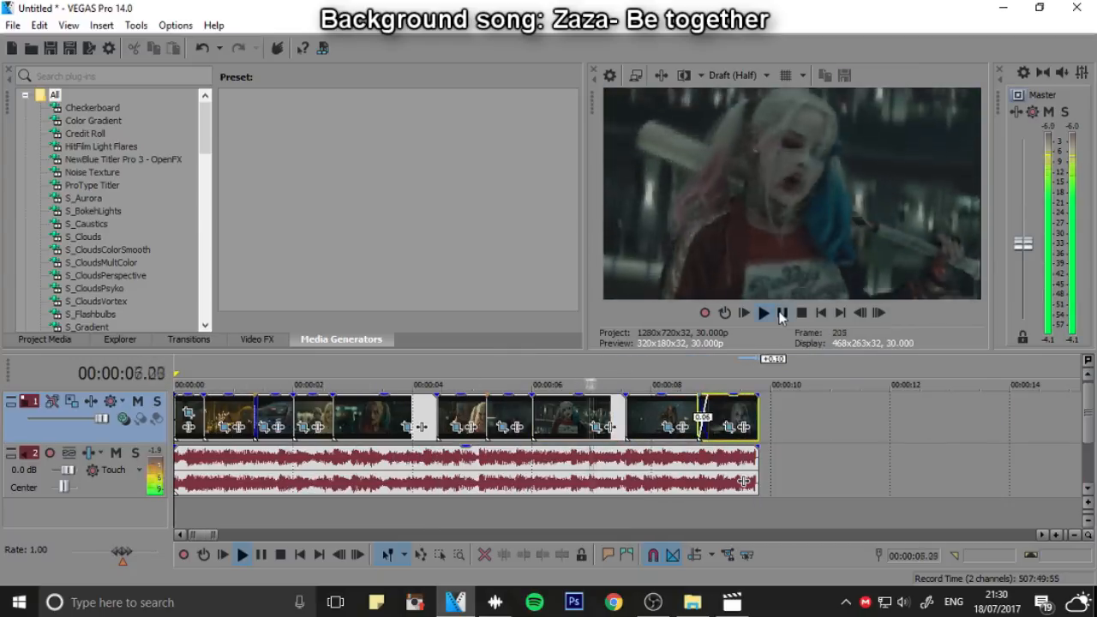
key(space)
Shift the mallet and action clips a few frames later and extend the gun clip by 5 frames to close the gap
scroll(714, 434, up, 1)
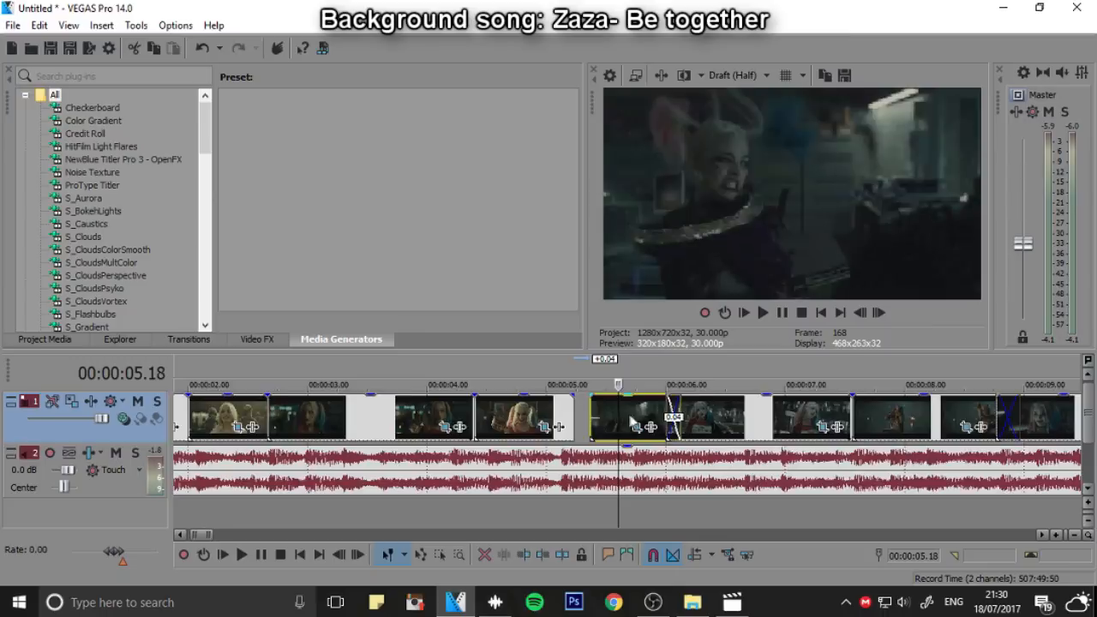
scroll(558, 420, down, 1)
click(821, 312)
scroll(317, 445, down, 1)
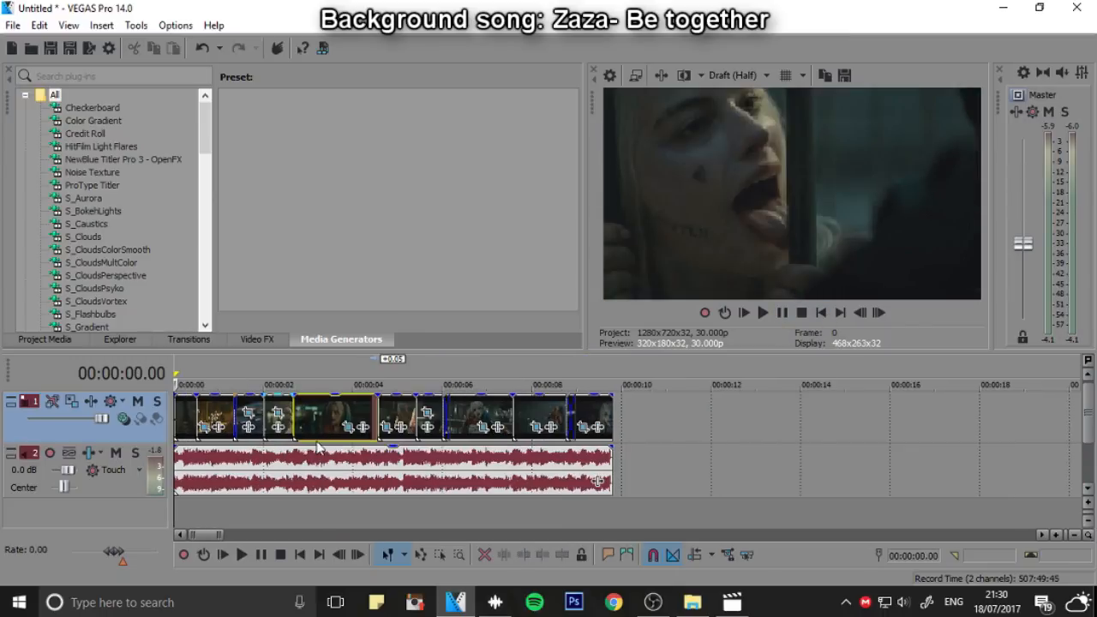
scroll(317, 446, up, 2)
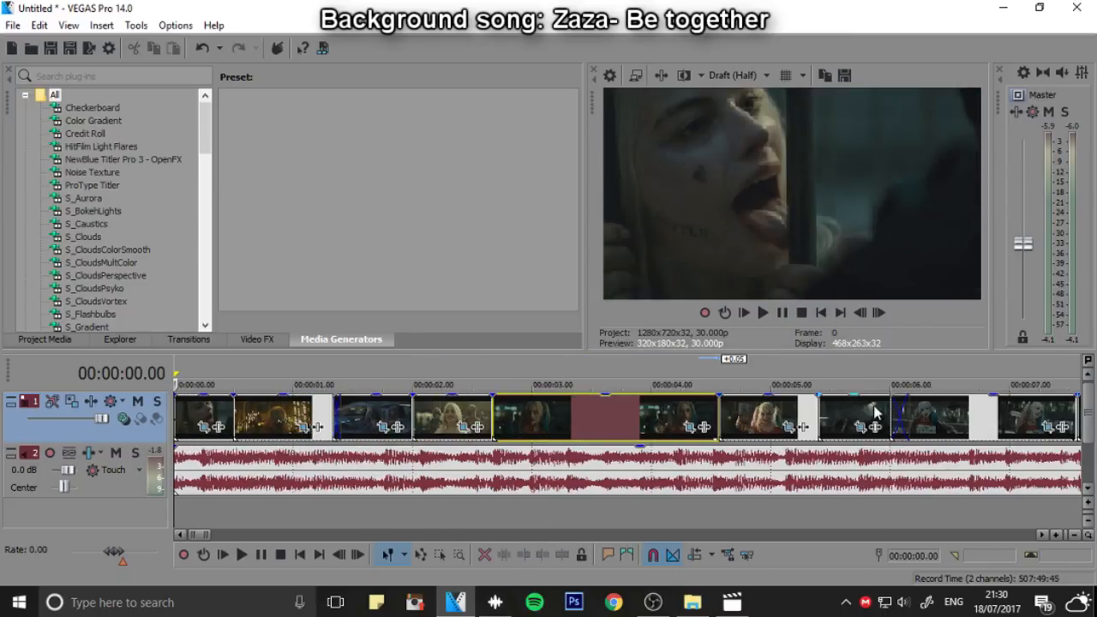
scroll(874, 410, down, 2)
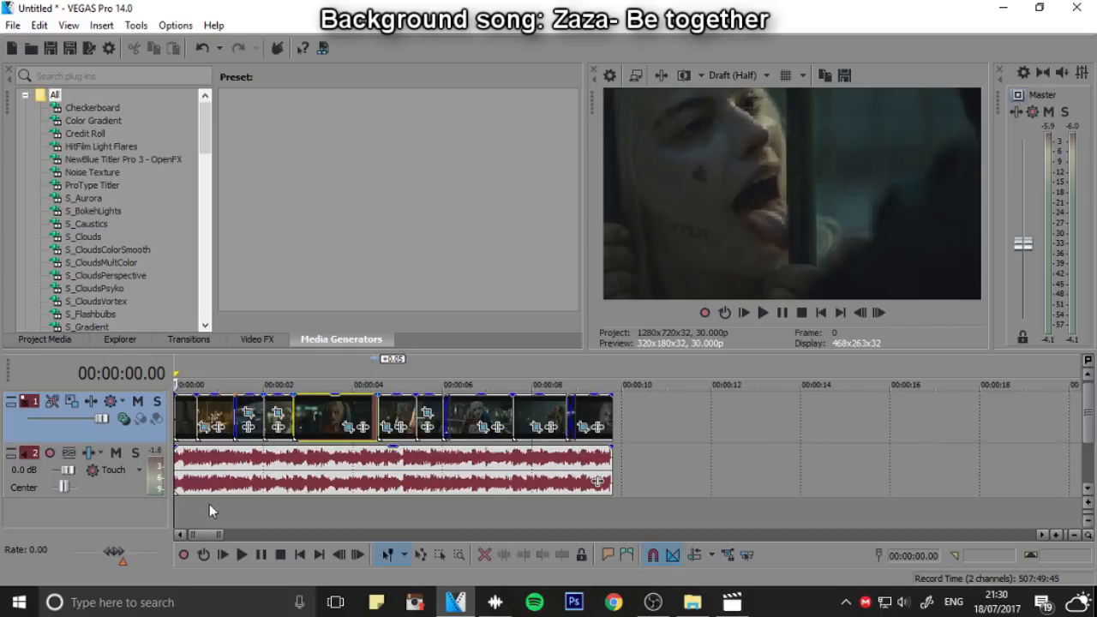
Browse the available transition plug-ins and the video effects
click(206, 339)
drag(141, 104, 134, 256)
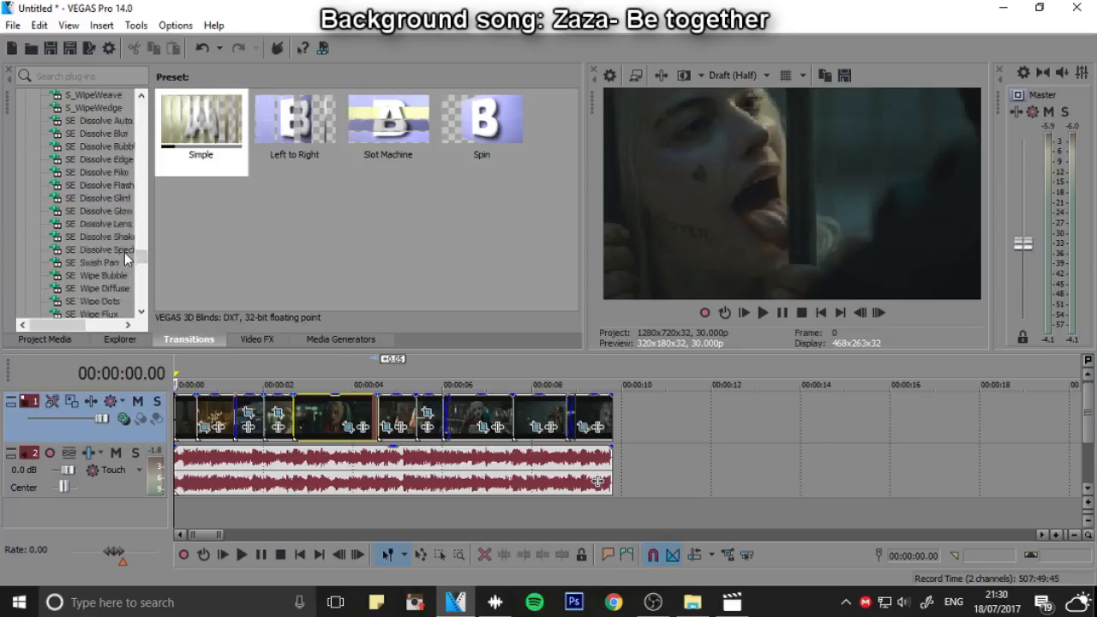
scroll(124, 245, up, 5)
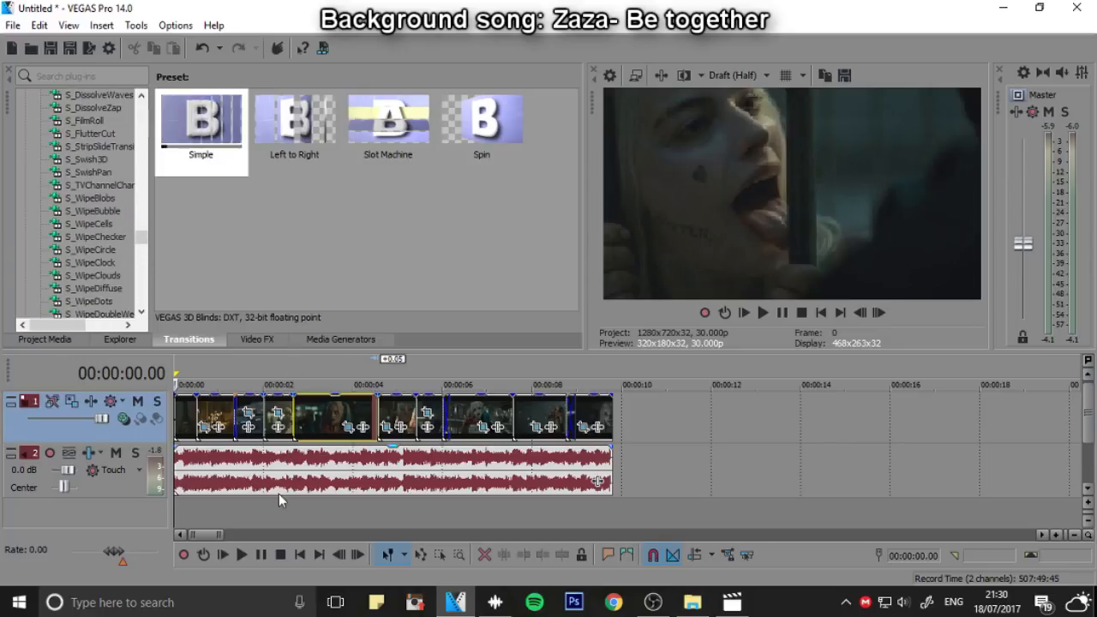
scroll(538, 445, up, 3)
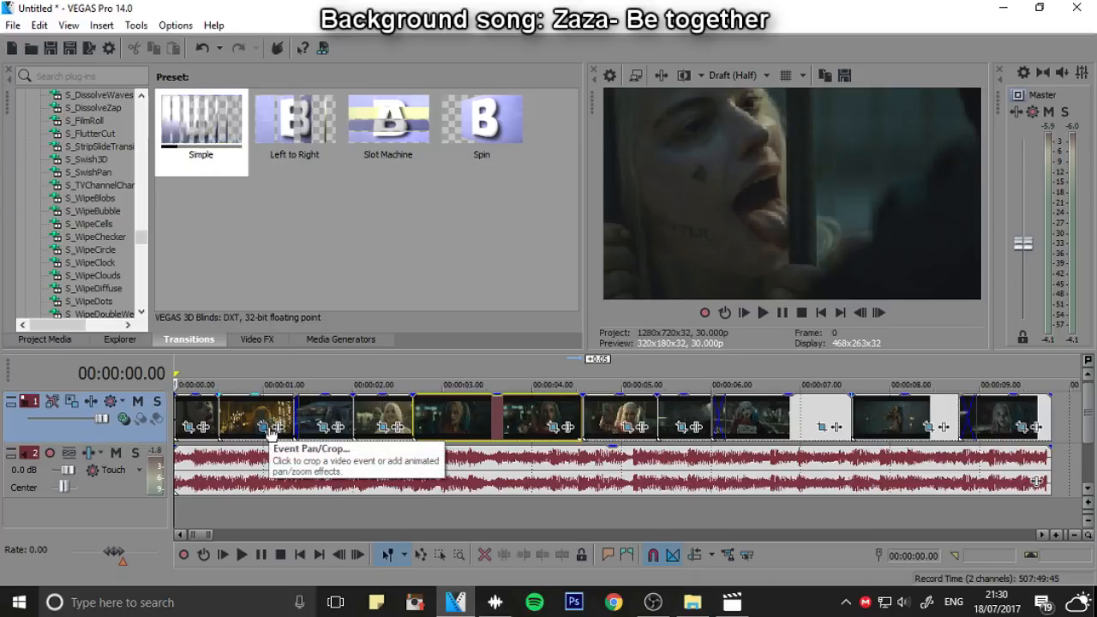
click(240, 338)
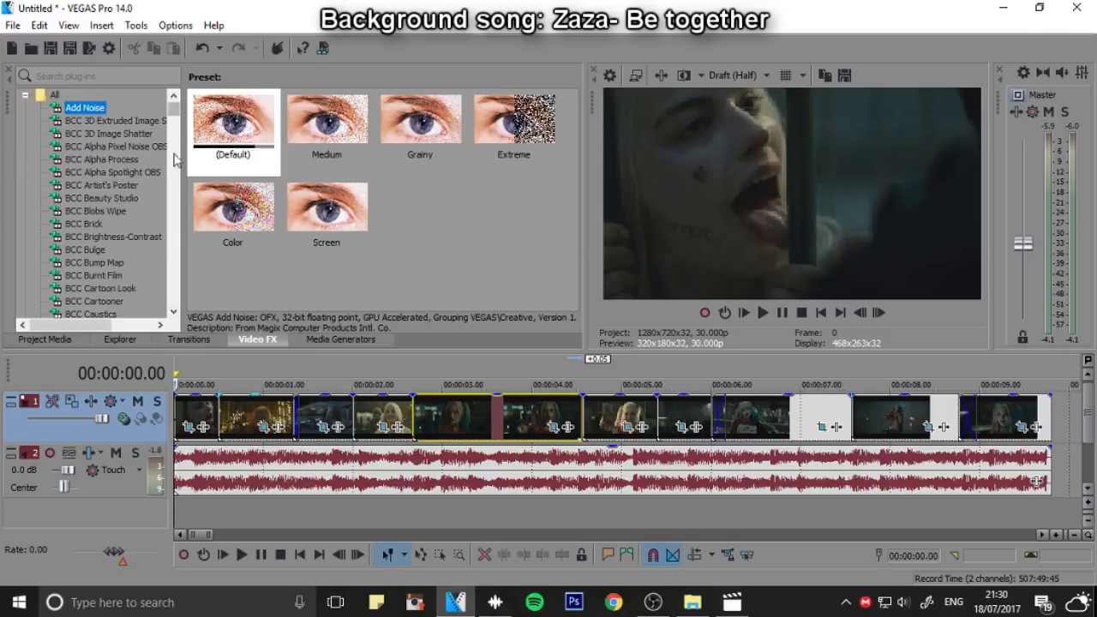
scroll(480, 444, down, 3)
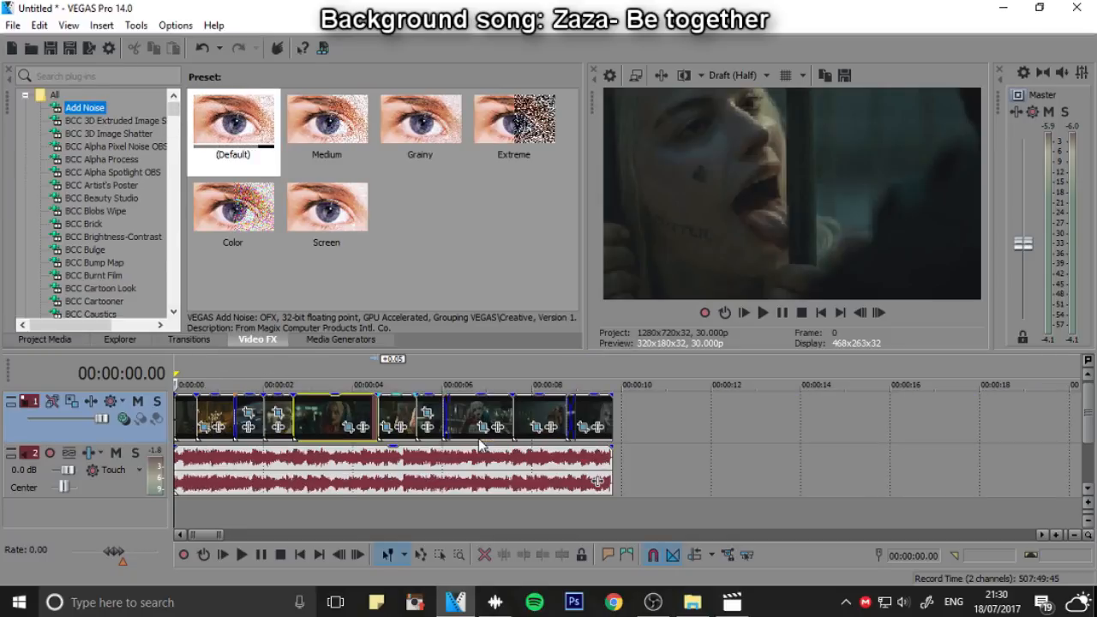
Play the whole sequence from the start to about 00:00:09.11 and return to the beginning
click(777, 313)
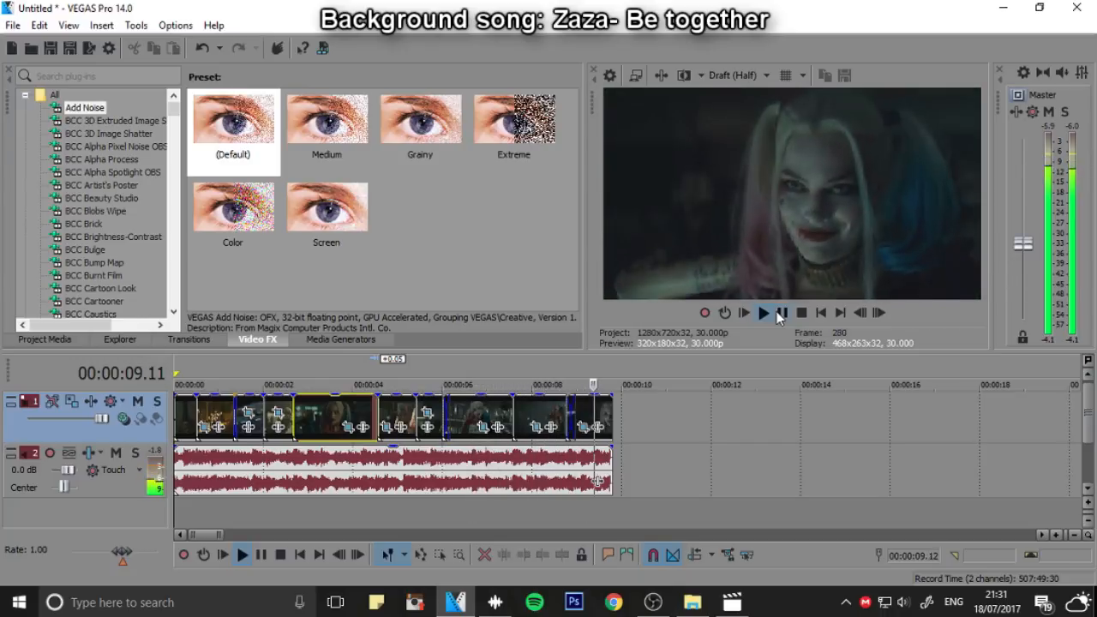
click(782, 313)
click(822, 314)
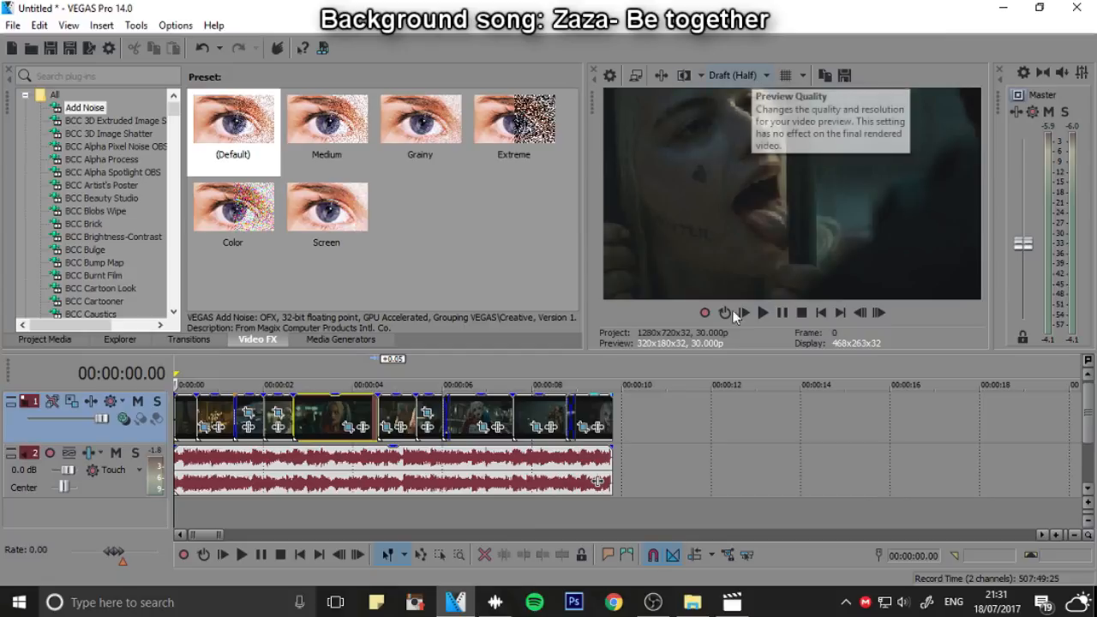
scroll(746, 424, up, 2)
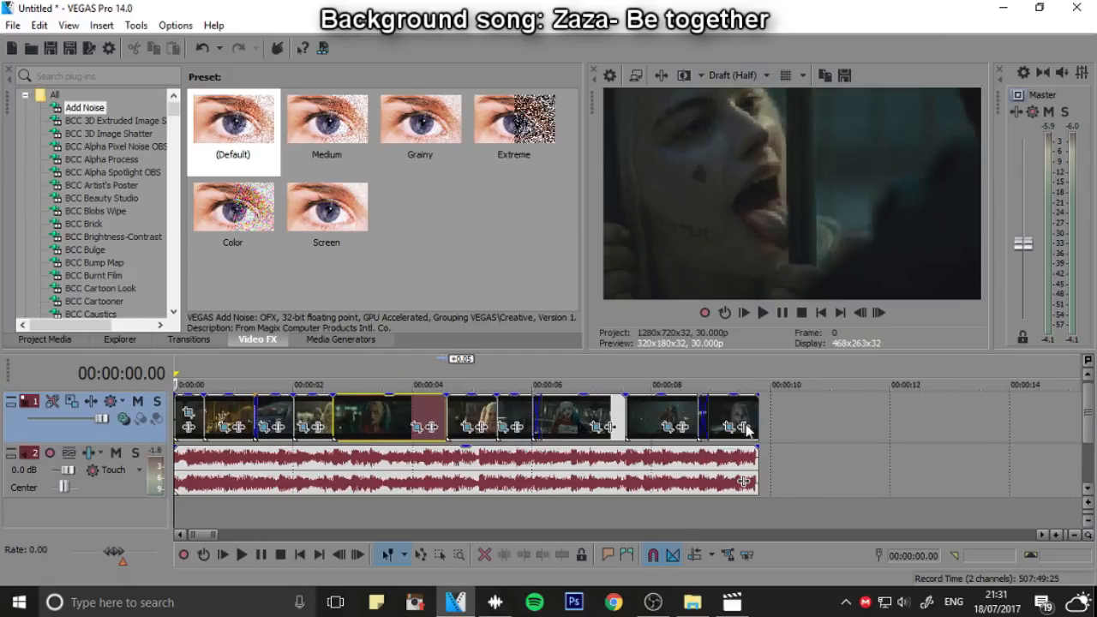
click(649, 602)
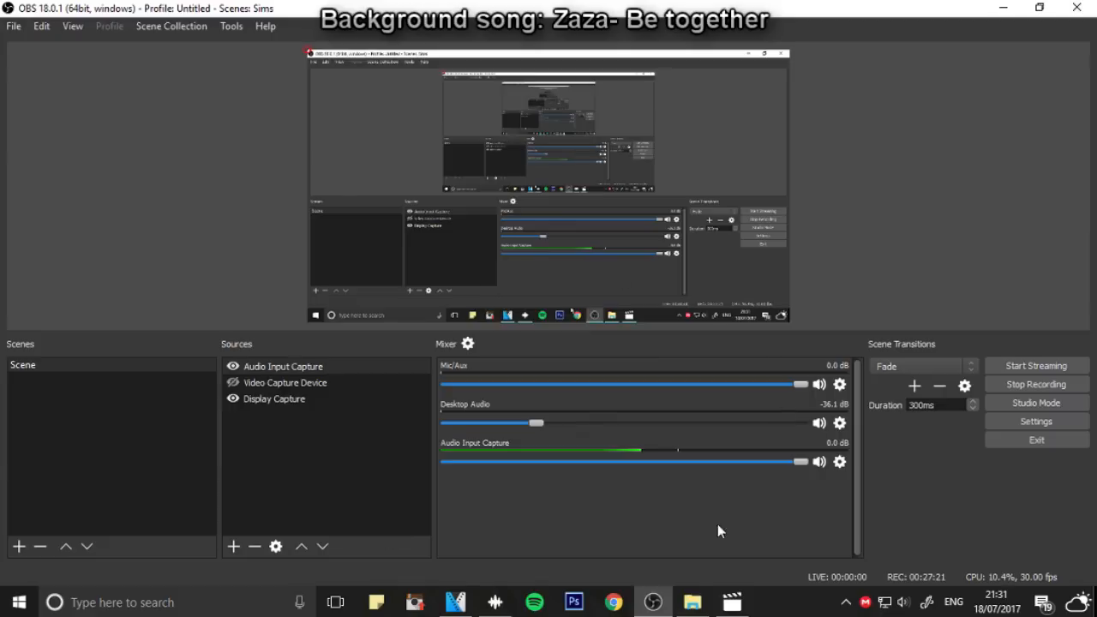
click(455, 606)
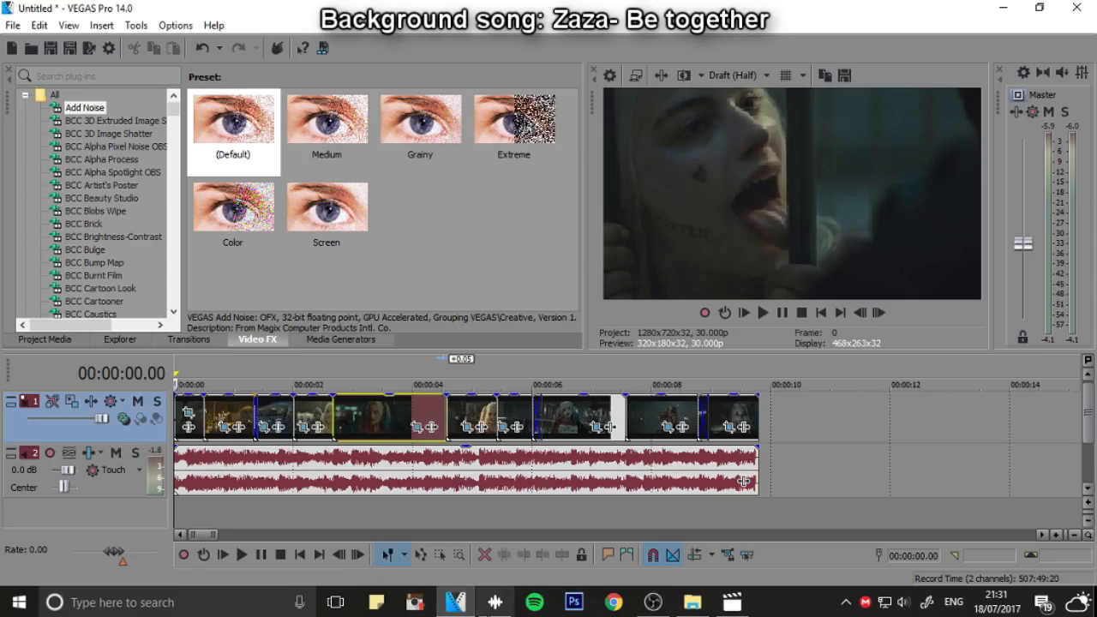
mouse_move(495, 603)
mouse_move(568, 454)
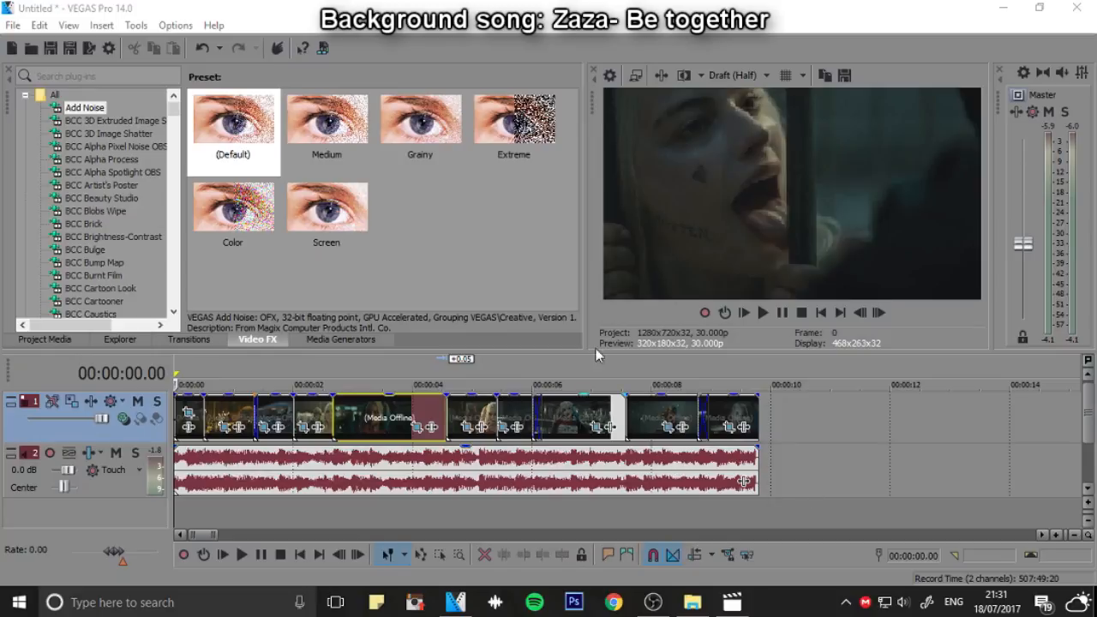
Trim the start of the car clip by 2 frames to remove its overlap with the gold-dress clip
click(188, 340)
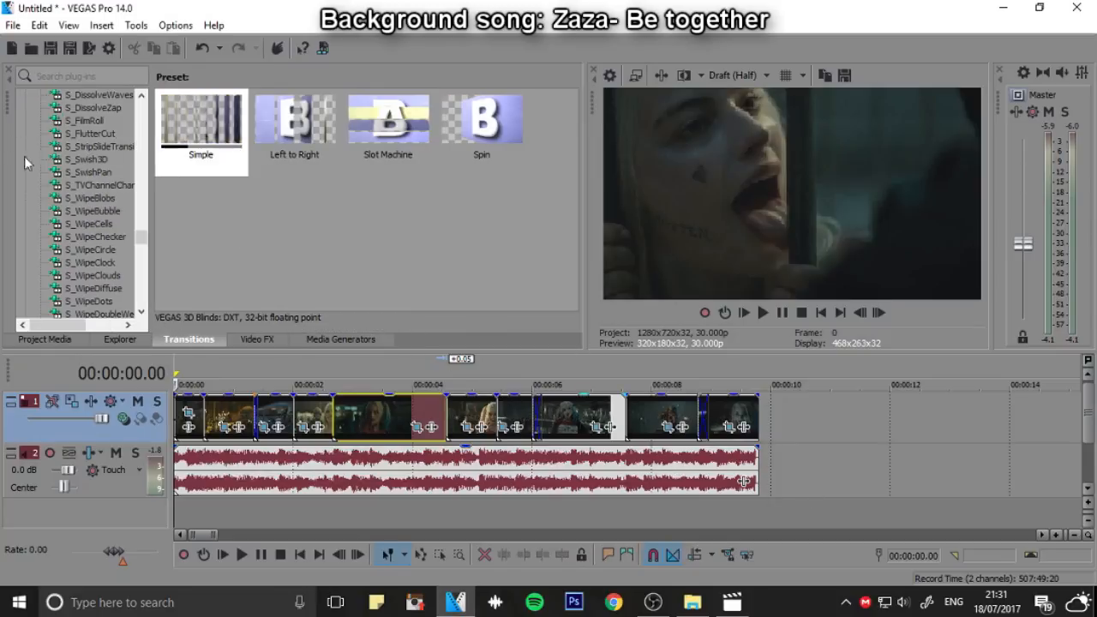
scroll(26, 162, down, 2)
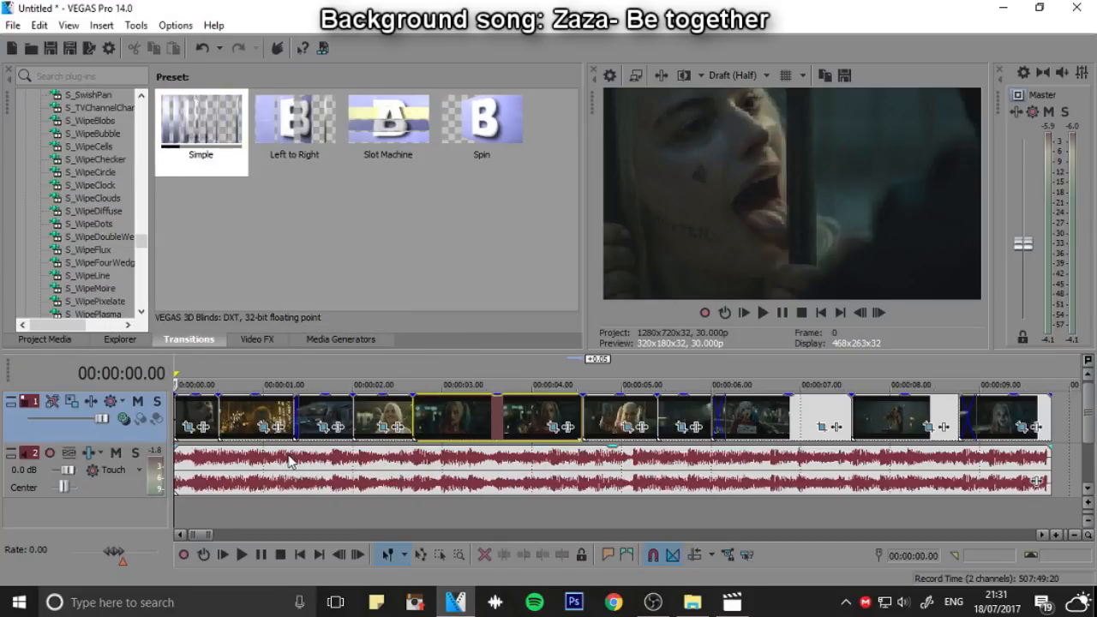
scroll(318, 482, up, 3)
click(323, 377)
click(308, 416)
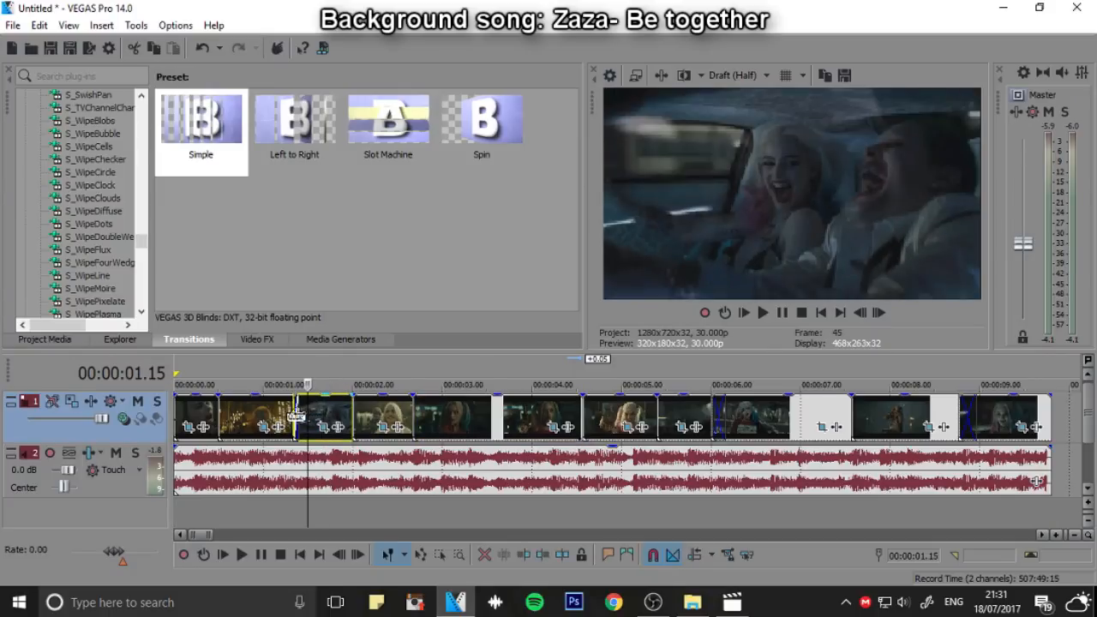
click(281, 414)
scroll(300, 418, up, 1)
drag(417, 416, 422, 409)
scroll(555, 413, down, 4)
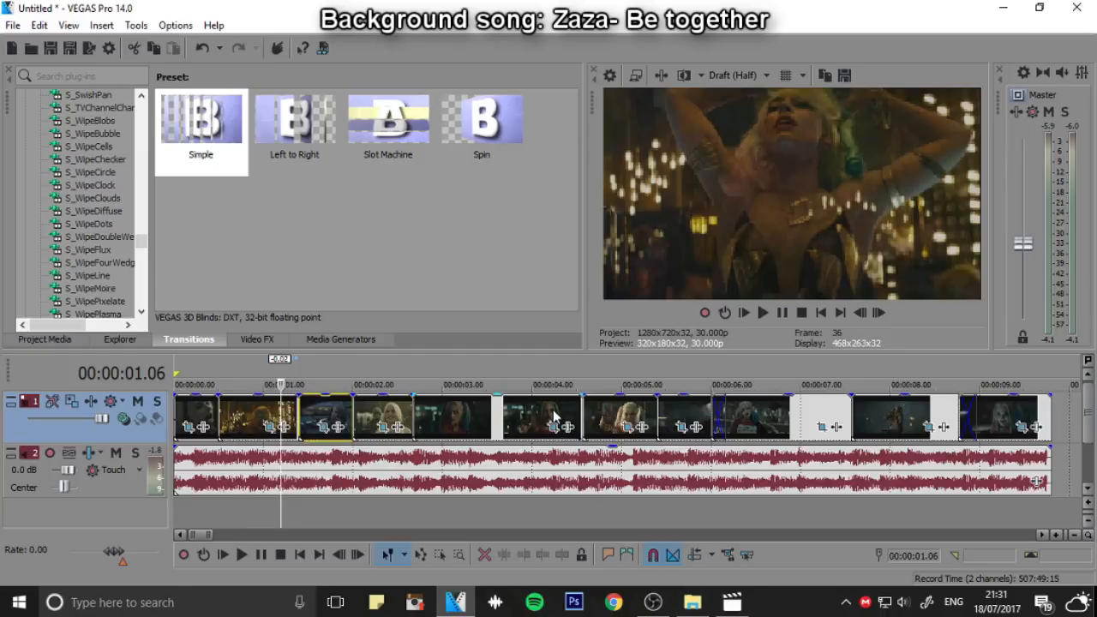
Find the NewBlue LB Psycho Strobe transition in the transitions list and show its presets
scroll(83, 244, up, 3)
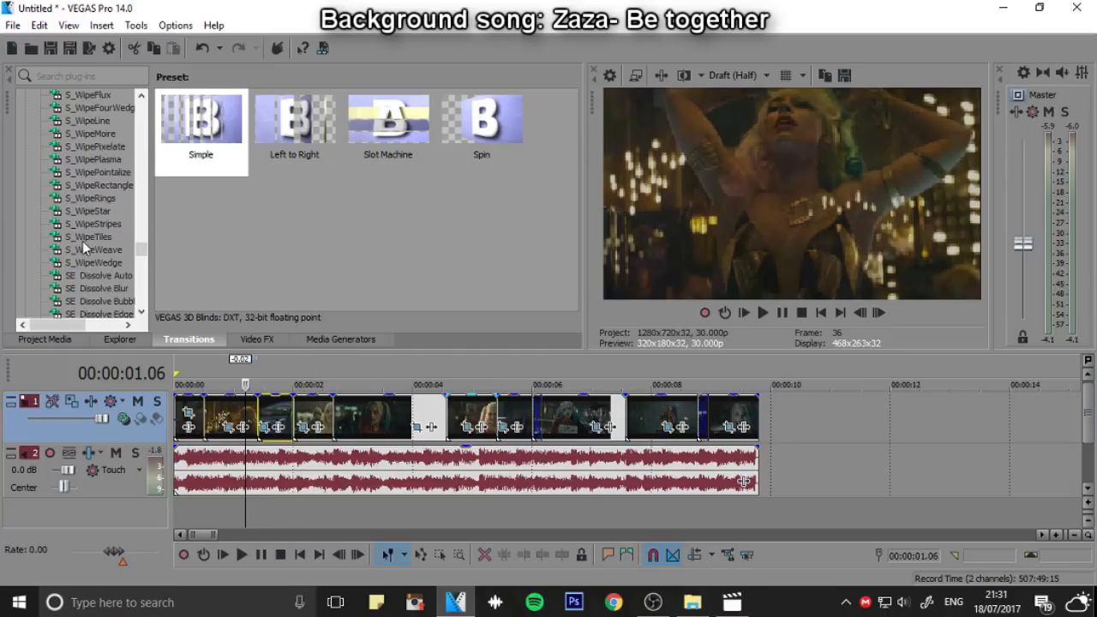
scroll(84, 244, up, 4)
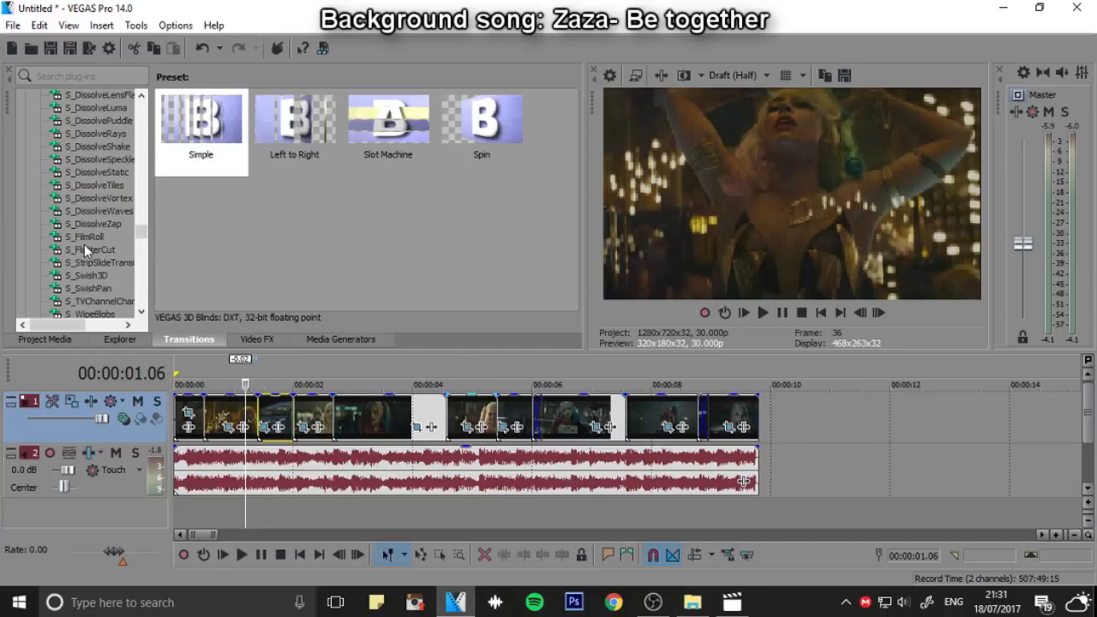
scroll(133, 285, up, 6)
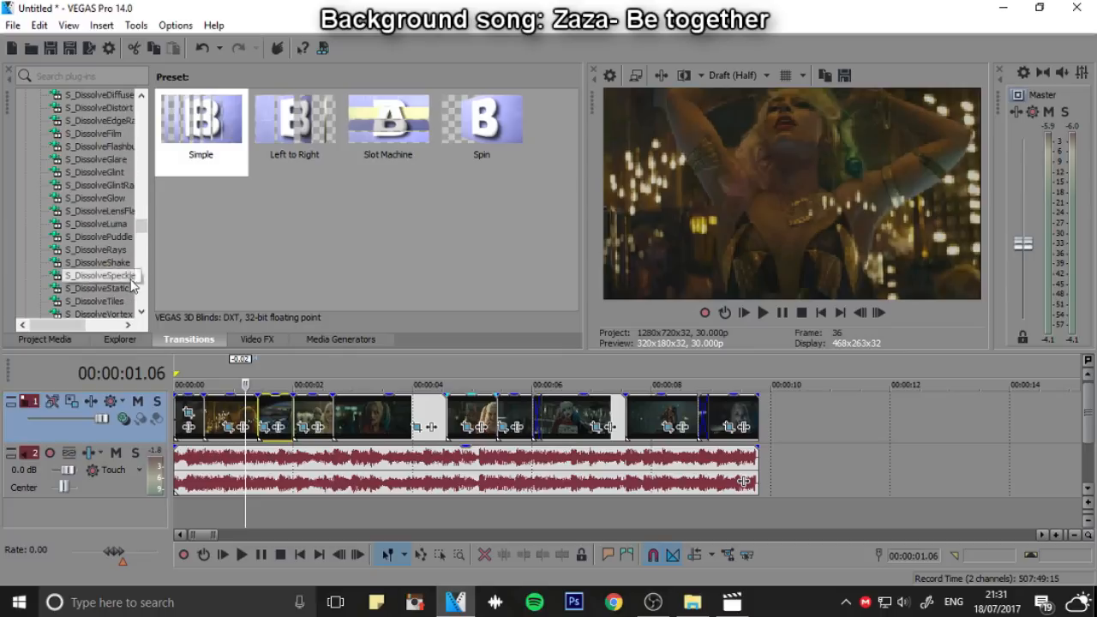
scroll(133, 285, up, 5)
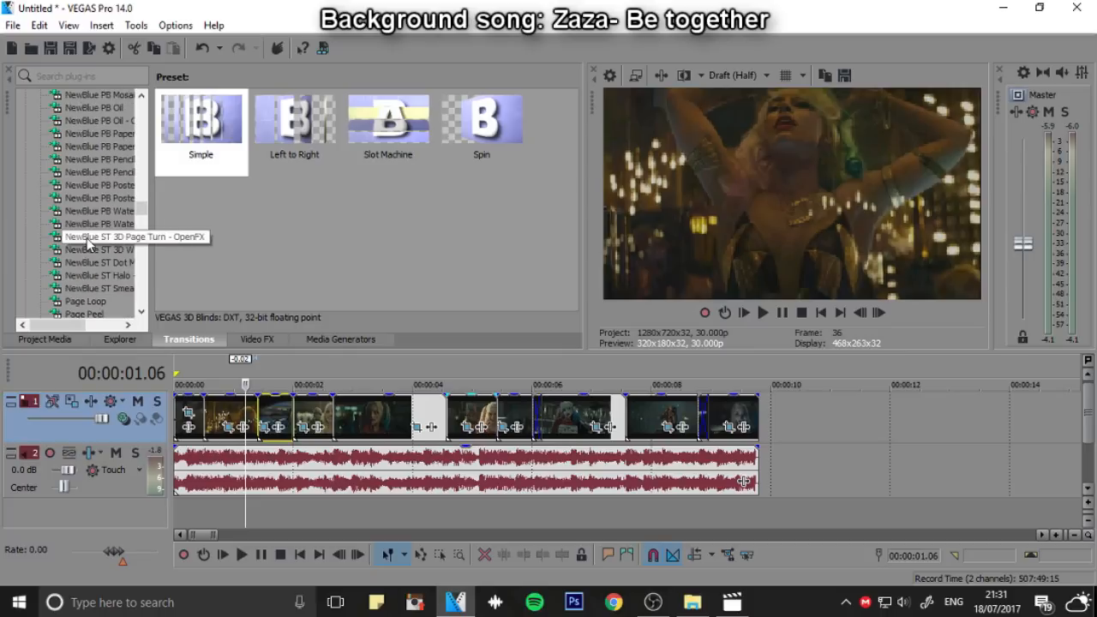
scroll(89, 245, up, 5)
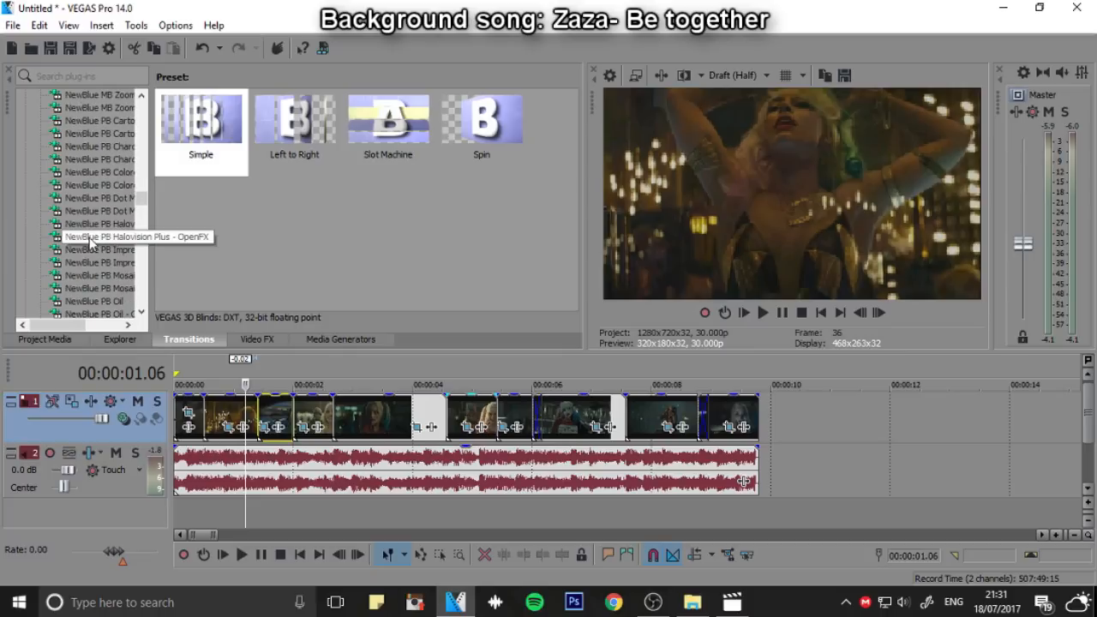
scroll(103, 211, up, 5)
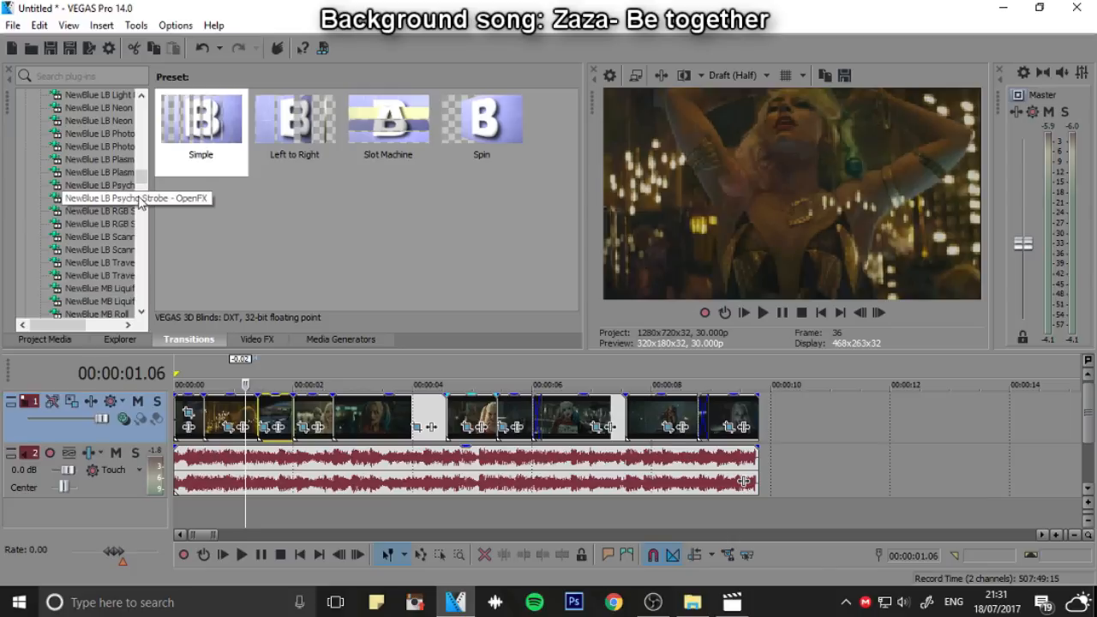
click(139, 201)
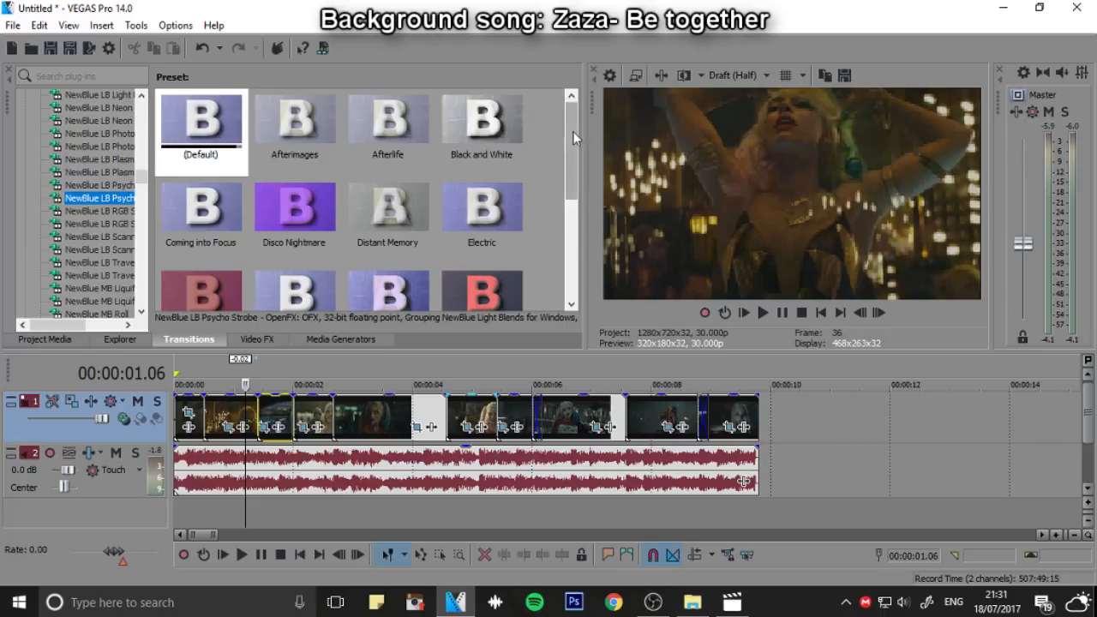
Apply the Horror Movie preset of Psycho Strobe to the overlap between the action clip and the baseball-bat clip
mouse_move(572, 131)
mouse_down()
mouse_move(548, 231)
mouse_move(540, 216)
mouse_move(568, 155)
mouse_move(560, 132)
mouse_up()
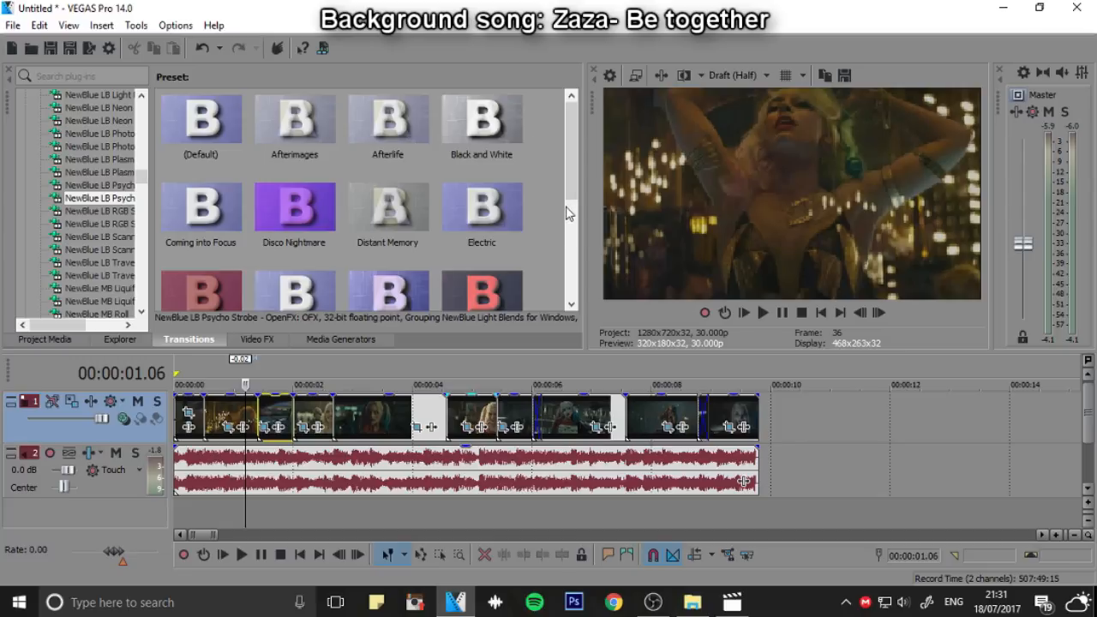
scroll(253, 137, down, 1)
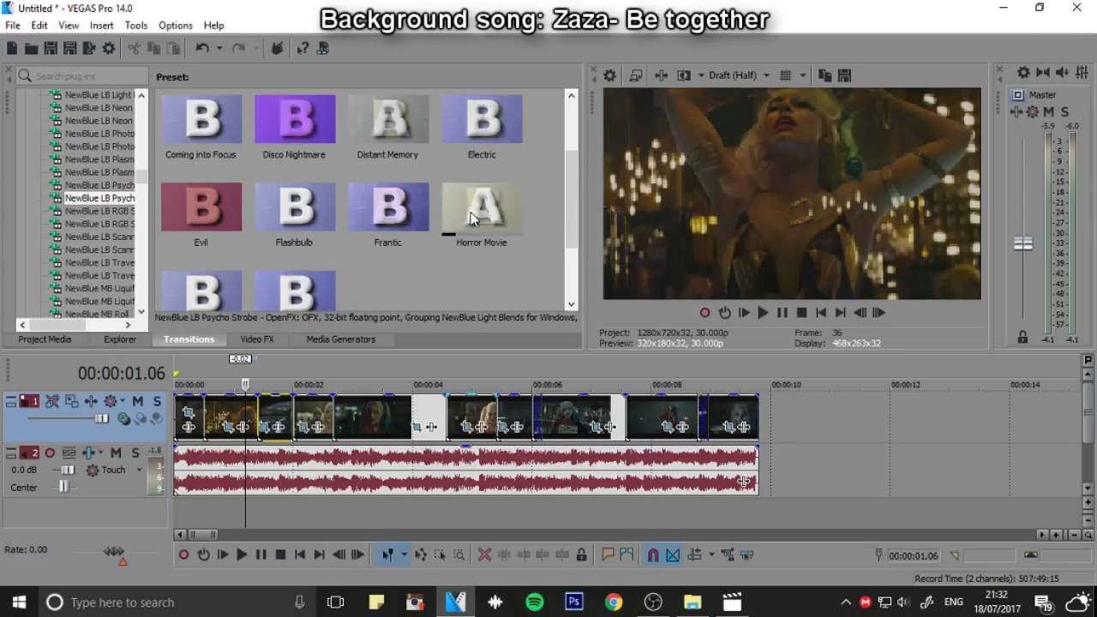
drag(525, 235, 658, 396)
drag(507, 417, 536, 413)
click(477, 91)
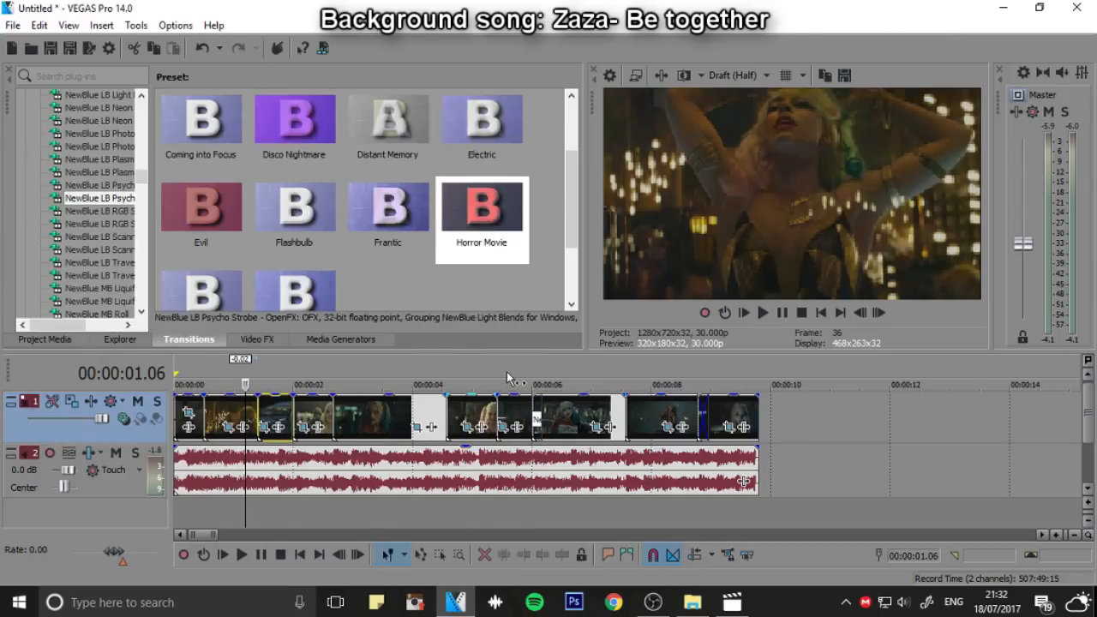
Play the strobe transition between the action clip and the bat clip twice, the second time from 00:00:05.22
click(506, 380)
key(space)
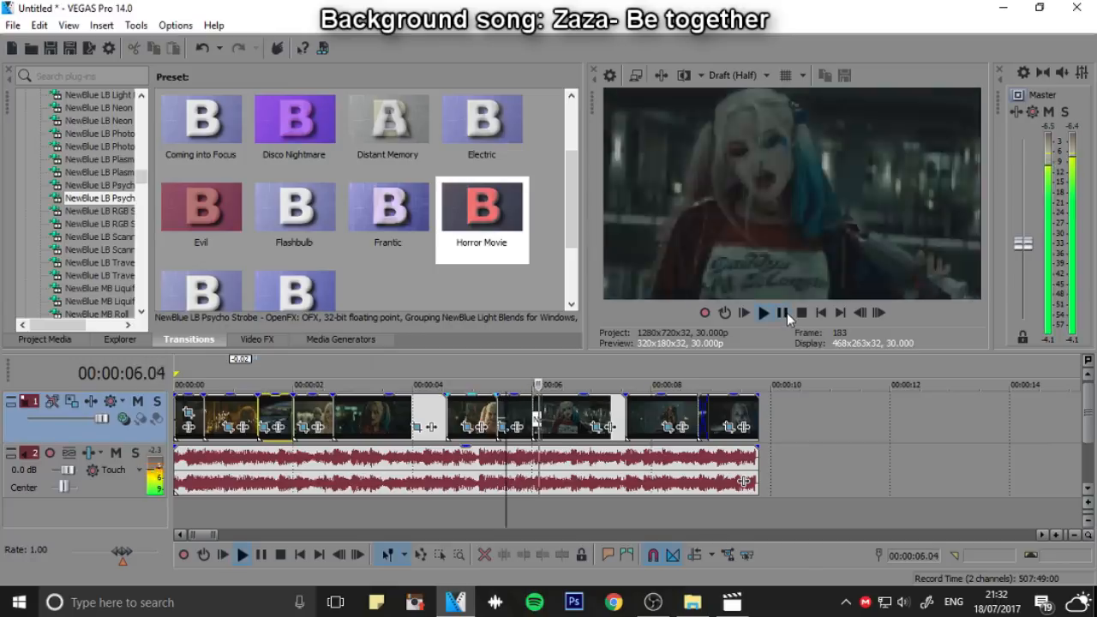
click(785, 315)
click(516, 381)
key(space)
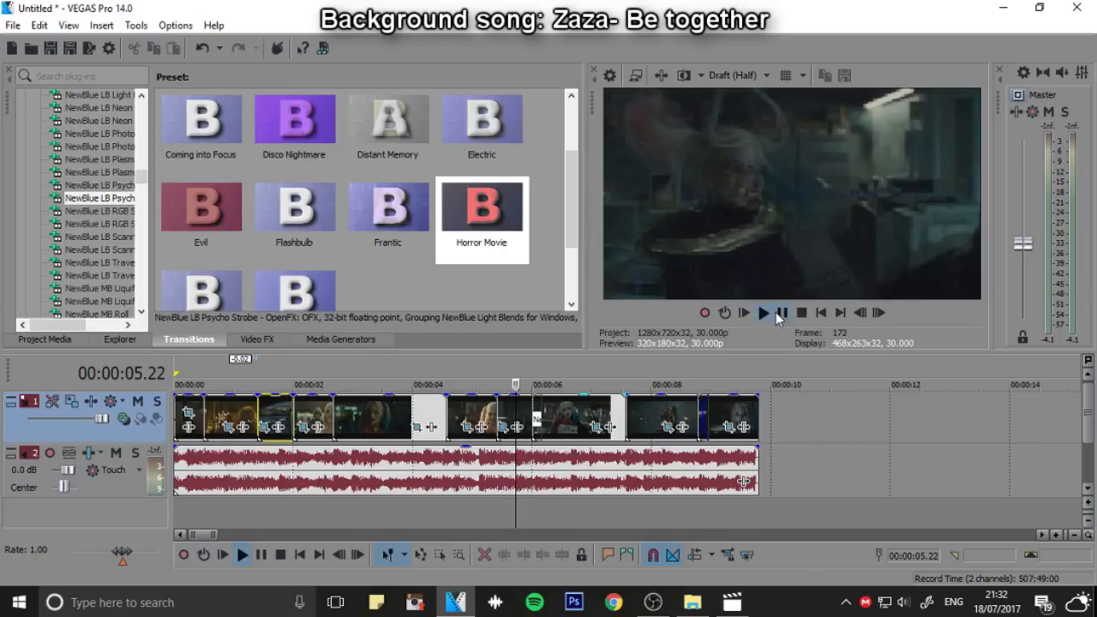
click(781, 313)
Extend the start of the bat clip 6 frames earlier to lengthen the strobe transition, and set the playhead at 00:00:05.12
scroll(585, 462, up, 2)
scroll(585, 462, up, 2)
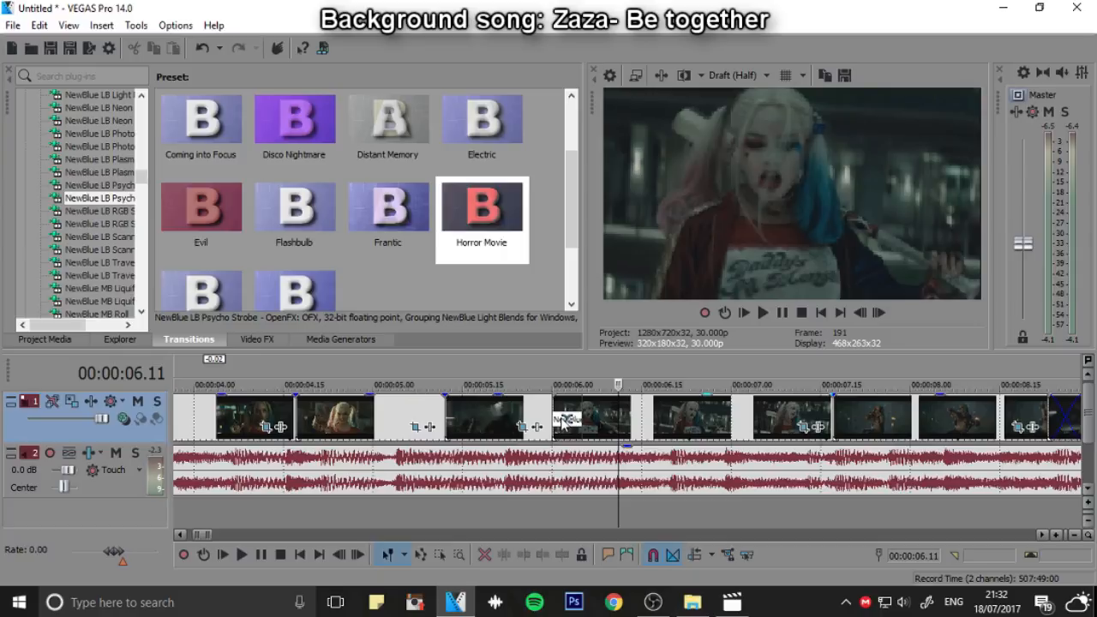
drag(552, 417, 517, 417)
click(448, 383)
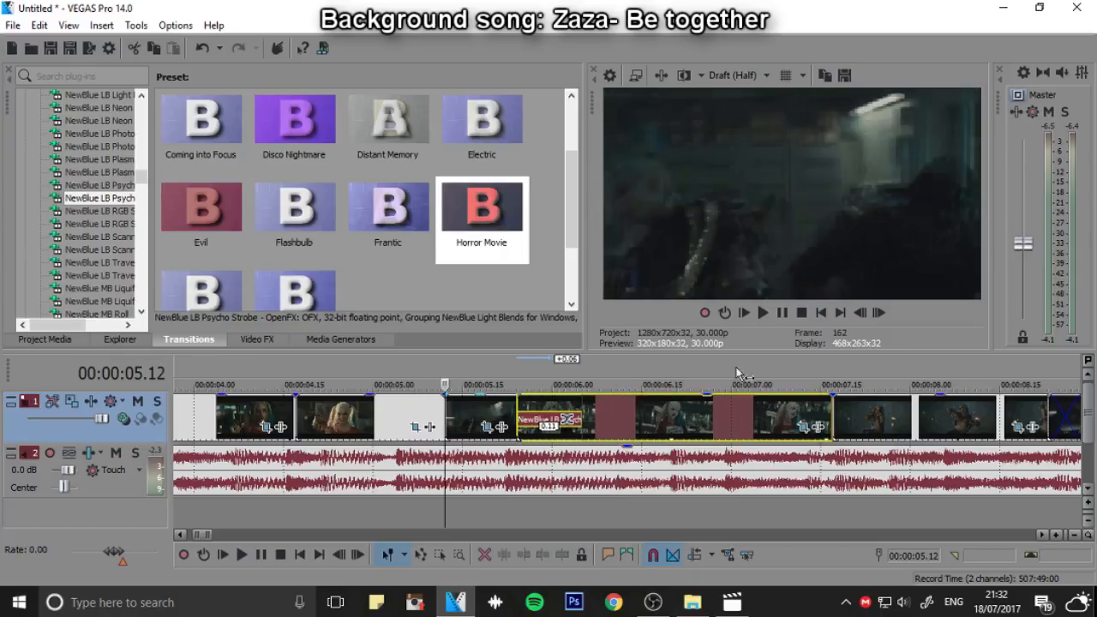
Play the strobe transition between the action clip and the bat clip twice from 00:00:05.12
click(781, 314)
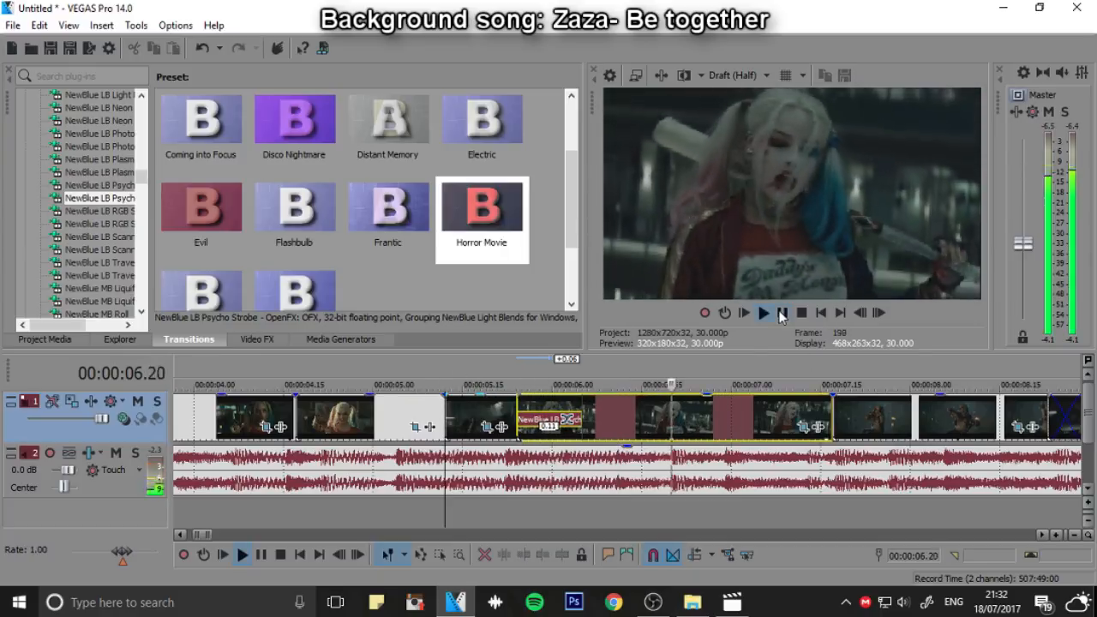
key(space)
click(765, 315)
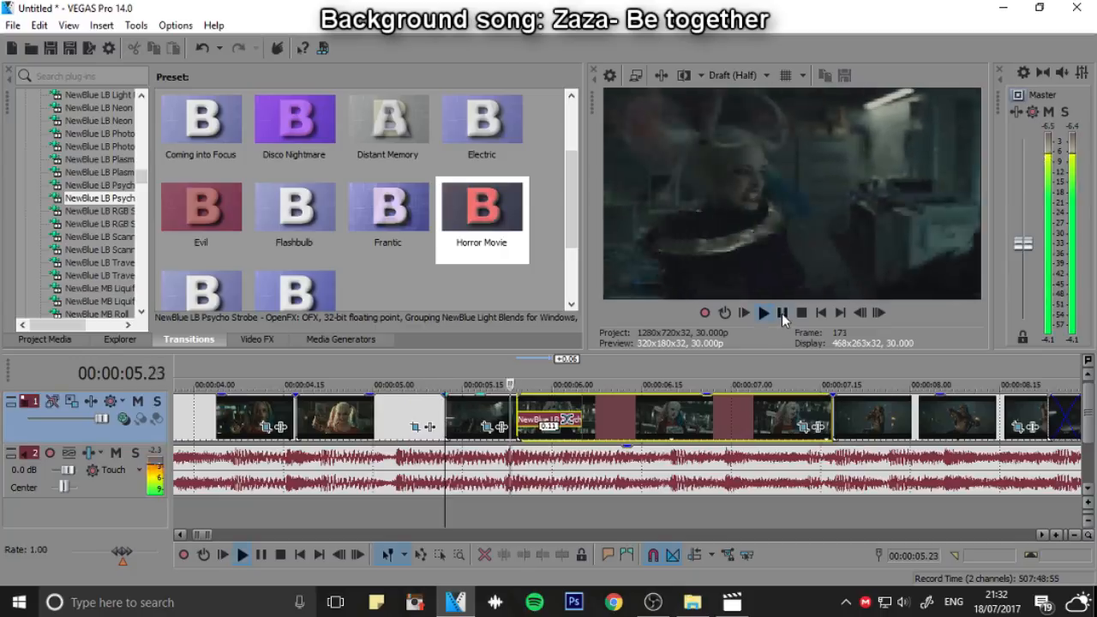
click(781, 312)
Trim the bat clip's start 5 frames later and apply the Flashbulb preset of Psycho Strobe to its overlap with the action clip
drag(520, 415, 549, 415)
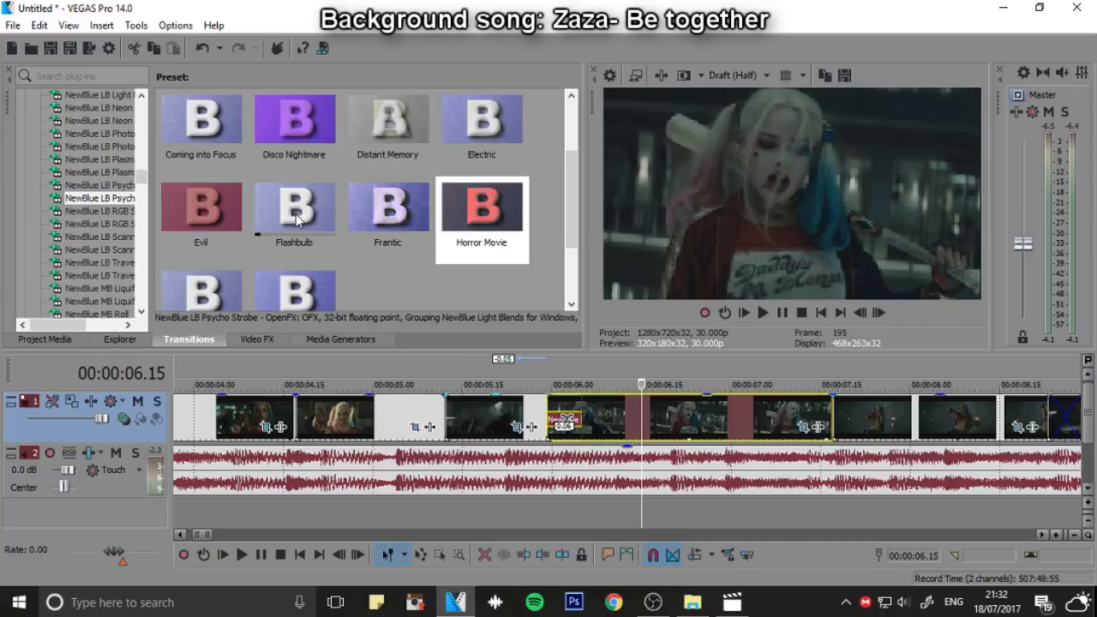
drag(294, 209, 586, 427)
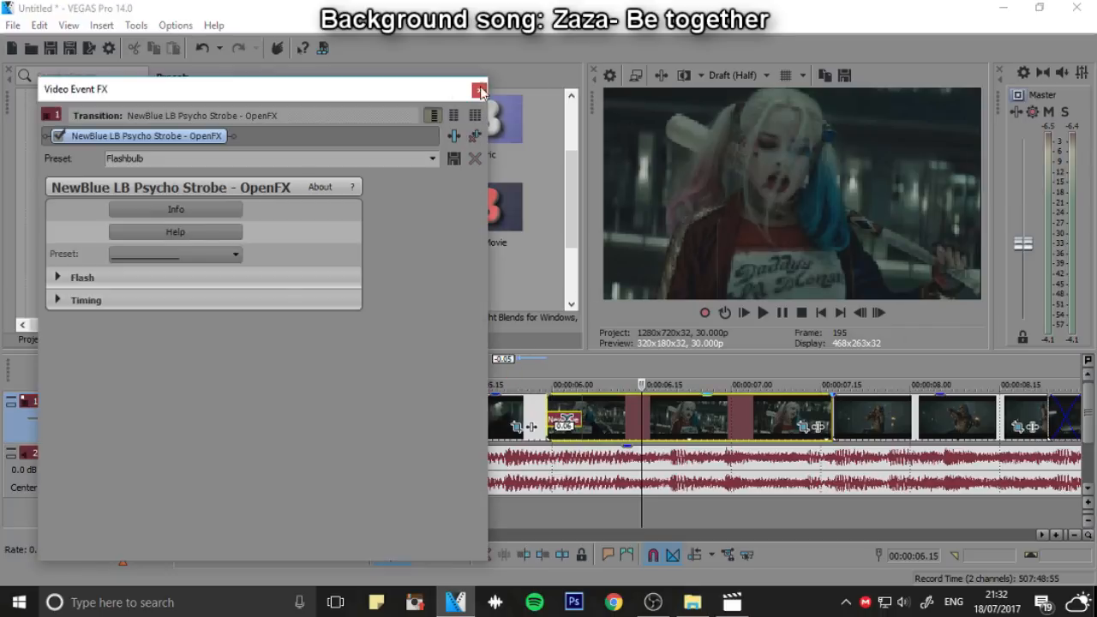
click(479, 90)
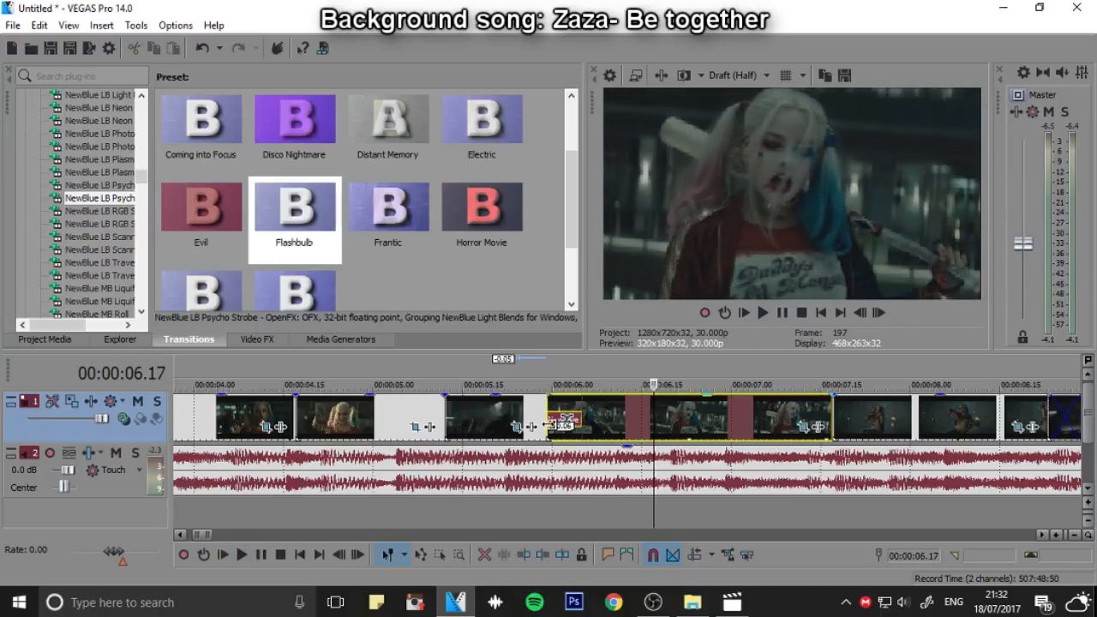
Extend the start of the bat clip 11 frames earlier and play the Flashbulb strobe transition
drag(548, 426, 482, 426)
click(764, 313)
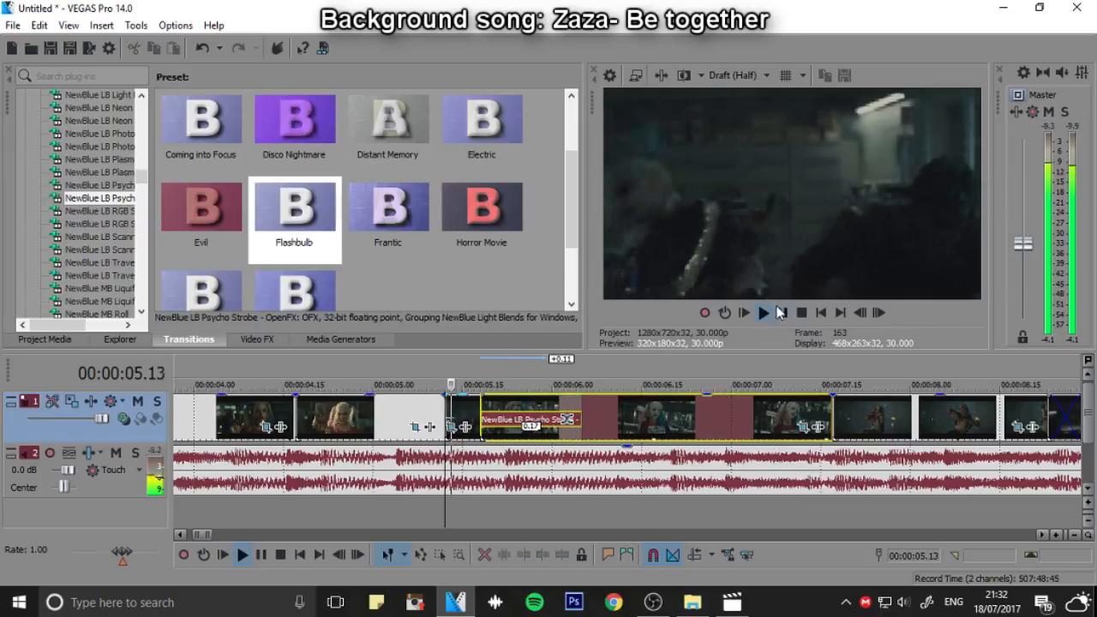
click(781, 313)
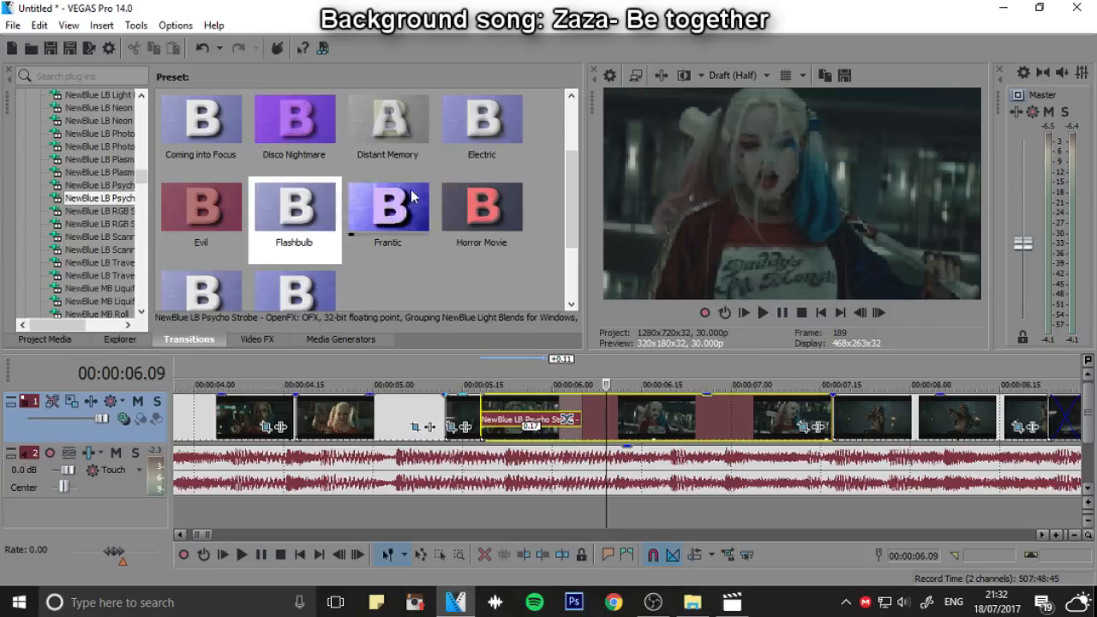
Apply the Horror Movie preset of Psycho Strobe to the overlap before the bat clip and play it from 00:00:05.14
drag(482, 205, 548, 419)
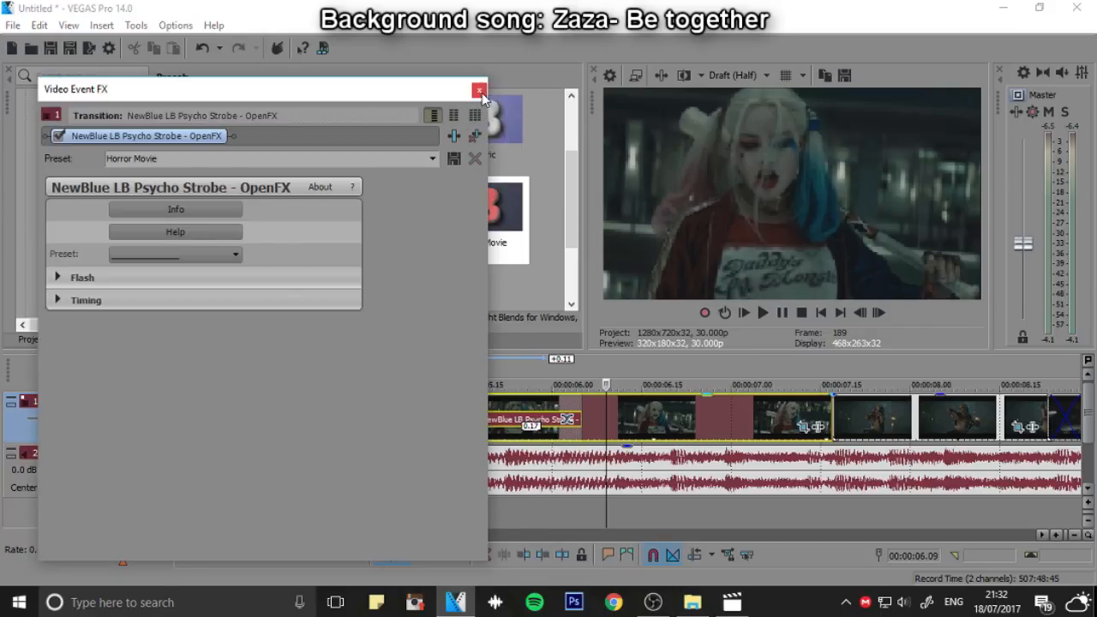
click(479, 91)
click(459, 375)
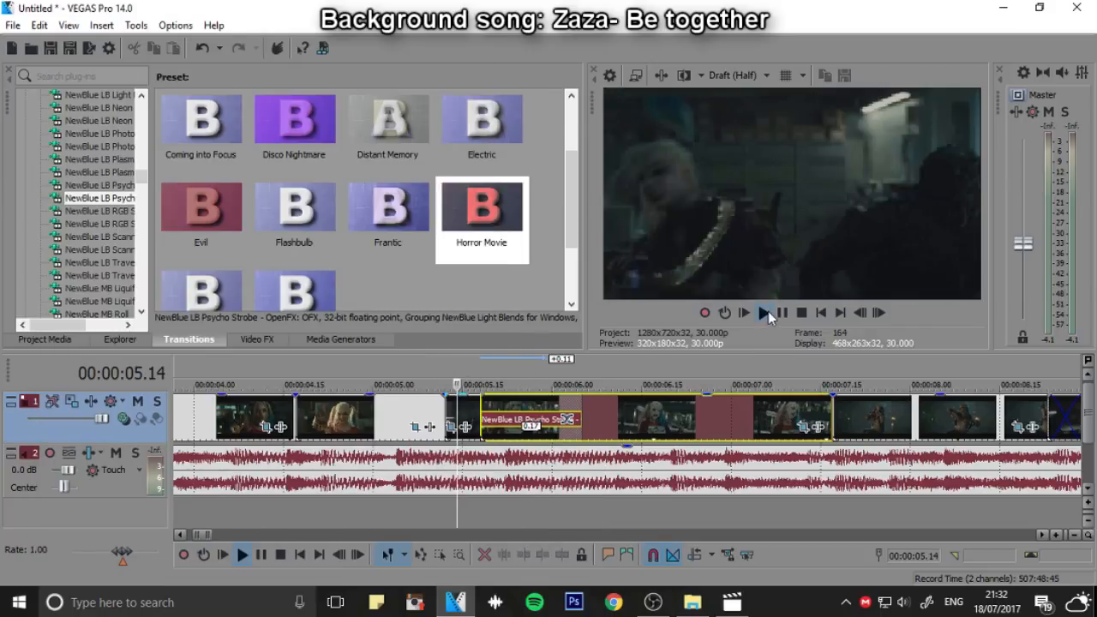
click(765, 312)
click(782, 313)
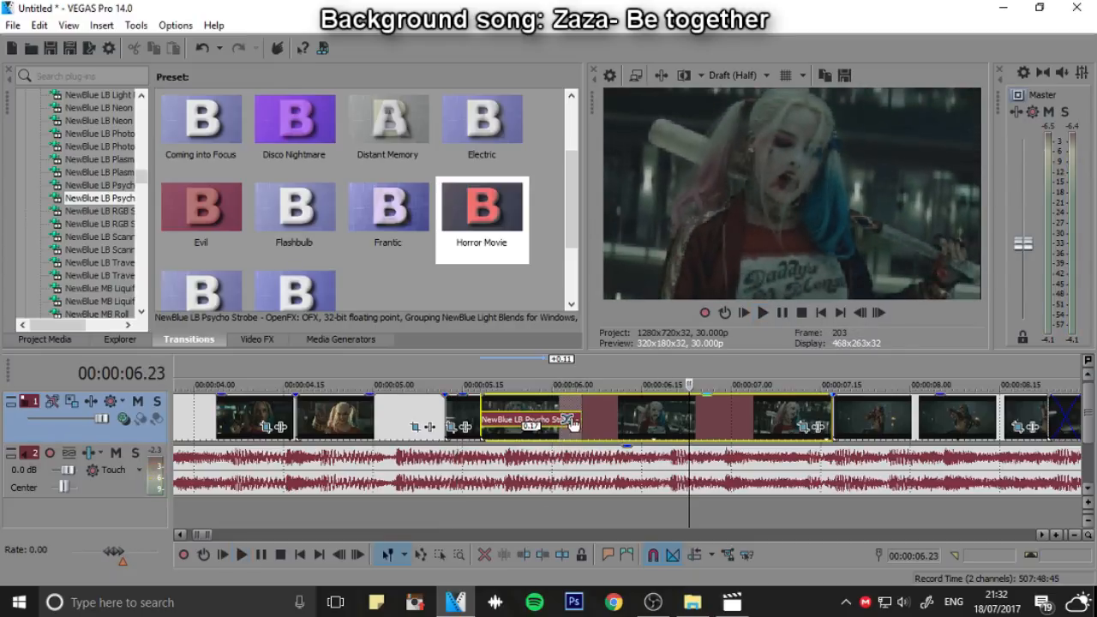
Shorten the strobe overlap to 8 frames by trimming the action clip's end and the bat clip's start, and play from 00:00:05.09
mouse_move(576, 416)
mouse_down()
mouse_move(552, 418)
mouse_move(563, 418)
mouse_up()
drag(484, 420, 519, 420)
click(429, 361)
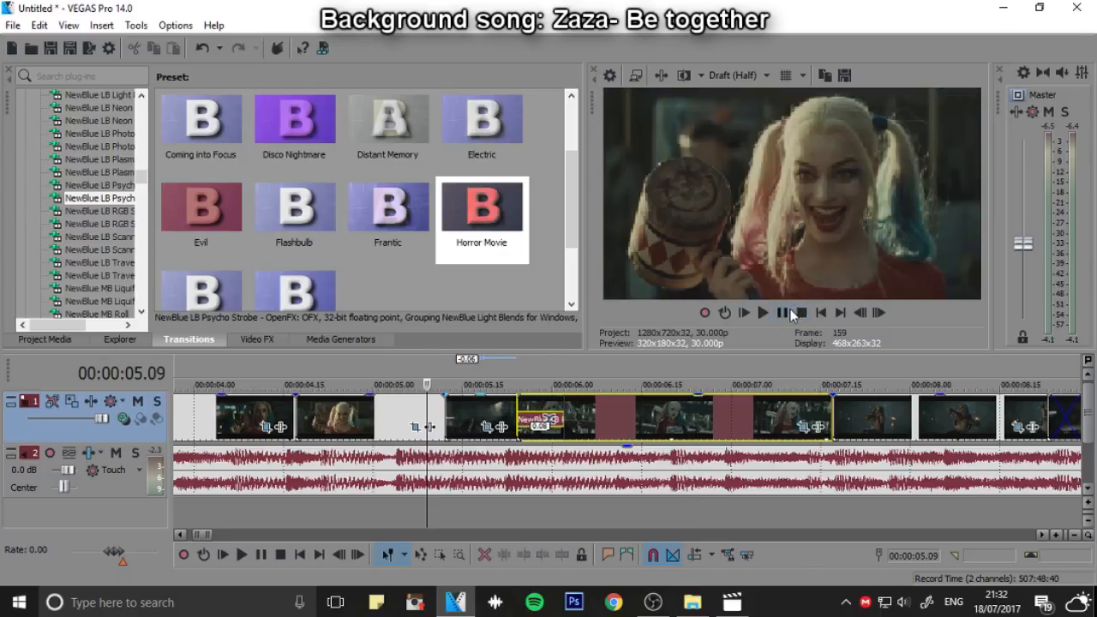
click(787, 313)
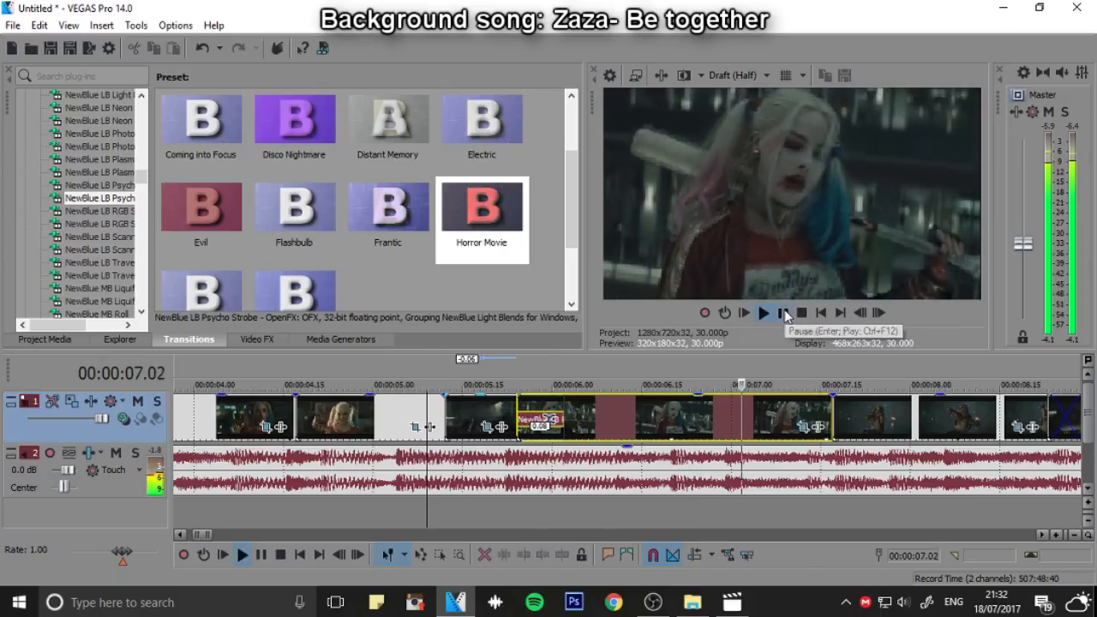
click(781, 313)
Set the strobe overlap to 7 frames by trimming the bat clip's start and extending the action clip's end 4 frames, and play it
click(499, 370)
drag(518, 404, 585, 413)
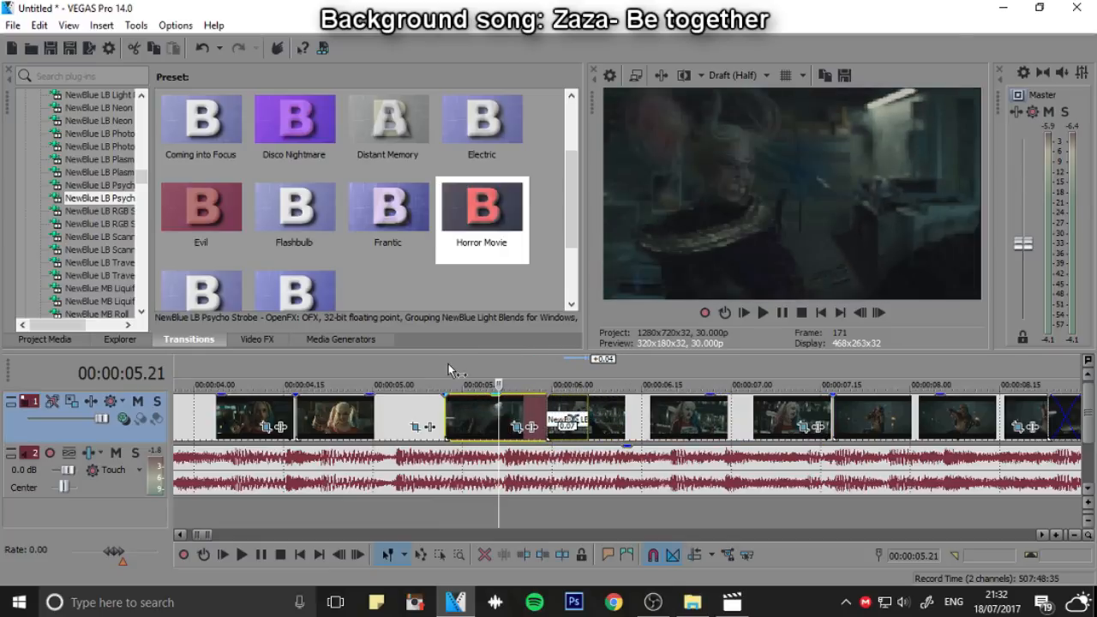
click(445, 368)
click(765, 313)
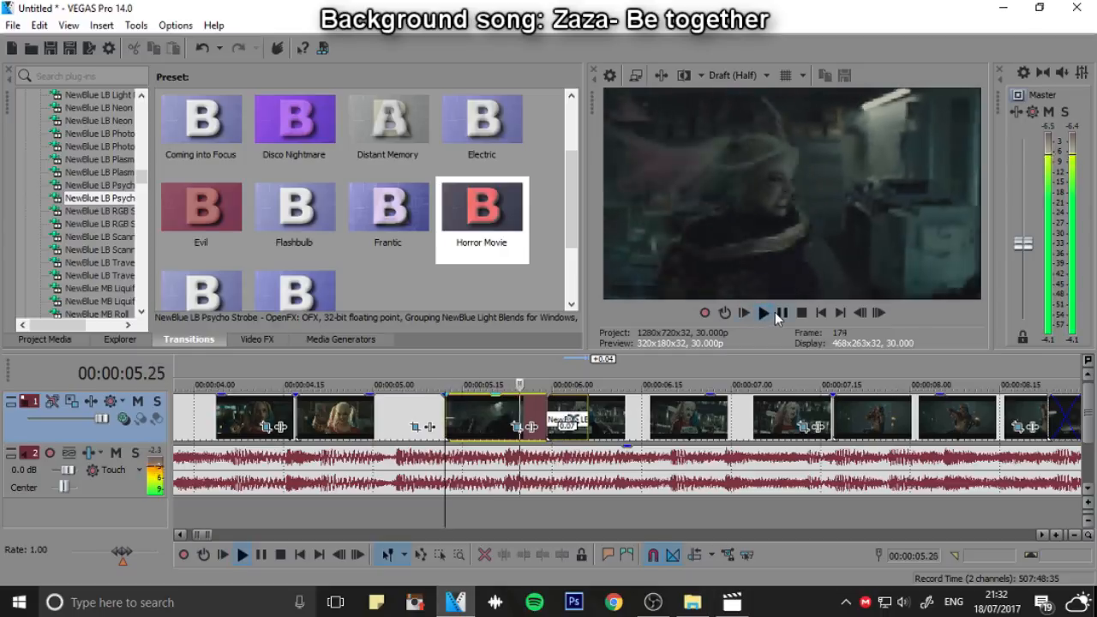
click(778, 314)
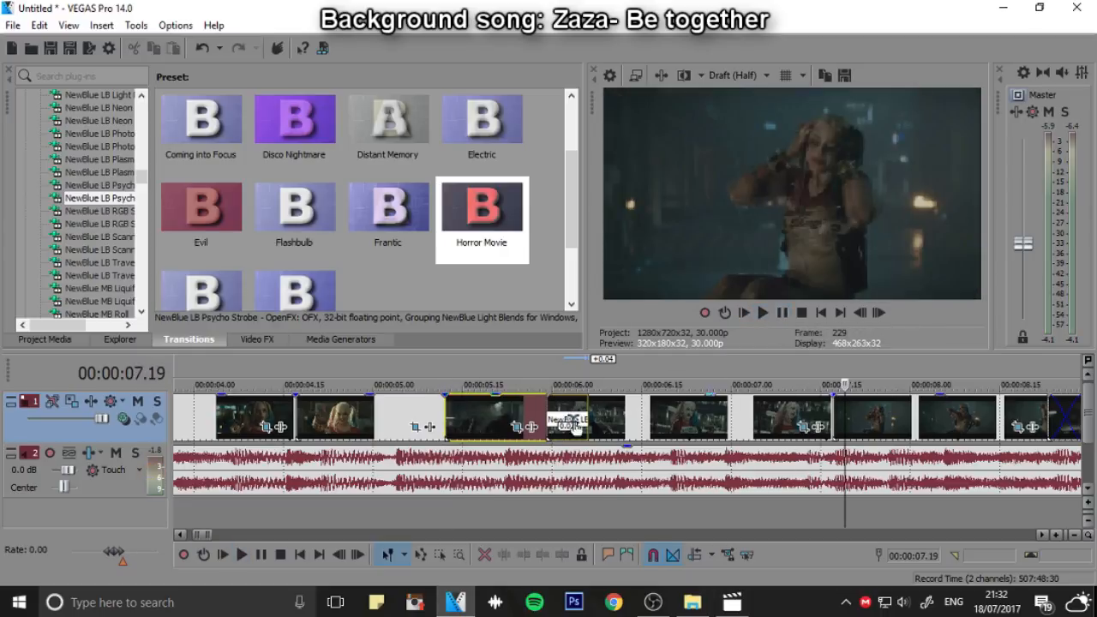
Go to the last crossfade at 00:00:08.26, find the NewBlue MB Shake transition in the transitions list and show its presets
scroll(531, 480, down, 3)
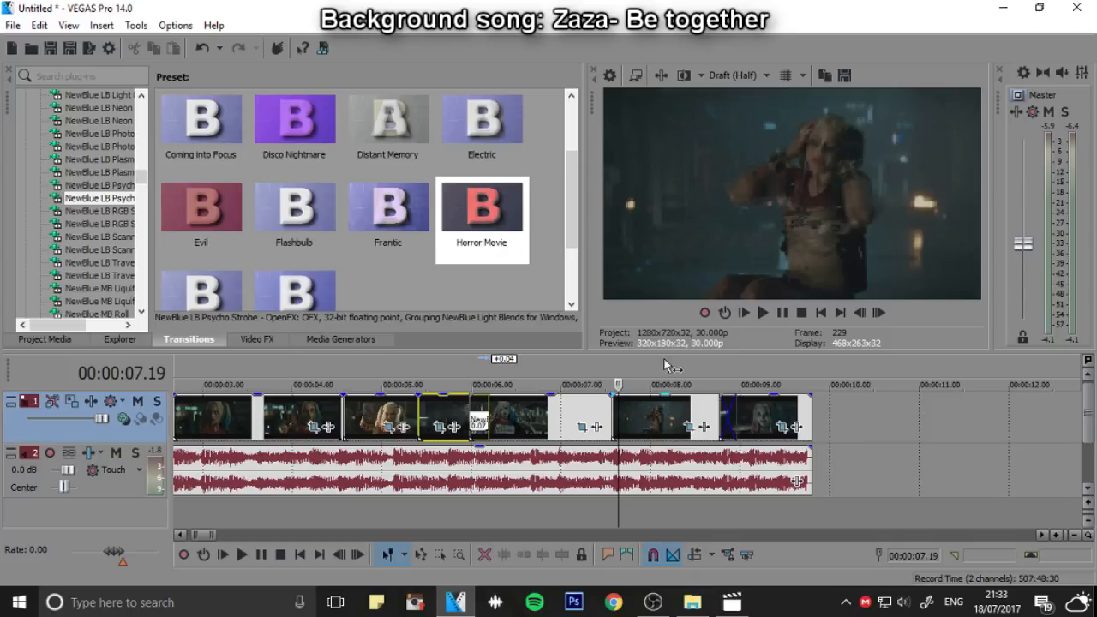
click(727, 378)
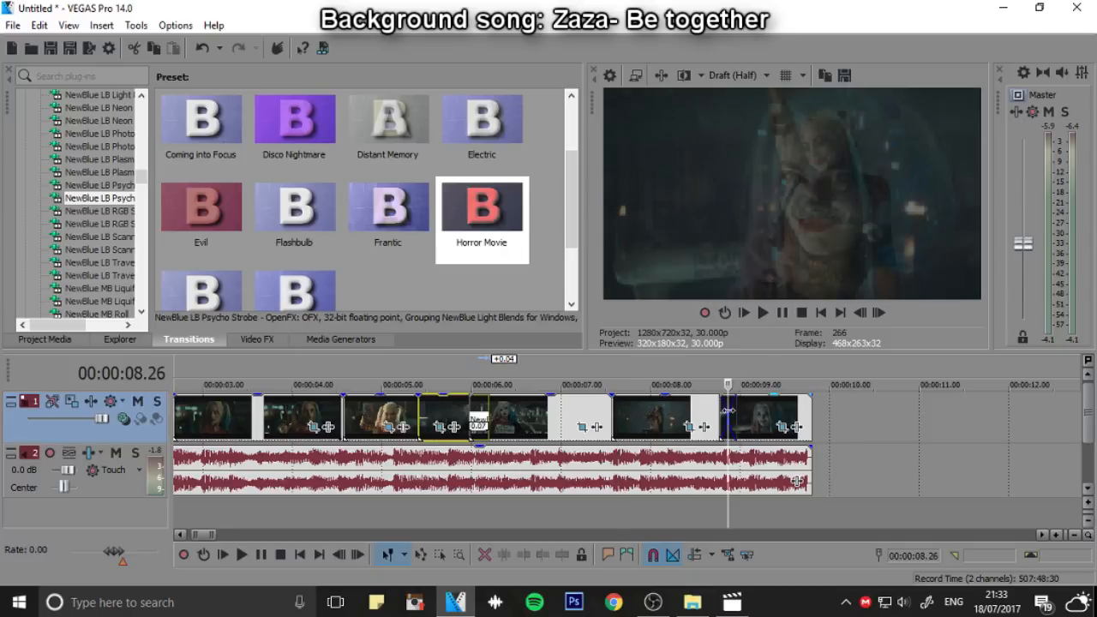
scroll(92, 195, up, 5)
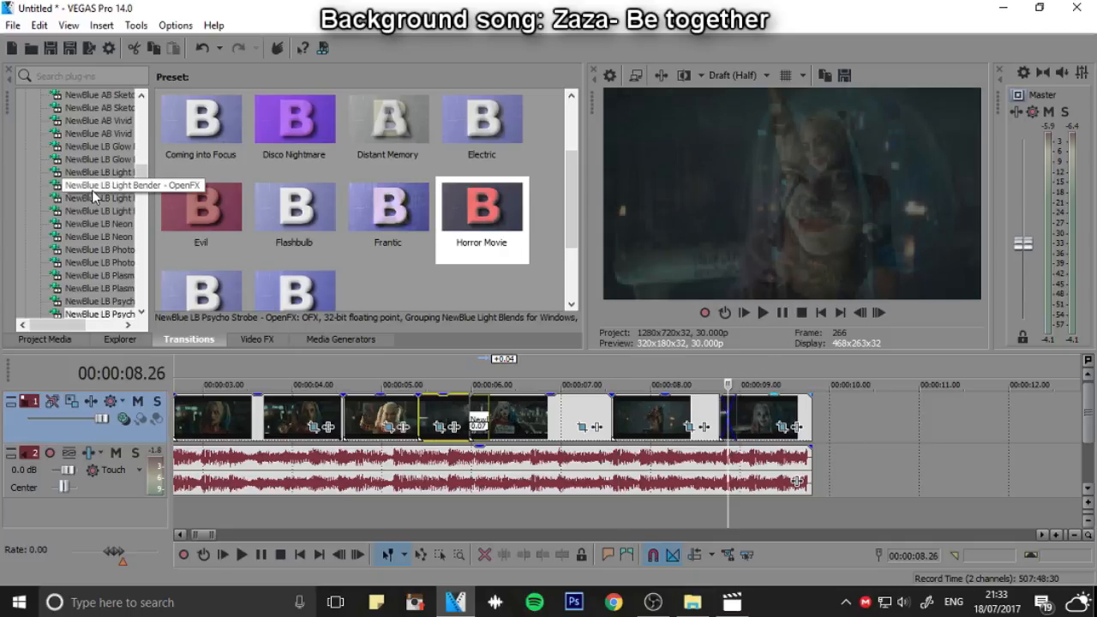
scroll(91, 191, down, 6)
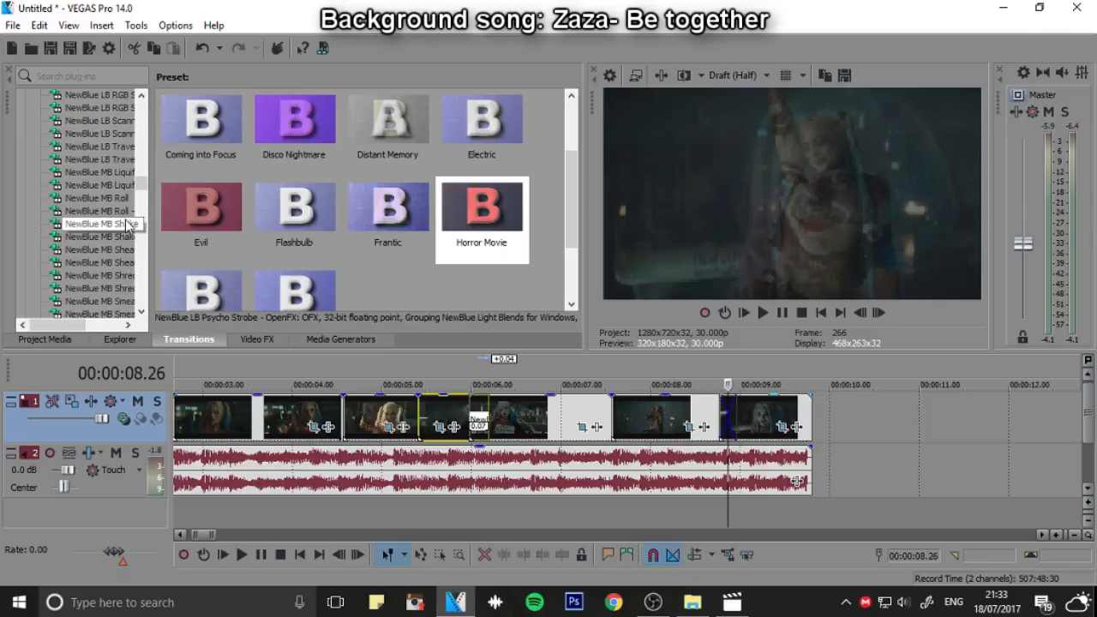
click(125, 225)
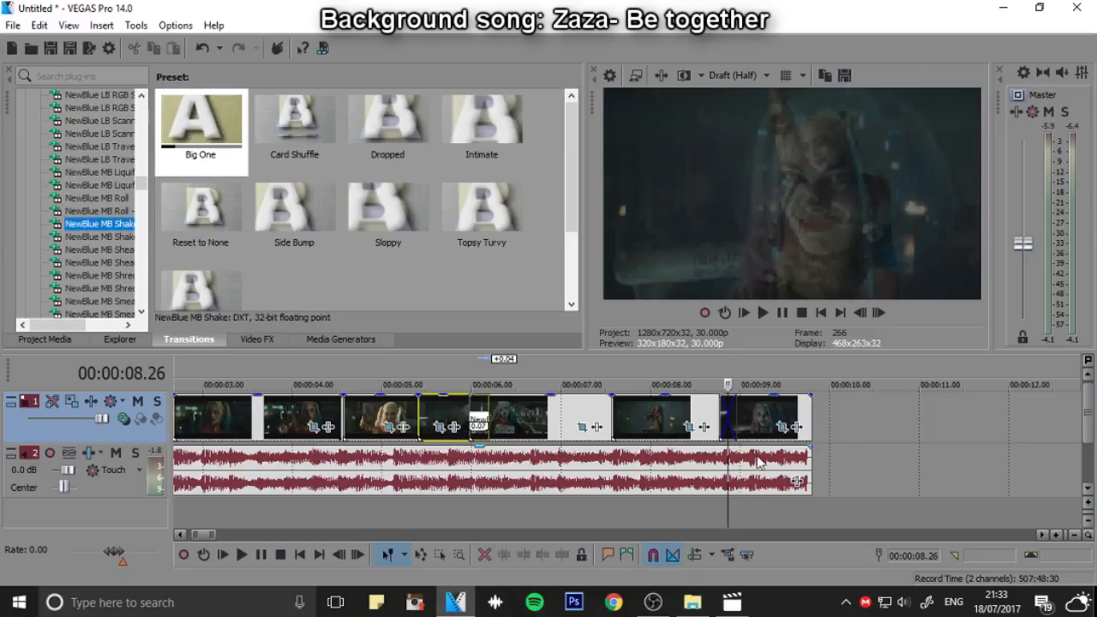
Trim 3 frames off the end of the dancing clip to leave a 3-frame overlap with the last clip
click(715, 367)
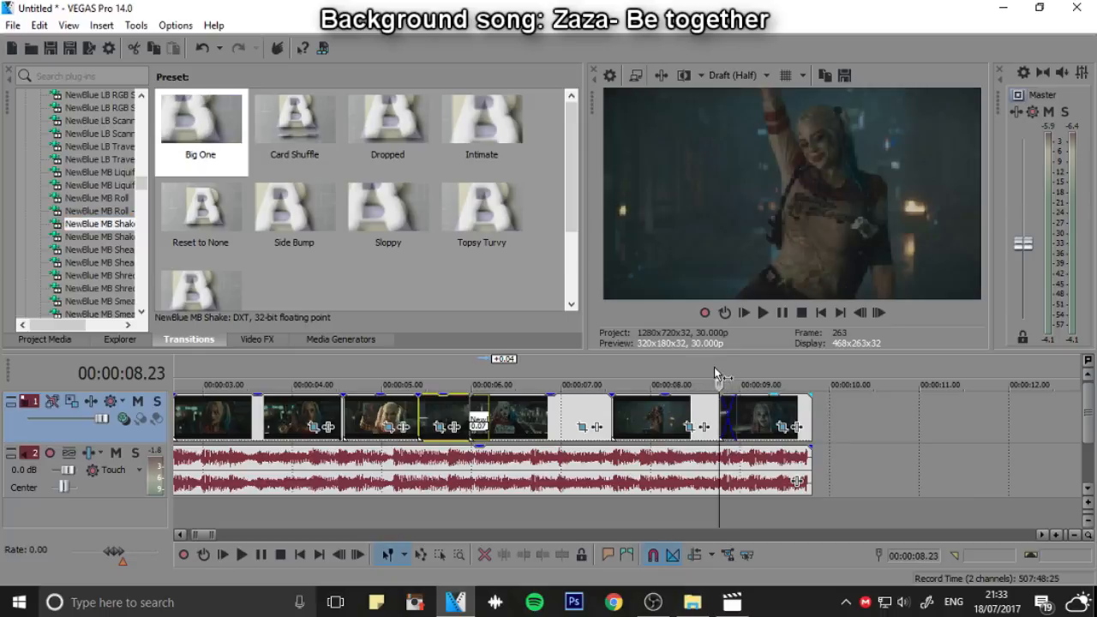
click(724, 417)
scroll(759, 427, up, 3)
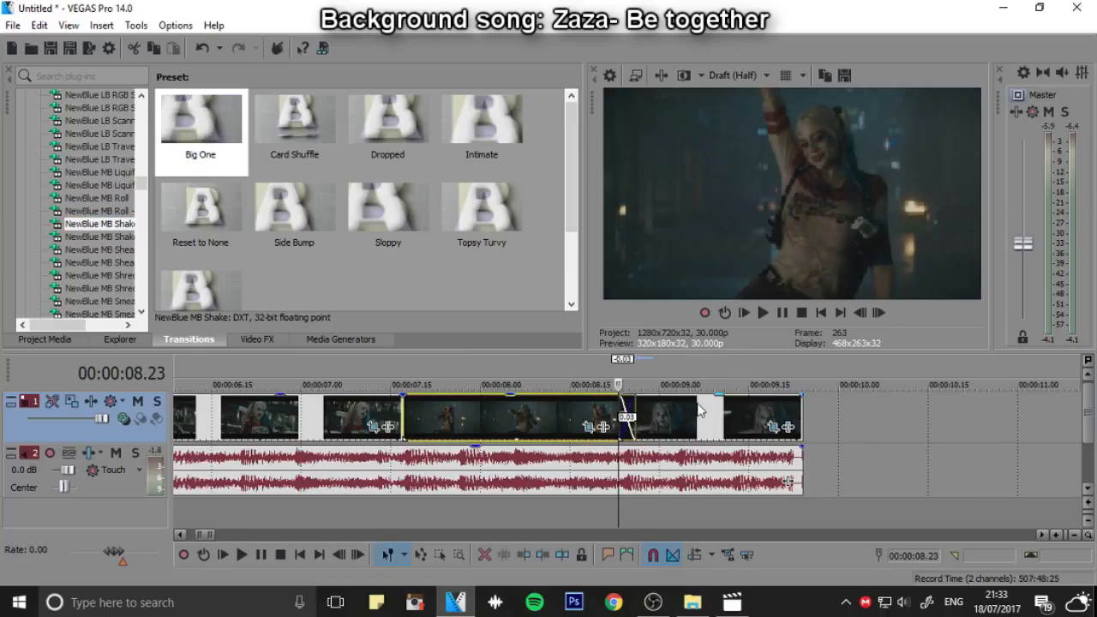
Zoom the dancing clip's pan/crop in to 786.9 by 442.6 at 00:00:08.26 and play the clip from its start
click(636, 366)
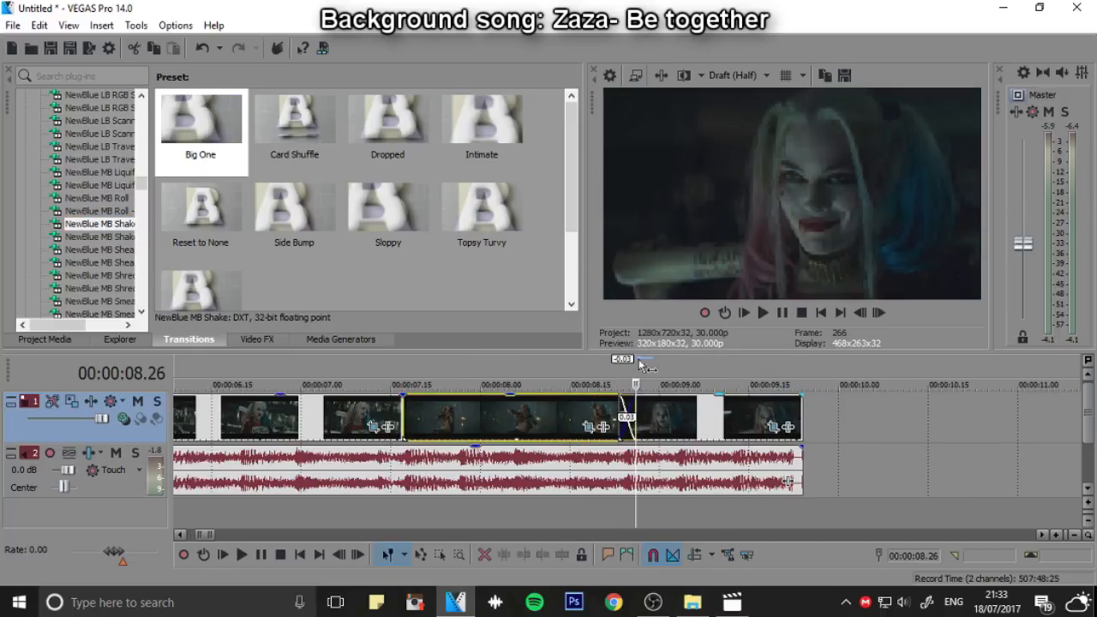
click(588, 428)
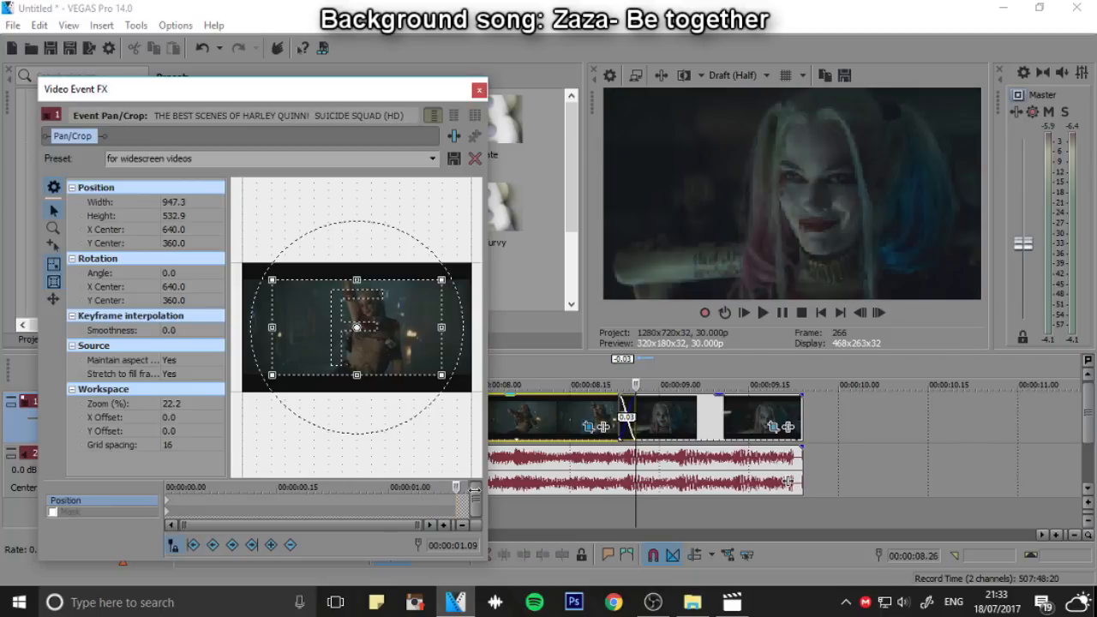
drag(368, 375, 367, 367)
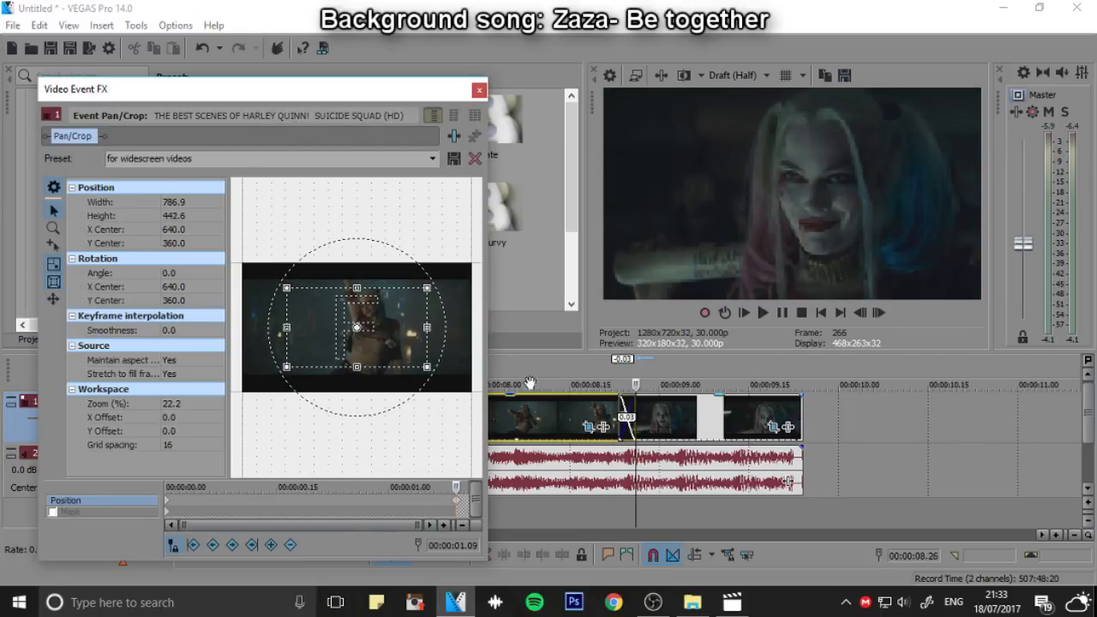
scroll(530, 382, down, 2)
click(506, 366)
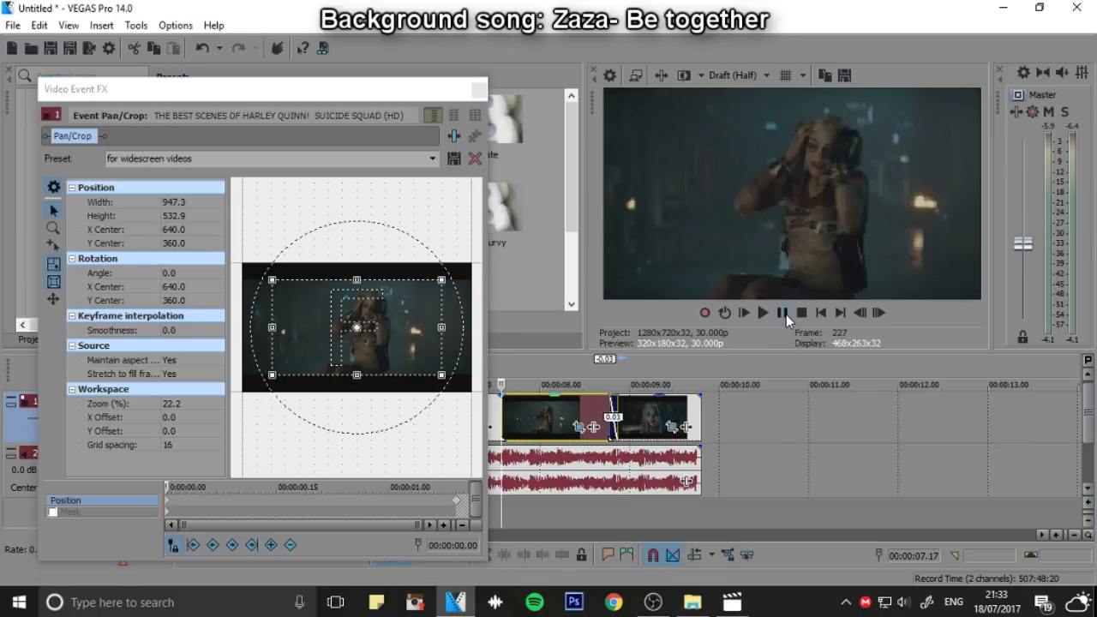
click(786, 314)
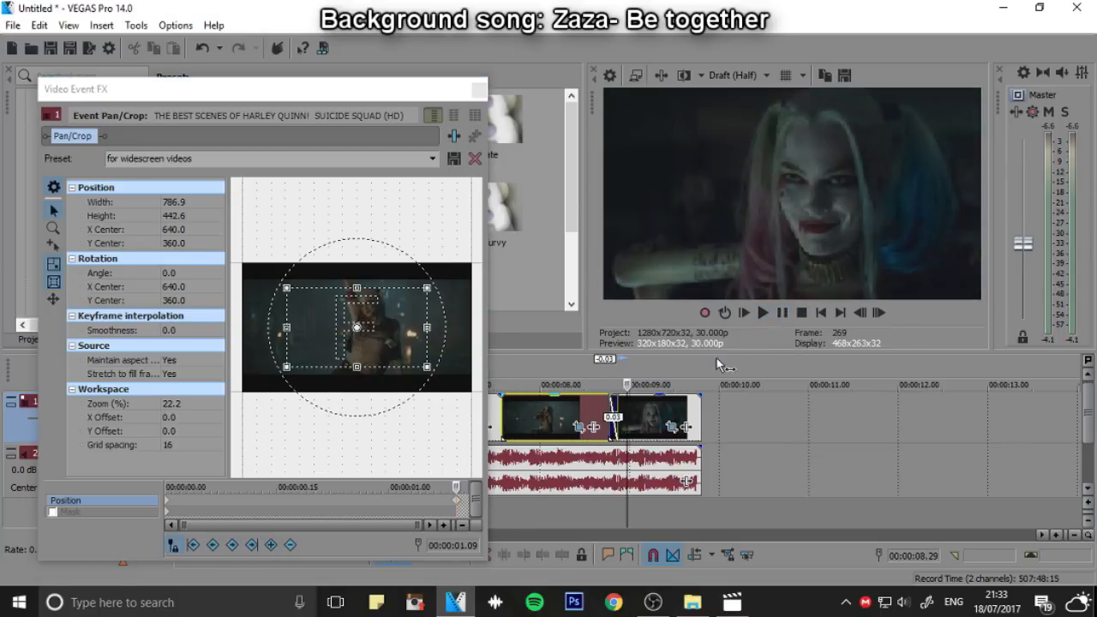
Add a pan/crop keyframe at 00:00:01.01 in the dancing clip and move the crop centre to 739.3, 337.4 at 00:00:01.03
click(619, 379)
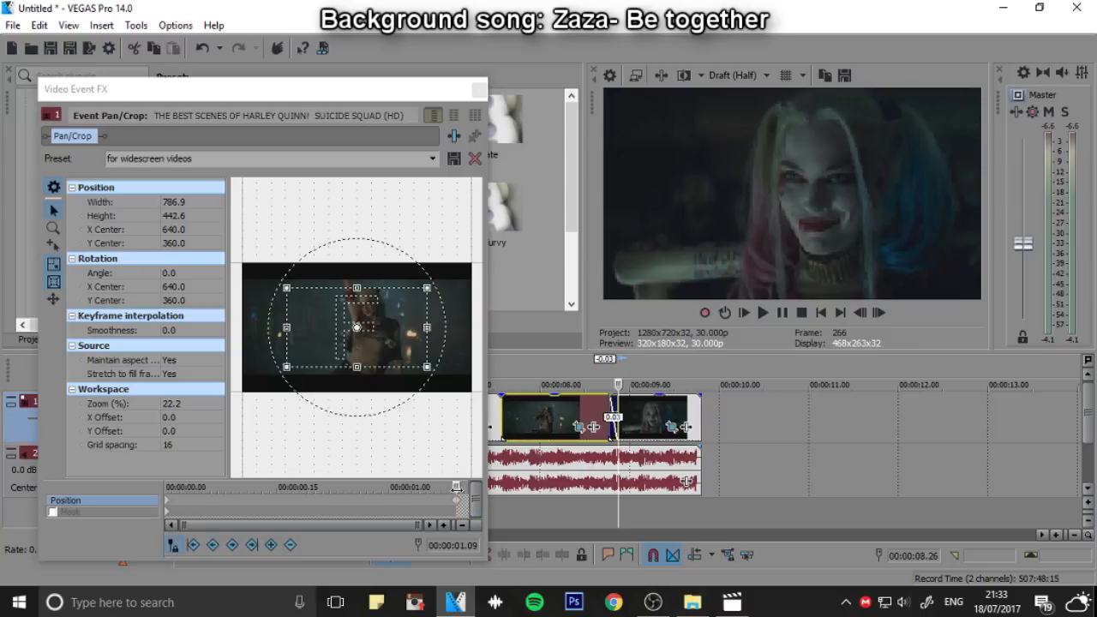
drag(455, 487, 426, 487)
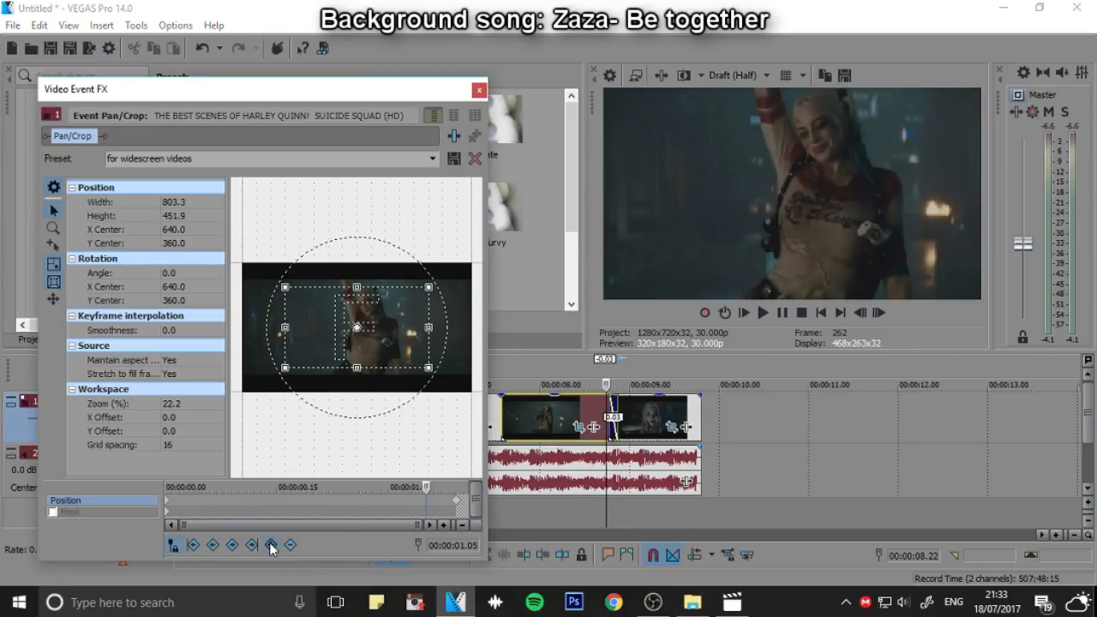
drag(342, 485, 395, 486)
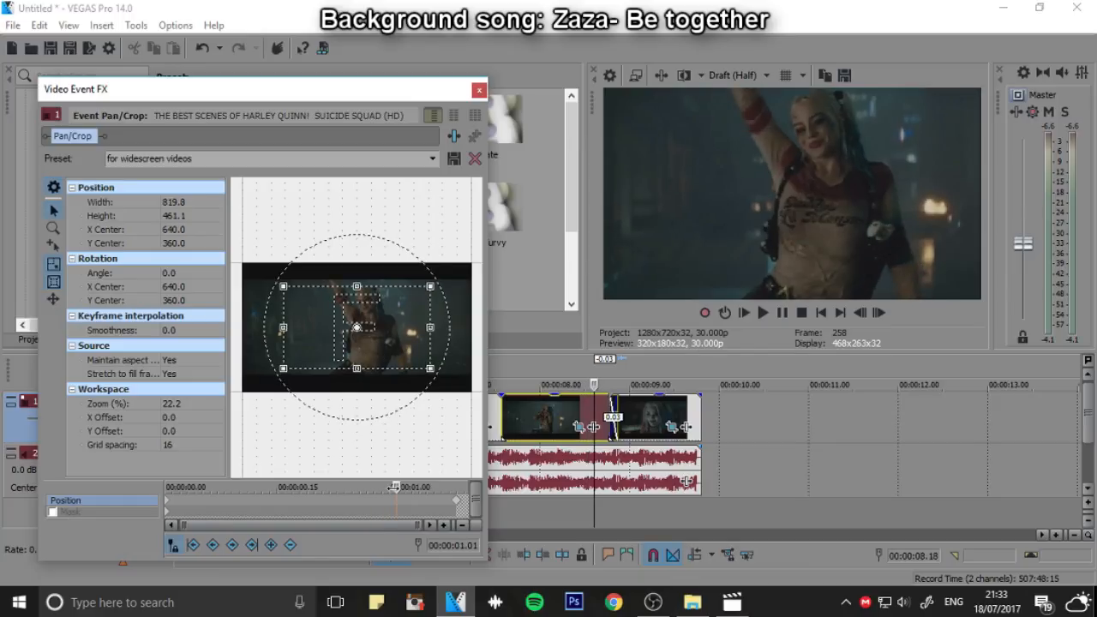
click(276, 545)
drag(395, 487, 411, 487)
click(397, 501)
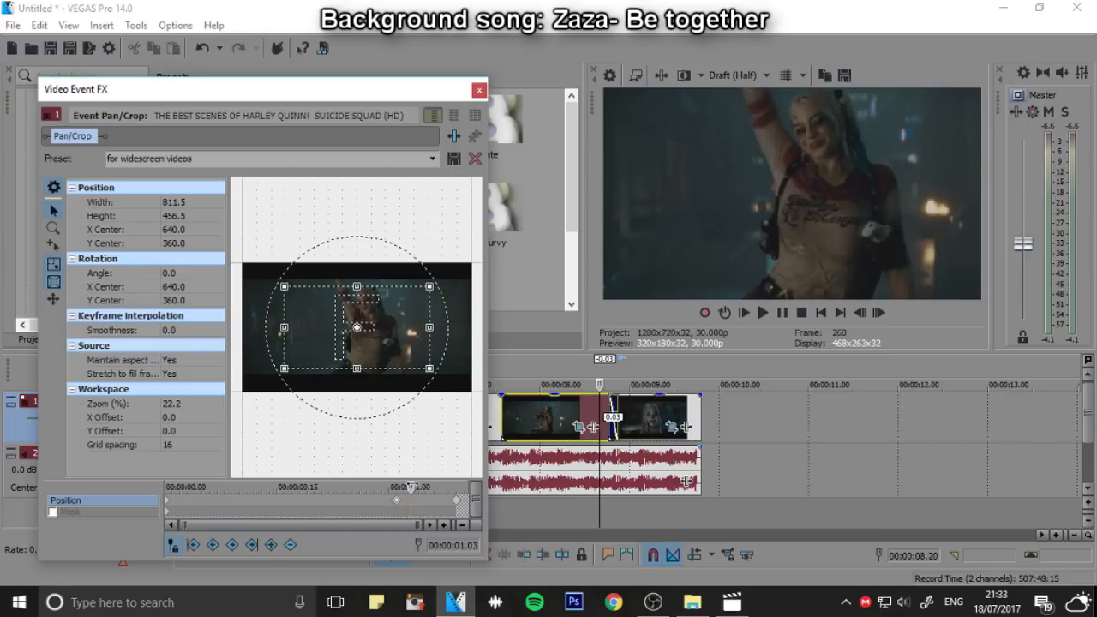
drag(393, 342, 410, 337)
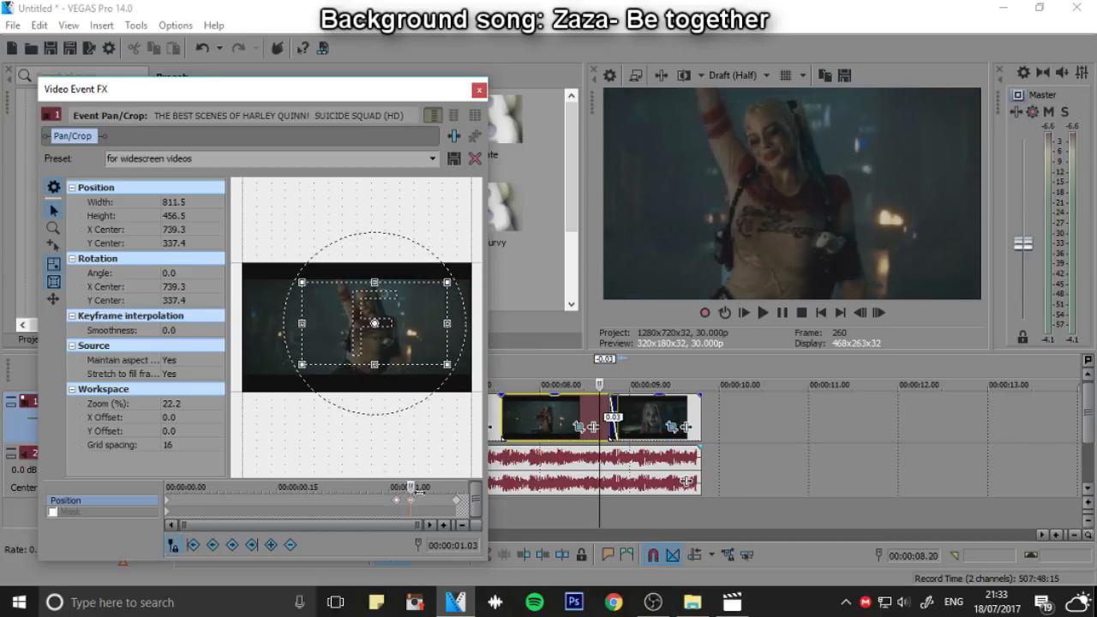
Shift the dancing clip's crop sideways at keyframes every two frames up to 00:00:01.09, centring the last one at 572.3, 337.4
click(872, 311)
click(872, 310)
drag(419, 324, 378, 338)
click(880, 307)
click(880, 306)
click(880, 313)
click(880, 313)
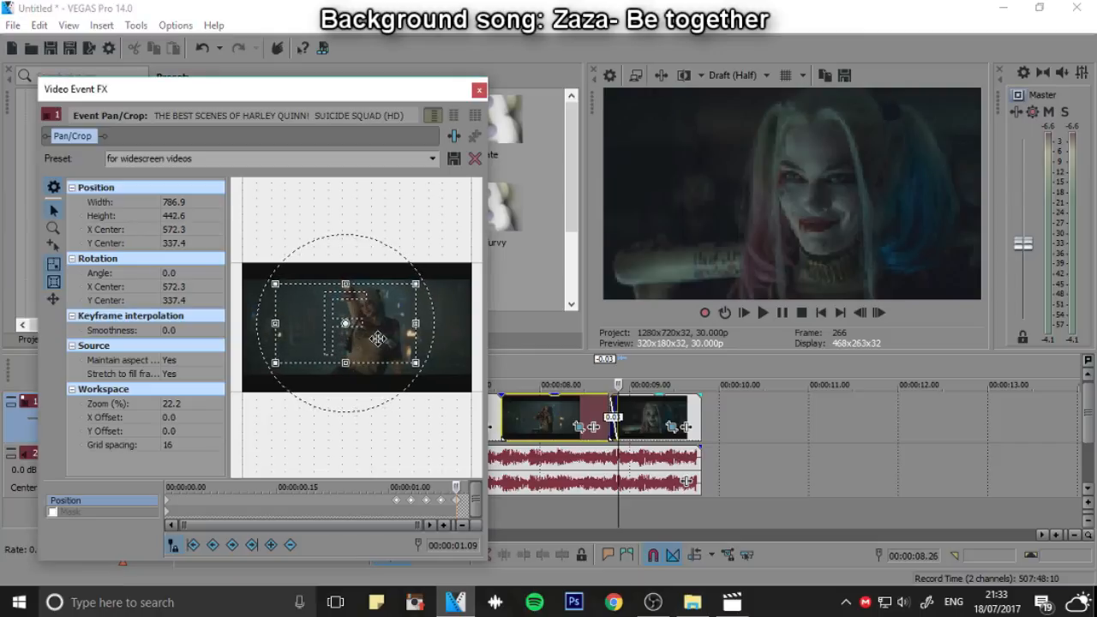
Play the dancing clip's shake into the last clip
click(508, 374)
click(762, 312)
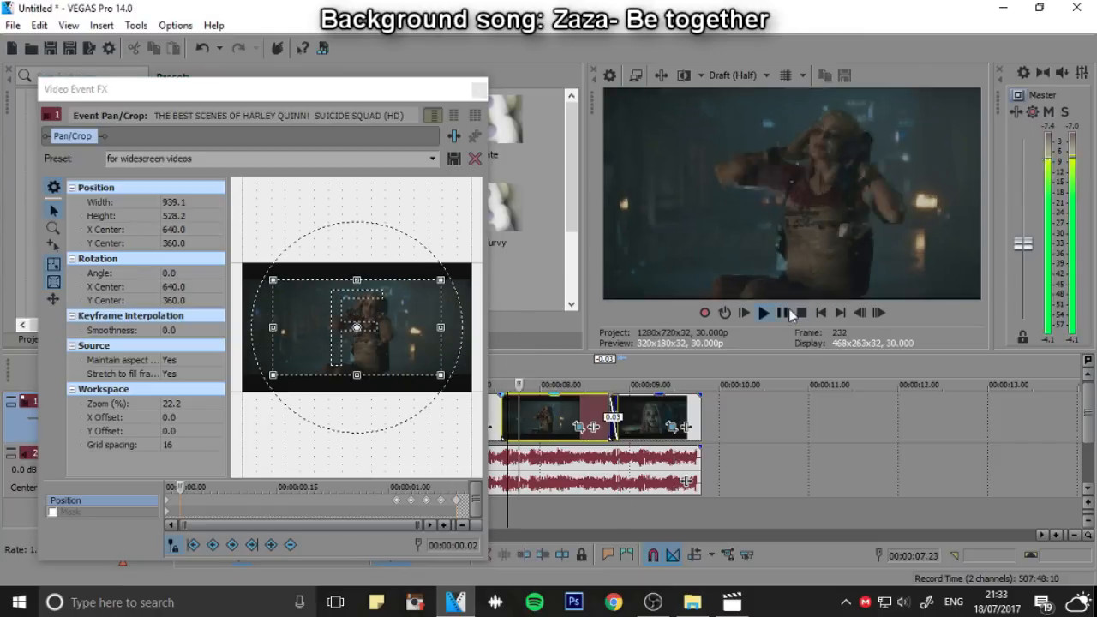
click(782, 313)
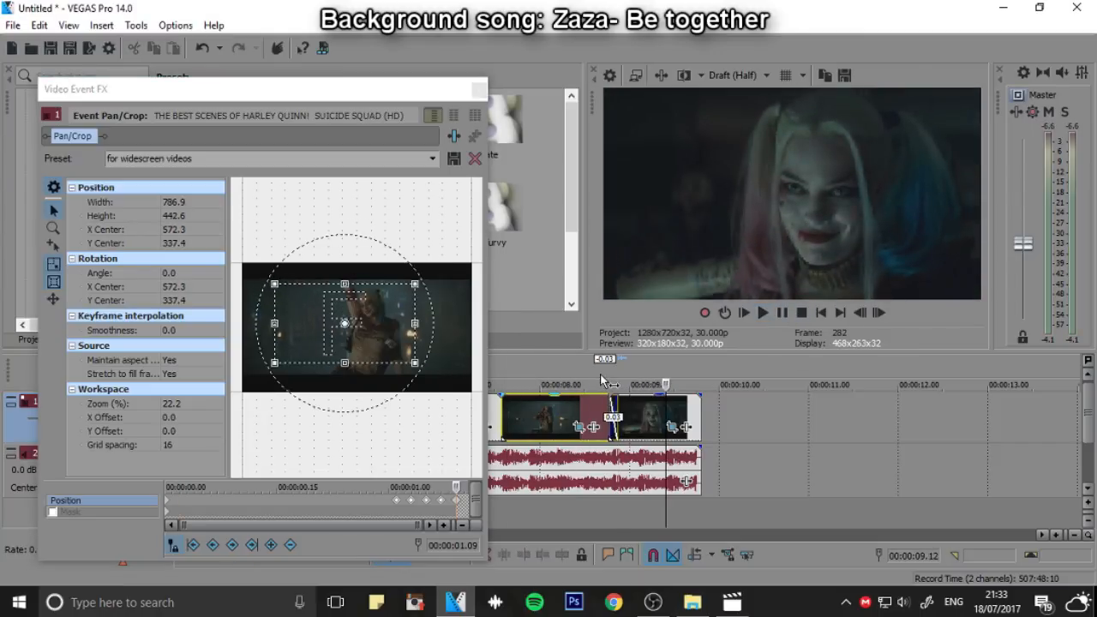
Add a pan/crop keyframe near the last clip's end with a 754.8 by 424.6 crop rotated 6.6 degrees, centred at 703.2, 355.5, and play it
click(672, 429)
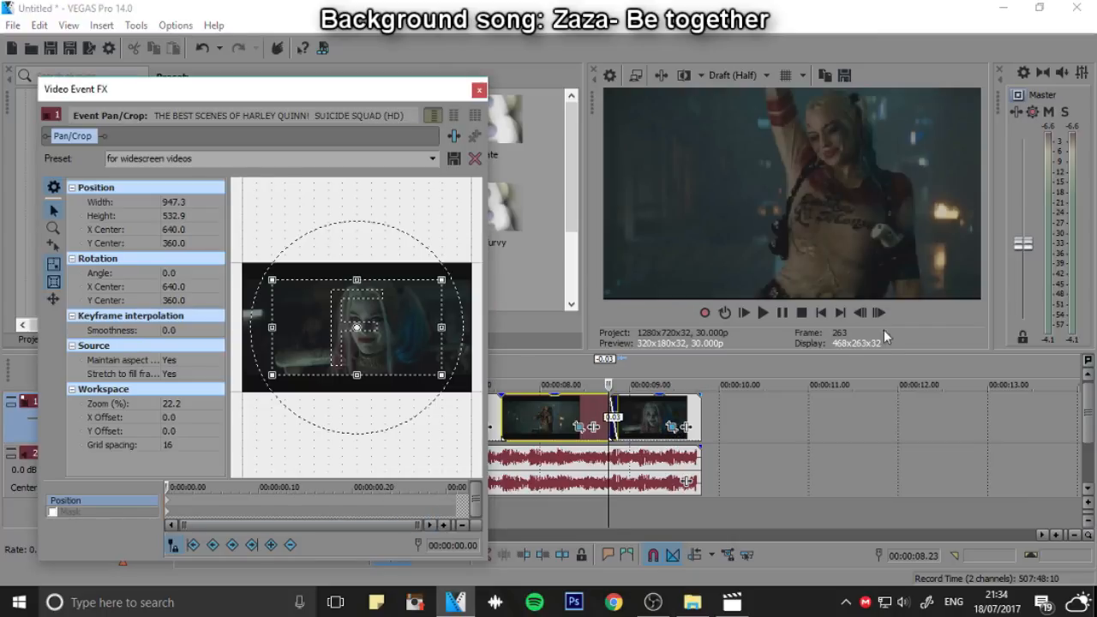
click(701, 367)
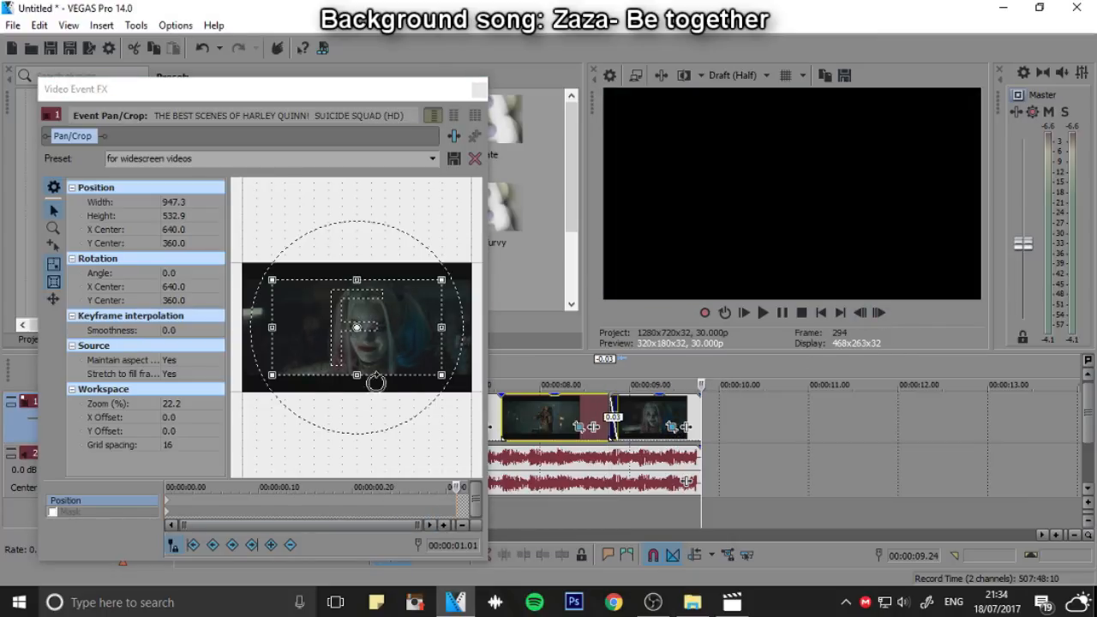
mouse_move(389, 327)
mouse_down()
mouse_move(399, 319)
mouse_move(399, 329)
mouse_up()
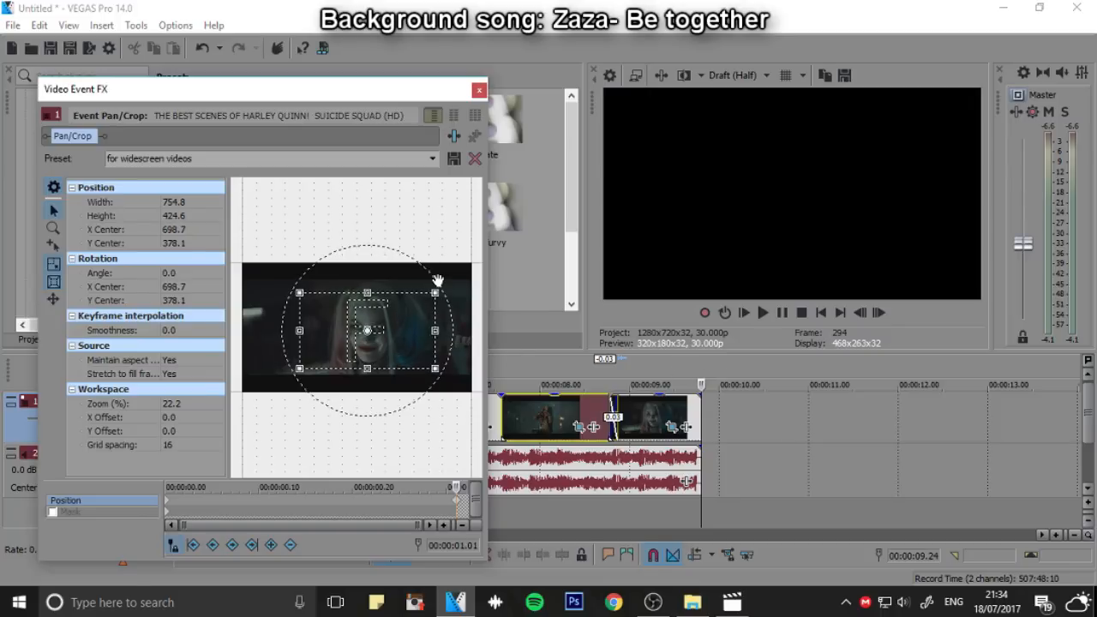
drag(437, 280, 436, 288)
drag(405, 346, 406, 343)
click(632, 385)
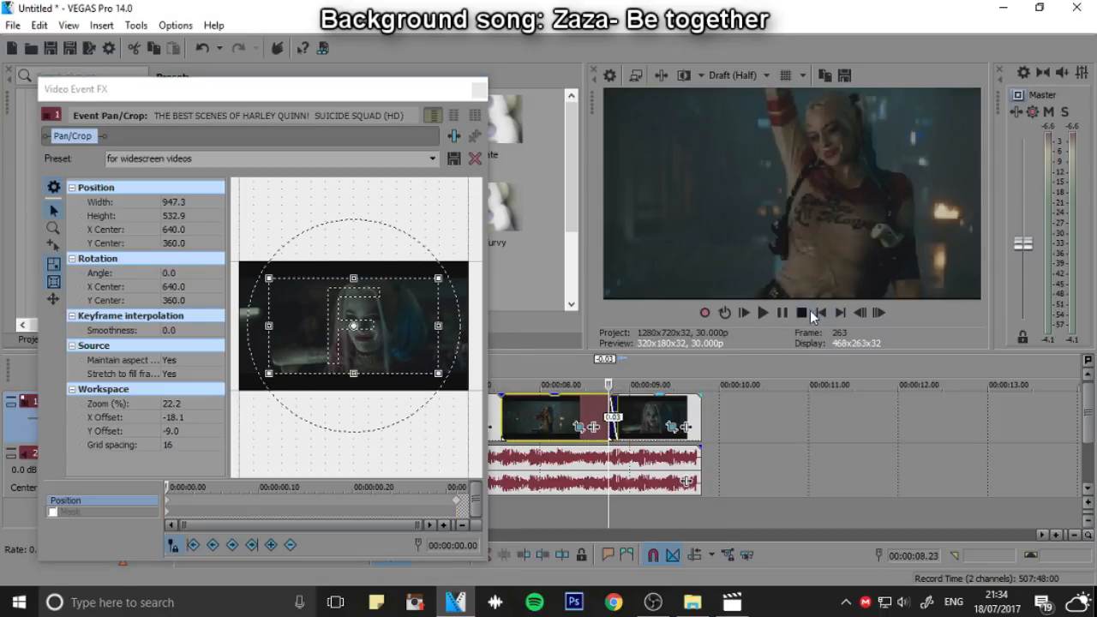
click(763, 313)
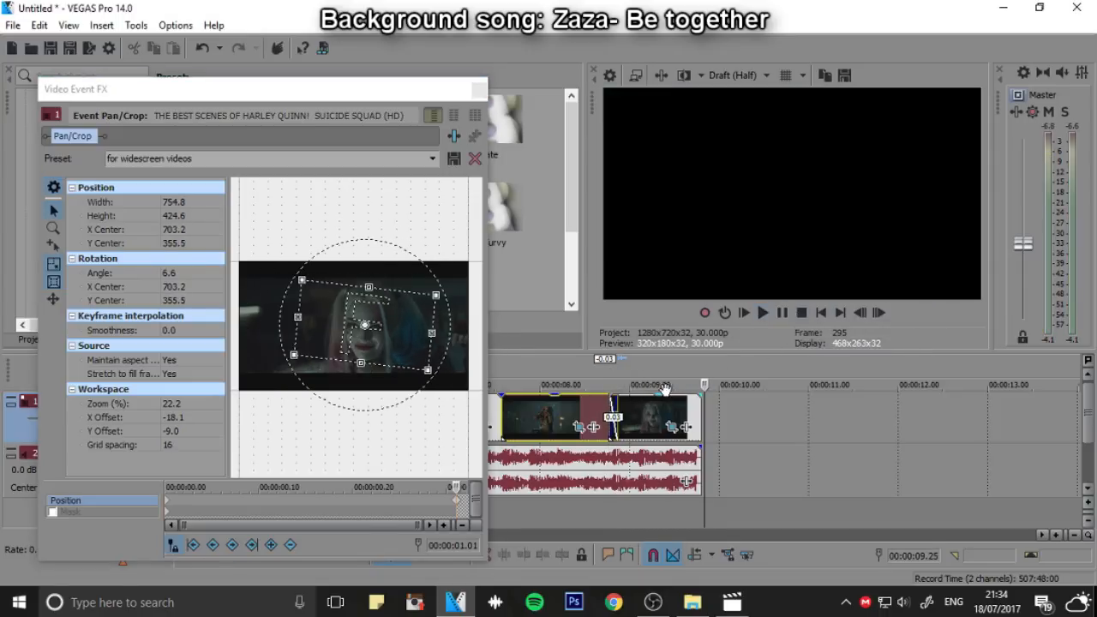
Zoom the last clip's starting crop in to 754.8 by 424.6 centred at 572.3, 346.5, and add shake keyframes every two frames over the first six
click(612, 368)
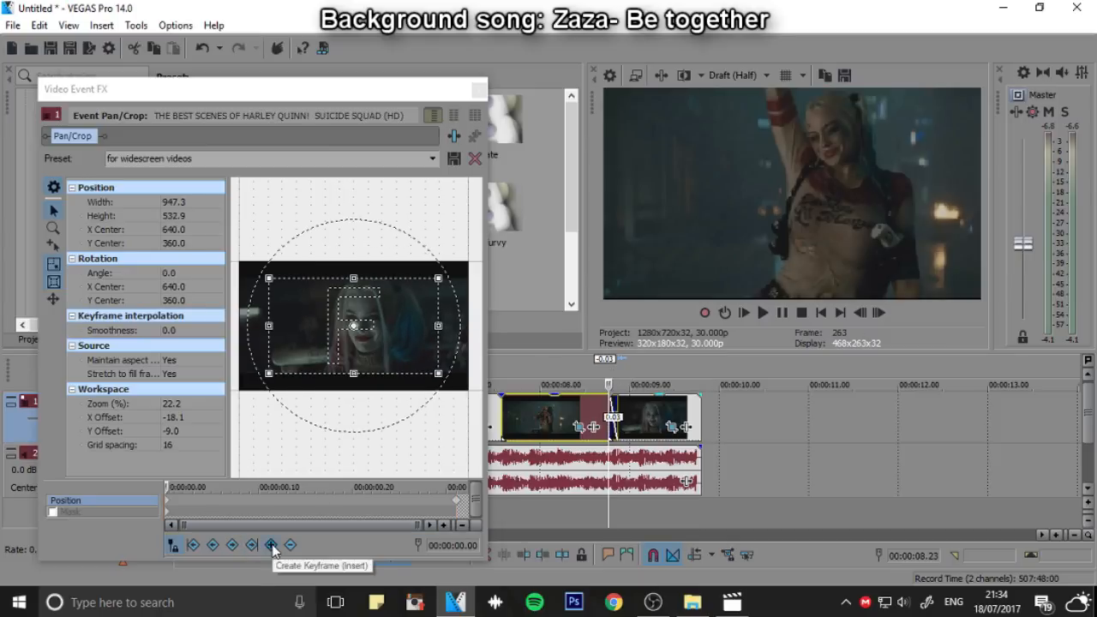
drag(353, 374, 417, 326)
click(877, 313)
click(877, 313)
click(882, 313)
click(883, 313)
click(877, 313)
click(877, 313)
click(455, 507)
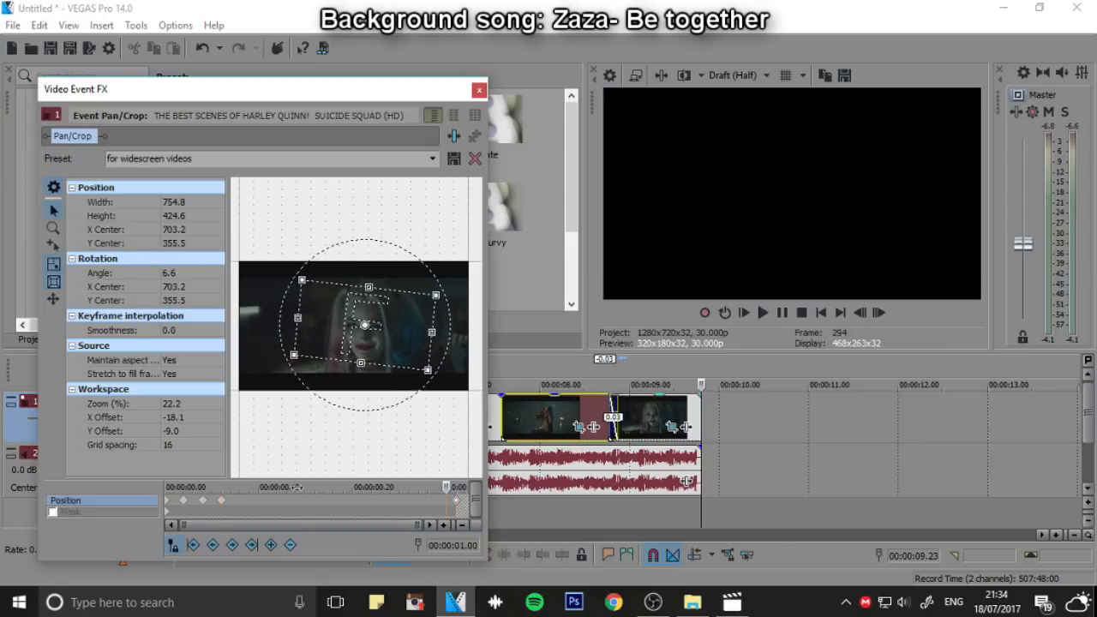
Play the last clip's shake, close its pan/crop settings and play the sequence from about the five-second mark
drag(296, 486, 60, 500)
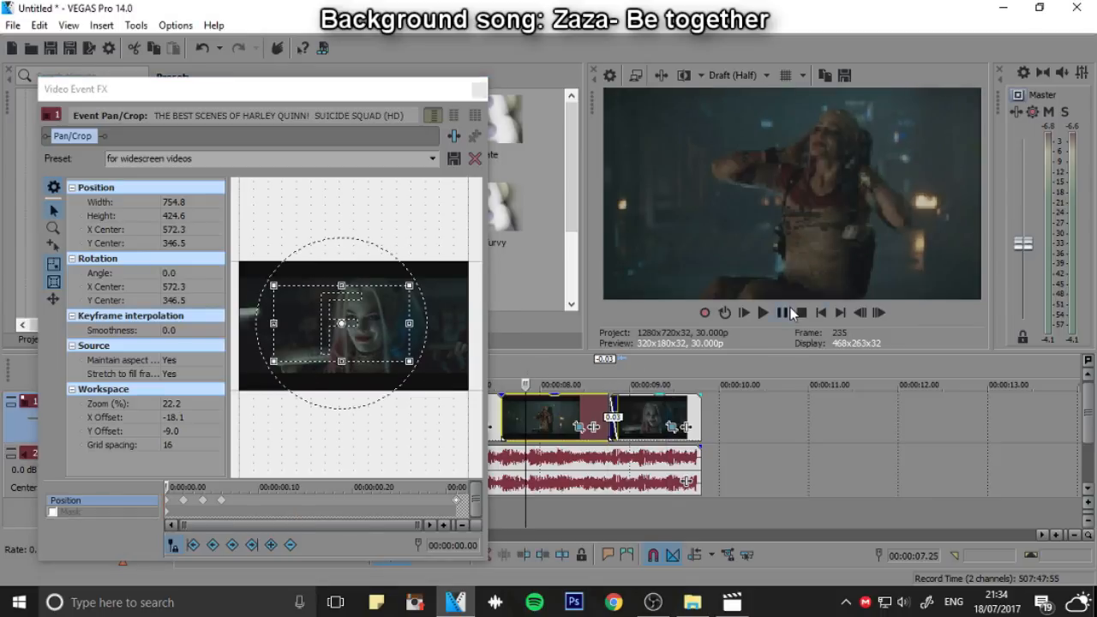
key(space)
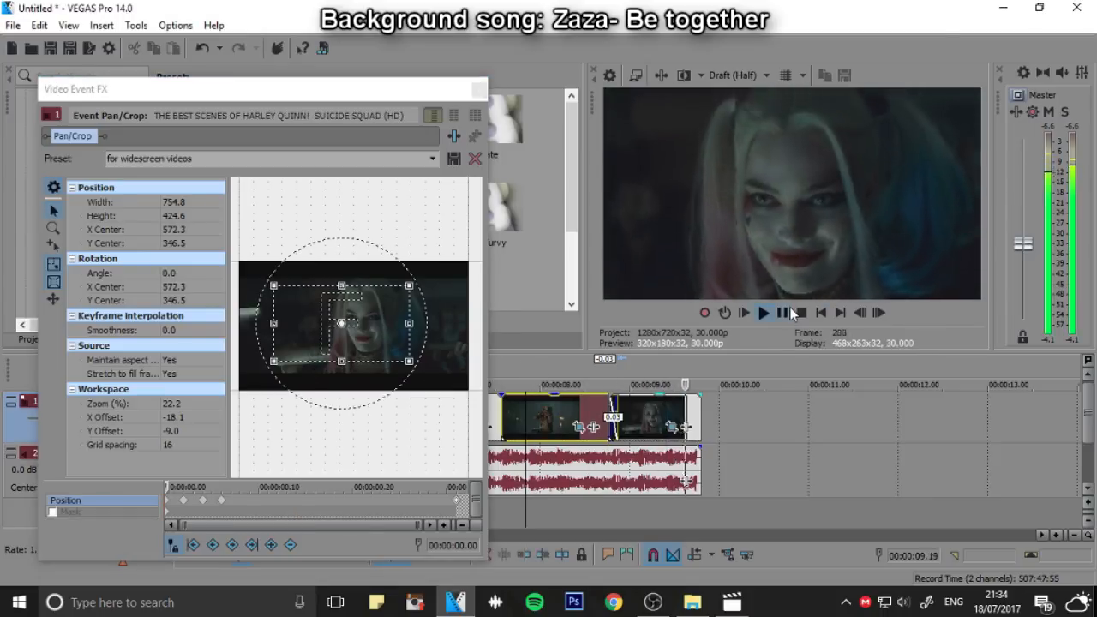
click(787, 310)
click(476, 90)
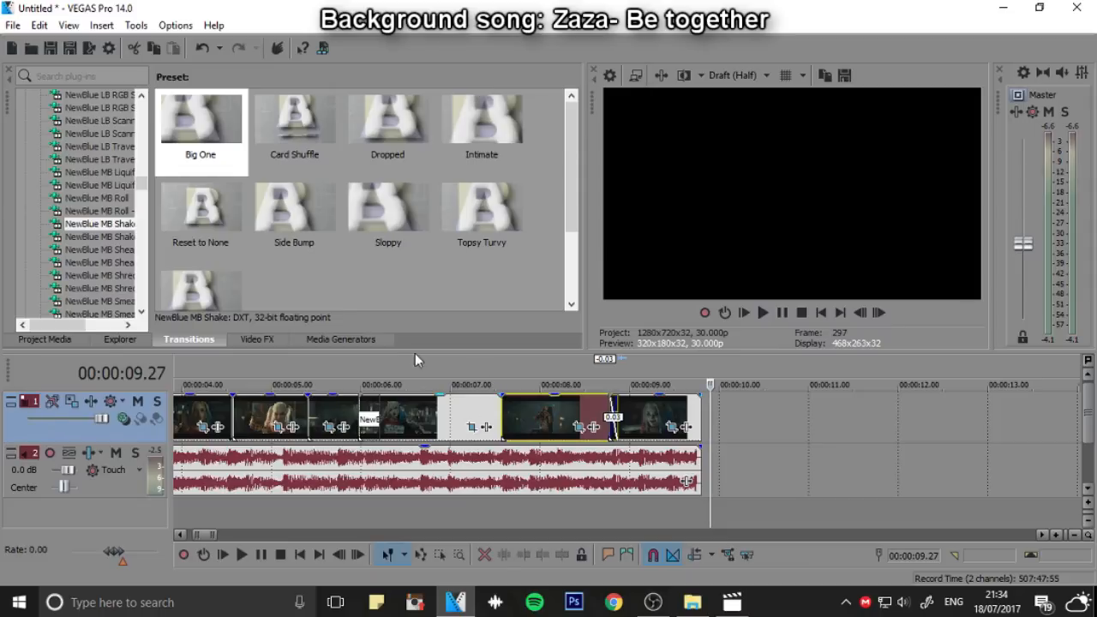
click(321, 355)
click(763, 312)
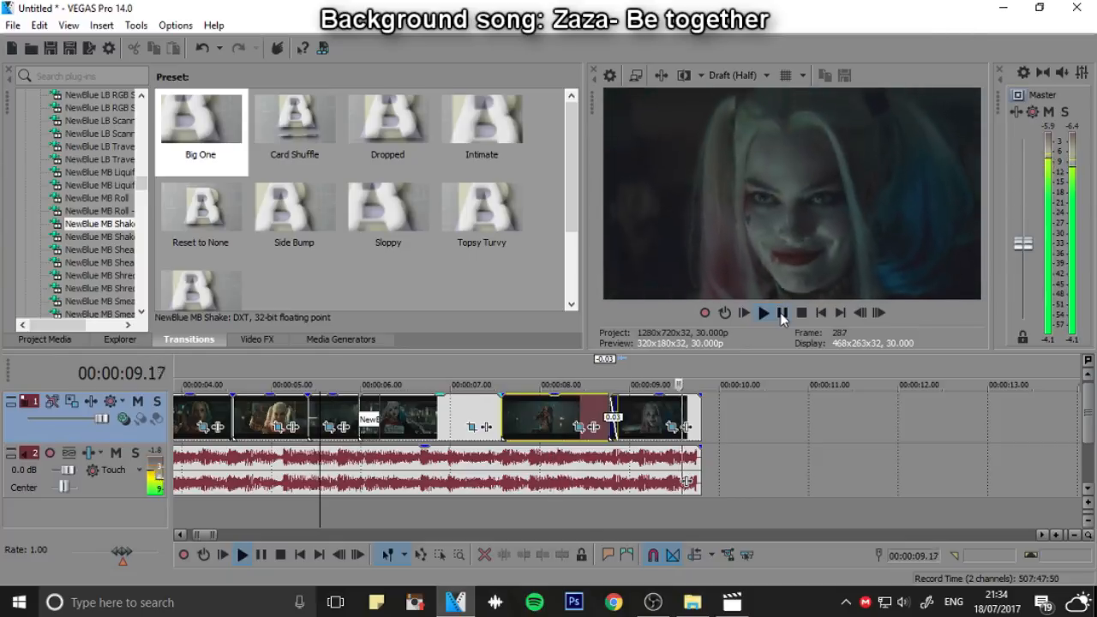
Apply the default S_BlurMoCurves video effect to the clip just before the dancing clip
click(457, 377)
click(502, 378)
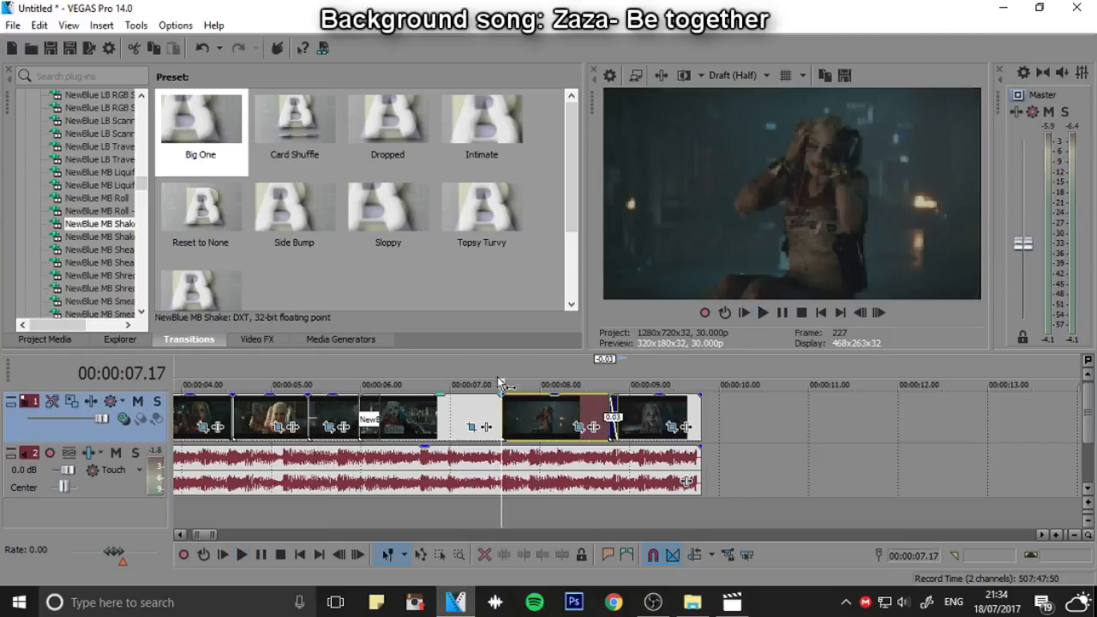
click(496, 379)
click(502, 367)
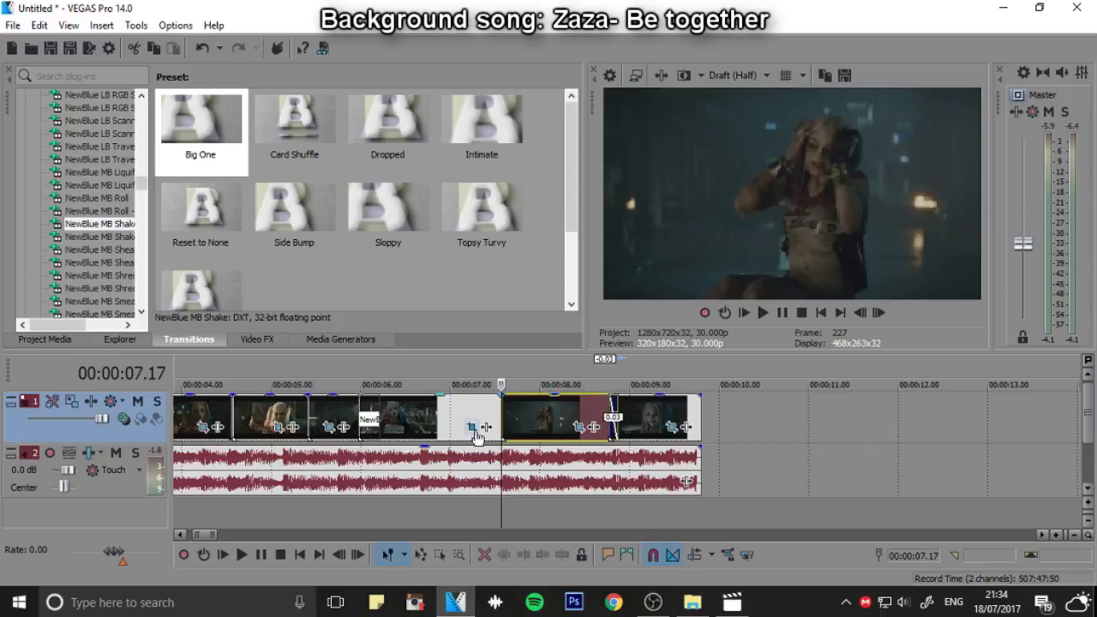
scroll(477, 436, down, 2)
scroll(370, 447, up, 3)
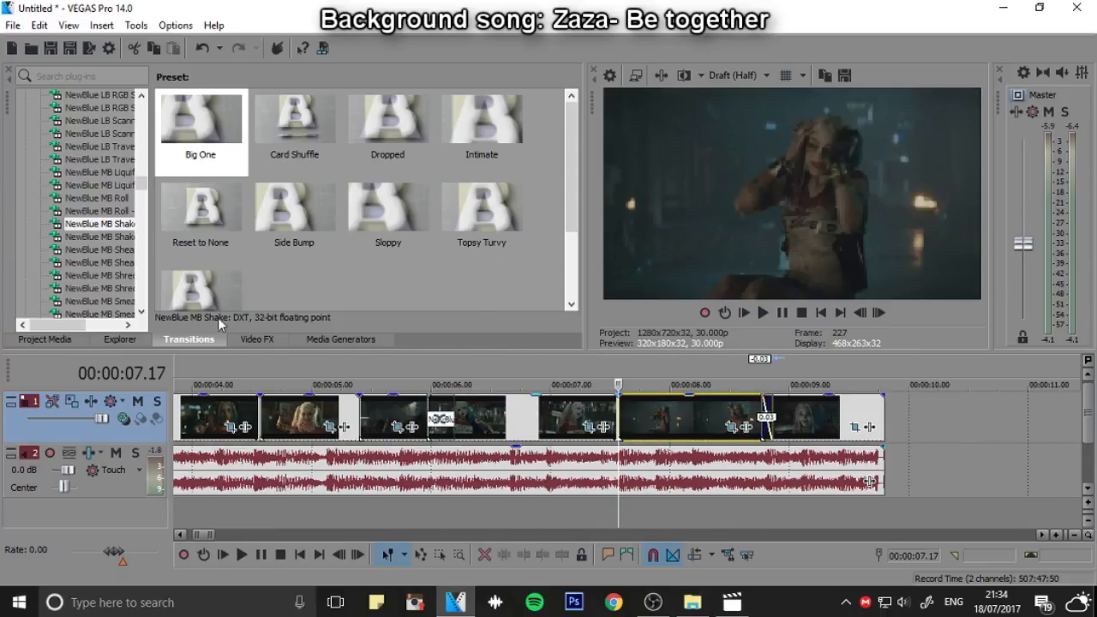
click(257, 339)
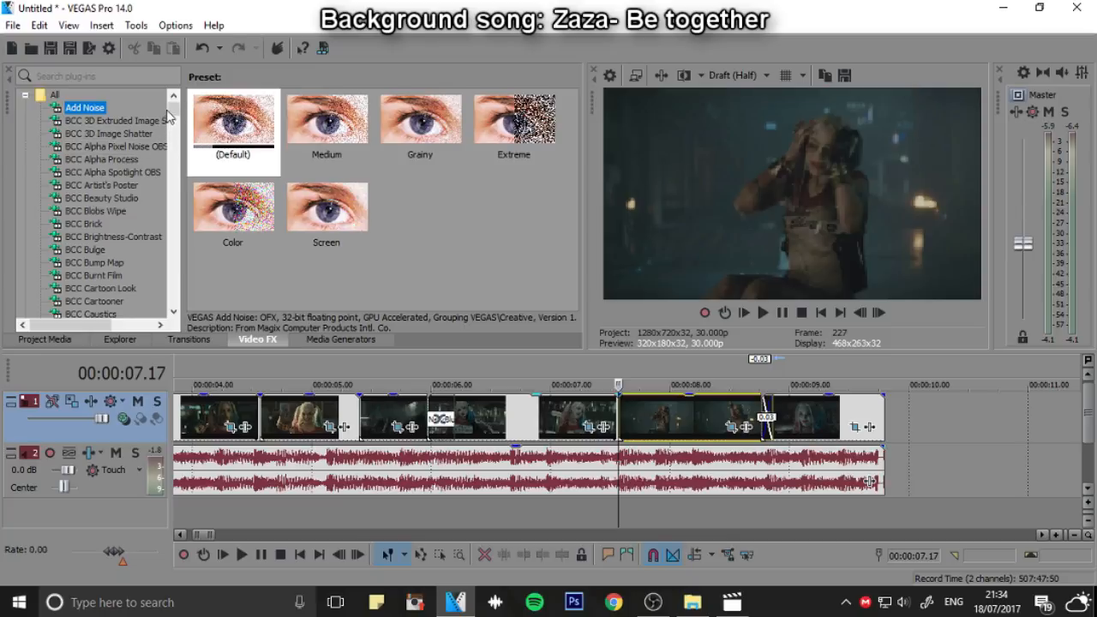
drag(174, 108, 173, 211)
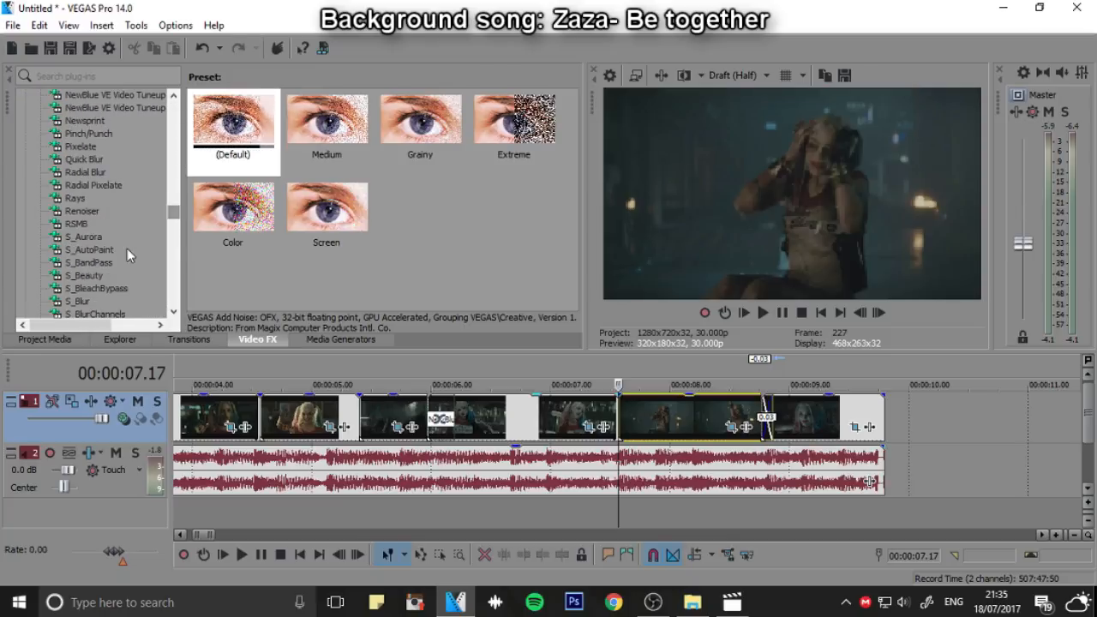
scroll(125, 250, down, 2)
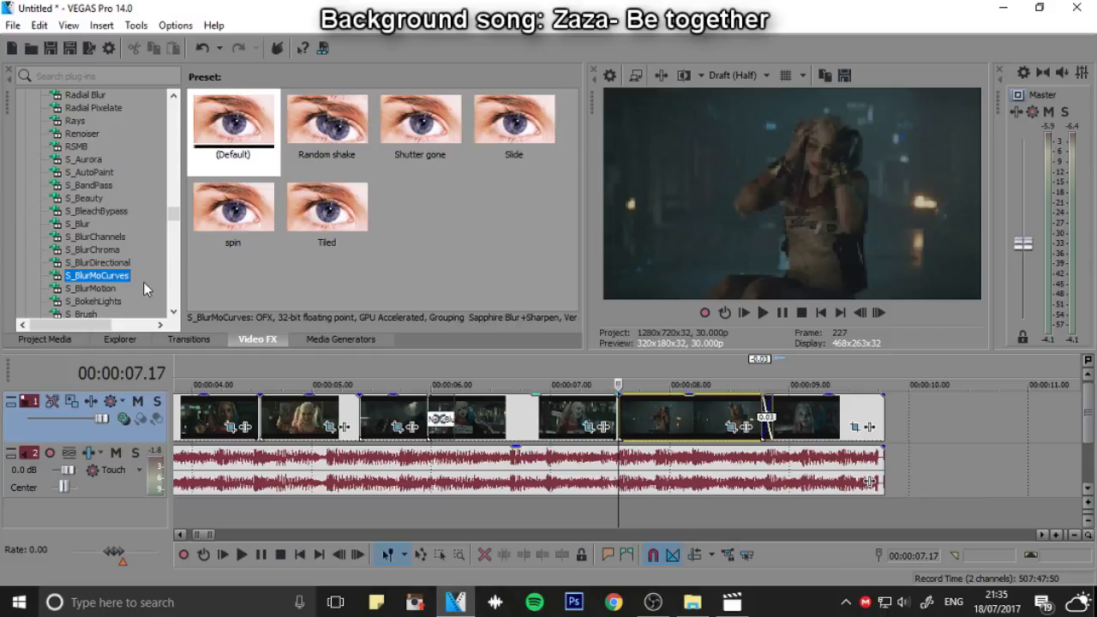
drag(233, 120, 565, 416)
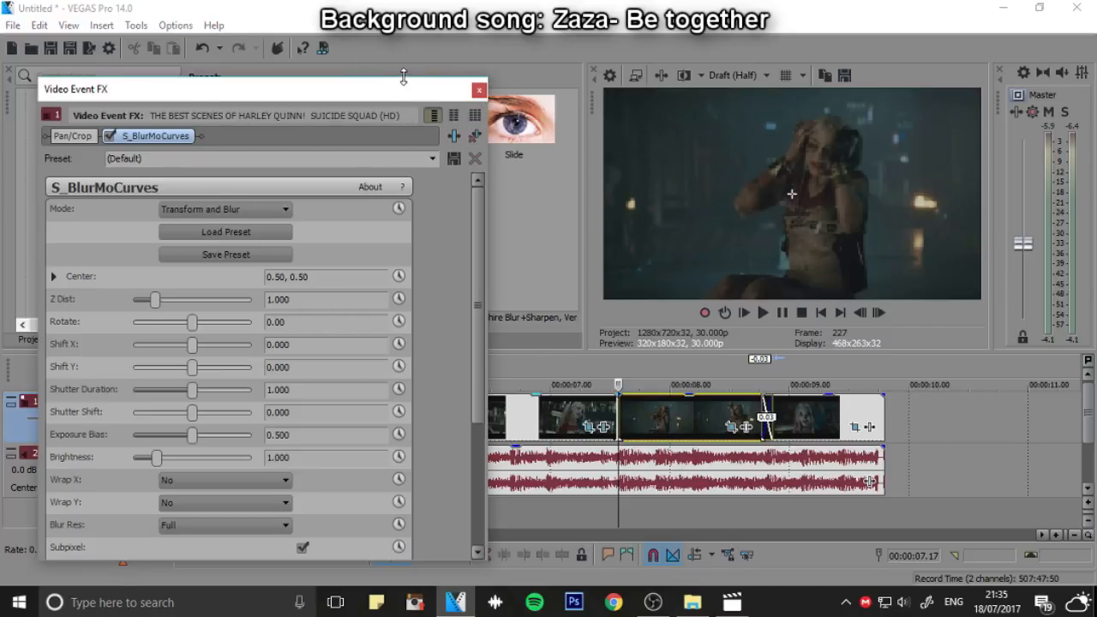
mouse_move(403, 77)
mouse_down()
mouse_move(381, 171)
mouse_move(405, 80)
mouse_up()
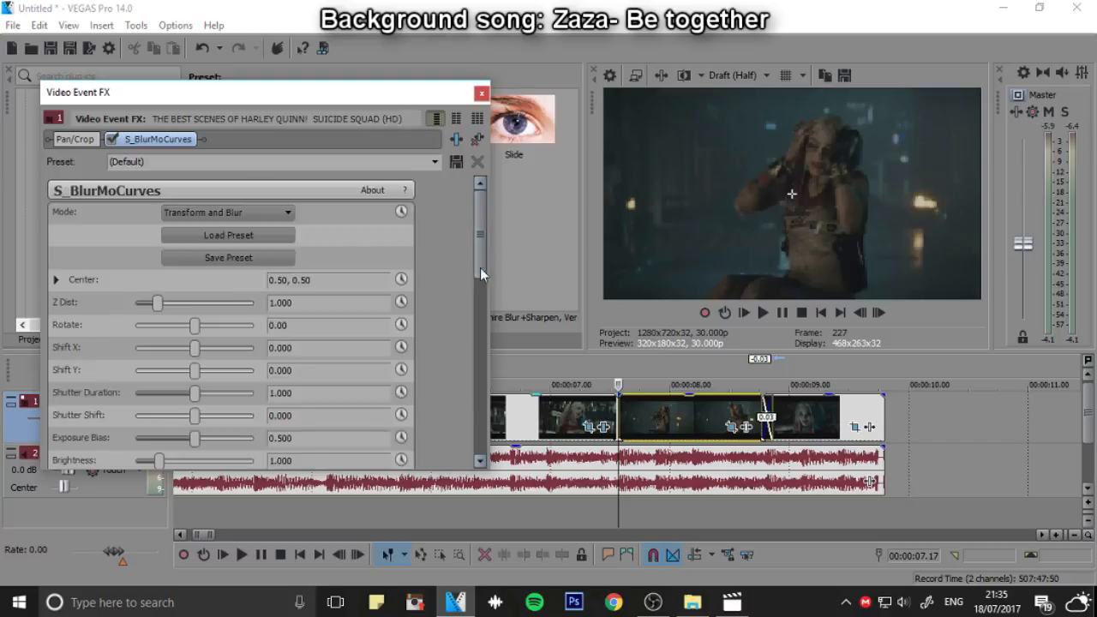
Set Wrap X and Wrap Y of the S_BlurMoCurves effect to Reflect and keep Blur Res at Full
drag(480, 274, 480, 459)
click(221, 339)
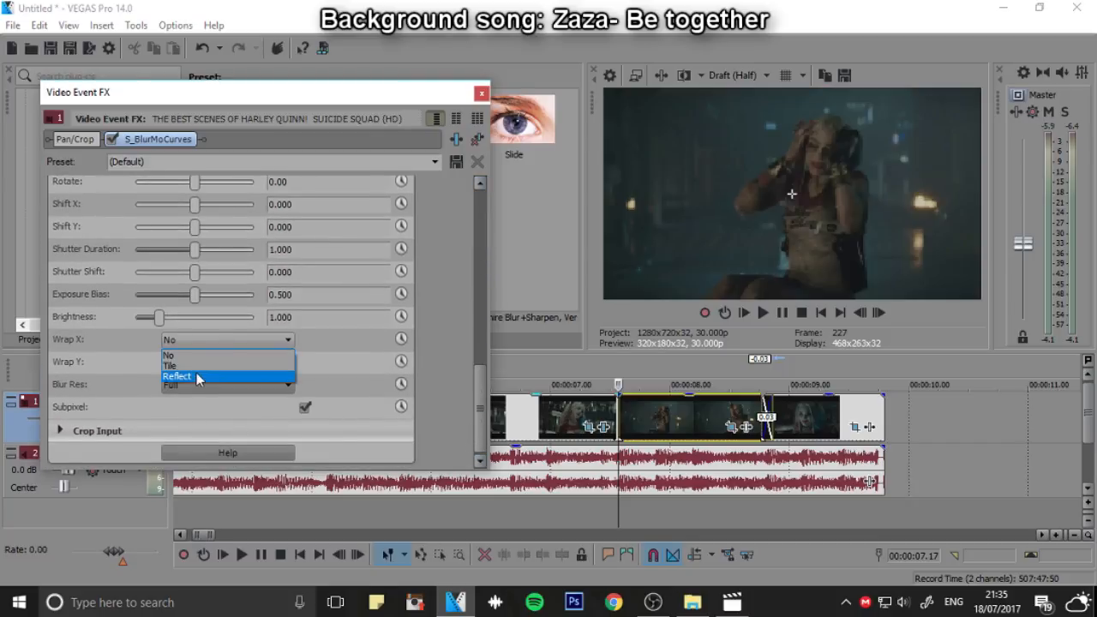
click(197, 378)
click(216, 365)
click(212, 399)
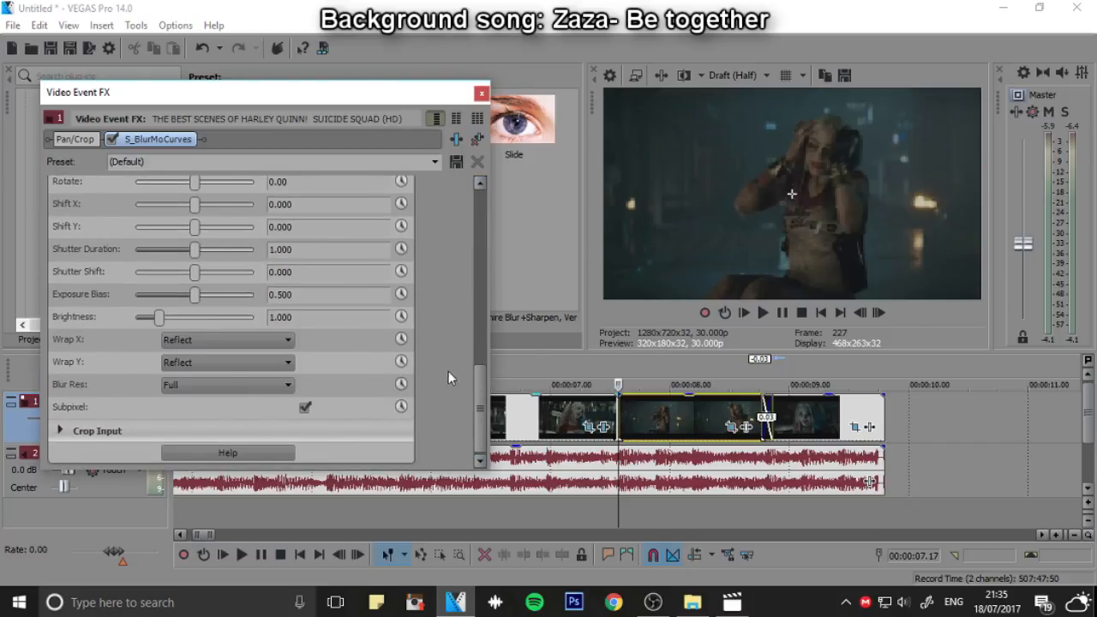
click(274, 382)
click(197, 394)
Try out Shift Y at 0.065 and Shift X at -0.276 in the S_BlurMoCurves effect, resetting each to 0
drag(474, 381, 472, 327)
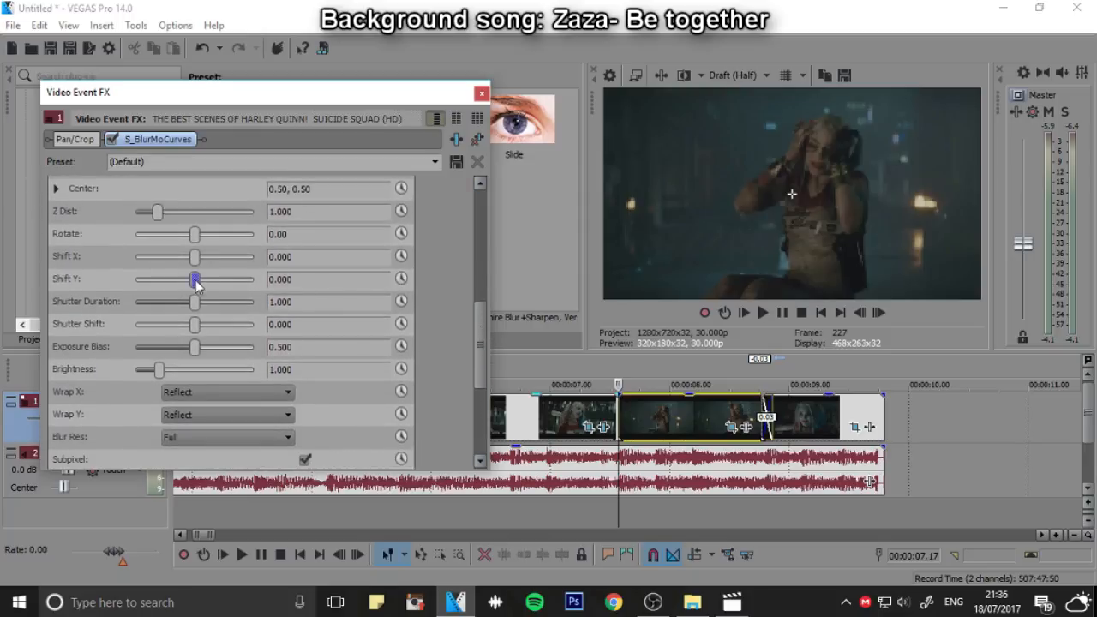
mouse_move(208, 286)
mouse_down()
mouse_move(184, 294)
mouse_move(203, 281)
mouse_up()
click(861, 312)
click(352, 275)
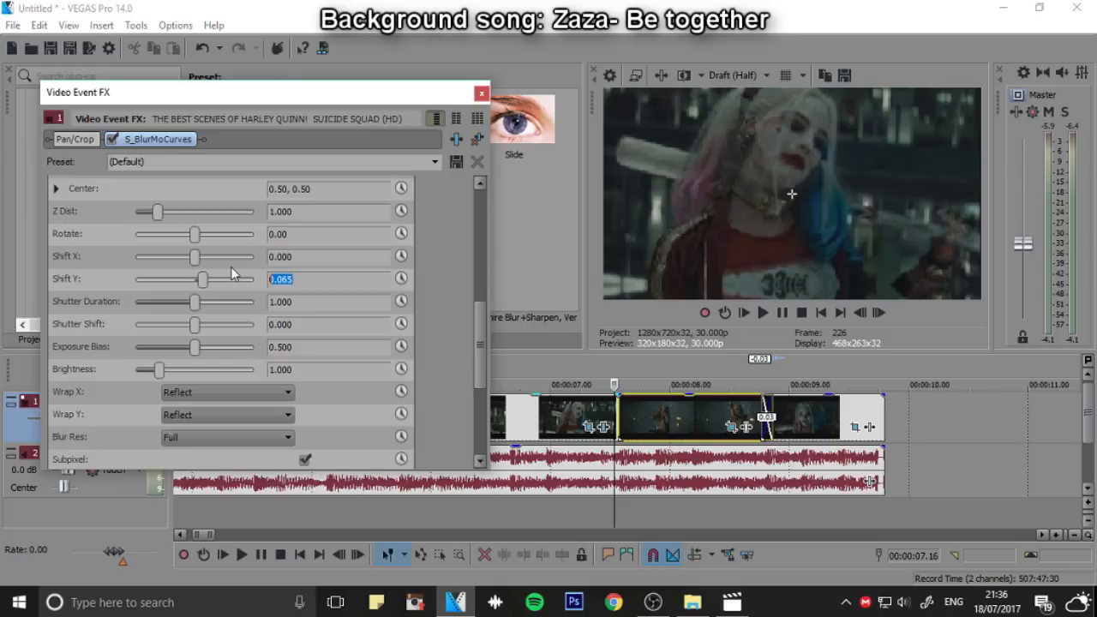
text(0)
key(Return)
drag(195, 258, 165, 268)
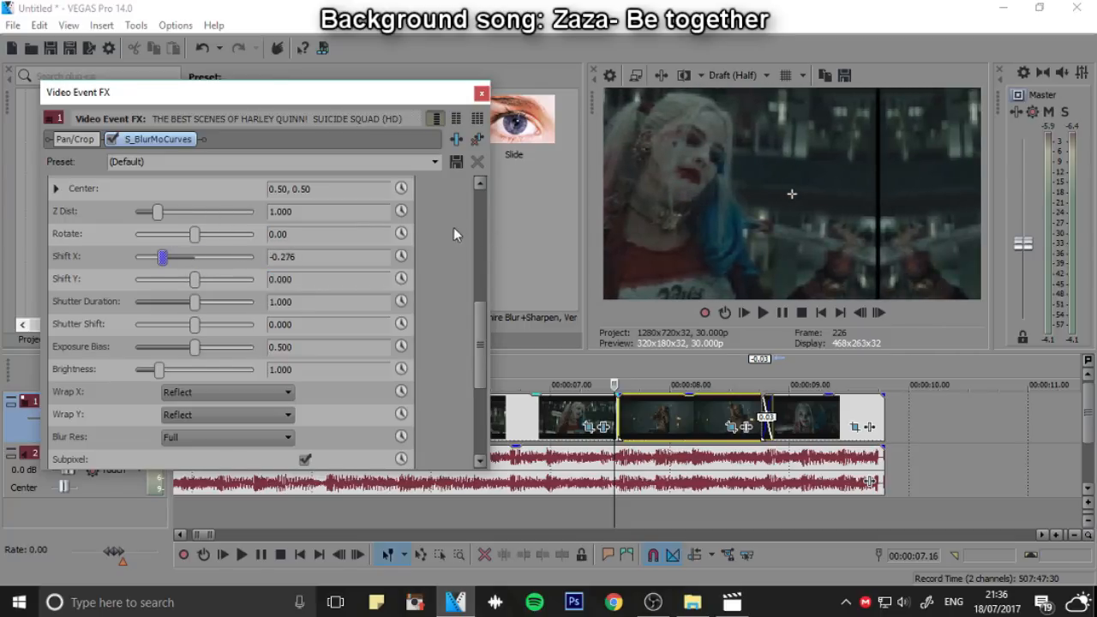
click(288, 259)
text(0)
key(Return)
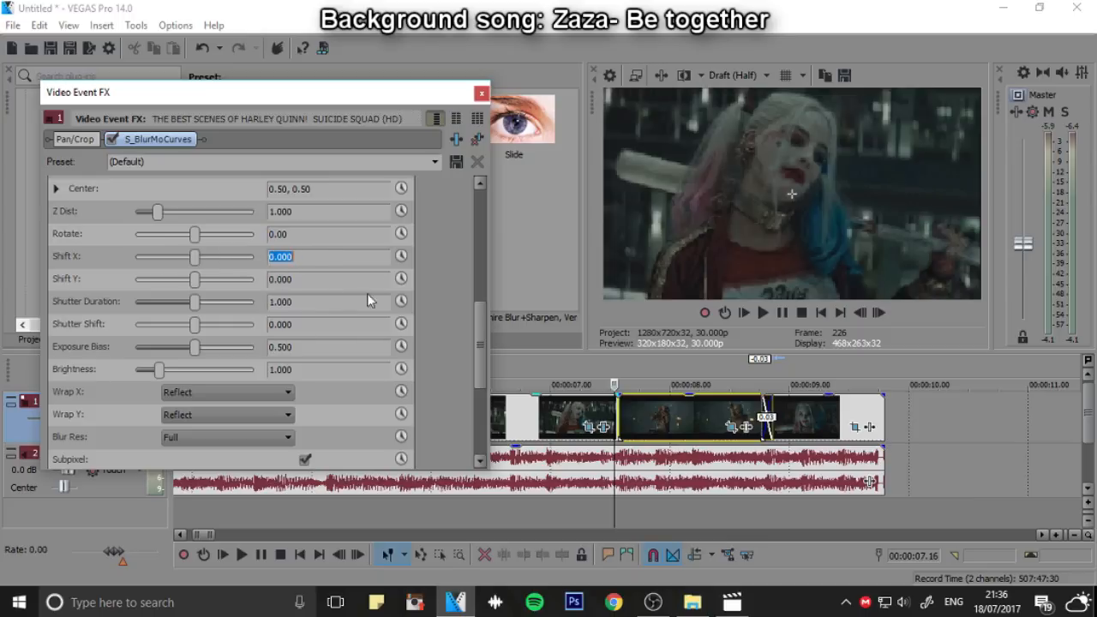
Animate the S_BlurMoCurves Shift X parameter and add a keyframe at 00:00:01.14 with the value 0
click(401, 257)
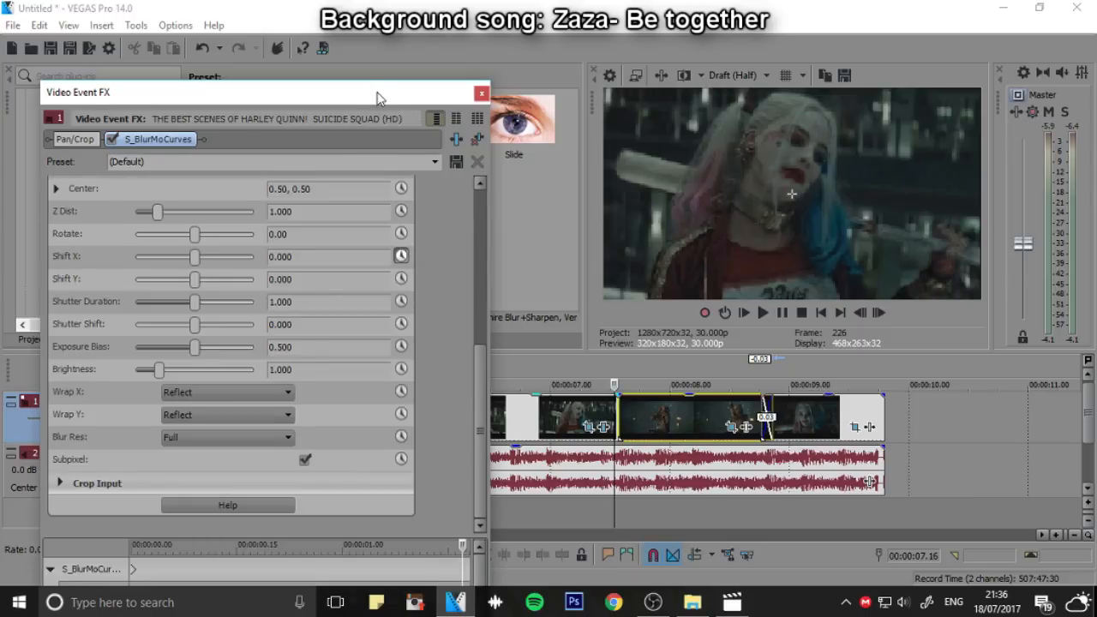
drag(377, 96, 367, 23)
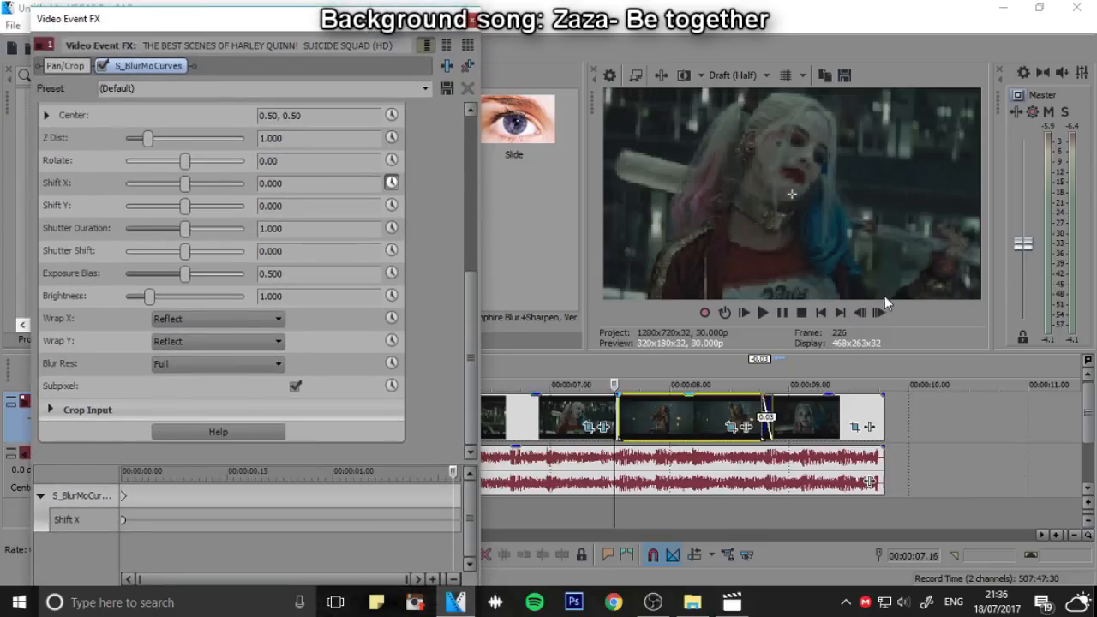
click(865, 313)
click(864, 313)
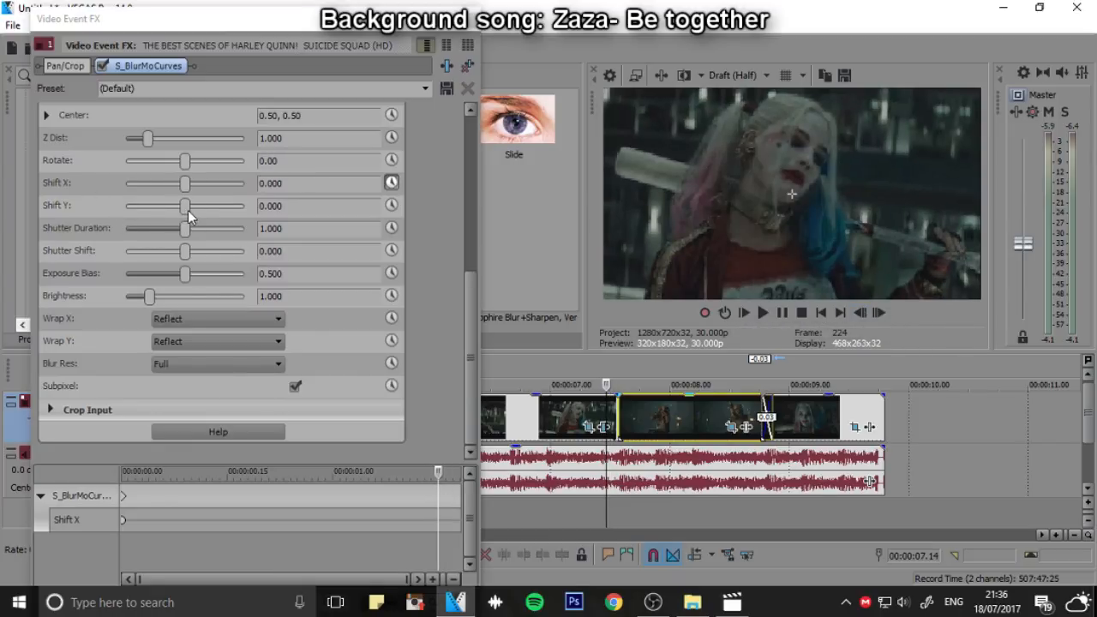
drag(442, 472, 427, 482)
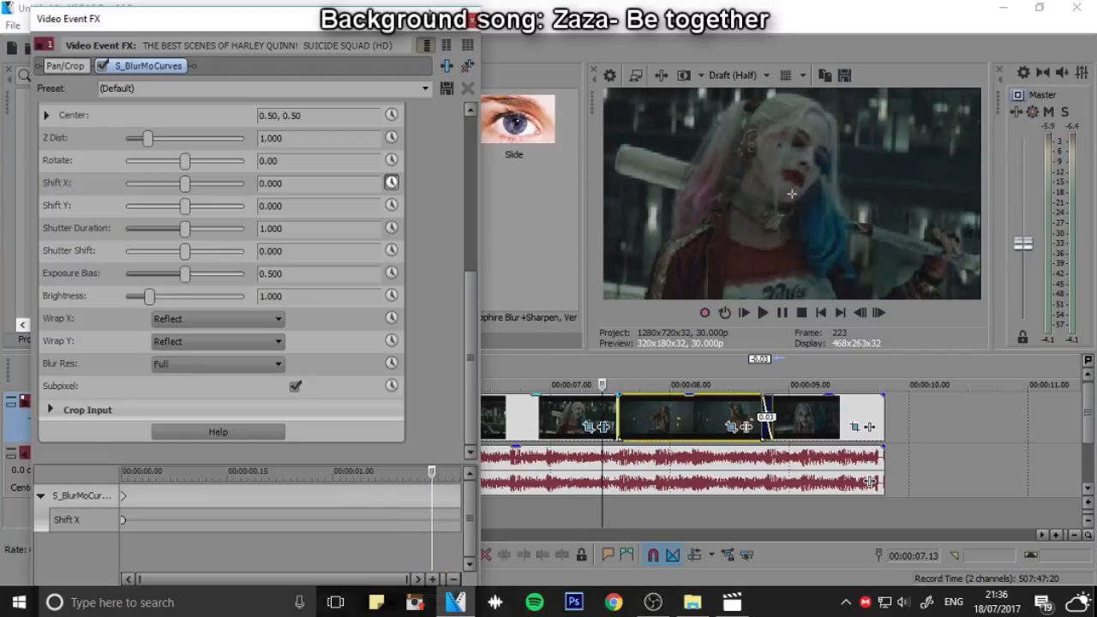
mouse_move(430, 11)
mouse_down()
mouse_move(421, 90)
mouse_move(425, 26)
mouse_up()
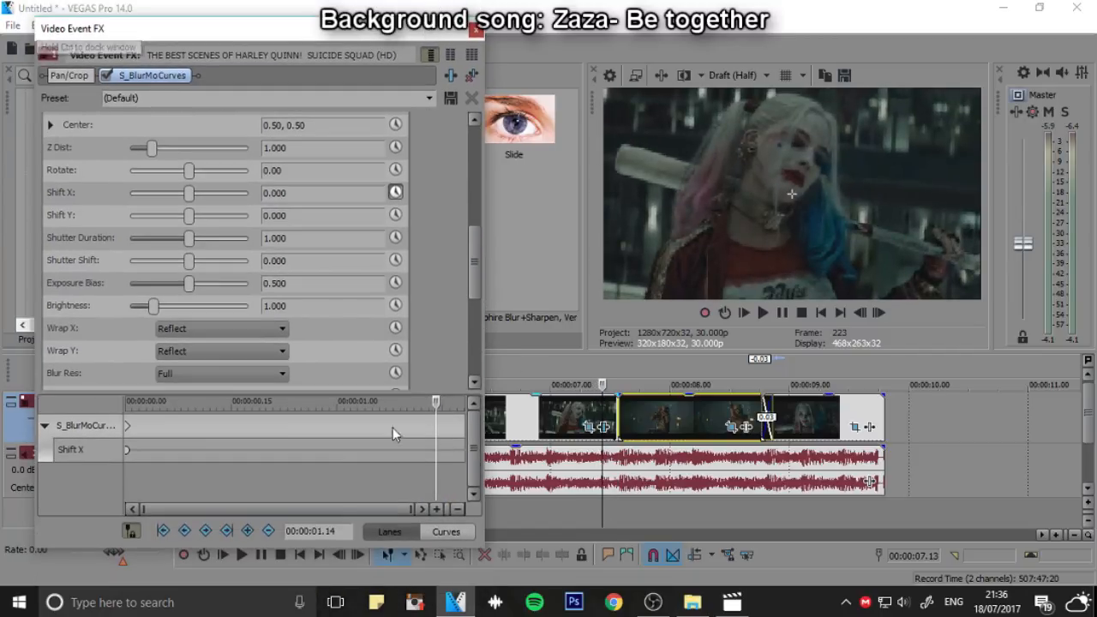
click(243, 531)
Set Shift X to 0.344 at 00:00:01.18, the end of the clip, and play on into the dancing clip
mouse_move(437, 401)
mouse_down()
mouse_move(155, 403)
mouse_move(108, 417)
mouse_move(384, 426)
mouse_move(120, 428)
mouse_move(365, 434)
mouse_move(466, 425)
mouse_move(467, 403)
mouse_up()
drag(188, 192, 235, 193)
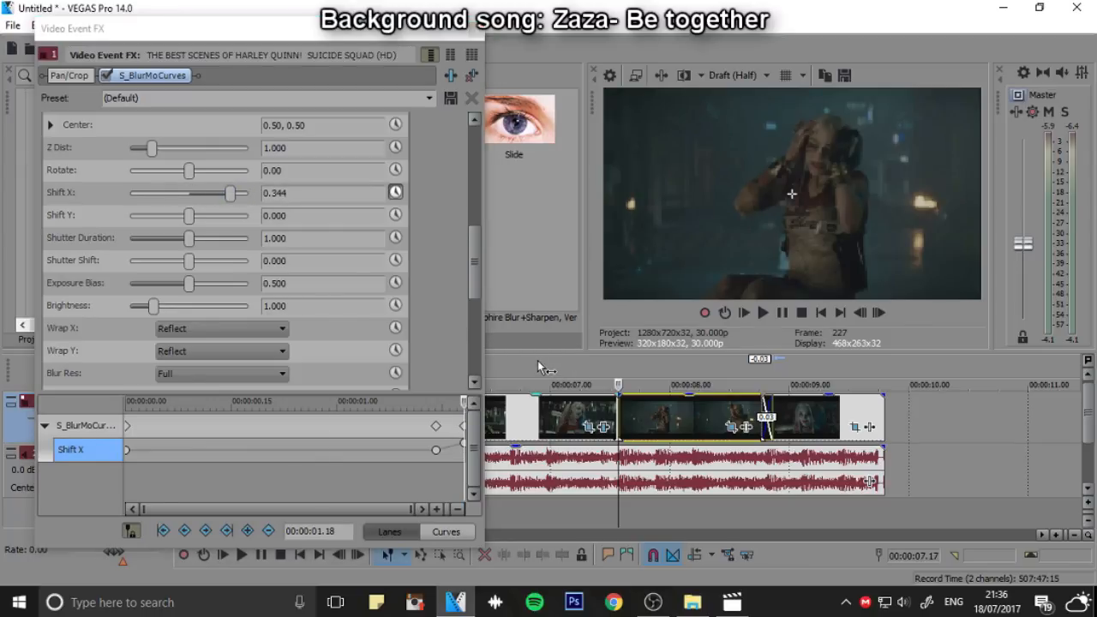
click(761, 313)
click(781, 312)
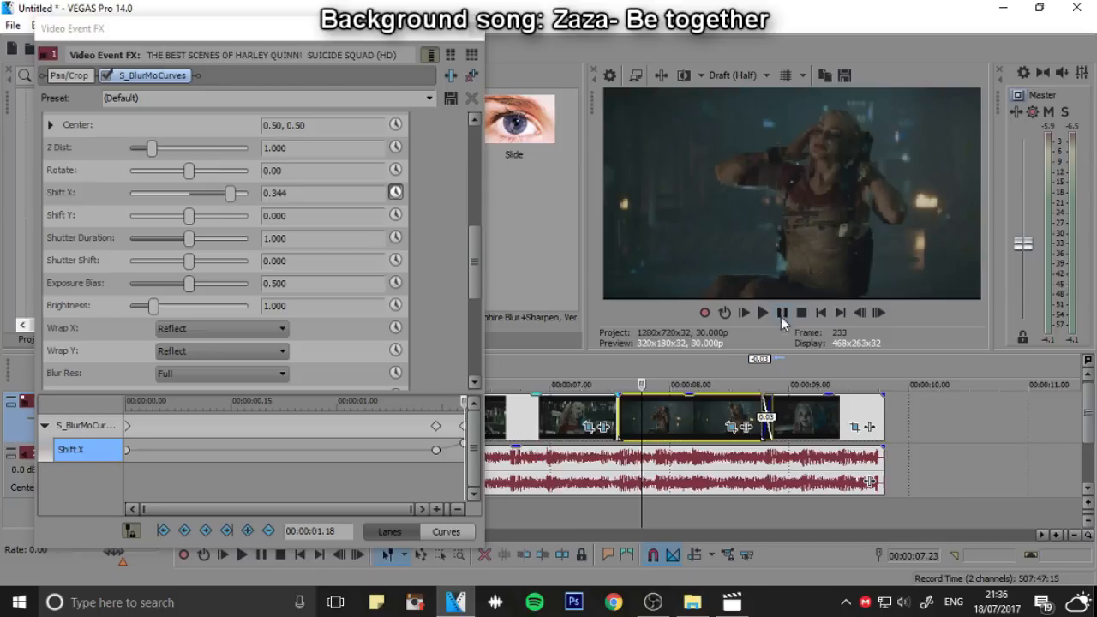
Set the Shift X keyframe at the clip's end to 0.473 and play the blurred slide
click(619, 374)
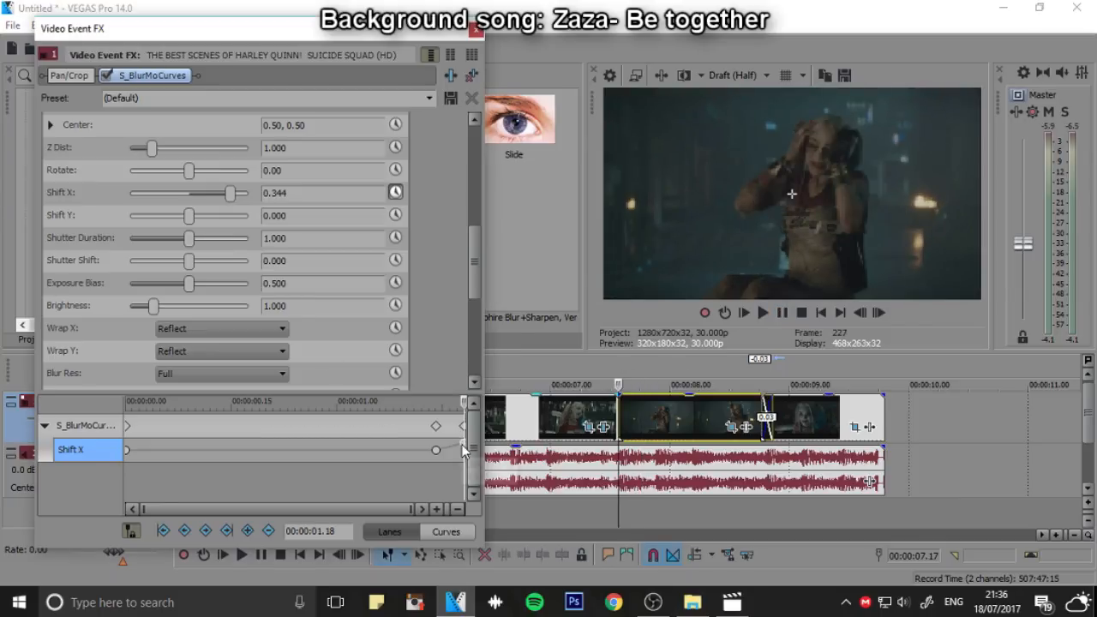
drag(234, 193, 249, 199)
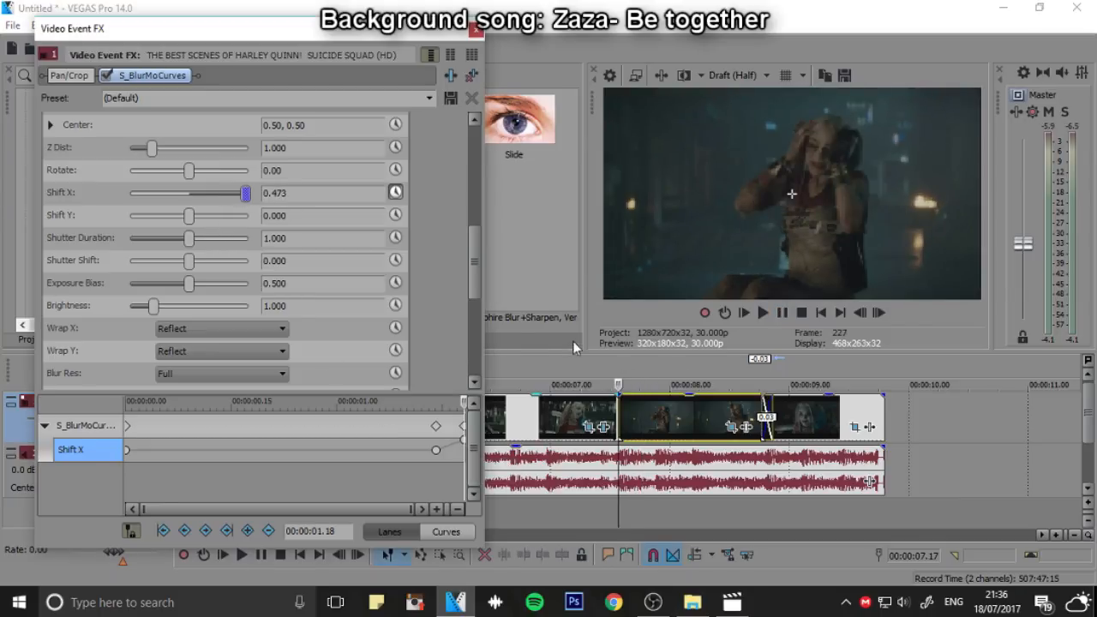
click(782, 313)
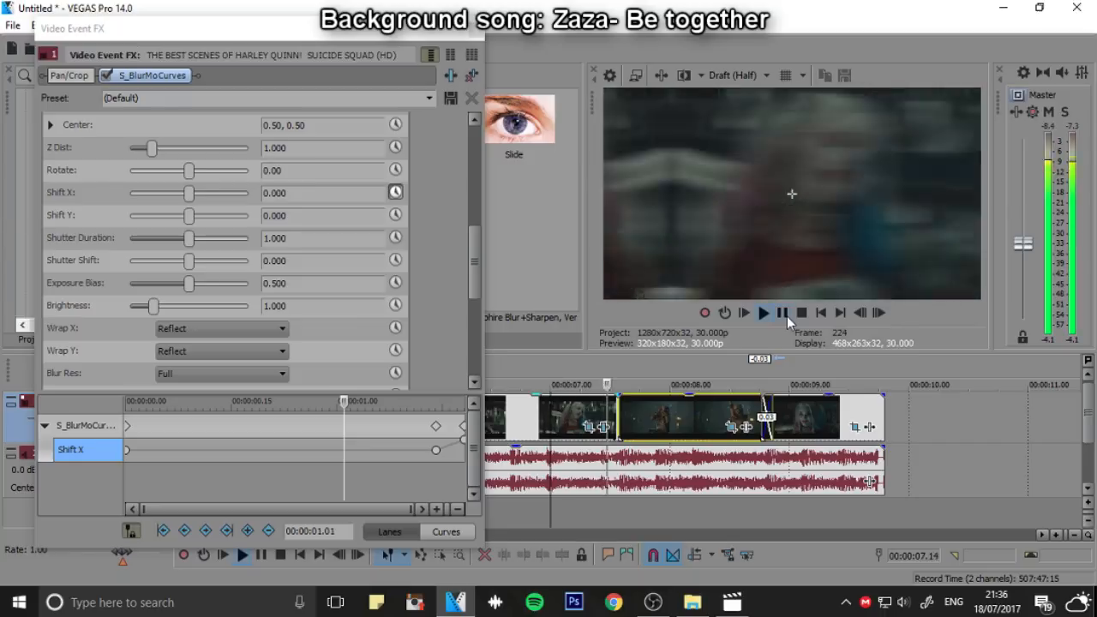
Move the Shift X keyframe with value 0 to 00:00:01.16 and play the slide into the dancing clip
click(782, 314)
drag(437, 450, 451, 451)
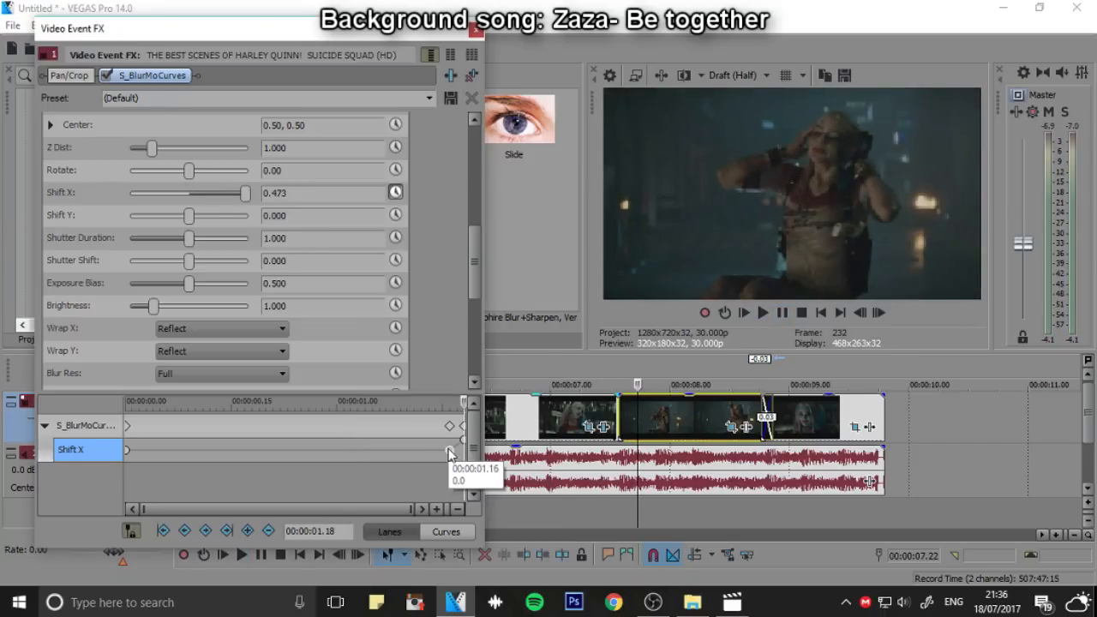
click(506, 382)
click(791, 314)
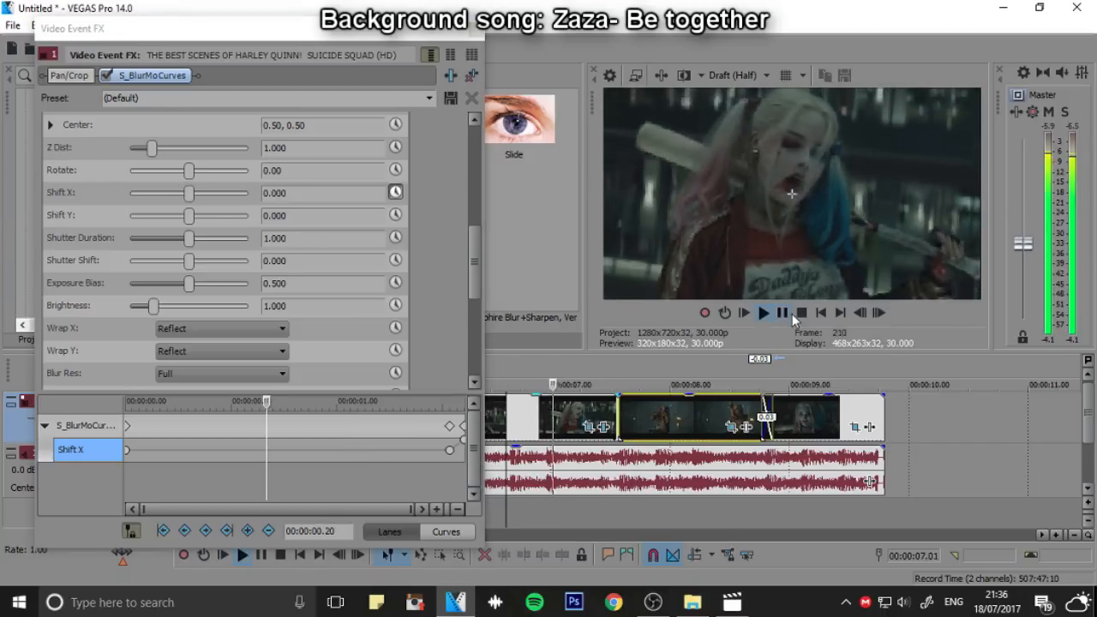
click(791, 315)
Animate the S_BlurMoCurves Shutter Duration at the clip's end, try it at 0 for 00:00:01.18 and delete that keyframe
click(617, 383)
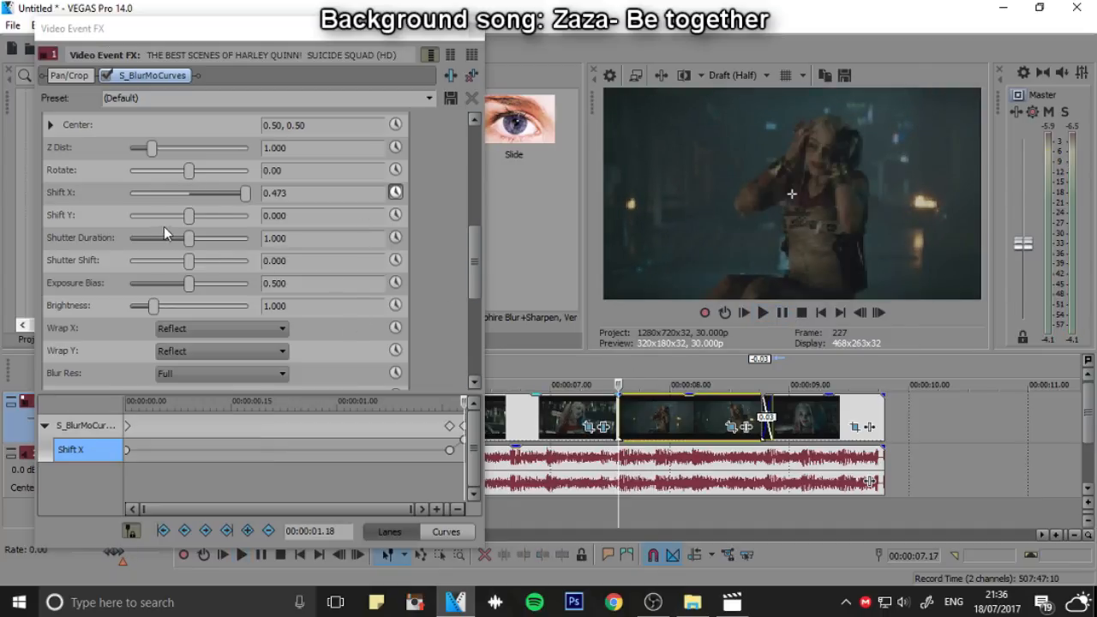
click(395, 237)
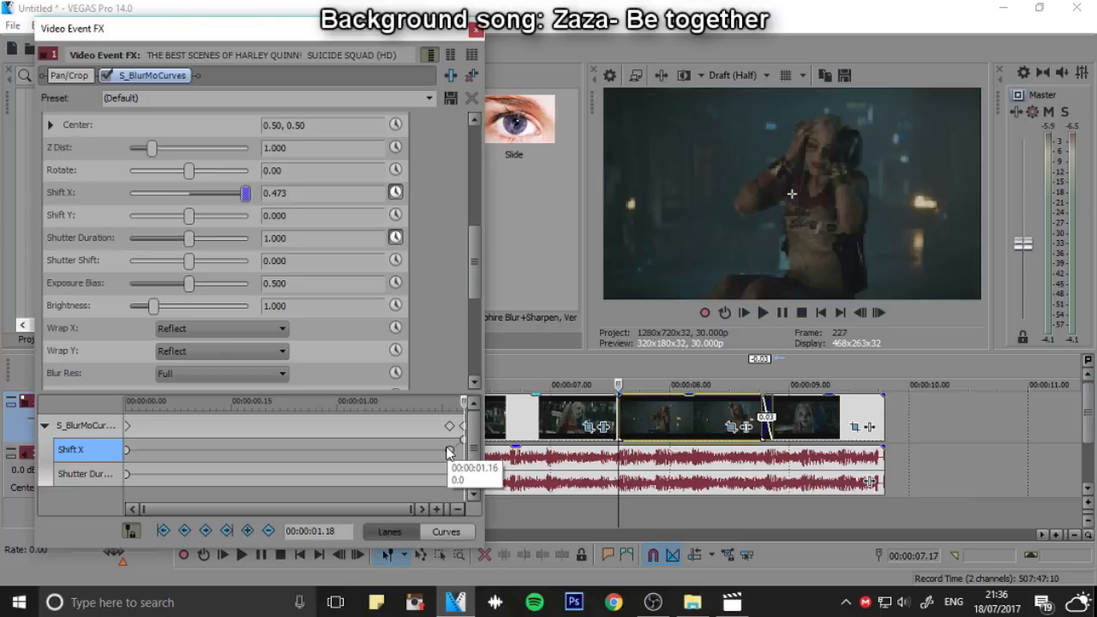
drag(189, 237, 129, 237)
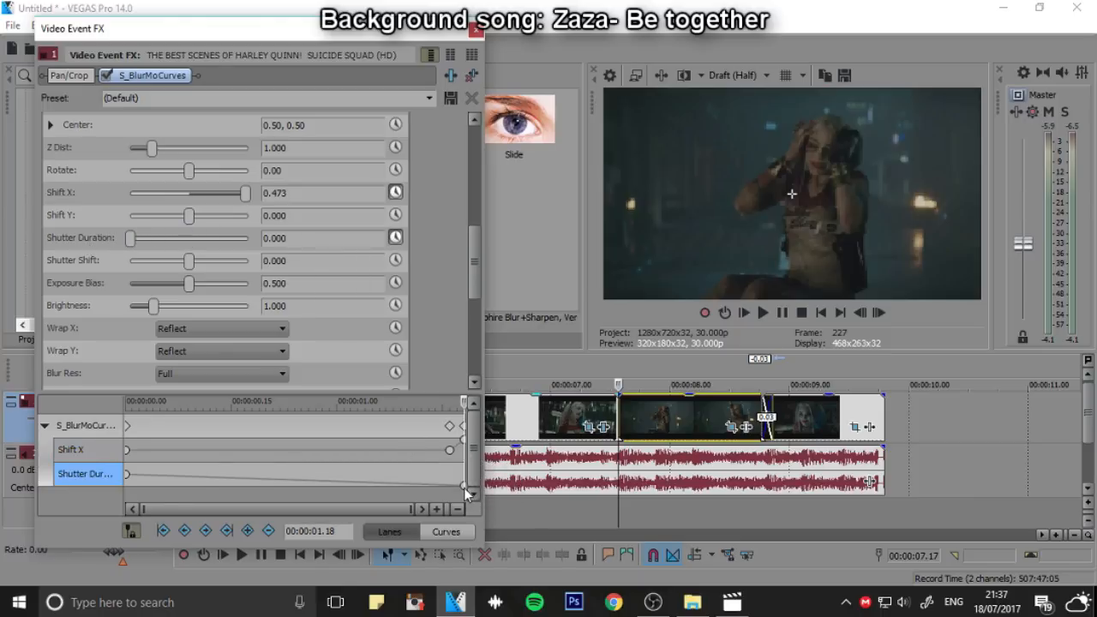
key(Delete)
click(692, 360)
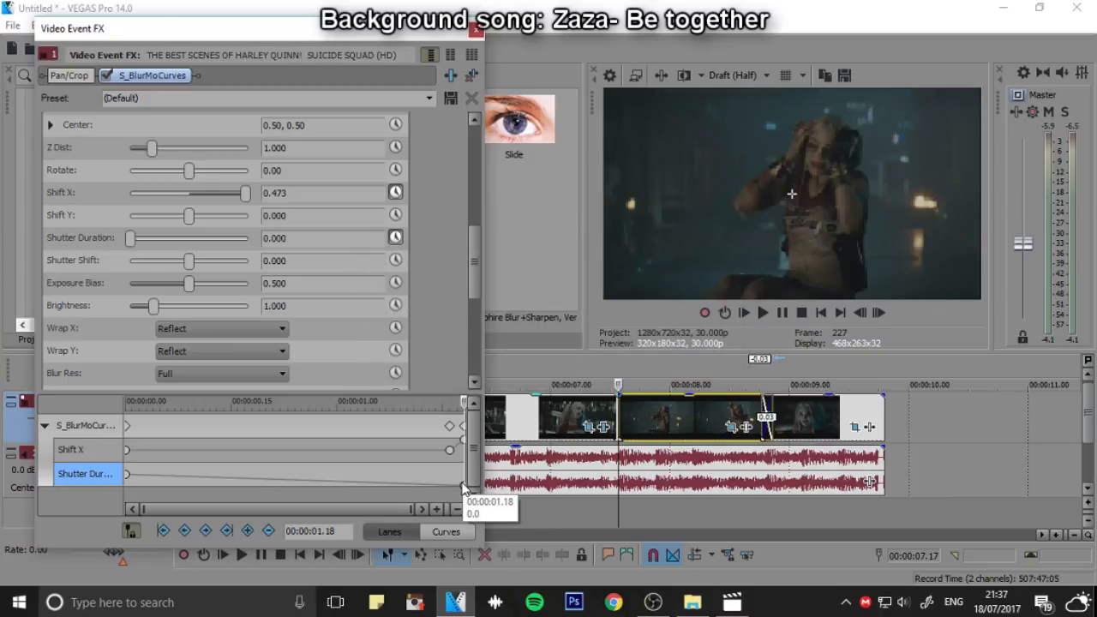
right_click(463, 485)
click(504, 240)
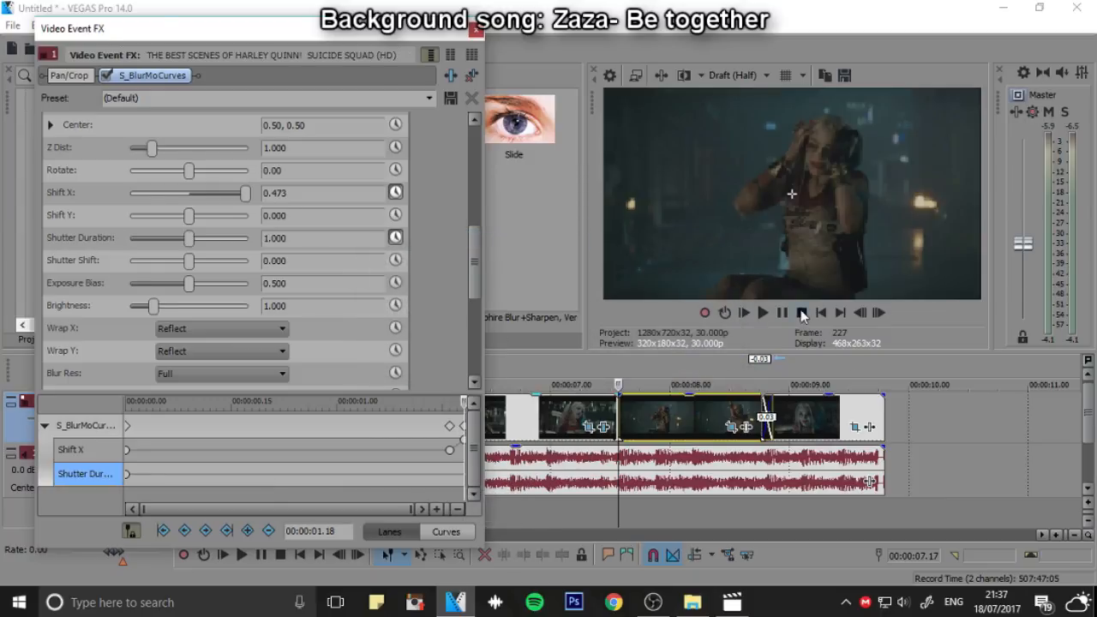
Set Shutter Duration to 0 at the start of the clip and add another keyframe at 0 at 00:00:01.16
scroll(508, 365, down, 3)
click(524, 378)
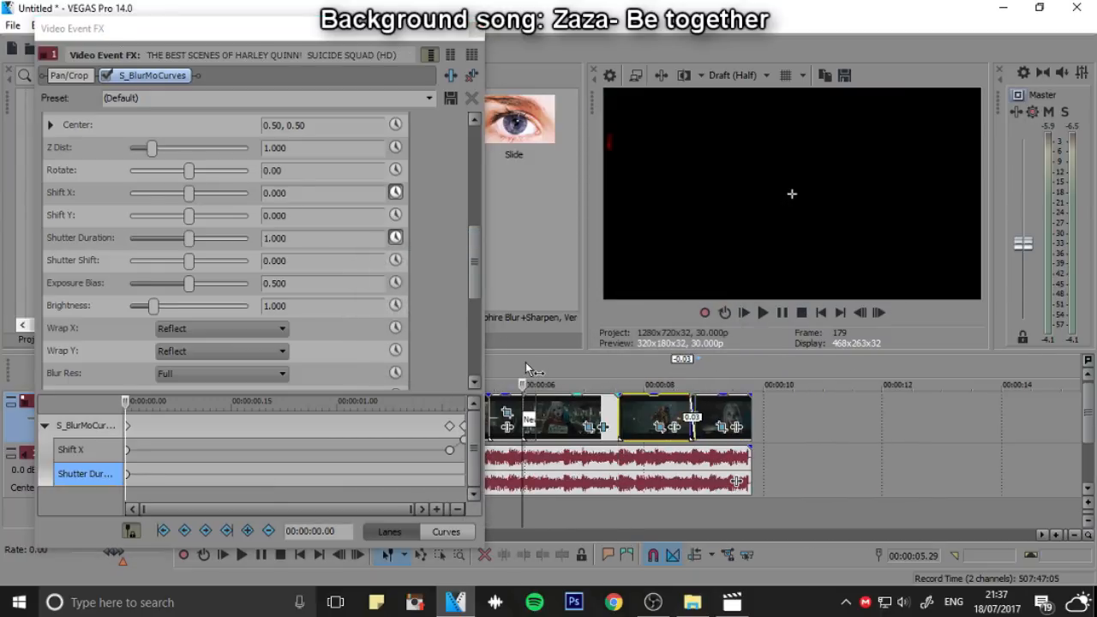
scroll(524, 378, up, 2)
drag(188, 238, 130, 239)
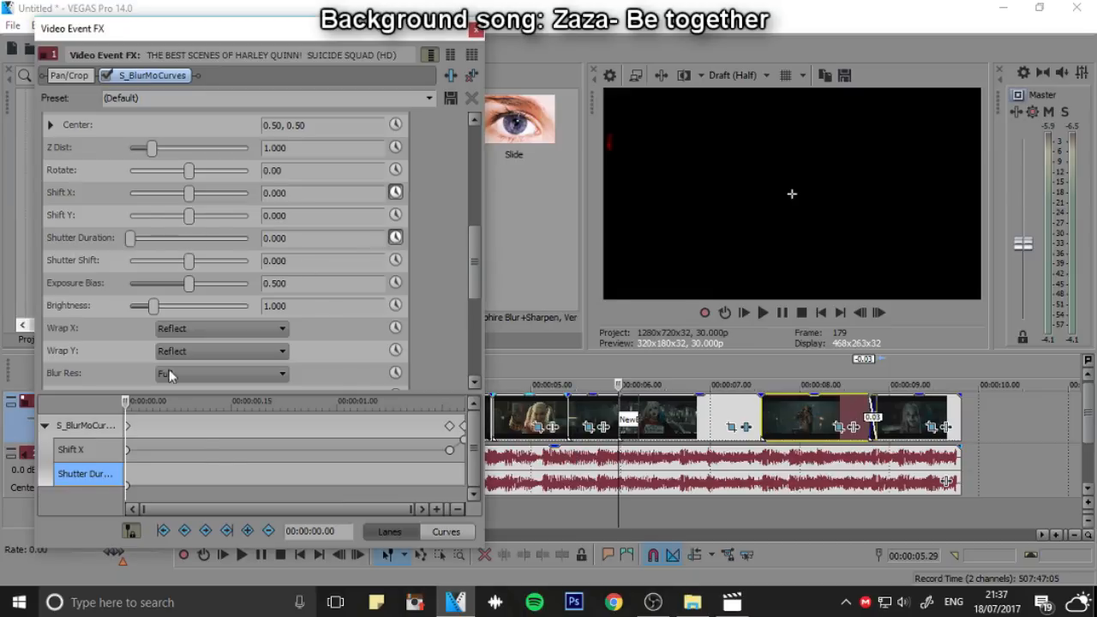
drag(126, 403, 451, 418)
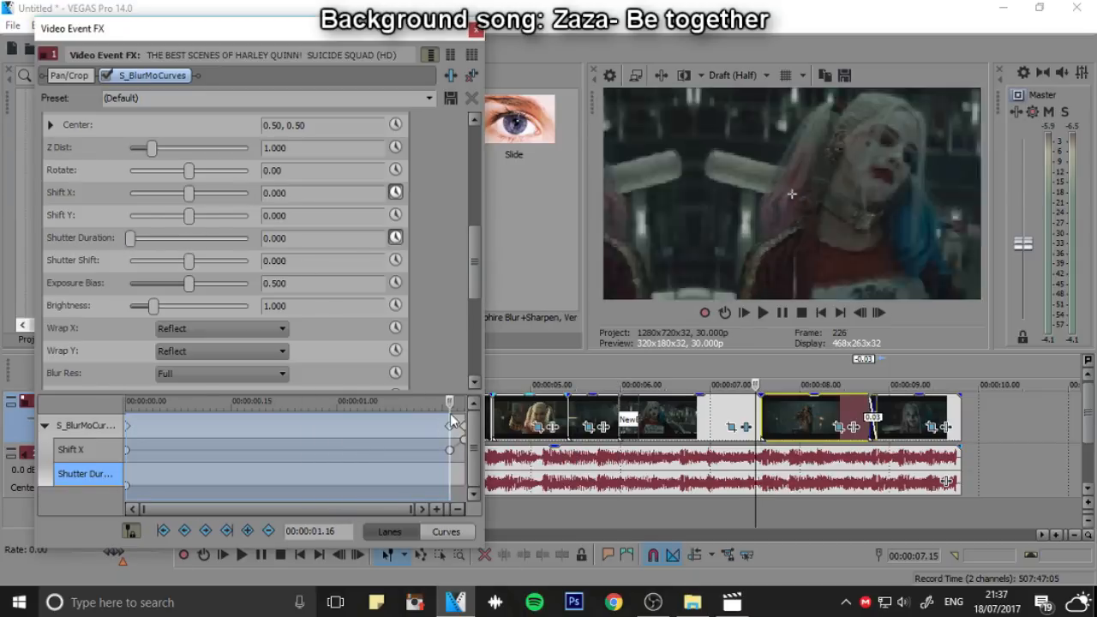
click(247, 531)
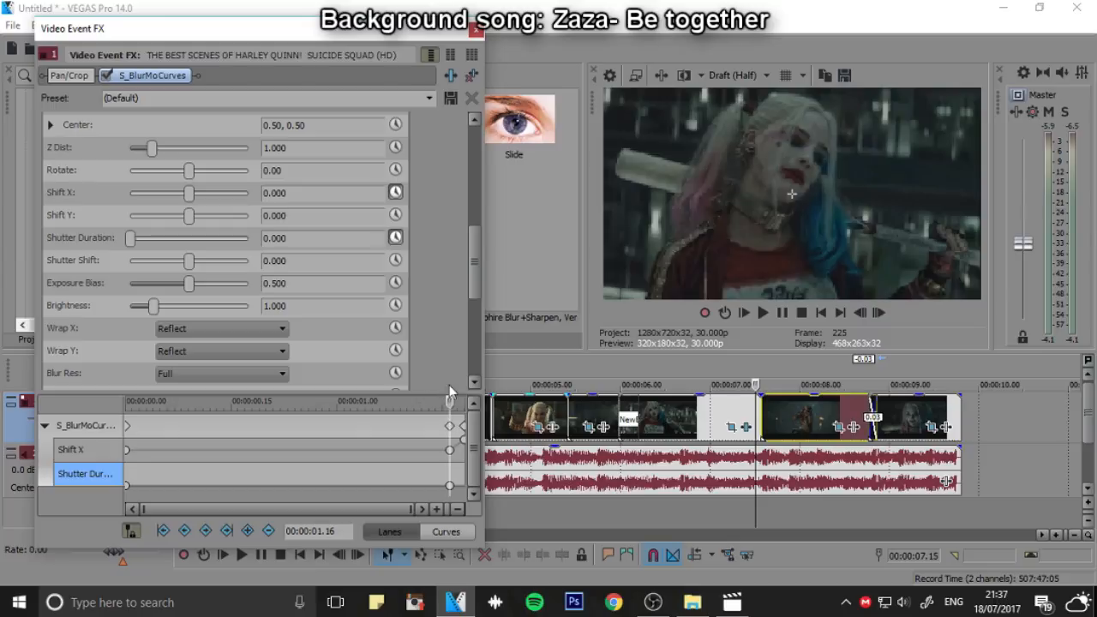
Set Shutter Duration to 0.966 at 00:00:01.18, the end of the clip, and play the slide
drag(450, 402, 470, 403)
drag(124, 237, 187, 238)
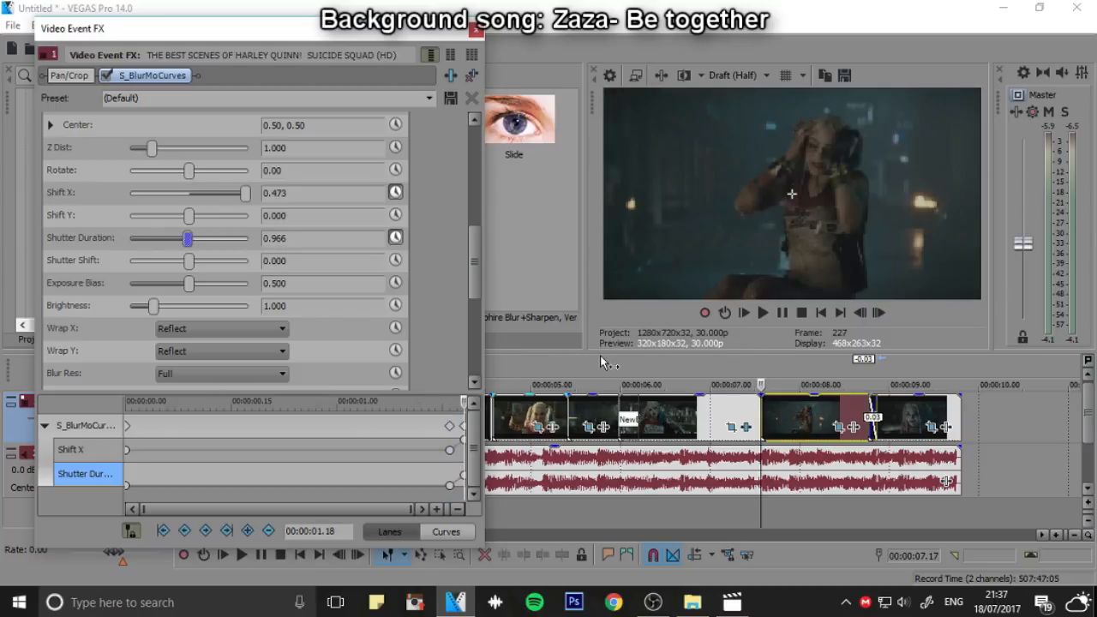
click(786, 313)
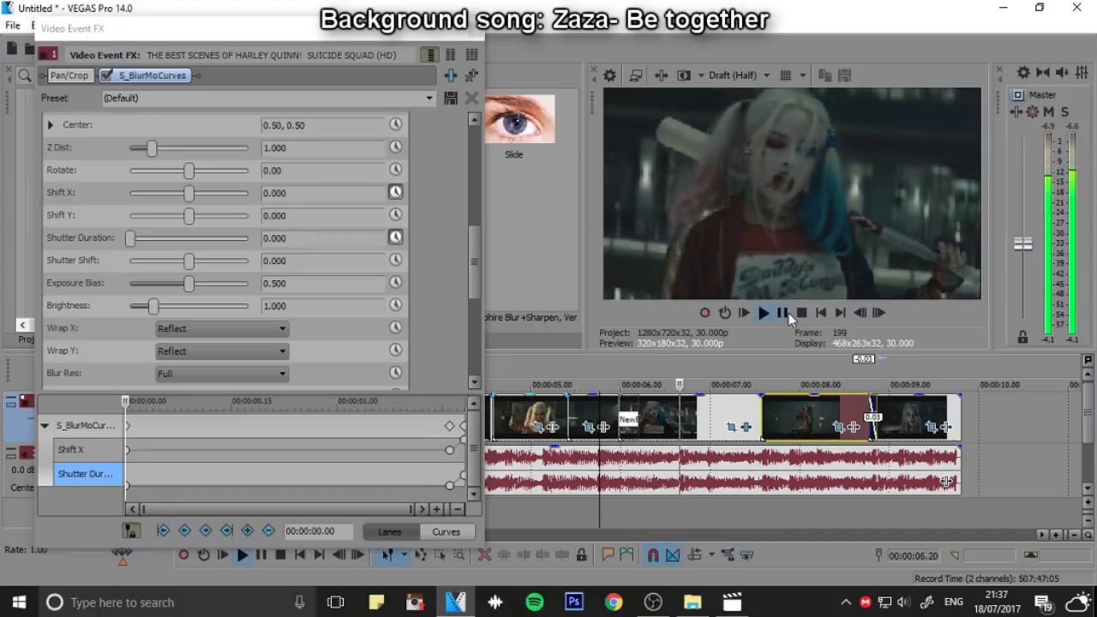
click(783, 314)
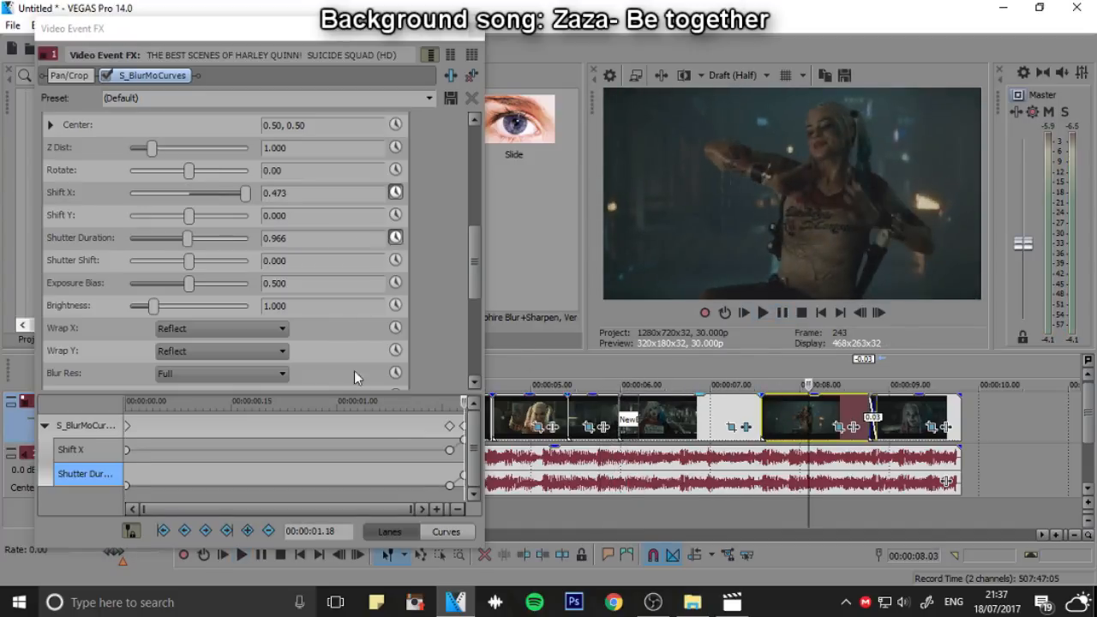
Move the middle Shutter Duration keyframe to 00:00:01.11 and the middle Shift X keyframe to 00:00:01.14, and play the slide
click(457, 484)
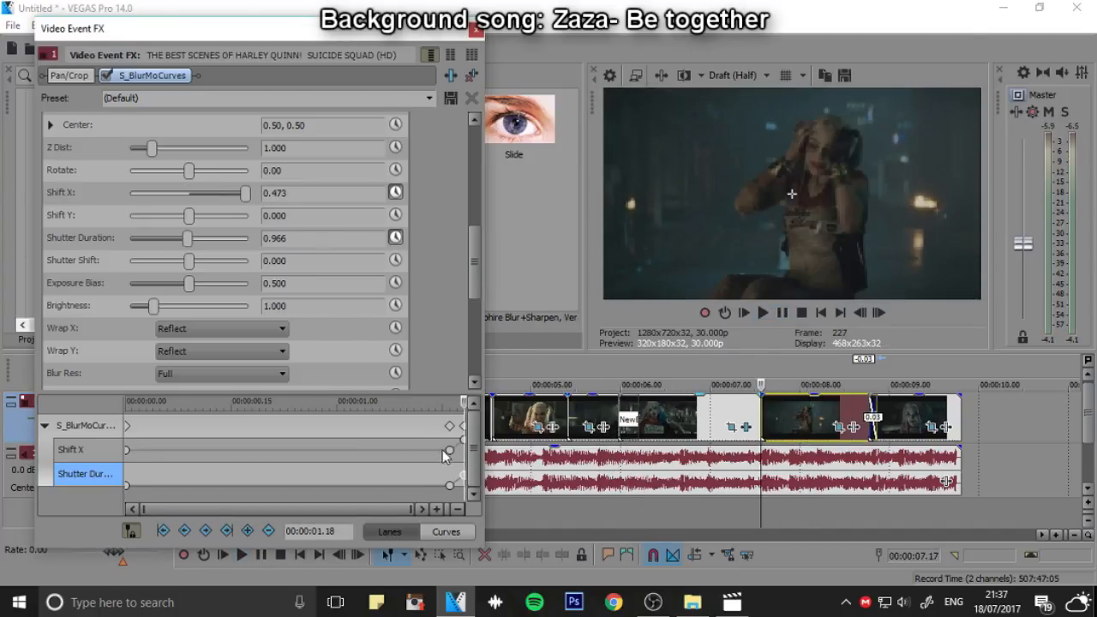
drag(450, 450, 415, 489)
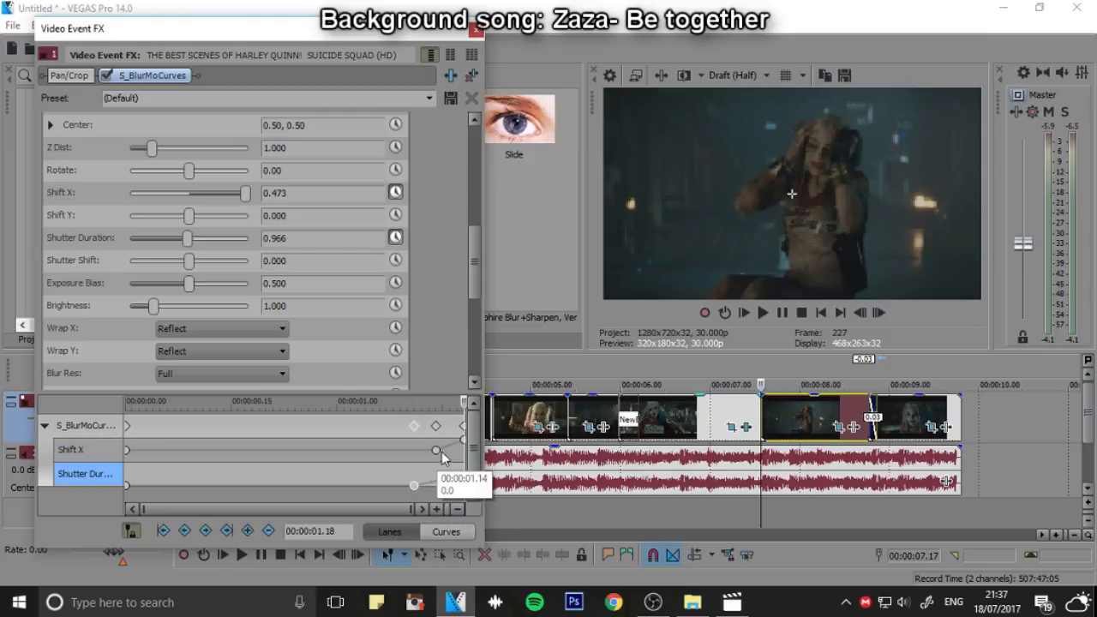
mouse_move(436, 450)
mouse_down()
mouse_move(409, 452)
mouse_move(436, 450)
mouse_up()
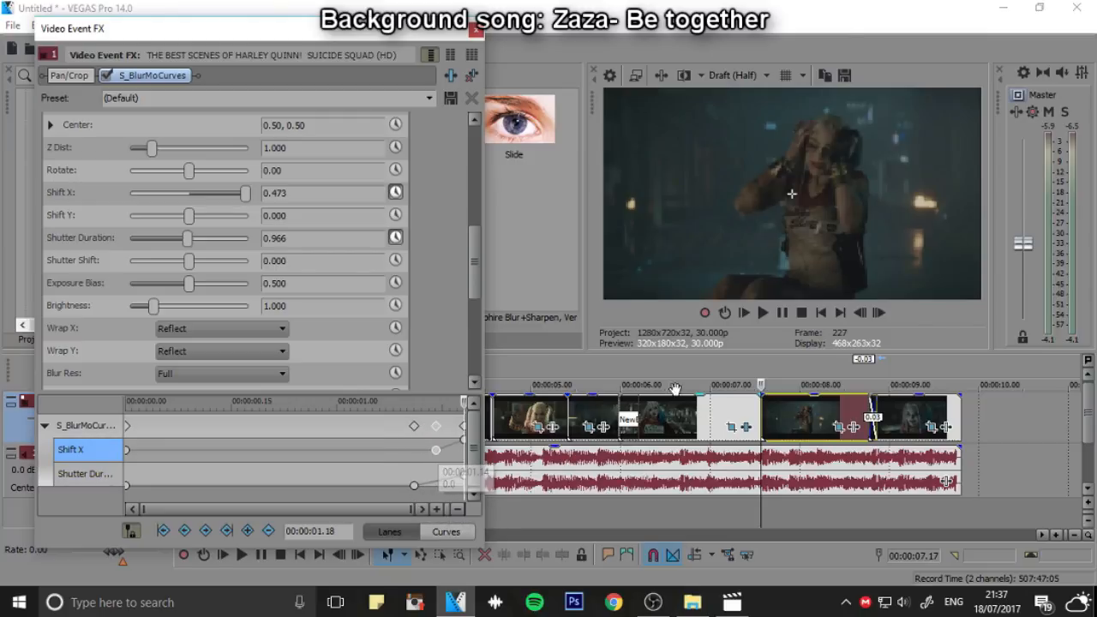
click(762, 313)
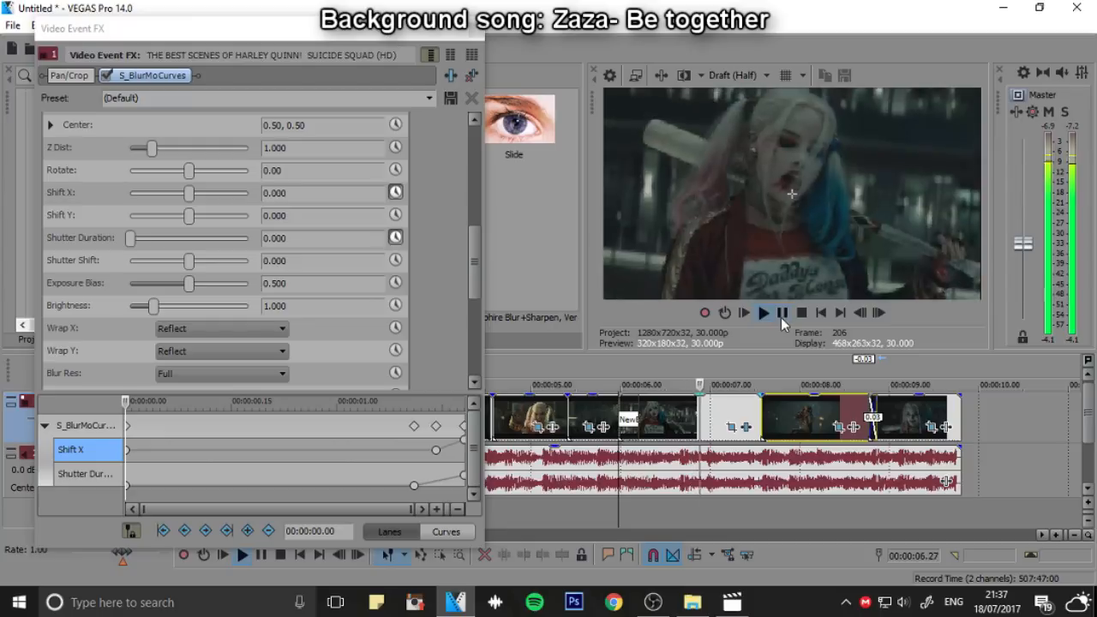
click(780, 314)
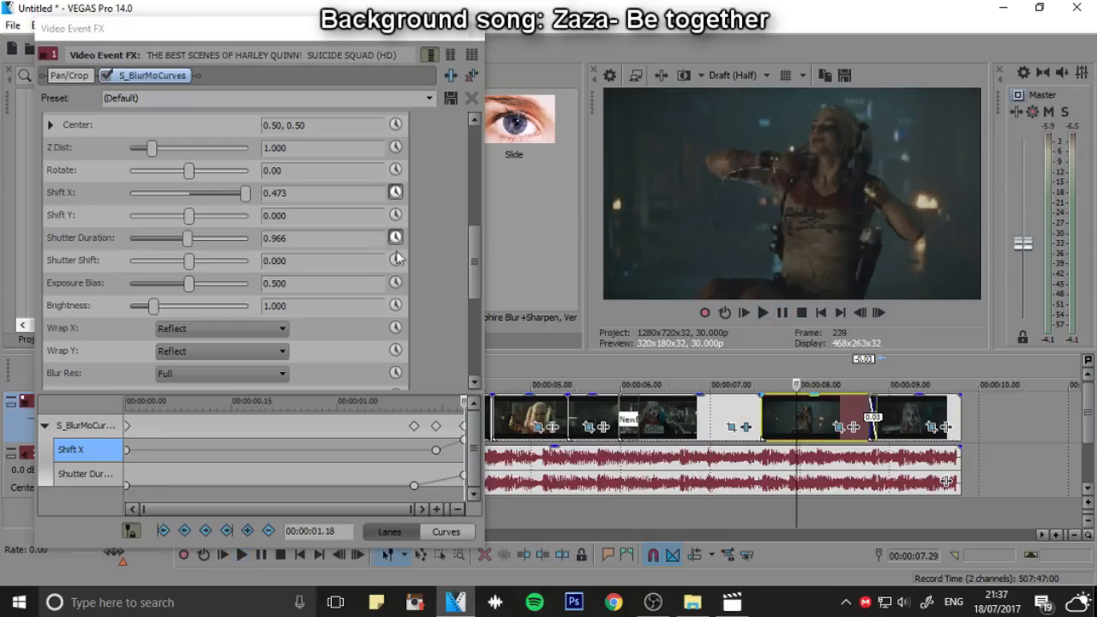
Animate the S_BlurMoCurves Rotate parameter and select its keyframe lane
mouse_move(474, 247)
mouse_down()
mouse_move(475, 310)
mouse_move(473, 233)
mouse_up()
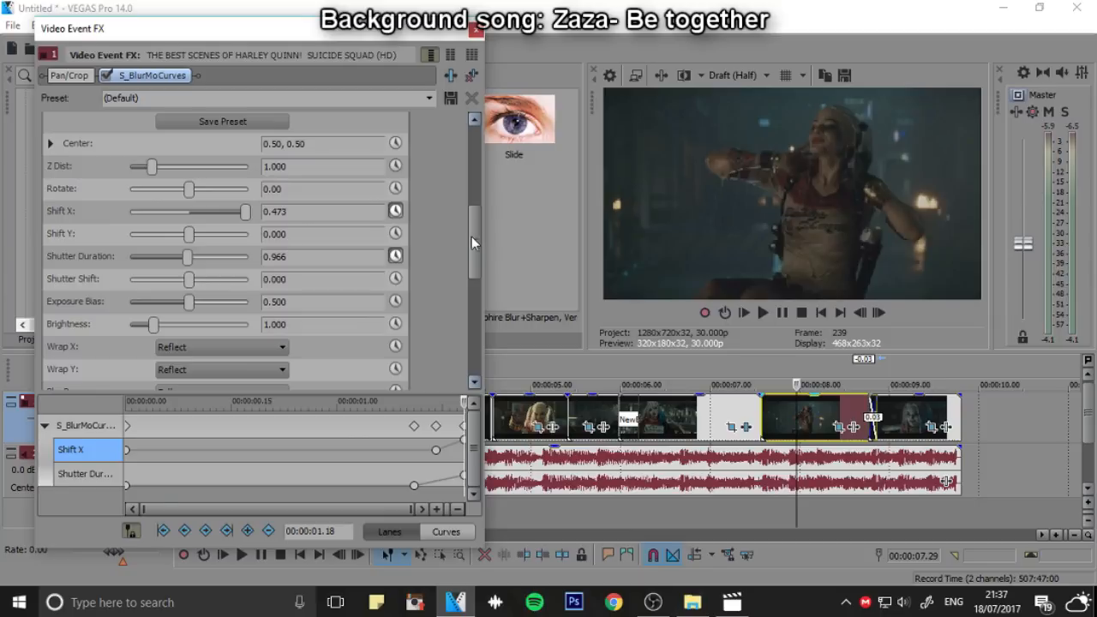
click(459, 474)
click(463, 475)
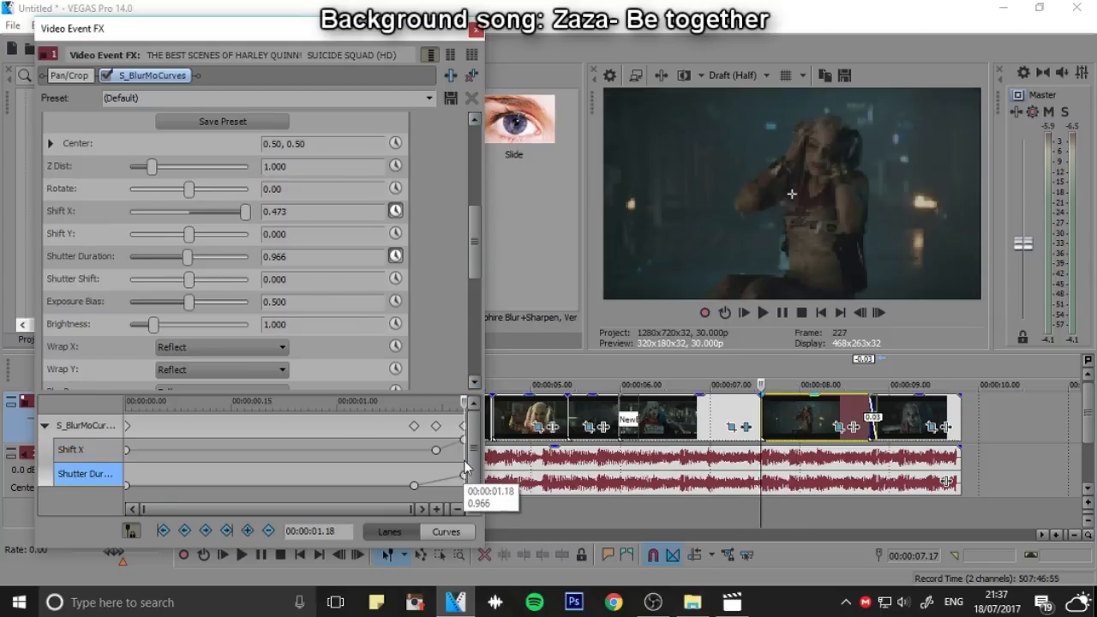
click(395, 189)
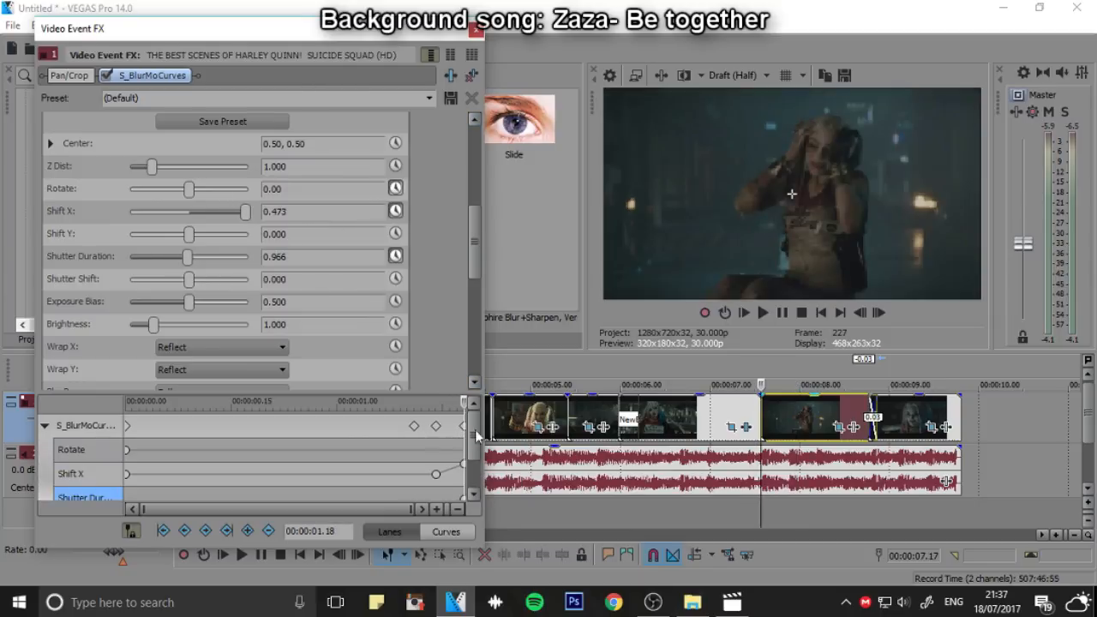
drag(473, 435, 474, 467)
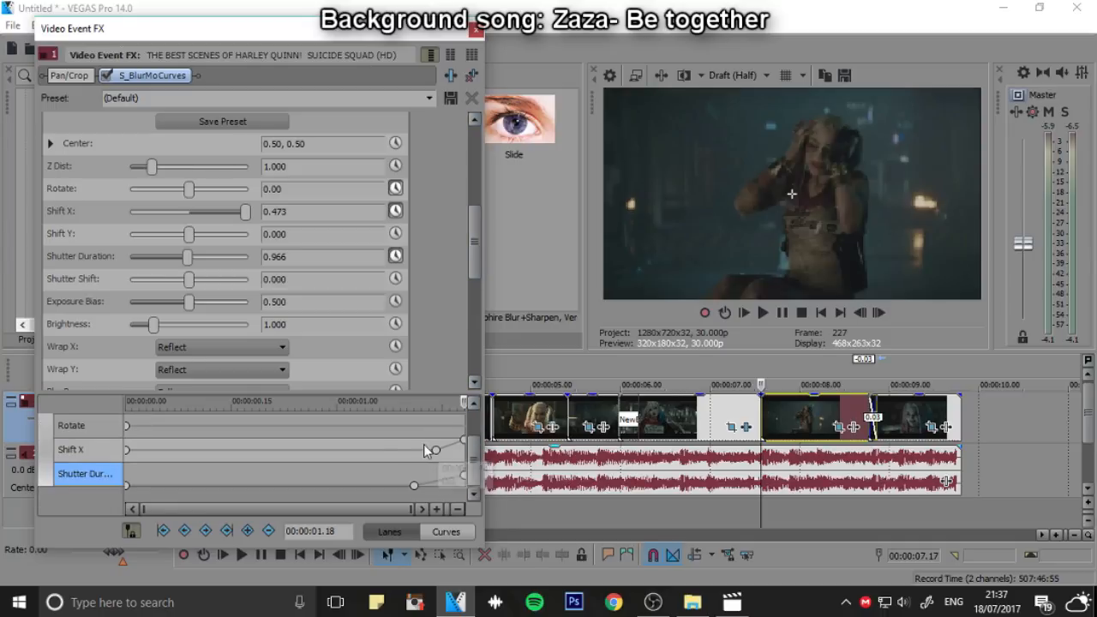
scroll(437, 449, up, 1)
click(90, 449)
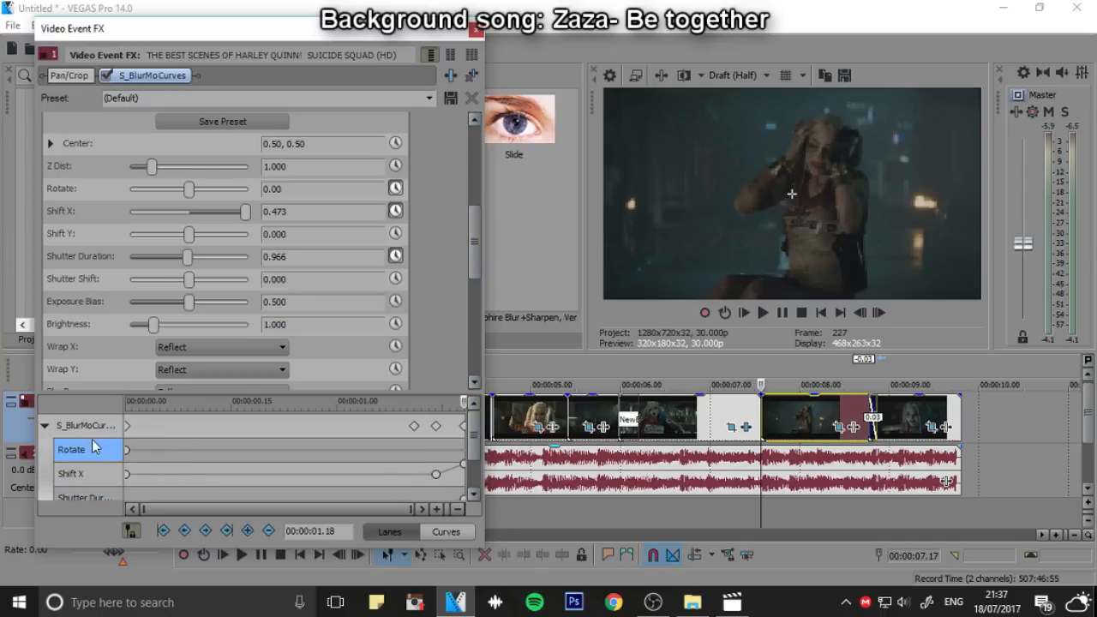
Set Rotate to 46.53 at 00:00:01.18, the end of the clip, and play the clip
click(436, 426)
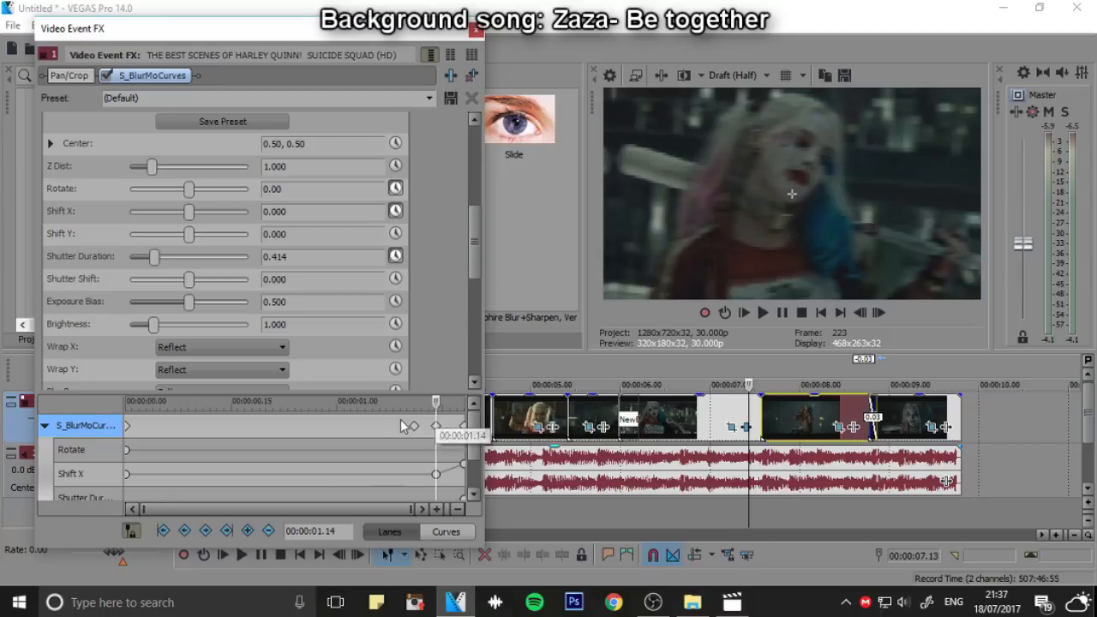
click(463, 426)
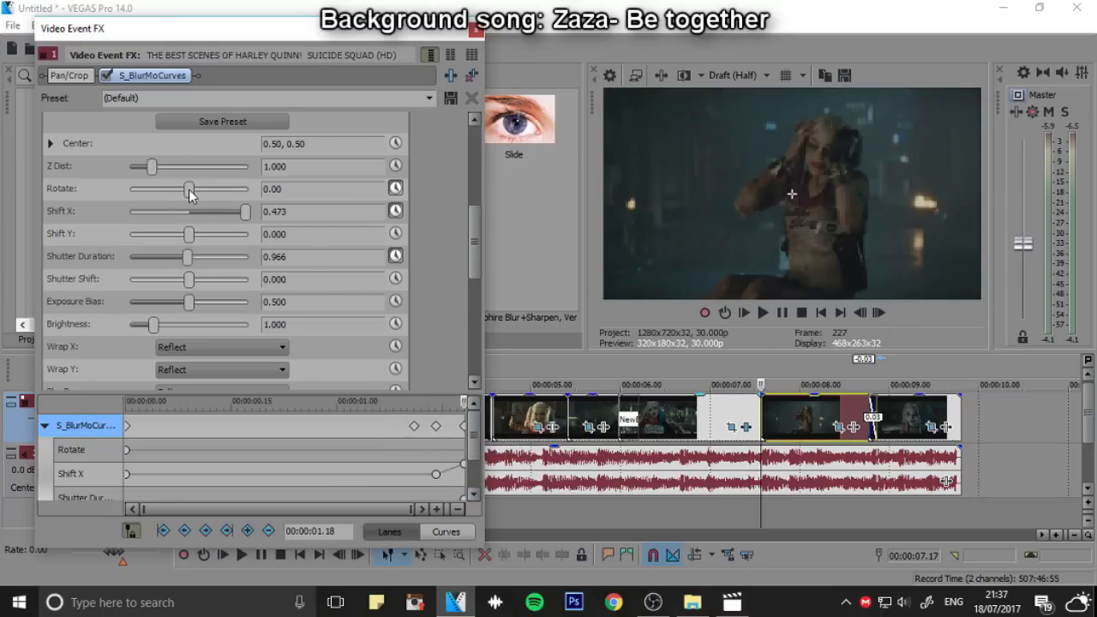
drag(190, 190, 196, 192)
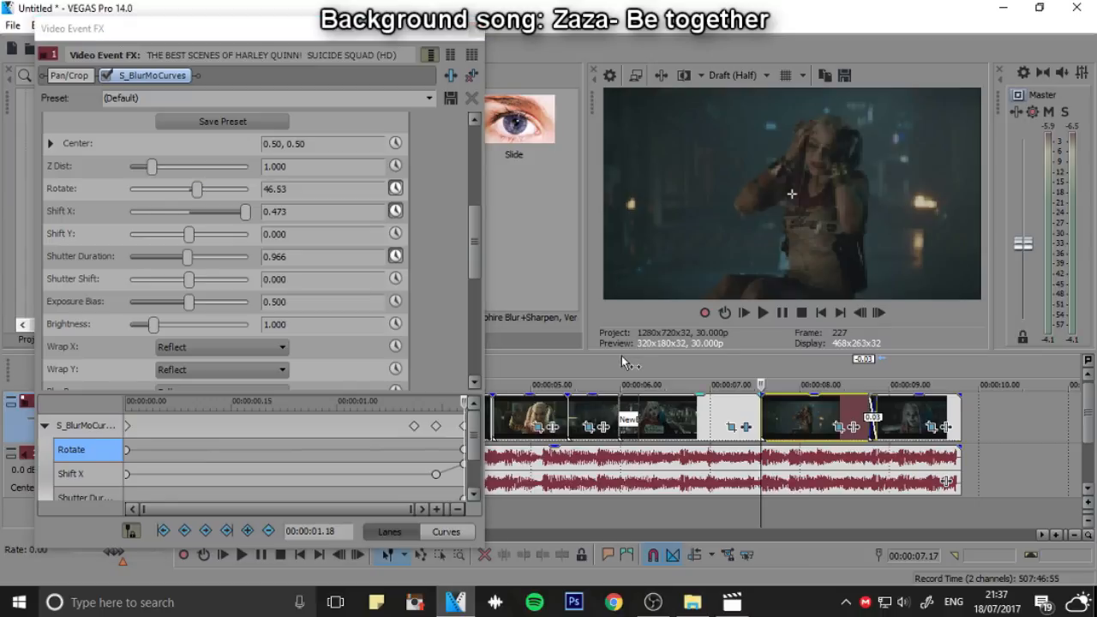
click(763, 312)
click(781, 314)
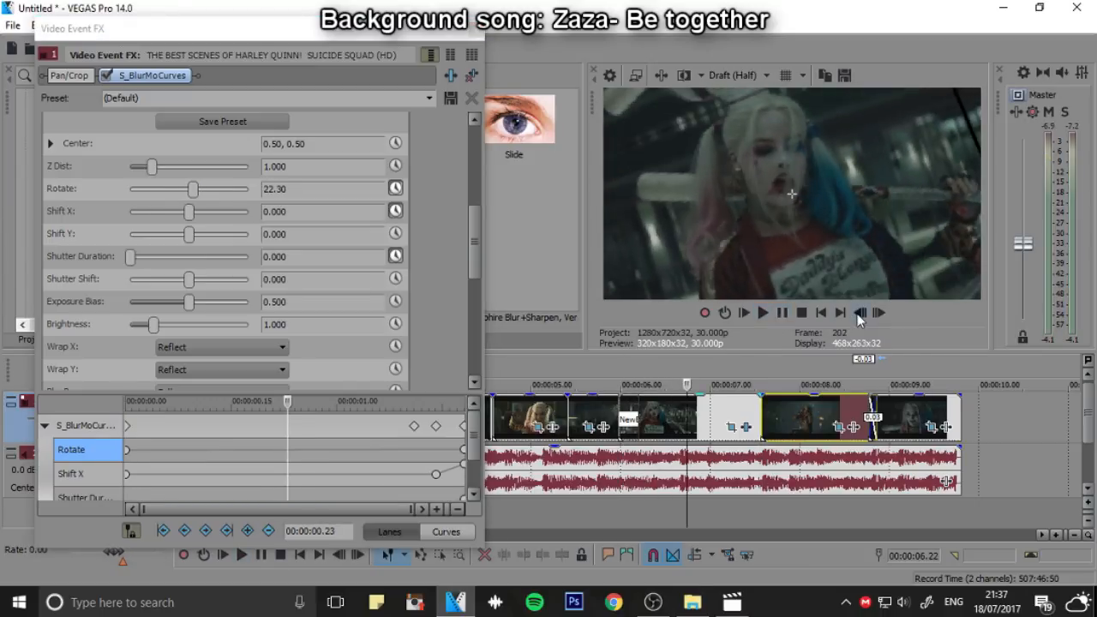
Set Rotate to 7.35 one frame before the clip's end, at 00:00:01.17, and play into the dancing clip
click(462, 452)
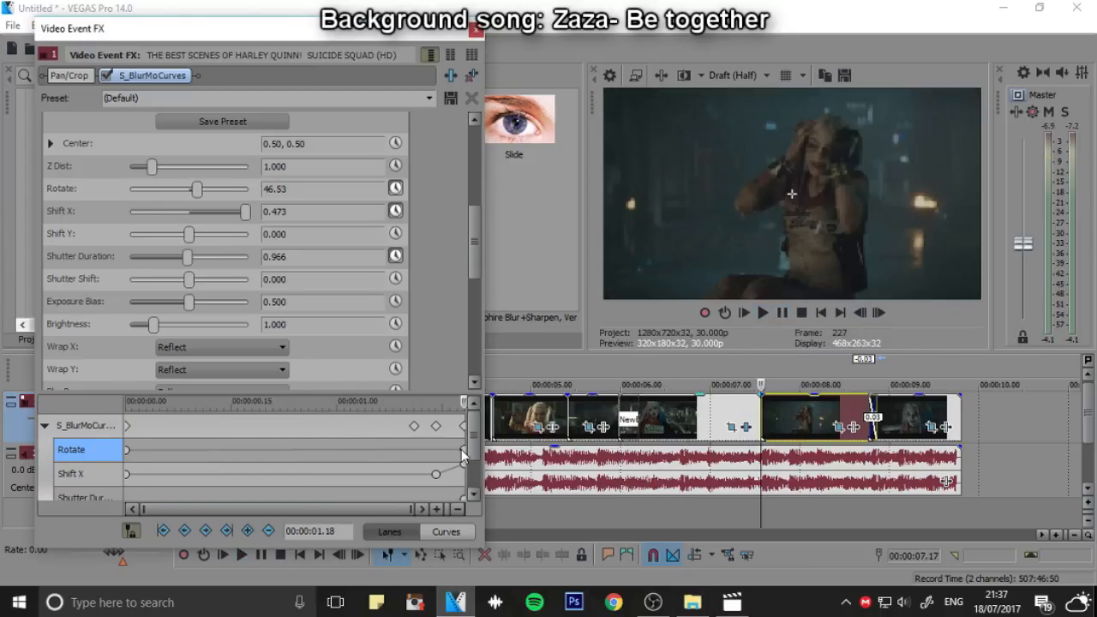
click(862, 315)
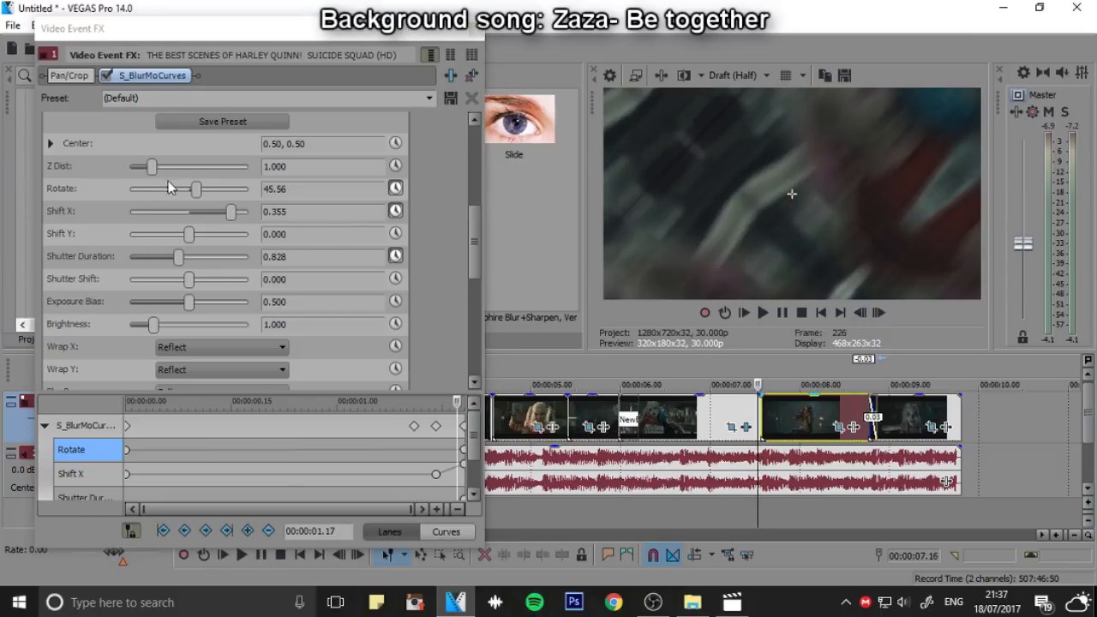
drag(192, 194, 190, 196)
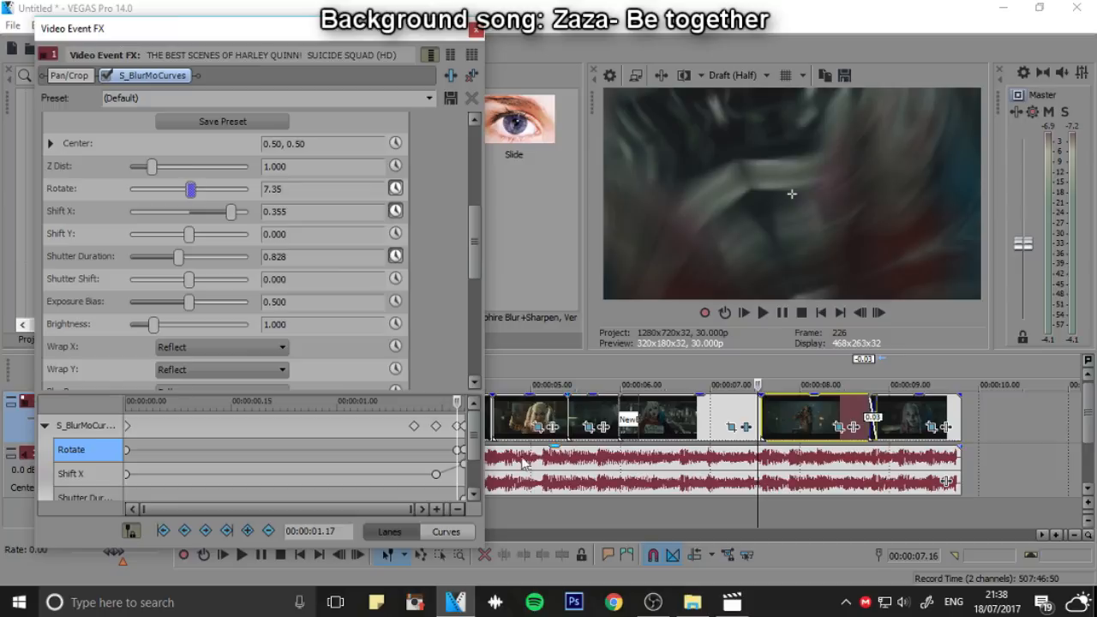
click(763, 313)
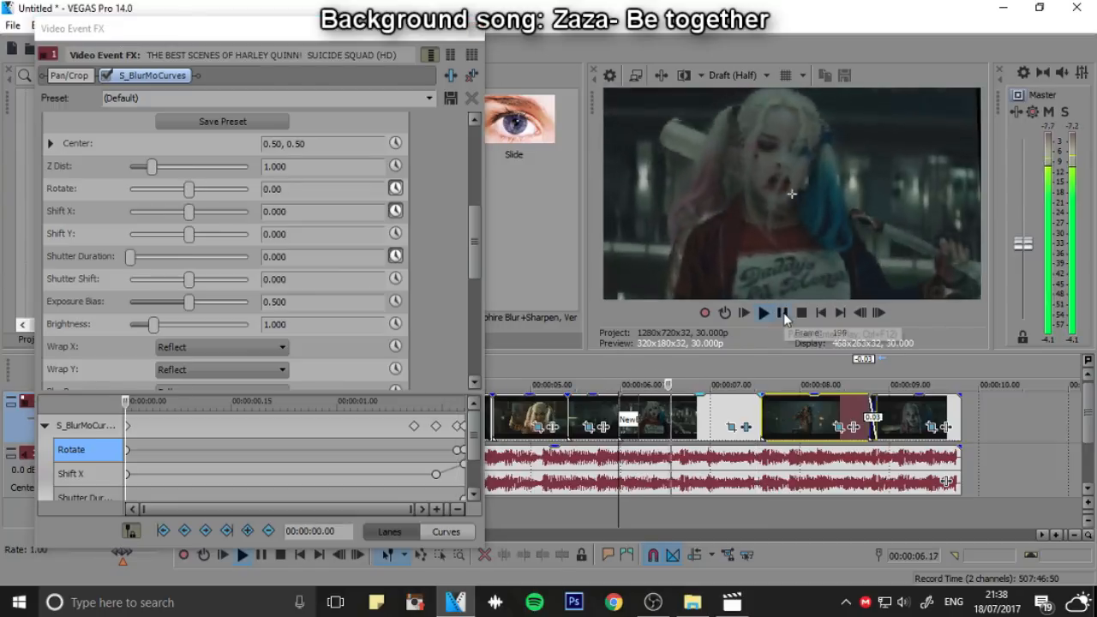
click(781, 312)
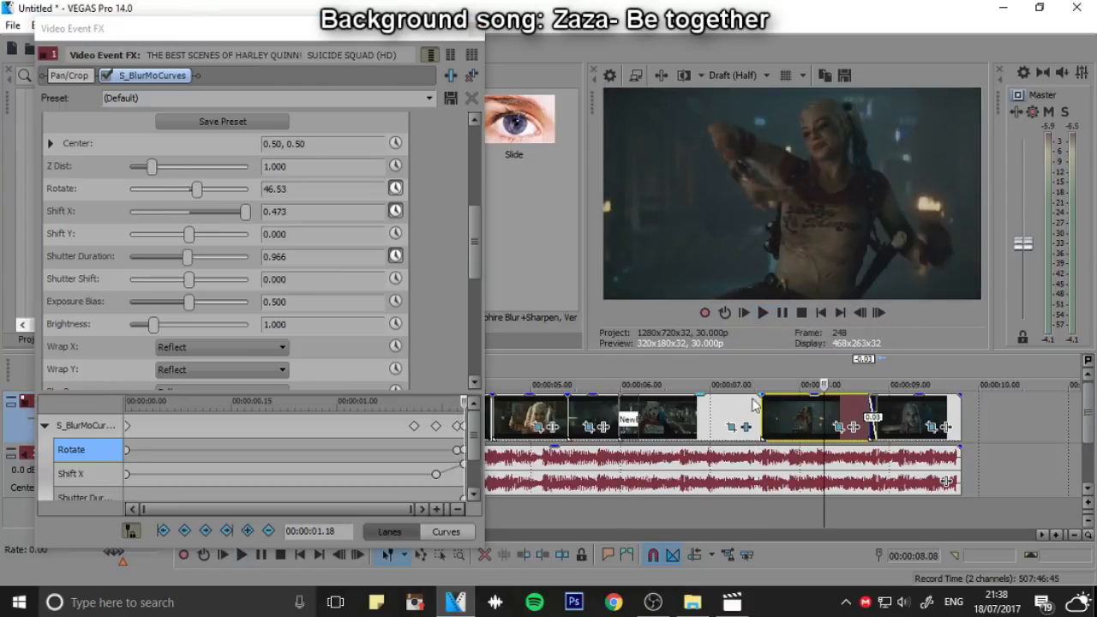
Open the clip's Pan/Crop at its end and shrink the frame to a width of 811.5 and height of 456.5
click(759, 362)
click(735, 366)
click(762, 369)
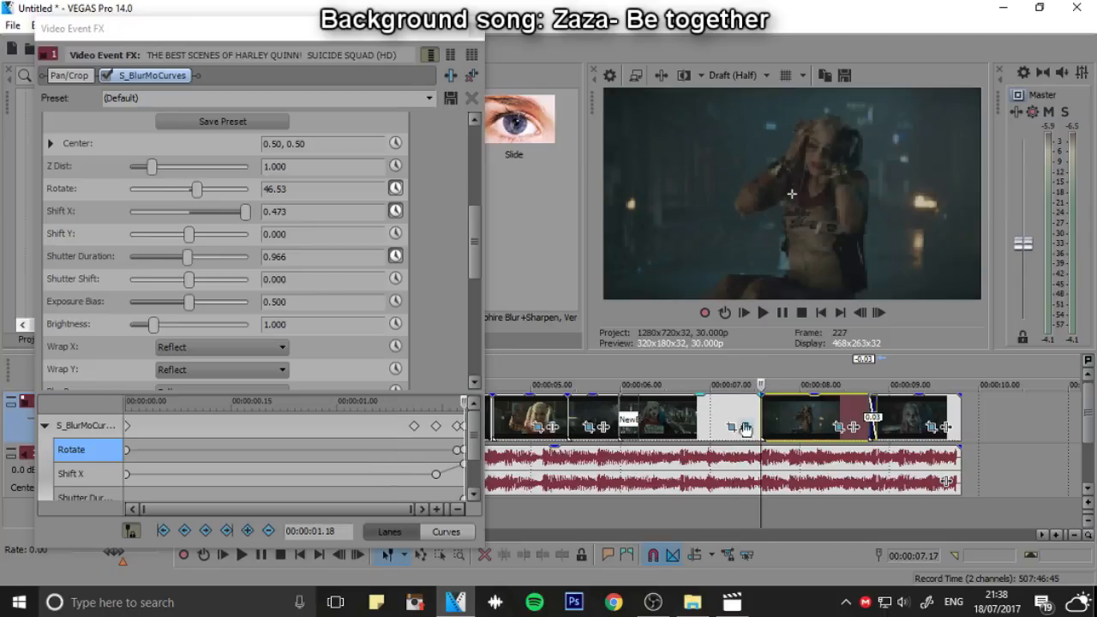
click(733, 428)
drag(354, 336, 355, 331)
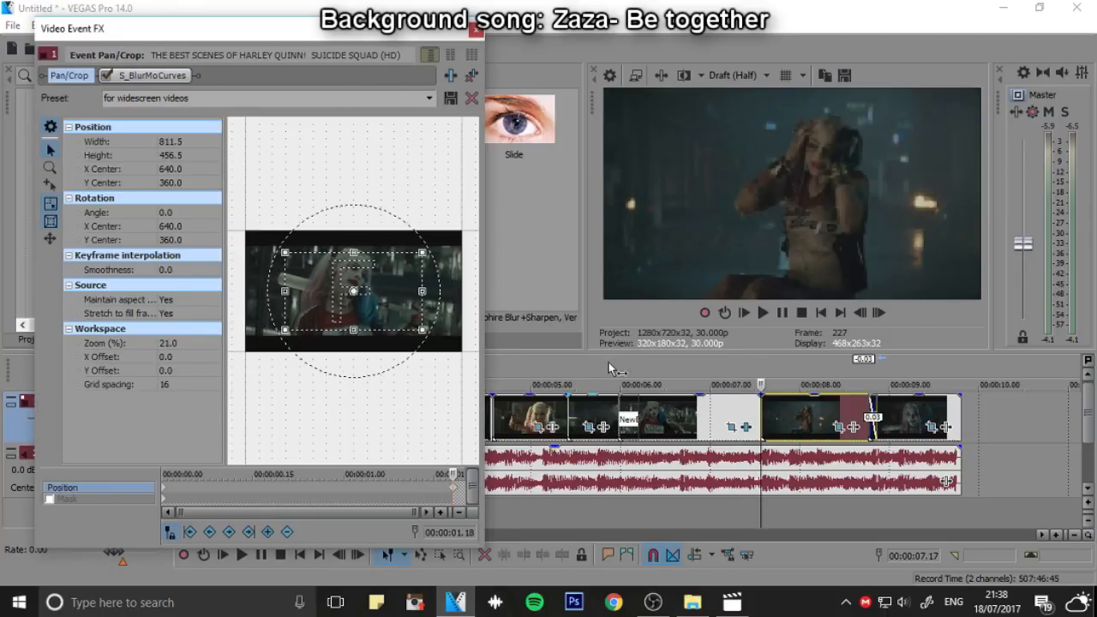
Play the zoomed Harley Quinn clip and step through its frames to examine the Pan/Crop zoom and rotation before the dancing clip
click(759, 312)
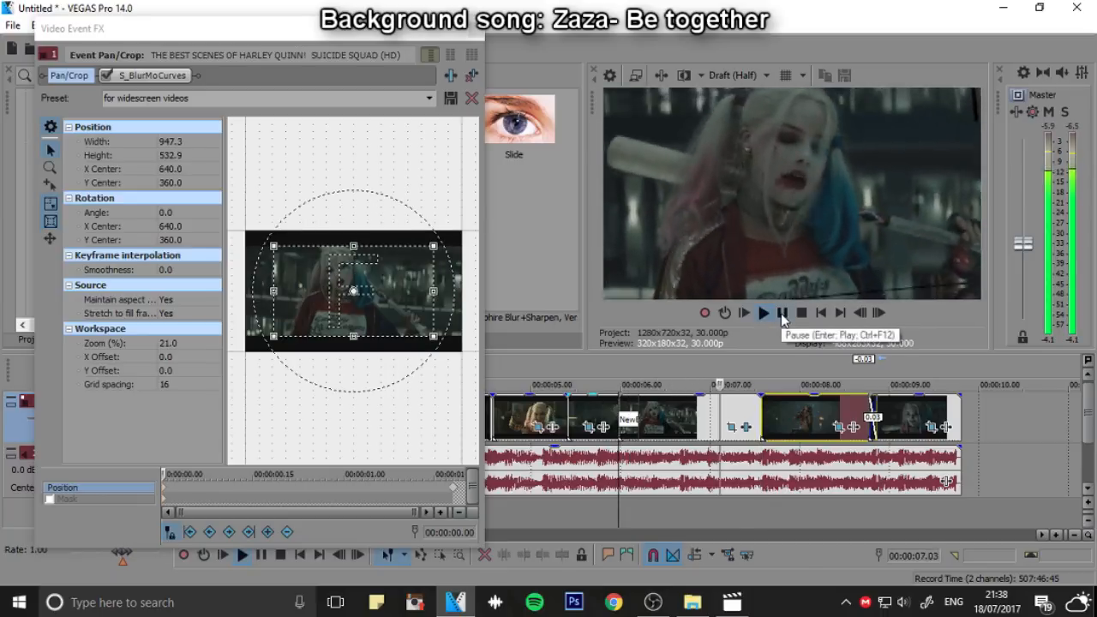
click(783, 313)
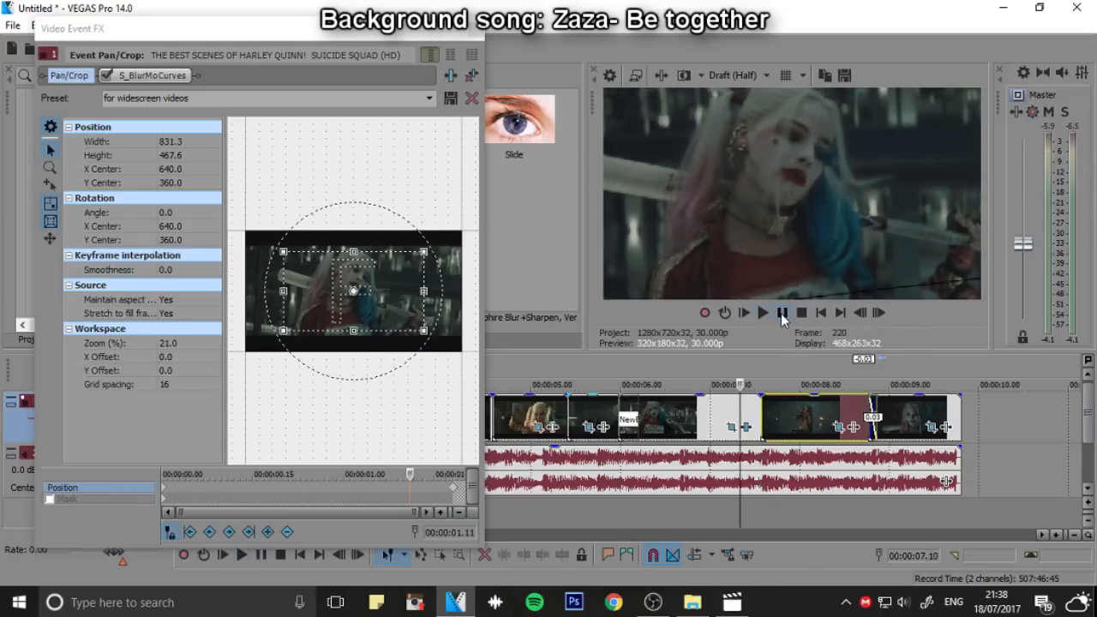
click(717, 382)
click(877, 314)
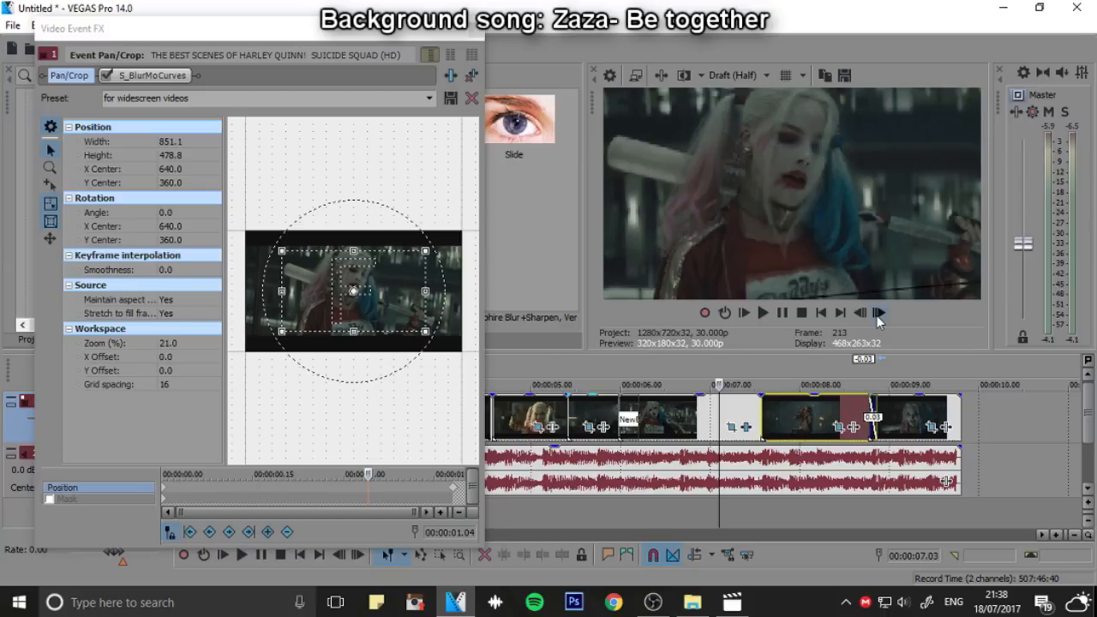
click(878, 314)
click(865, 318)
click(865, 318)
click(865, 318)
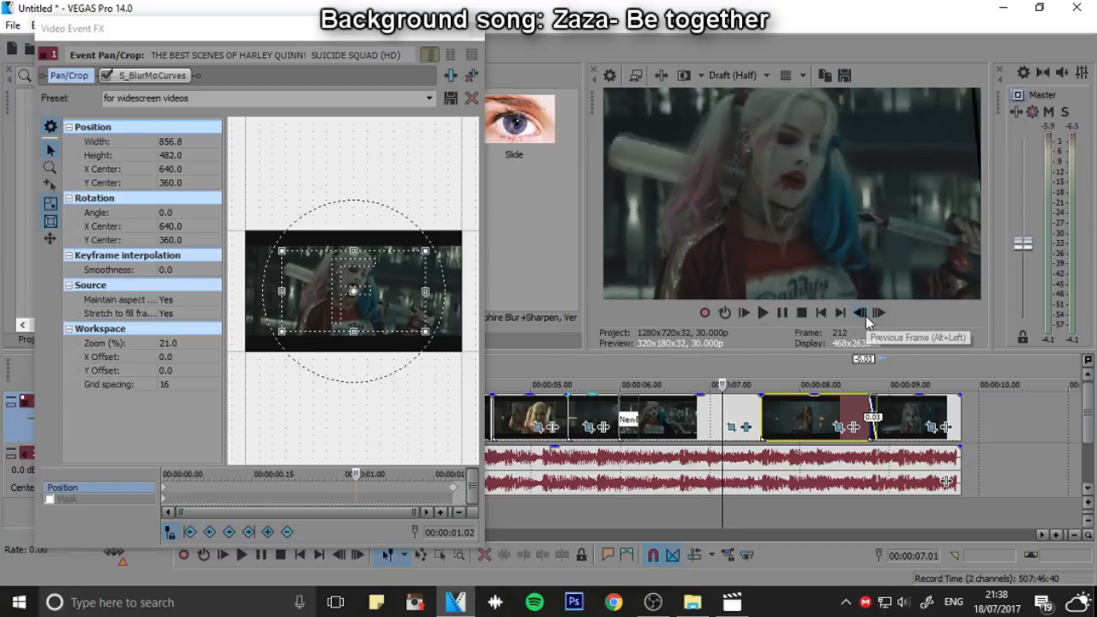
double_click(865, 318)
click(865, 318)
click(865, 318)
click(865, 318)
click(865, 318)
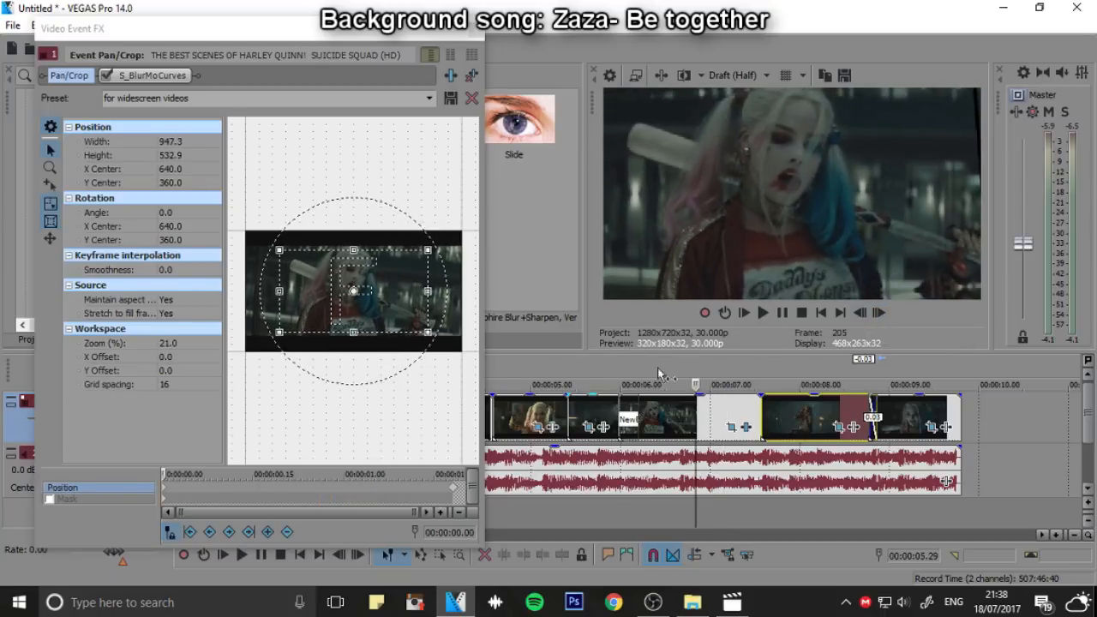
click(619, 383)
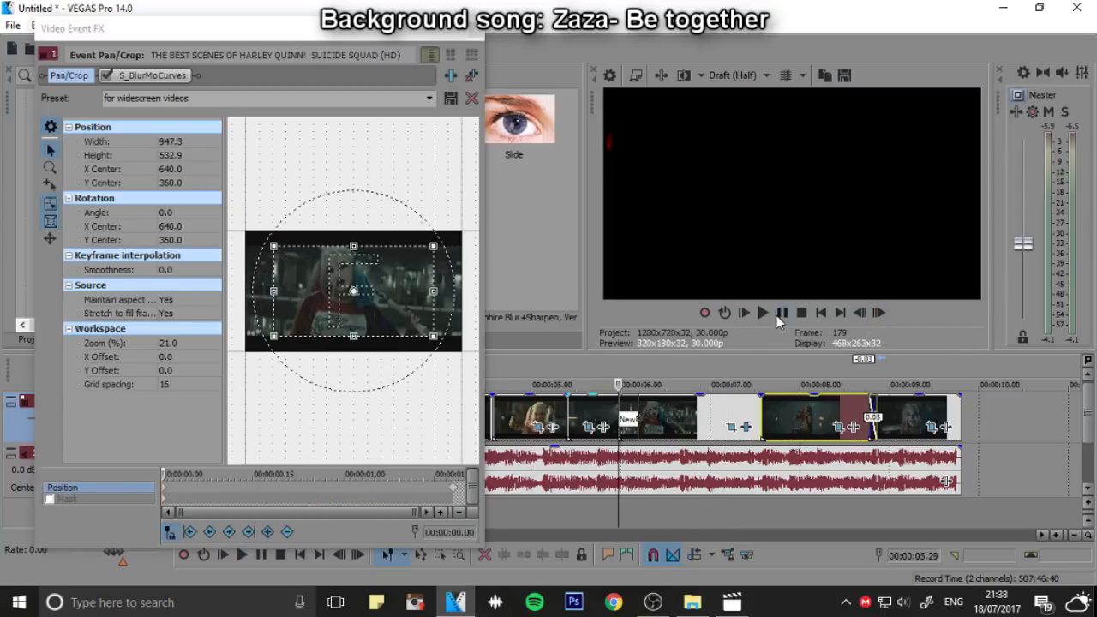
Tighten the Pan/Crop frame at the clip's end to 709.7 by 399.2, centered at 644.8, 321.8, and replay the clip
click(759, 377)
drag(363, 336, 375, 283)
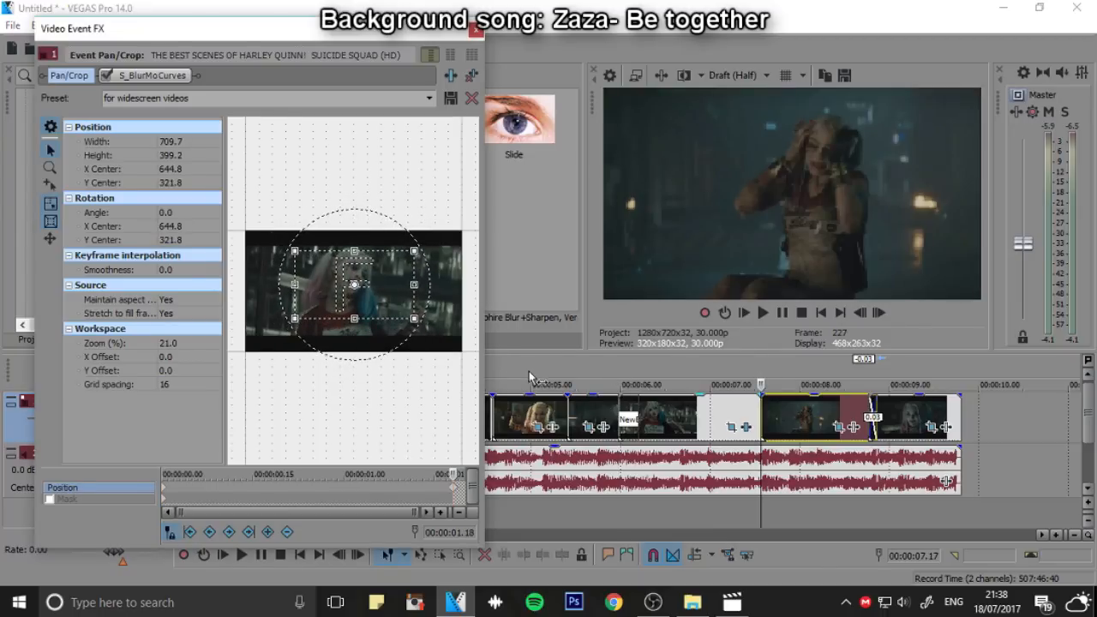
click(618, 377)
key(space)
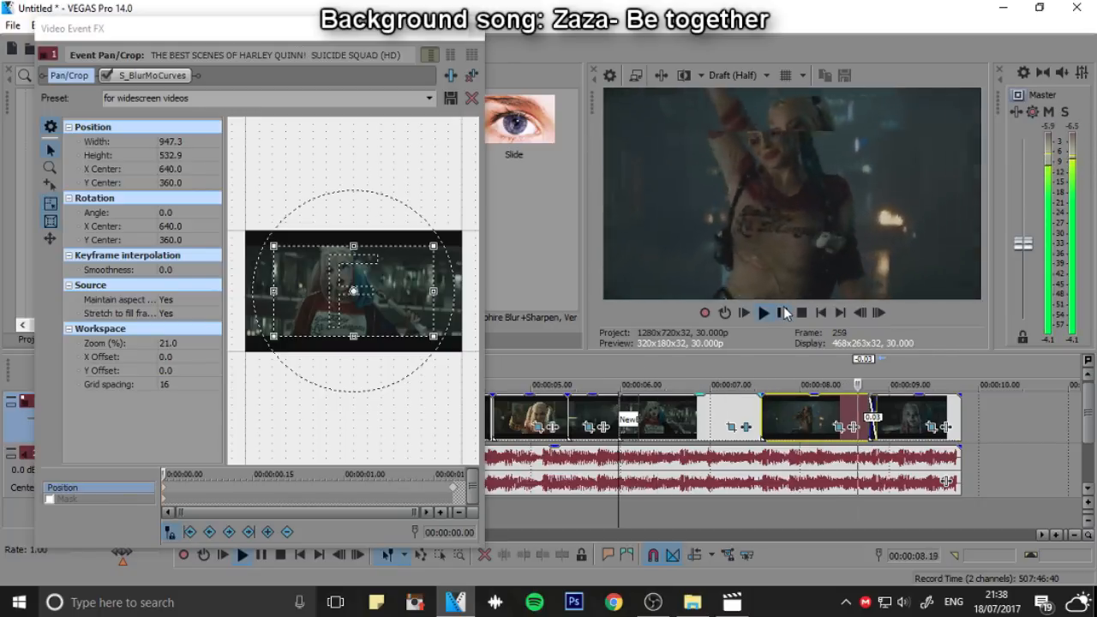
click(784, 311)
click(757, 370)
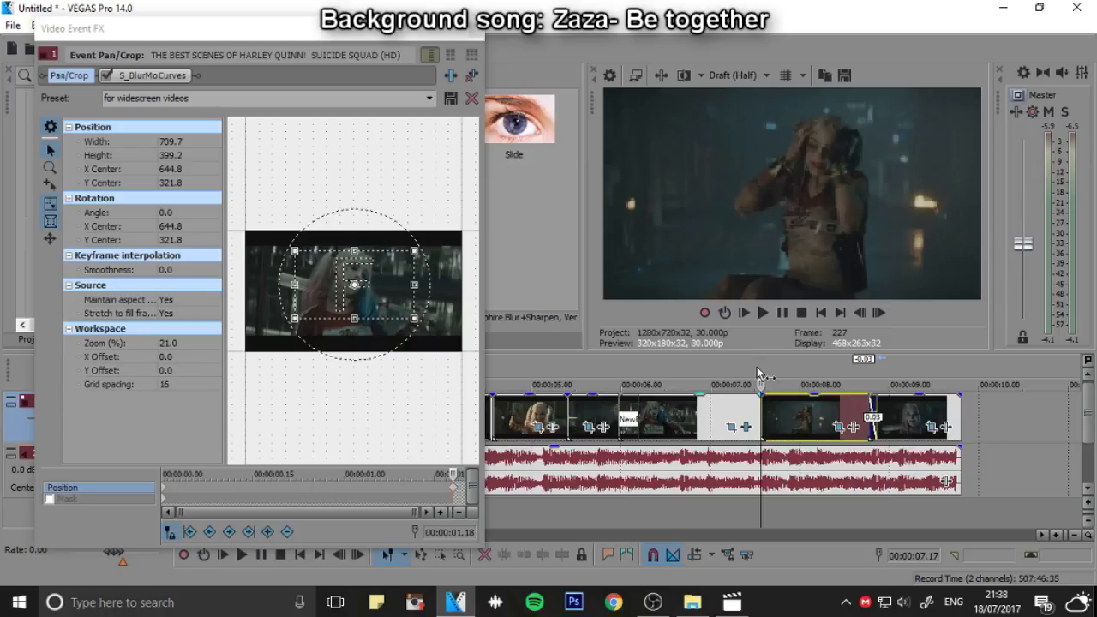
click(473, 28)
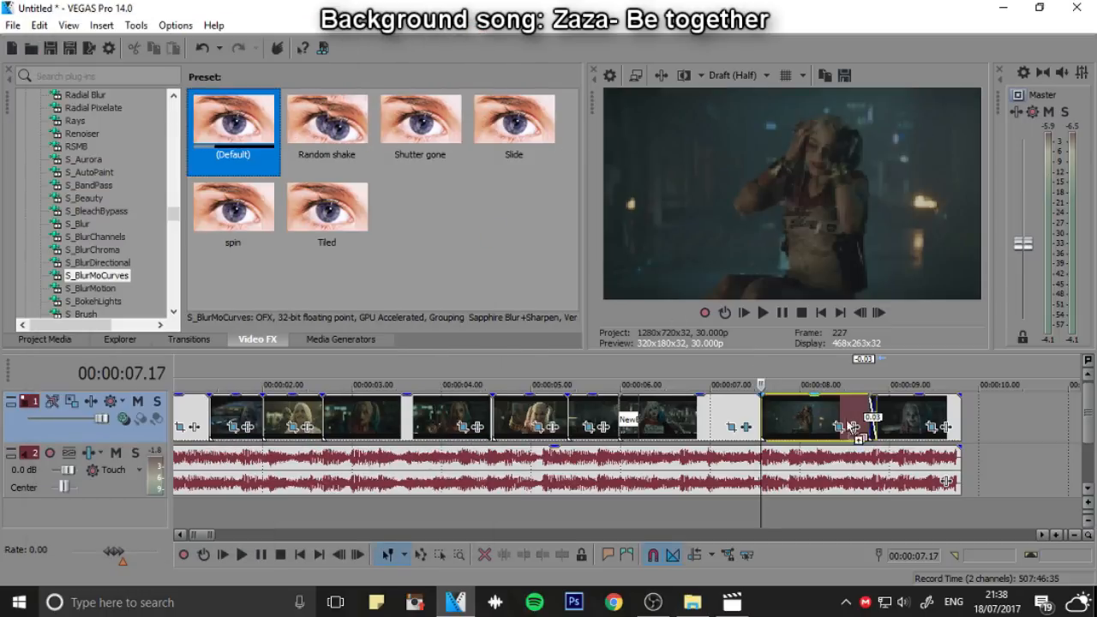
Apply the default S_BlurMoCurves to the dancing clip, with Wrap X and Wrap Y set to Reflect and Shift X animated
drag(806, 417, 806, 418)
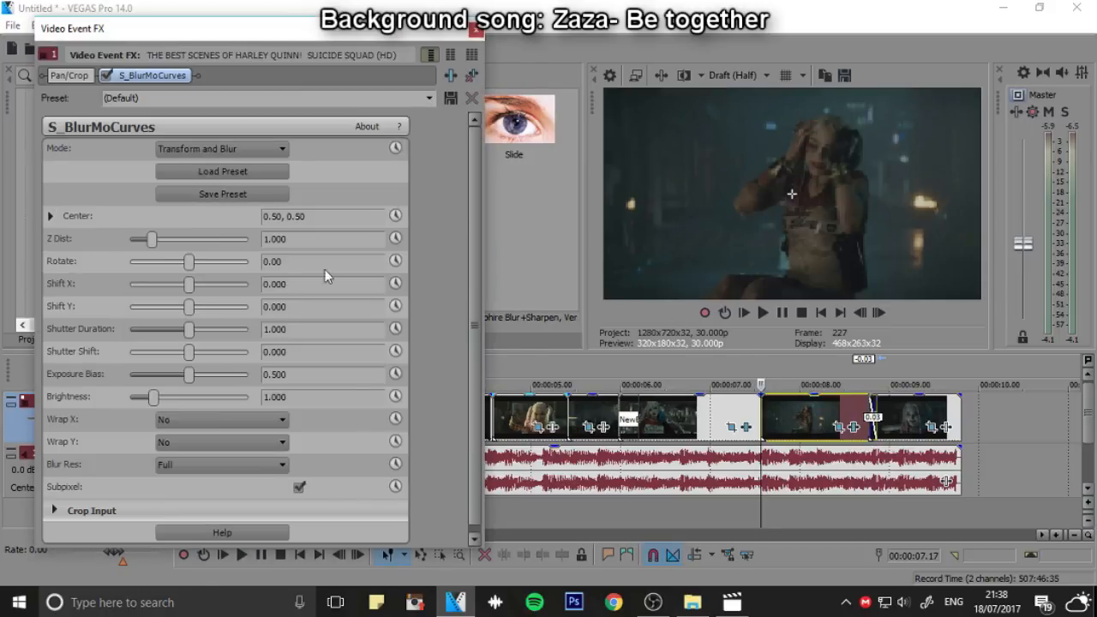
click(239, 422)
click(218, 446)
click(222, 445)
click(211, 478)
click(395, 283)
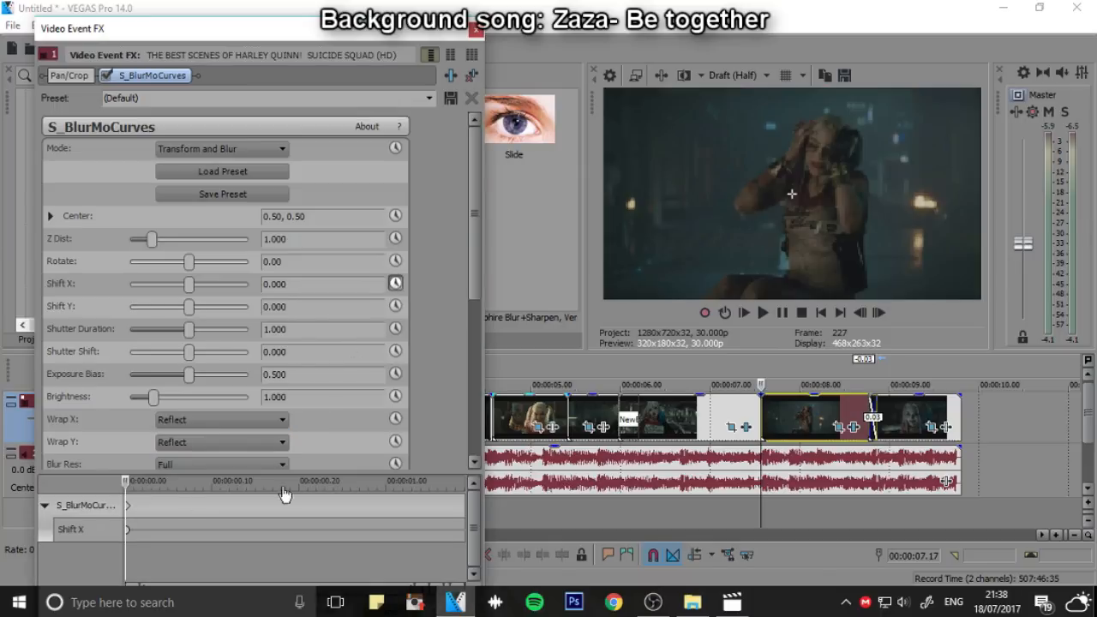
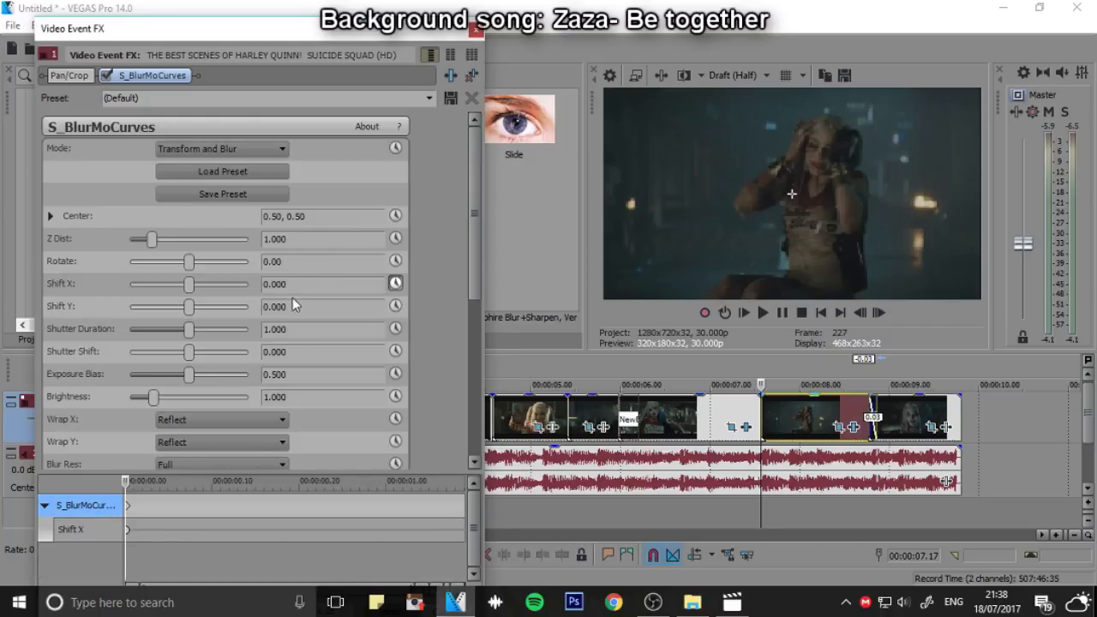
Keyframe the dancing clip's Shift X at -0.473 on its start and 0 four frames in, and play the result
click(229, 281)
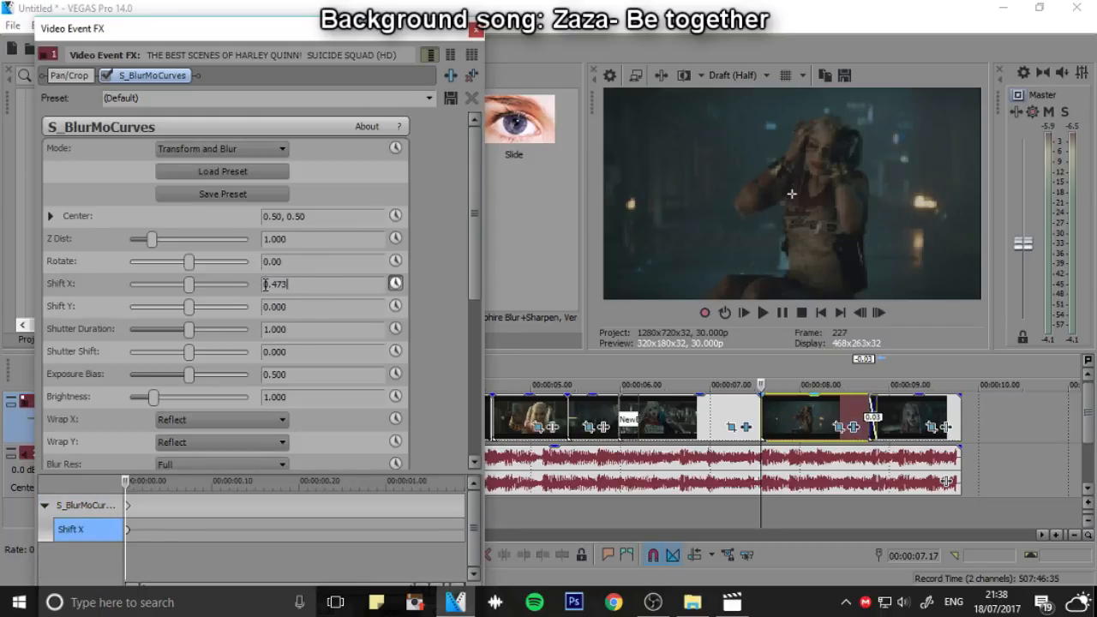
key(Return)
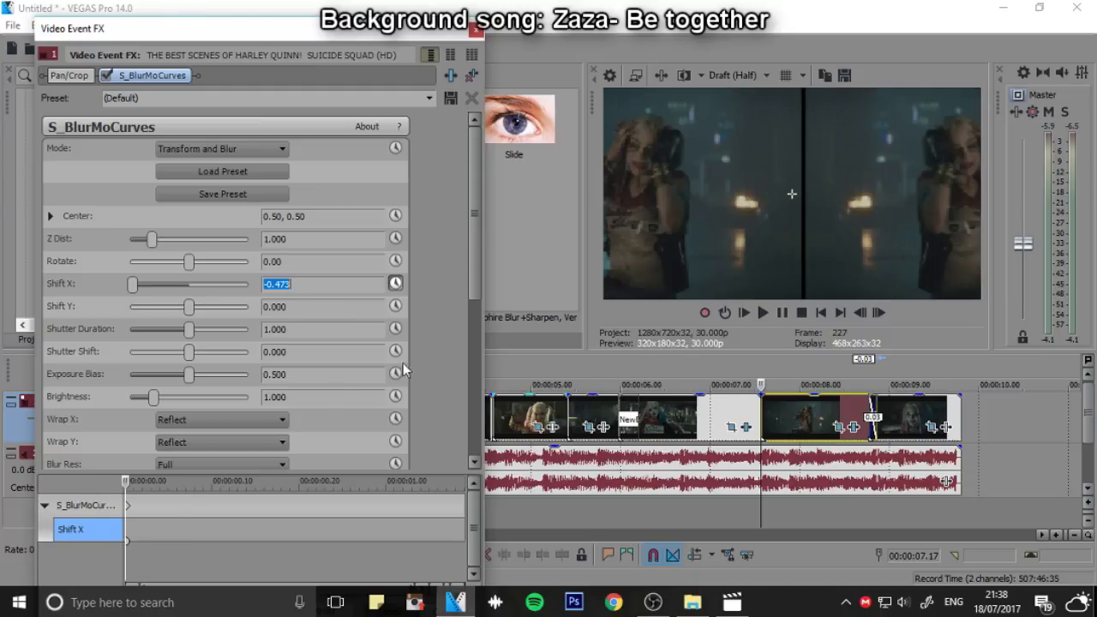
click(882, 315)
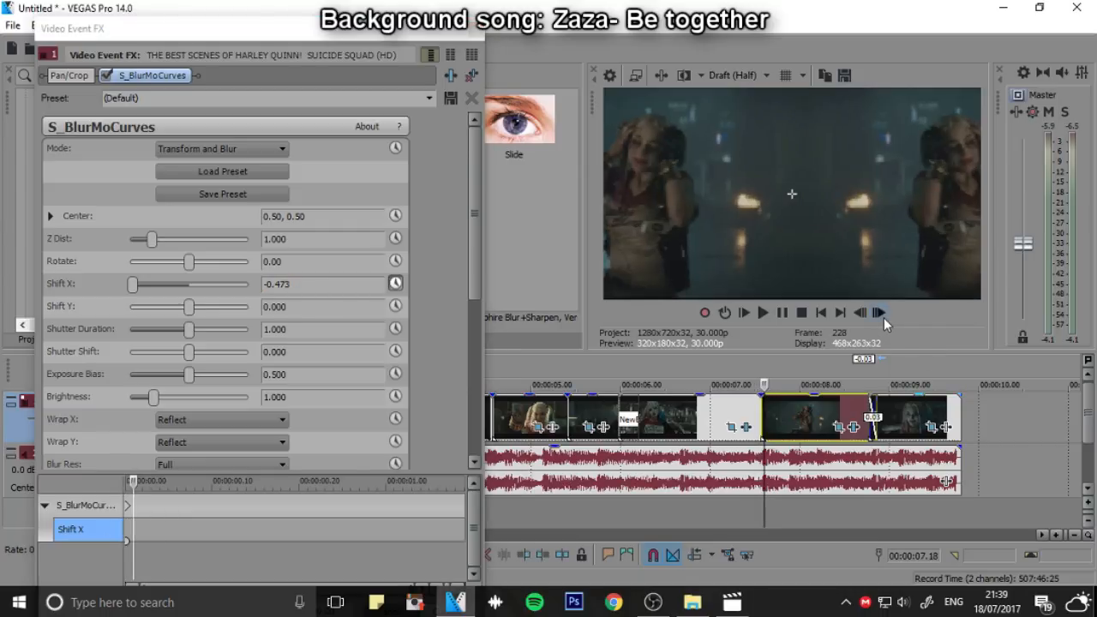
click(881, 314)
click(881, 314)
click(881, 315)
click(283, 284)
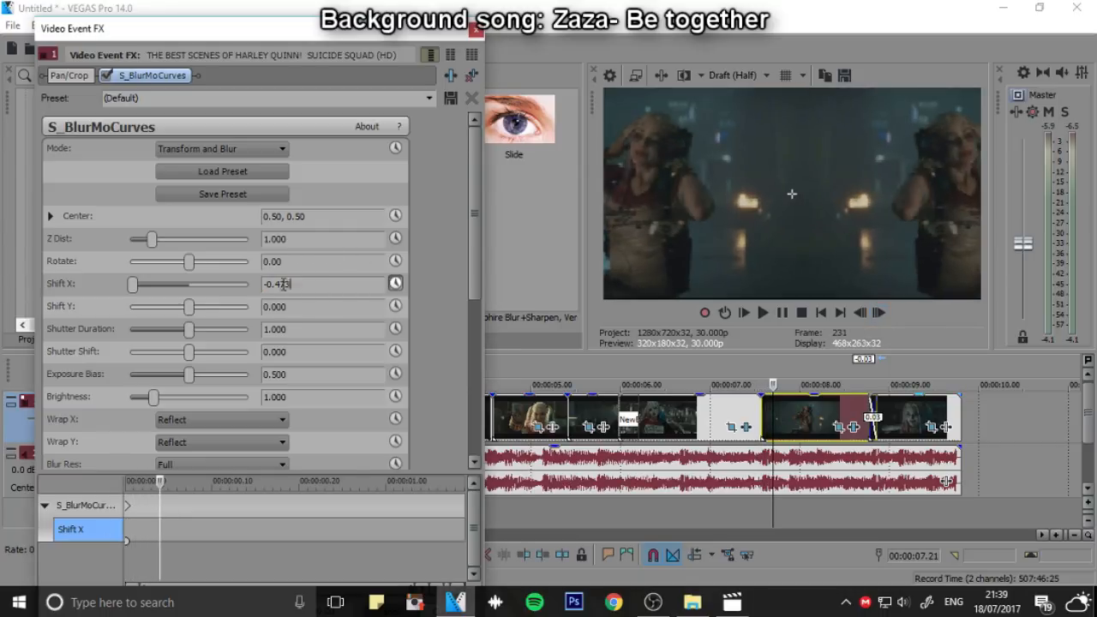
text(0)
key(Return)
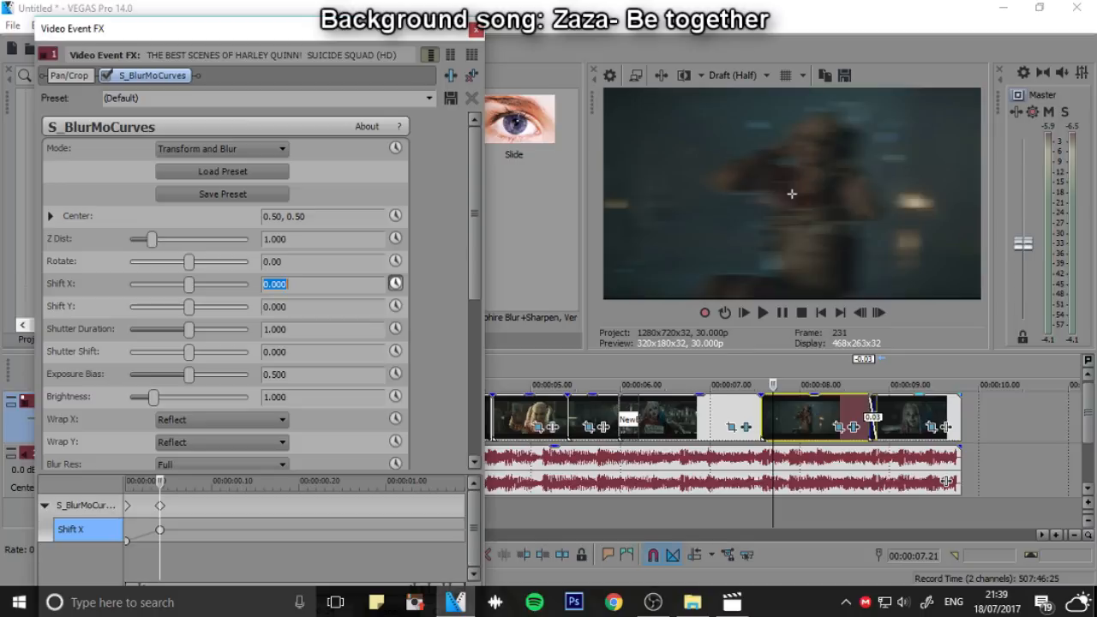
click(638, 355)
key(space)
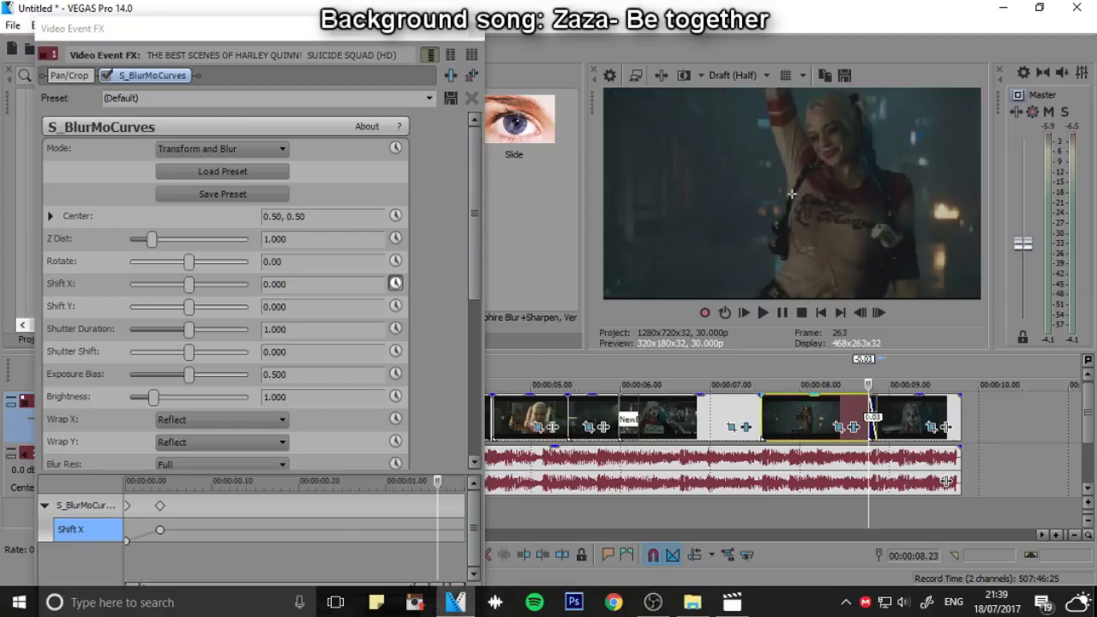
Animate the dancing clip's Rotate in S_BlurMoCurves, setting it to 7 at the clip's end
drag(335, 29, 357, 120)
drag(358, 125, 359, 52)
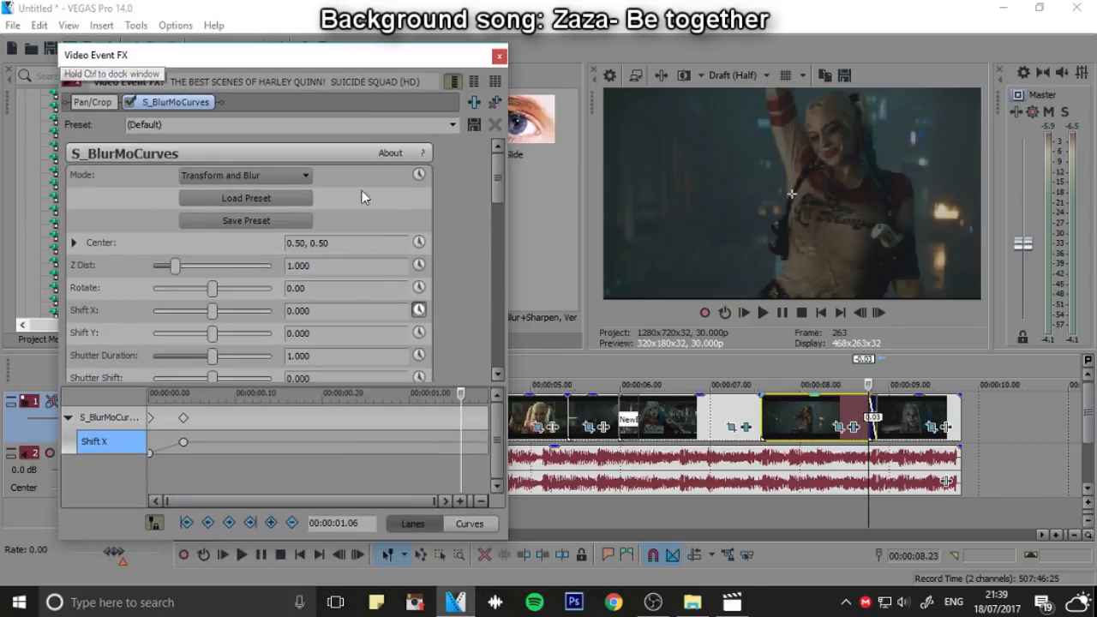
click(418, 289)
drag(463, 399, 492, 402)
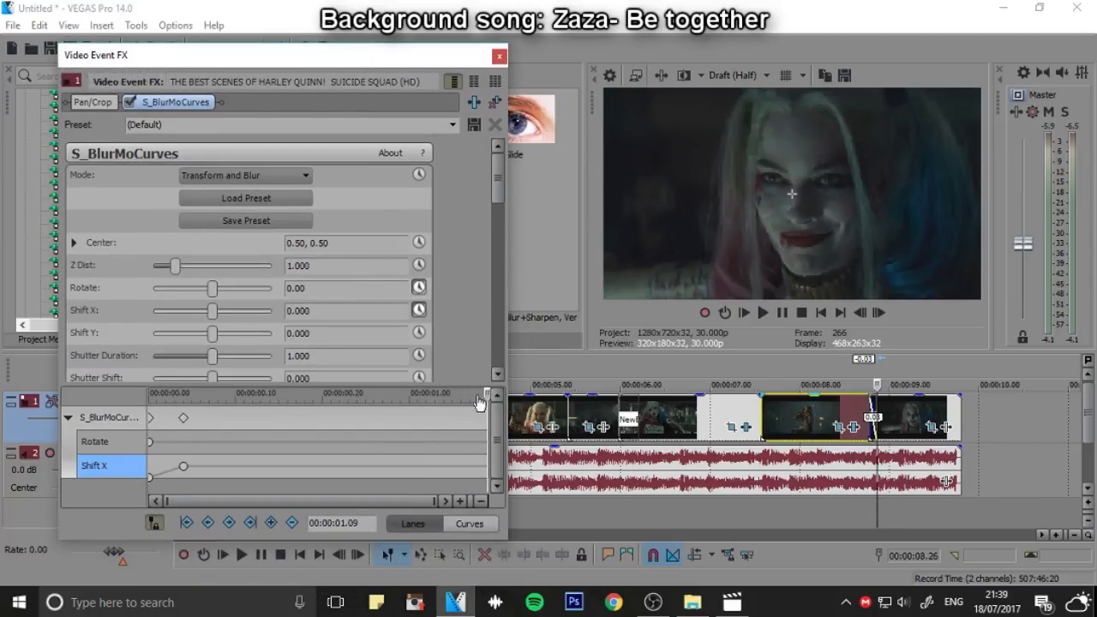
click(398, 441)
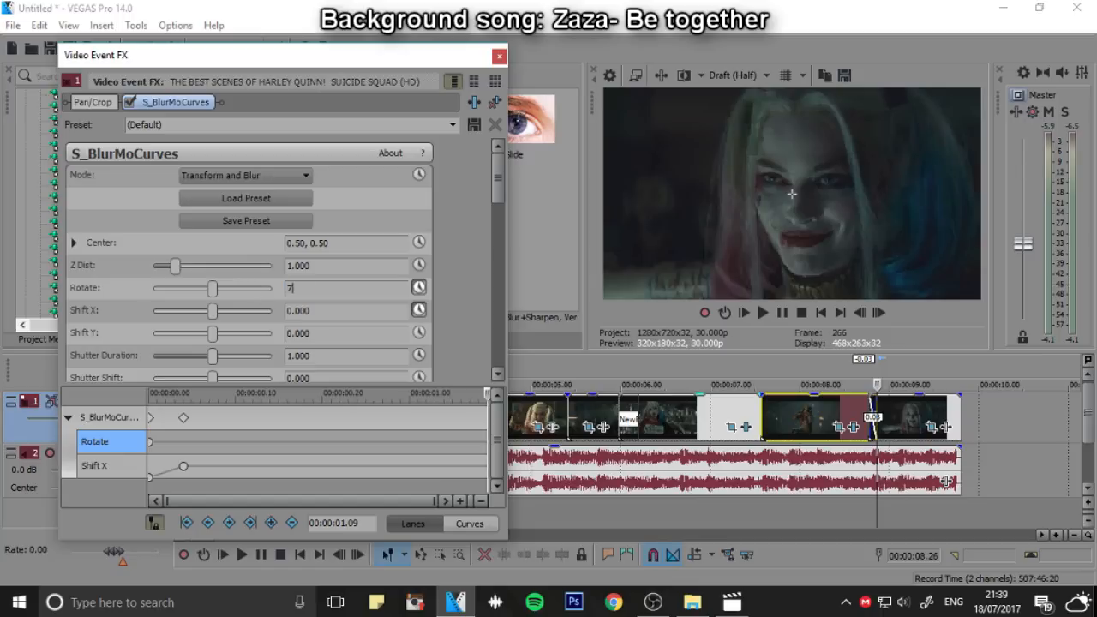
text(7)
key(Return)
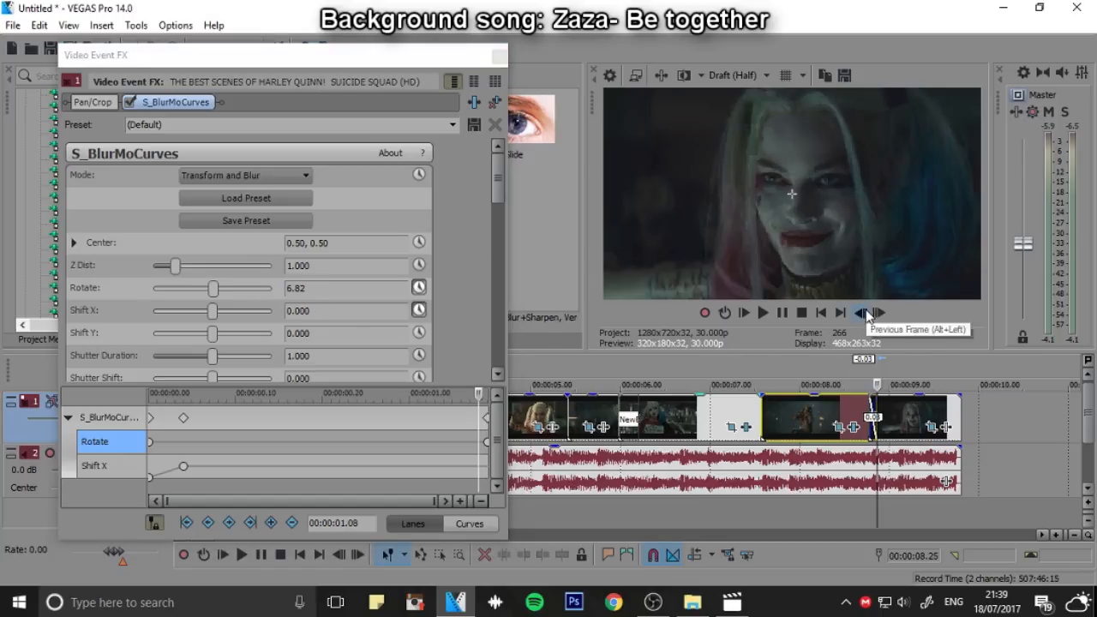
Replay the dancing clip several times and check its rotation and Pan/Crop movement
click(860, 313)
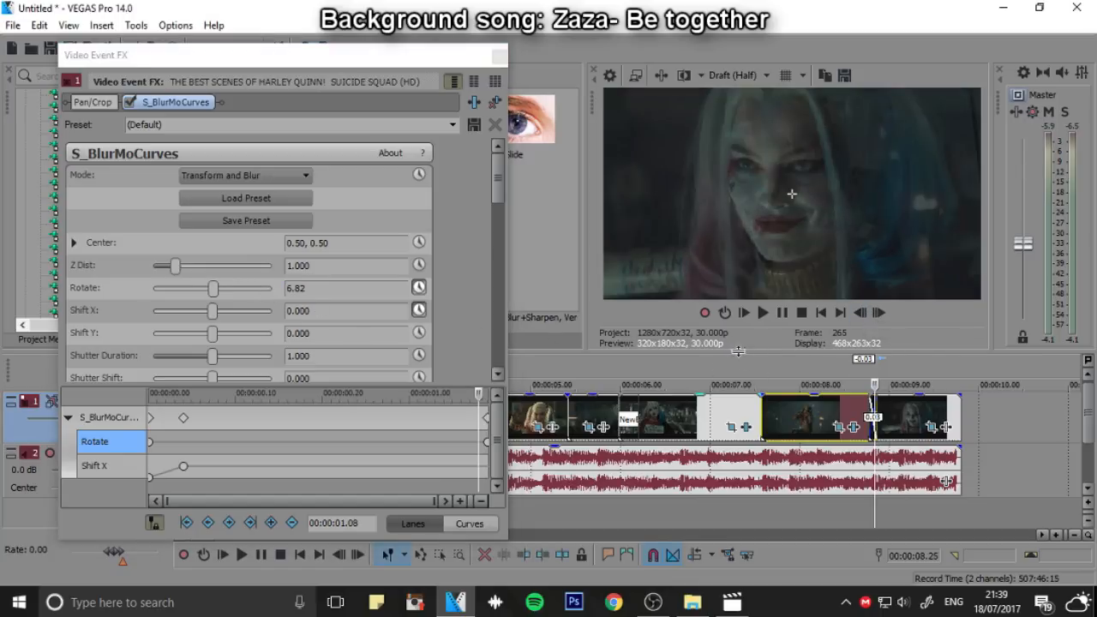
click(735, 385)
click(766, 314)
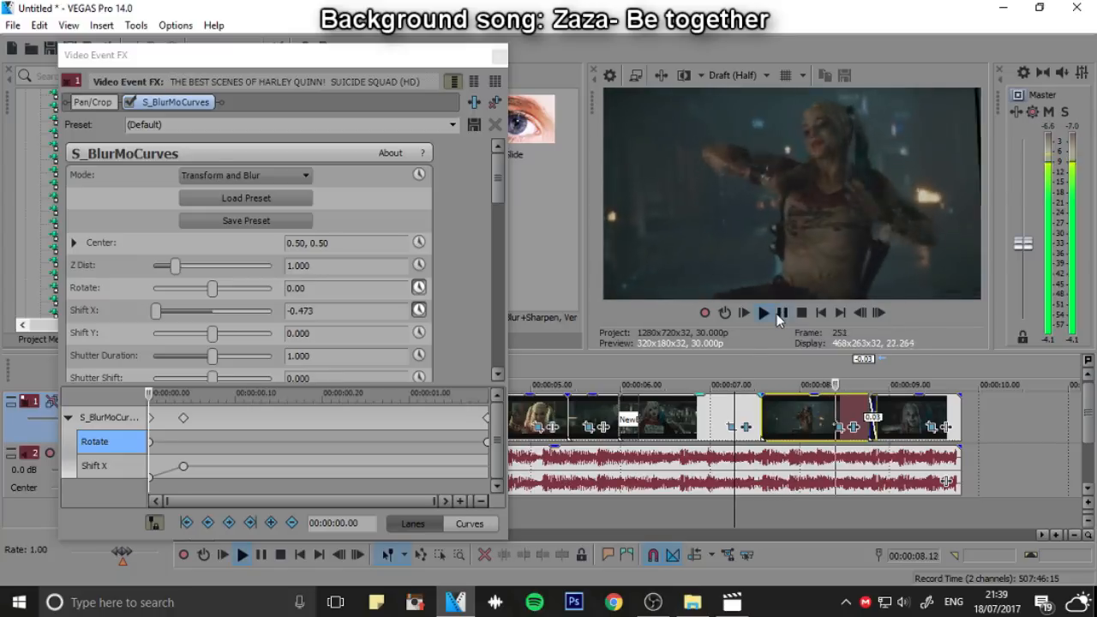
click(779, 313)
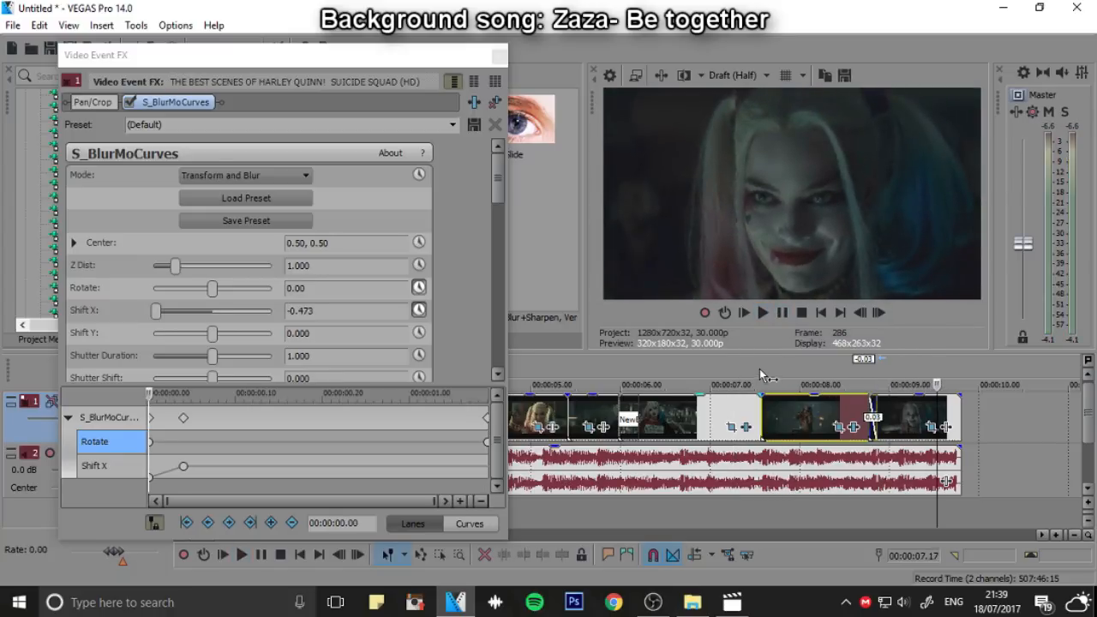
click(760, 377)
click(765, 313)
click(782, 313)
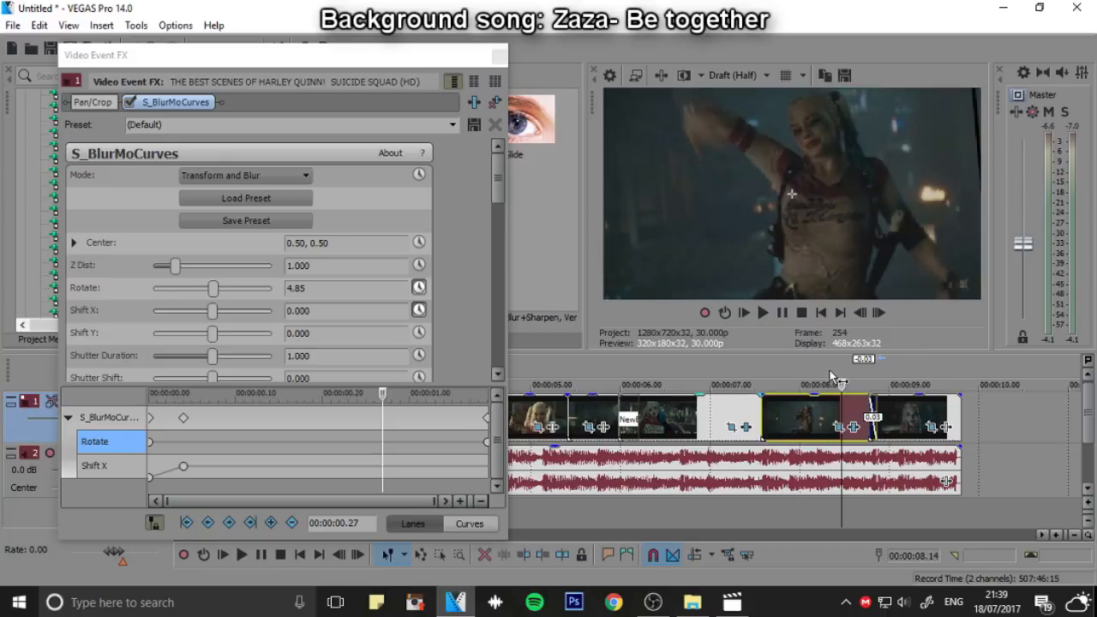
click(763, 372)
click(852, 426)
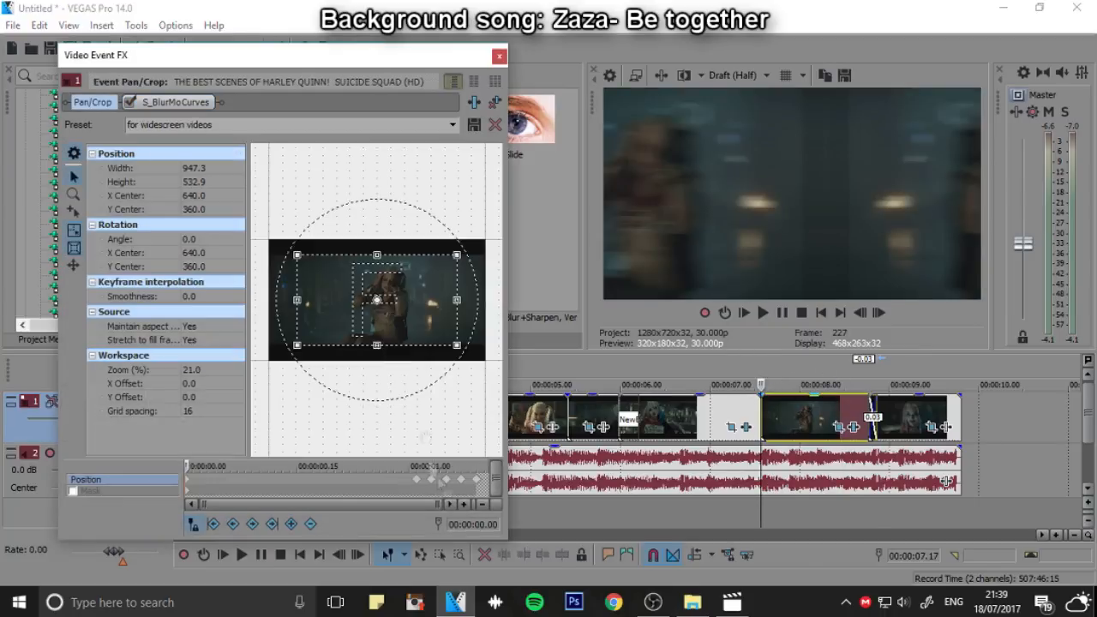
click(763, 313)
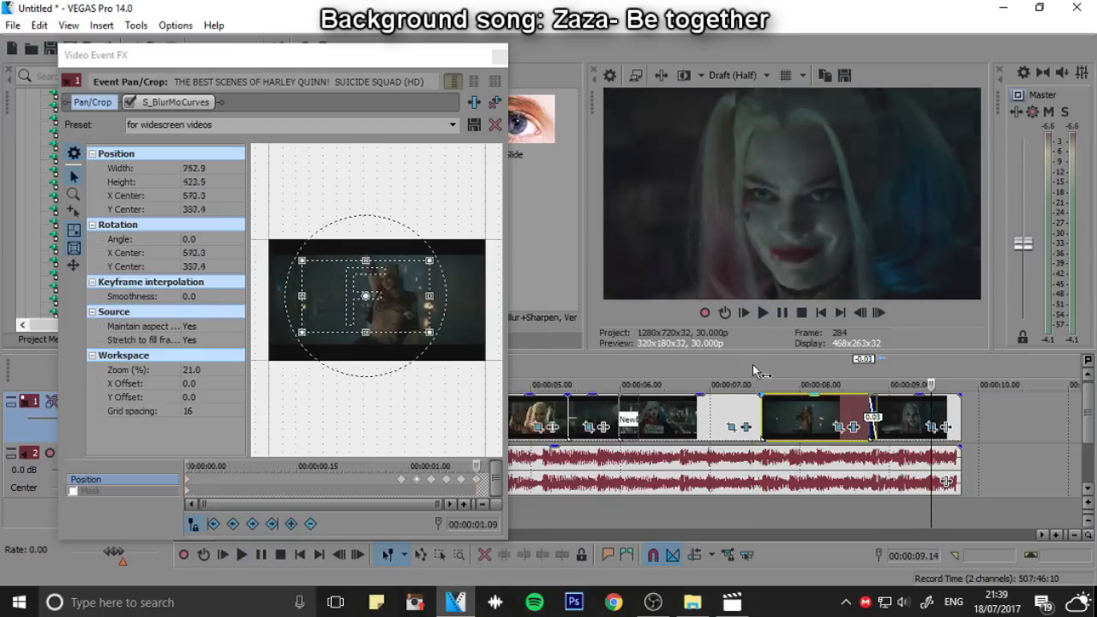
Delete the Rotate keyframe at 00:00:01.17 in the S_BlurMoCurves effect of the clip before the dancing clip
click(746, 427)
click(746, 427)
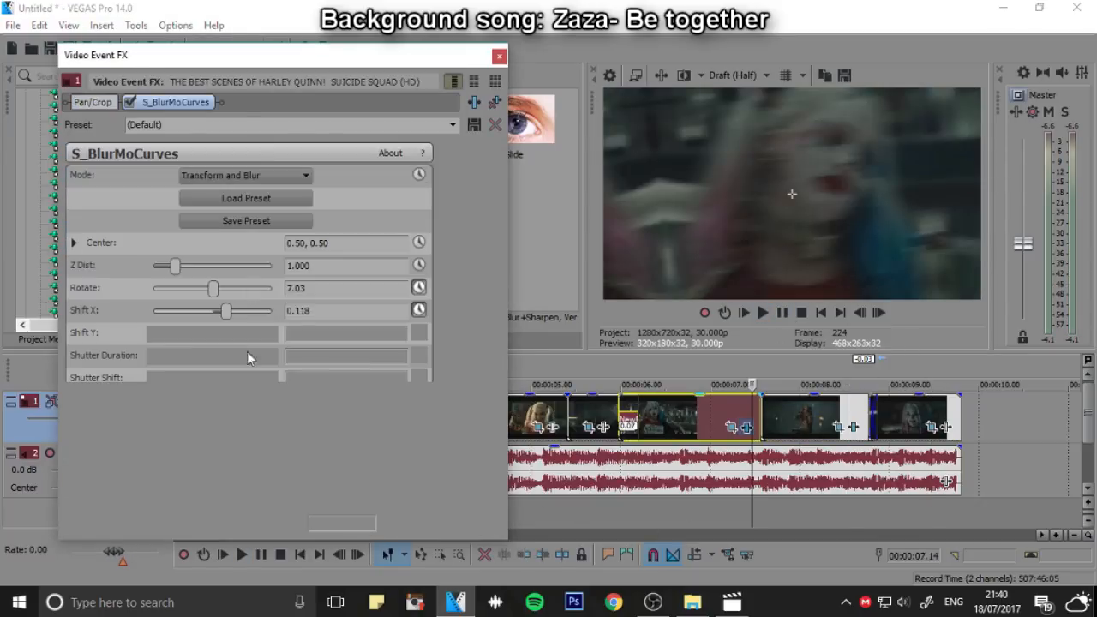
click(126, 446)
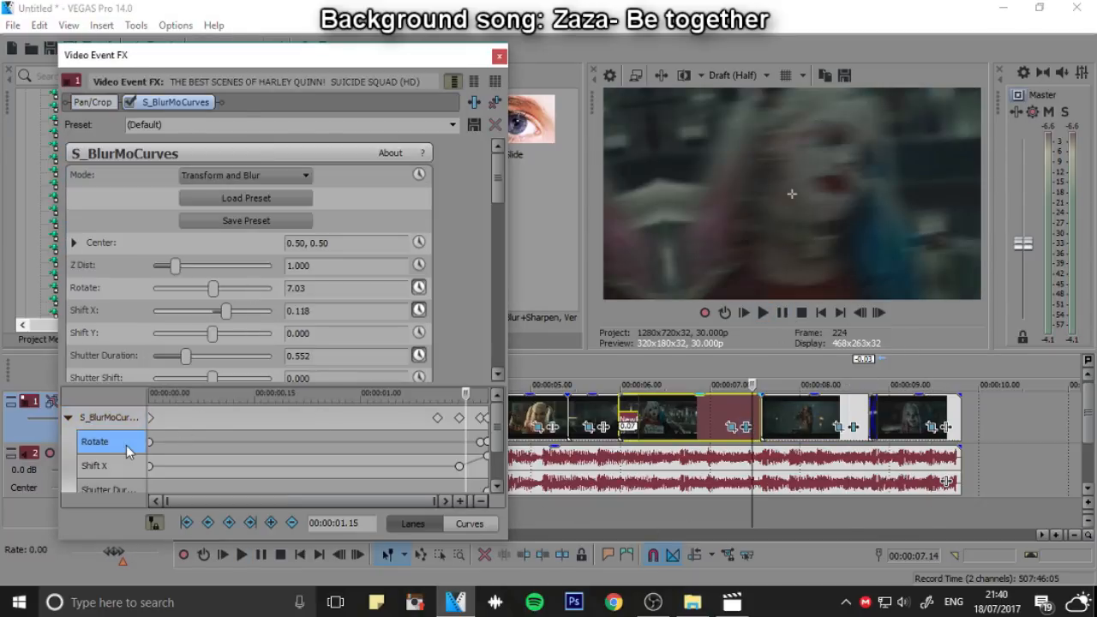
click(481, 442)
right_click(481, 442)
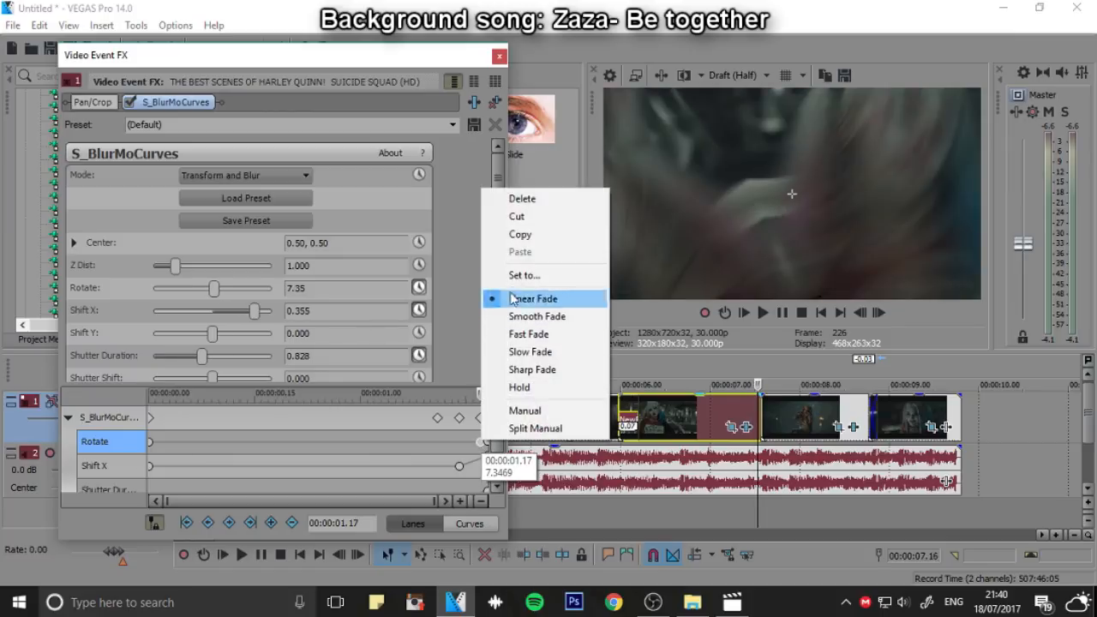
click(524, 201)
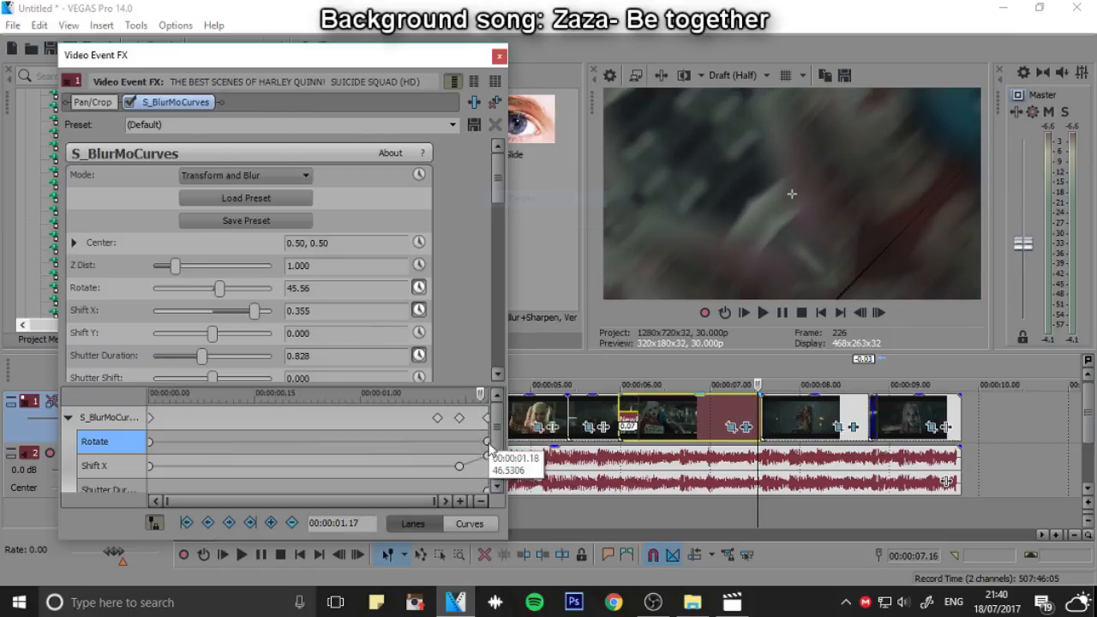
Delete the Rotate keyframe at the end of the dancing clip's S_BlurMoCurves effect
click(852, 428)
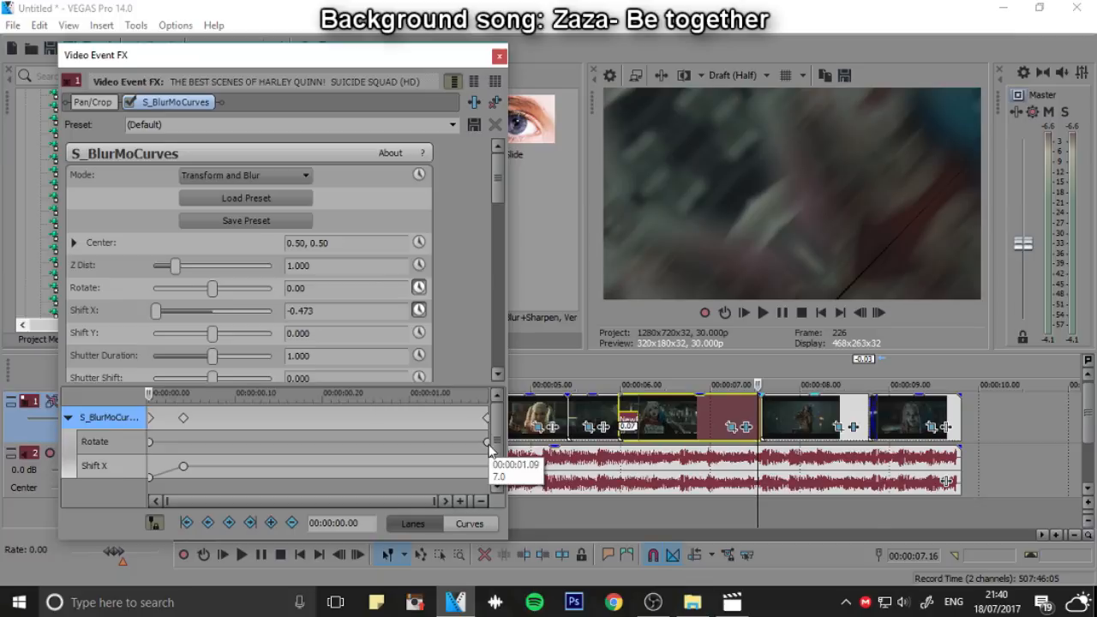
click(487, 442)
right_click(488, 443)
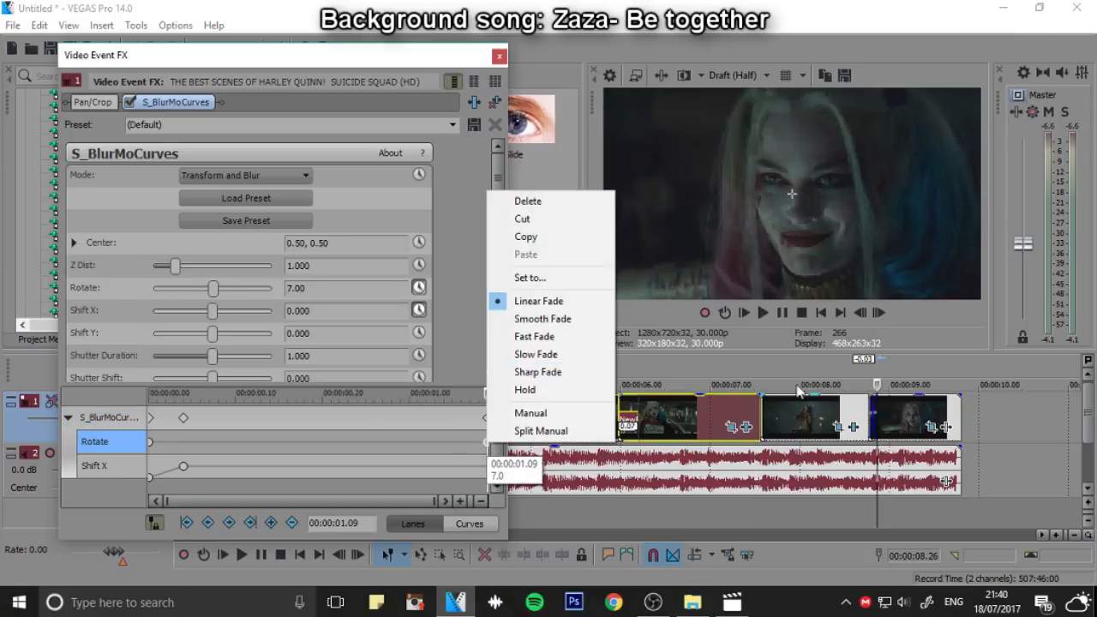
click(547, 204)
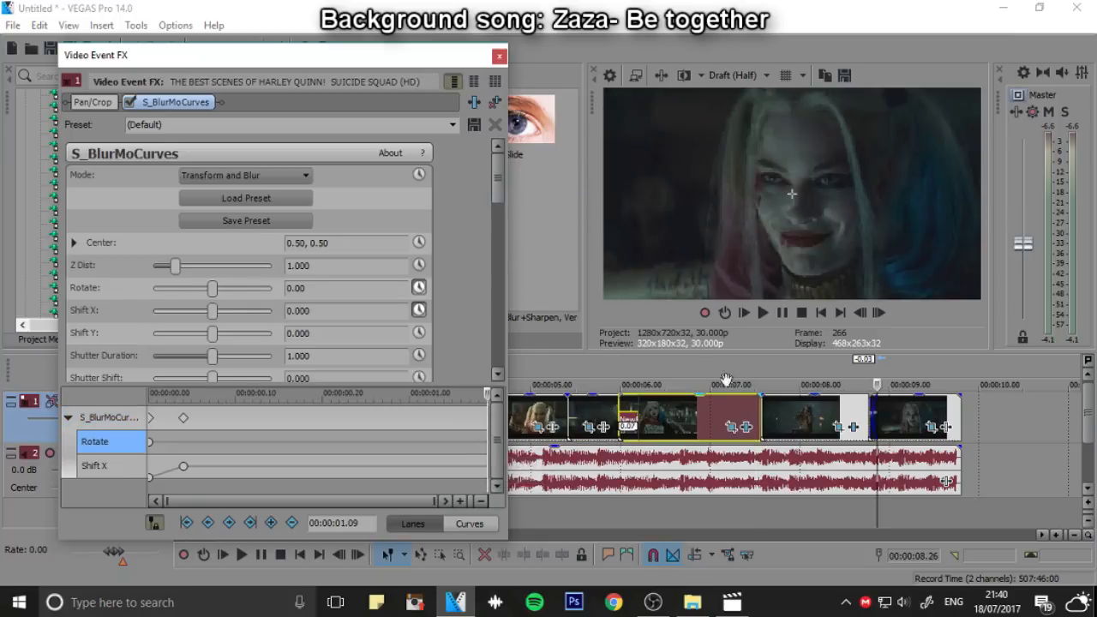
Play the clip before the dancing clip, delete its S_BlurMoCurves Rotate keyframe at 00:00:01.18, and close the effect settings
click(630, 375)
click(762, 313)
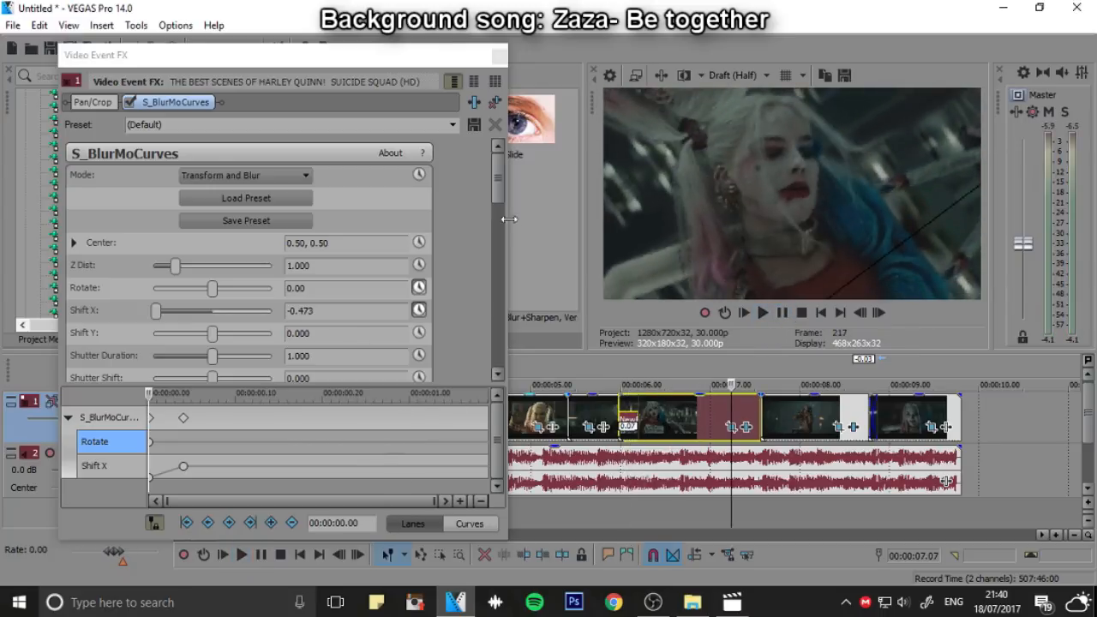
click(745, 427)
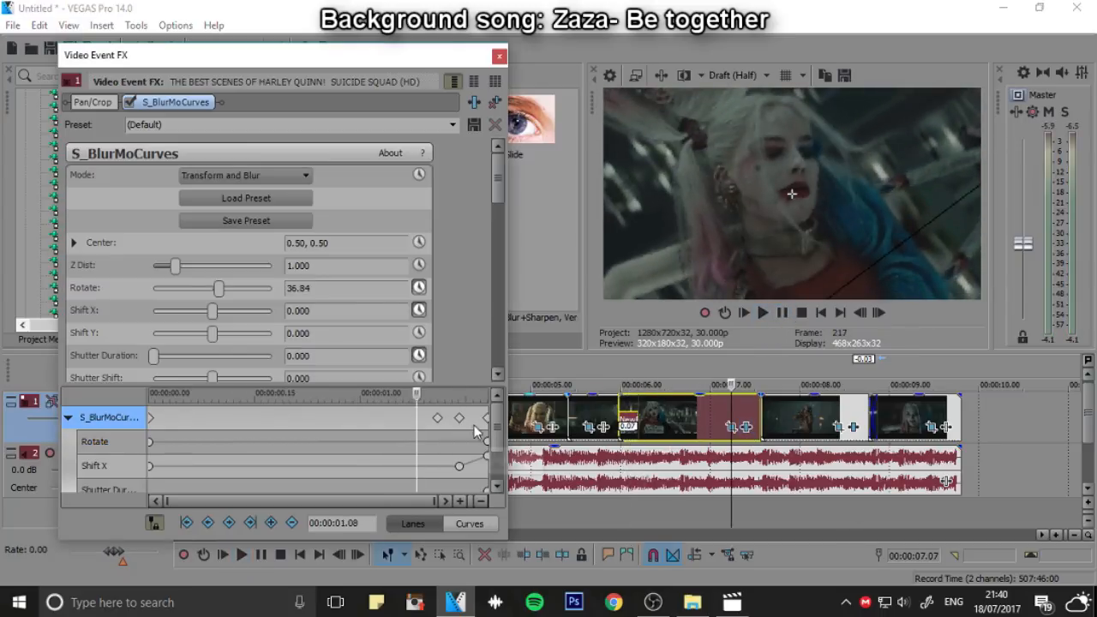
click(486, 442)
right_click(486, 442)
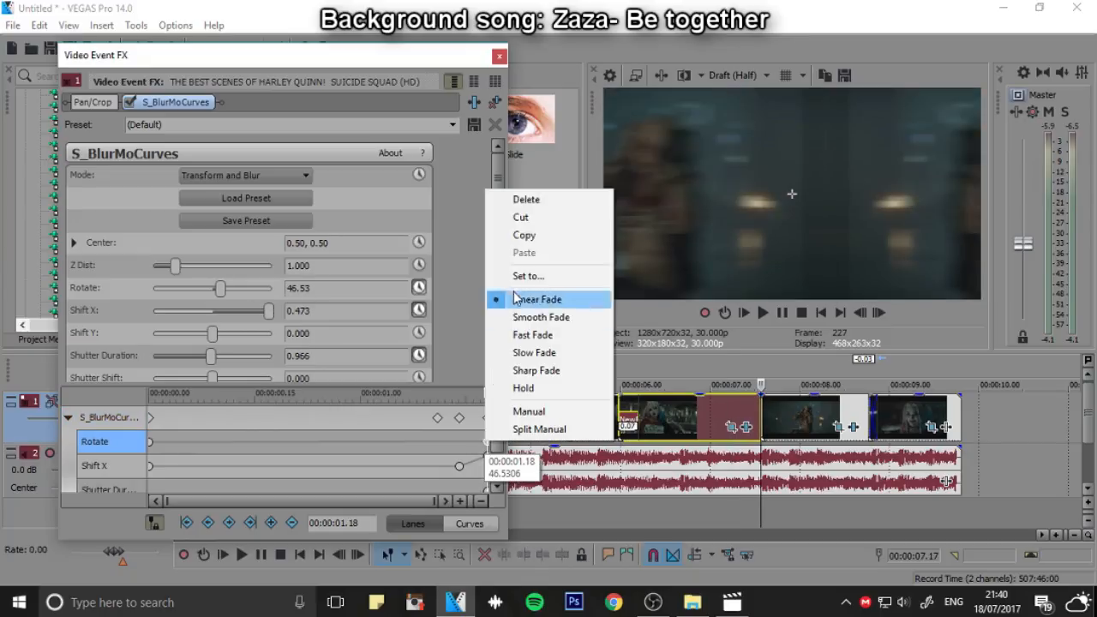
click(548, 204)
click(499, 56)
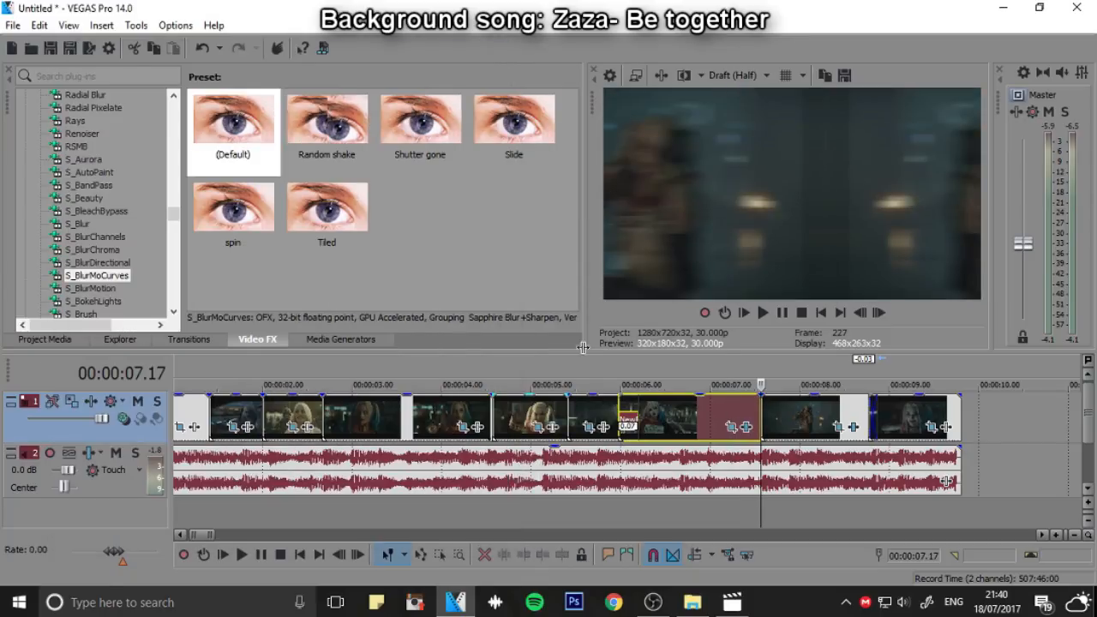
Replay the edit's last clips twice to check the slide into the dancing clip
click(567, 364)
key(space)
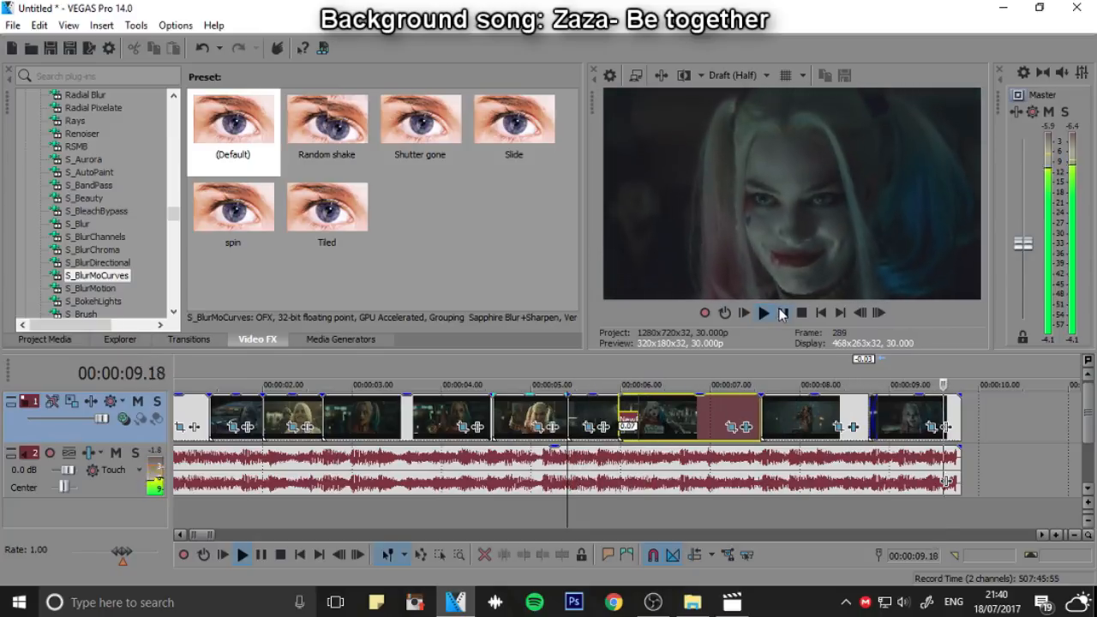
click(780, 312)
click(669, 362)
key(space)
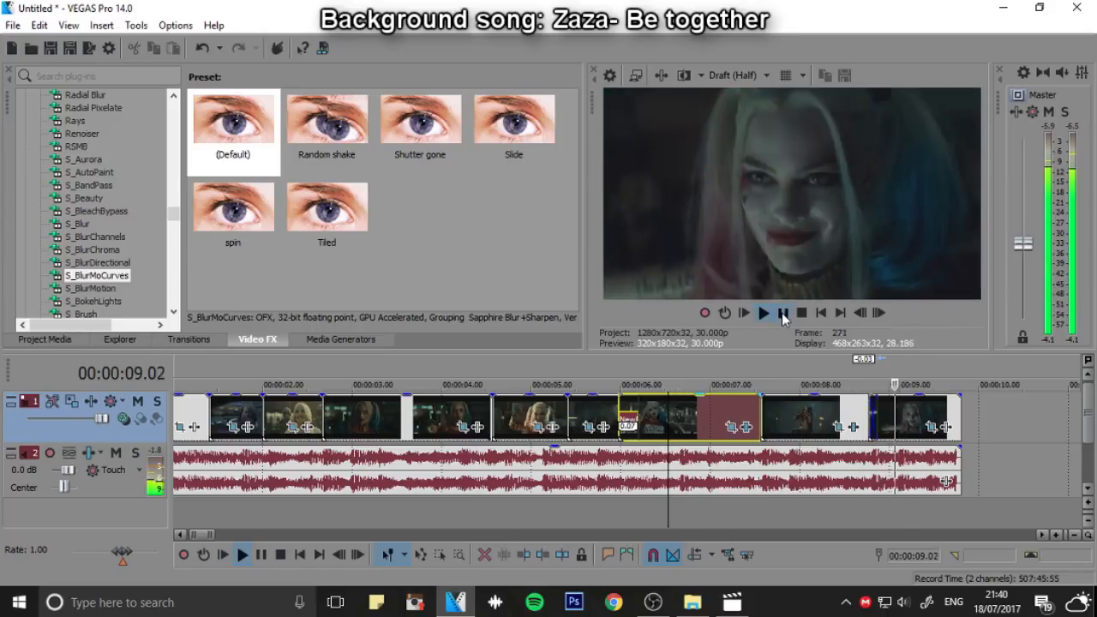
click(780, 313)
Open the first clip's Pan/Crop and tighten its frame to 886.2 by 498.5, centered at 575.5, 342.8, near the clip's end
click(822, 313)
scroll(774, 452, down, 2)
scroll(773, 452, up, 2)
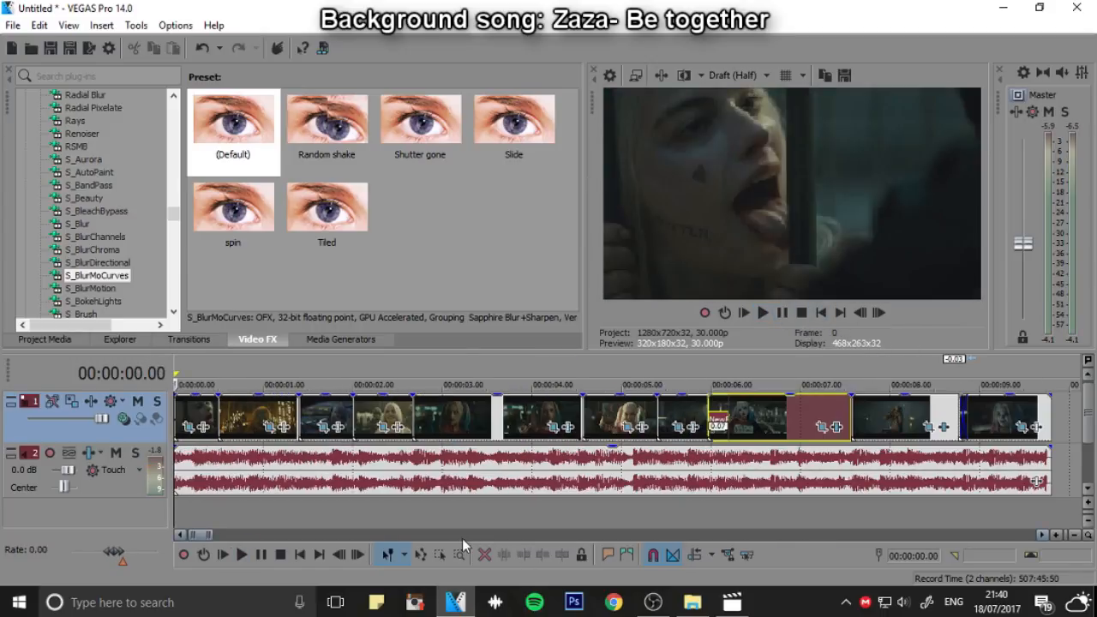
scroll(307, 454, up, 2)
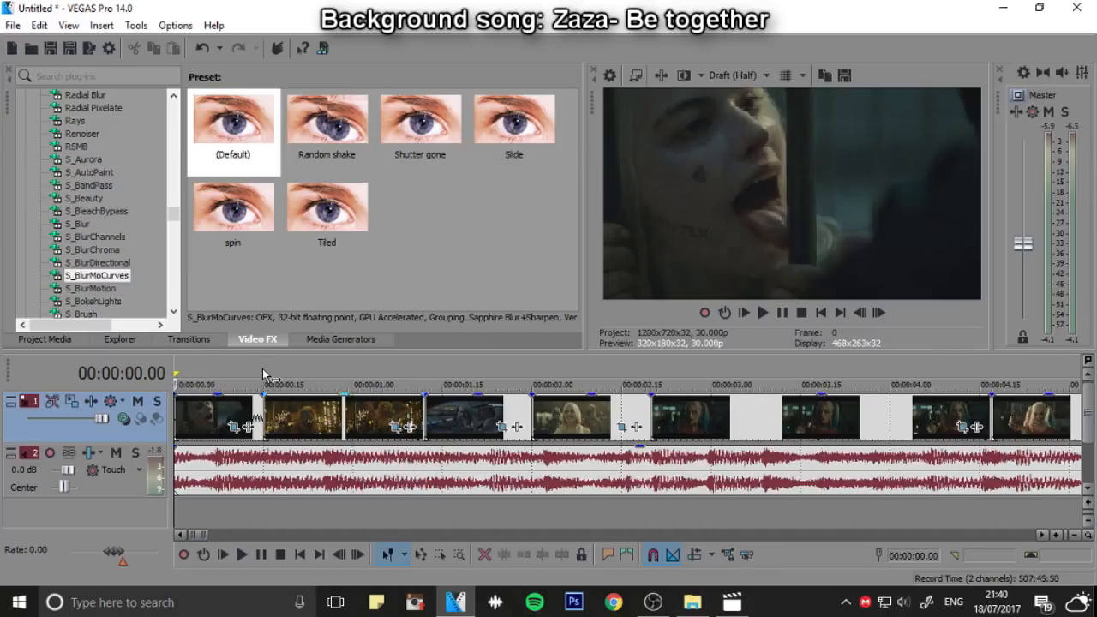
click(262, 375)
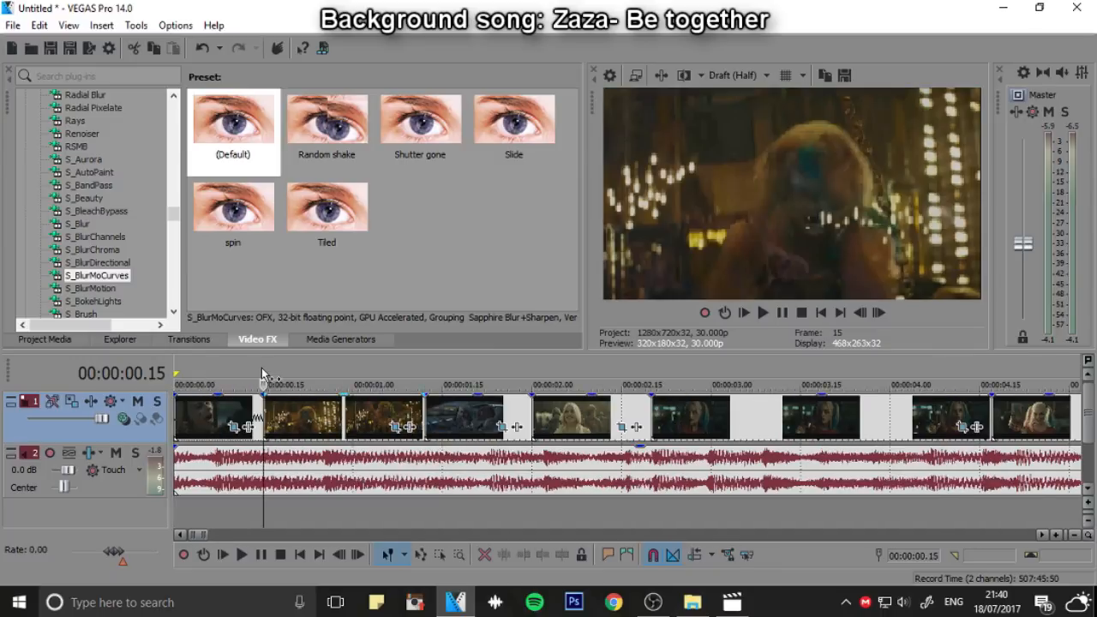
click(233, 427)
drag(402, 67, 671, 48)
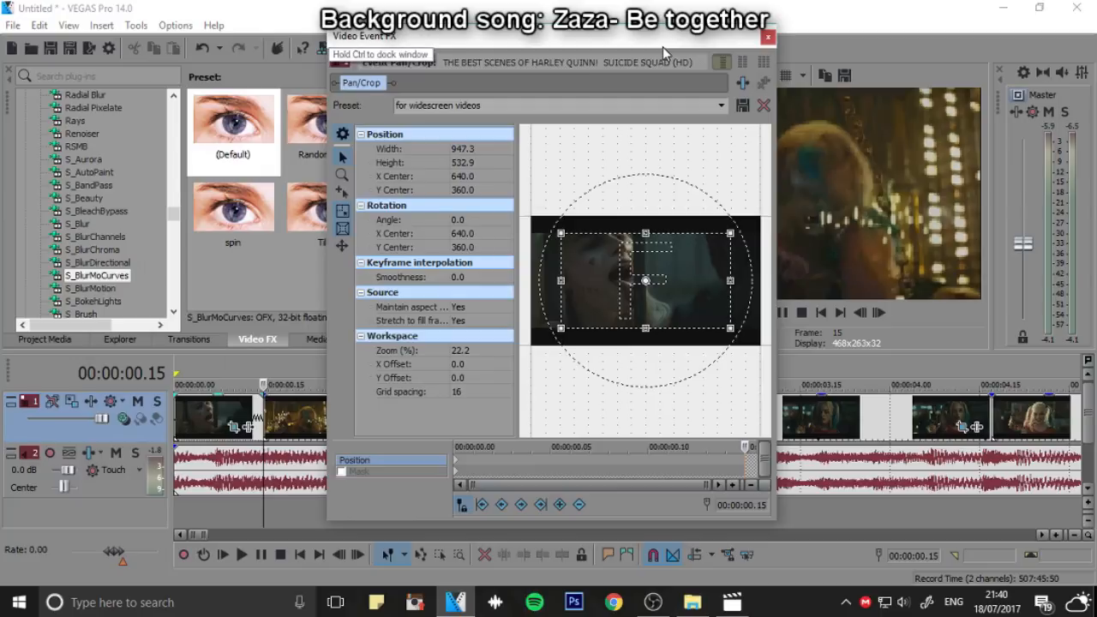
scroll(661, 395, up, 1)
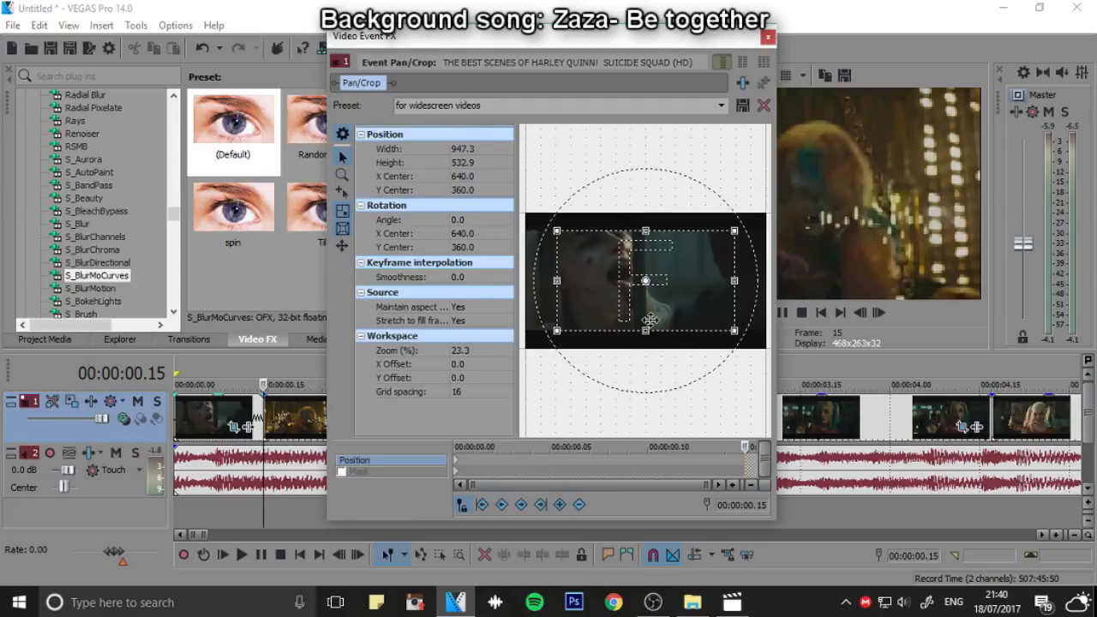
drag(645, 330, 650, 304)
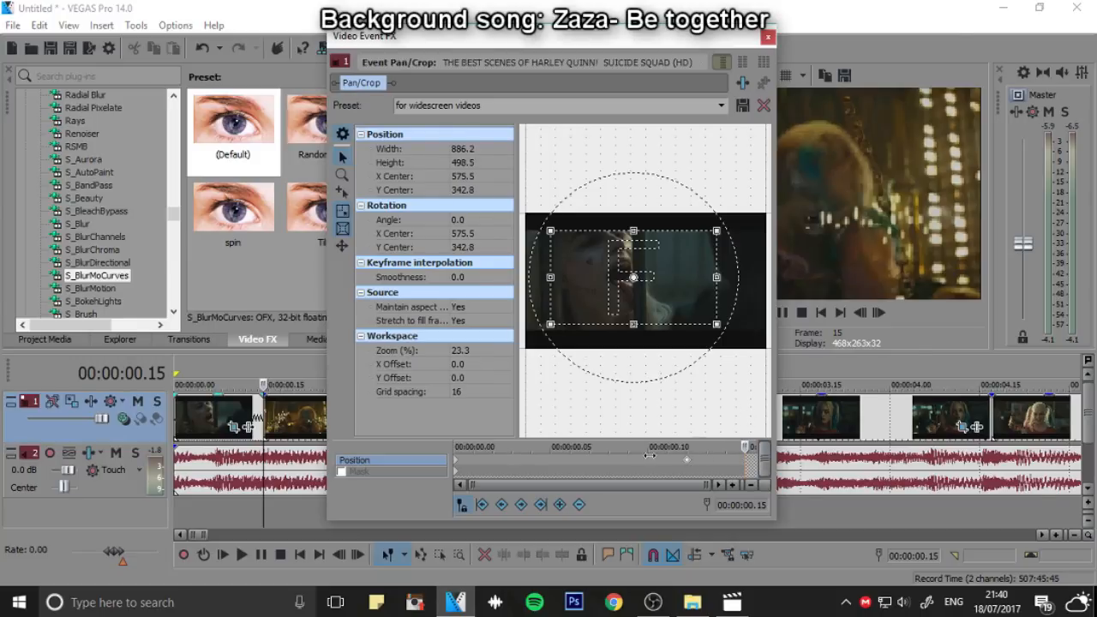
Tighten the crop frame further at the end of the first clip, play the zoom back from its start, and close Pan/Crop
drag(658, 328, 653, 295)
drag(732, 445, 455, 446)
drag(642, 37, 442, 41)
click(786, 312)
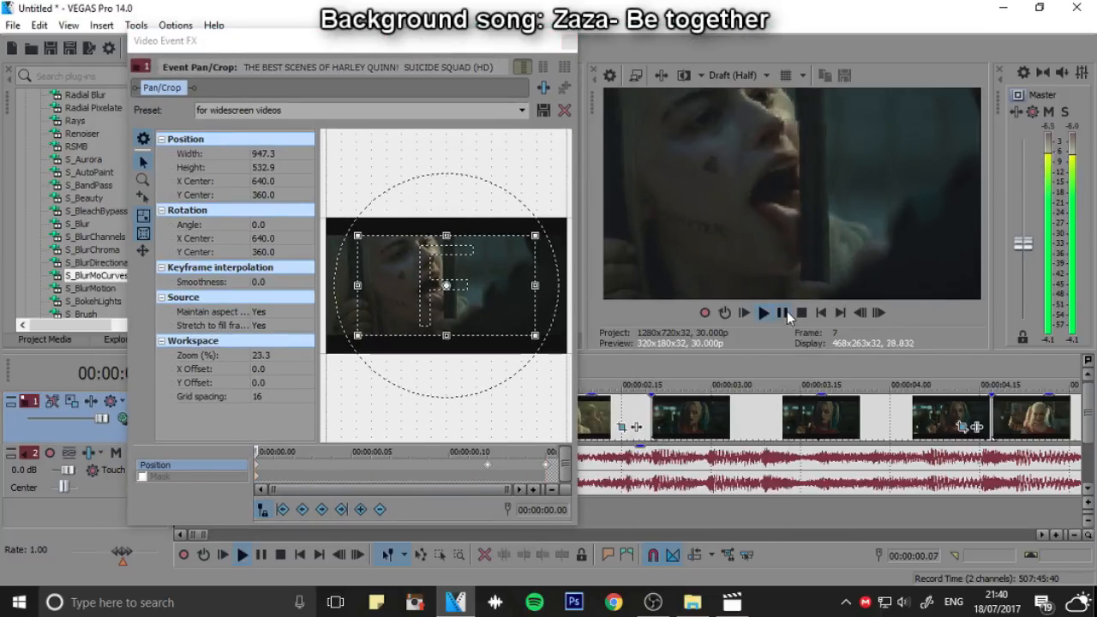
click(786, 313)
click(569, 42)
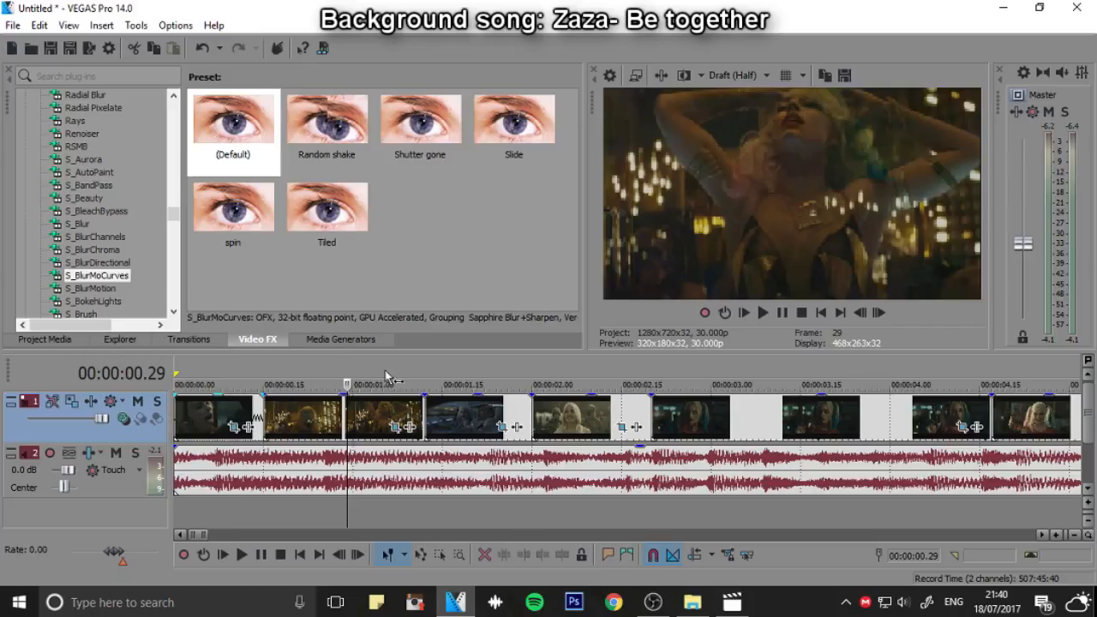
In the second clip's Pan/Crop, set the frame to 353.6 by 198.9 at the start and 738.7 by 415.5 at 00:00:00.03
click(395, 426)
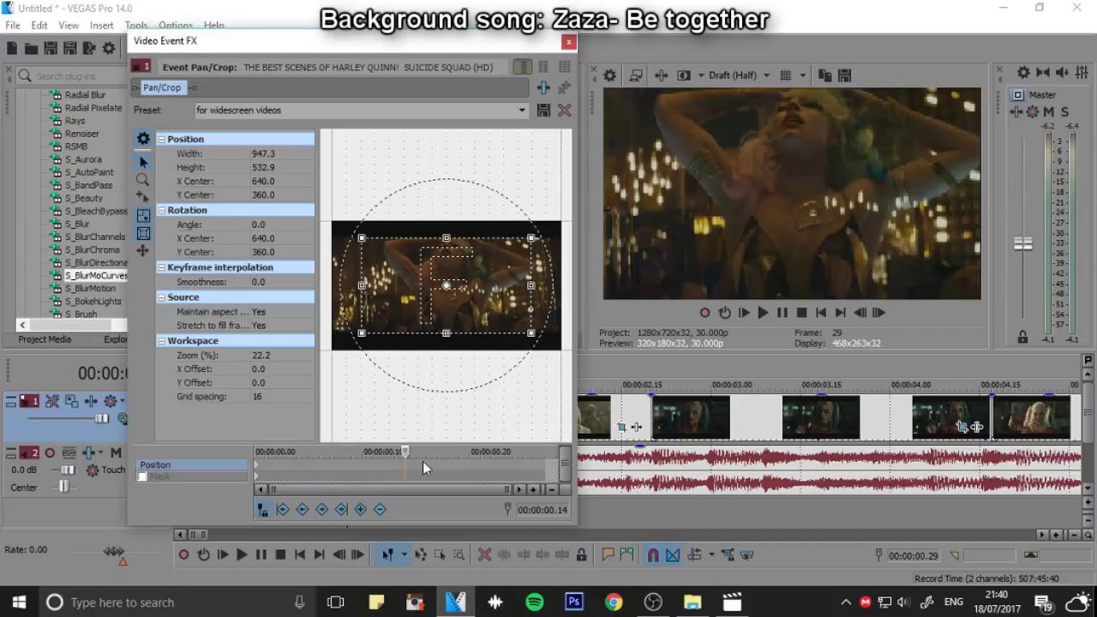
drag(299, 469, 102, 493)
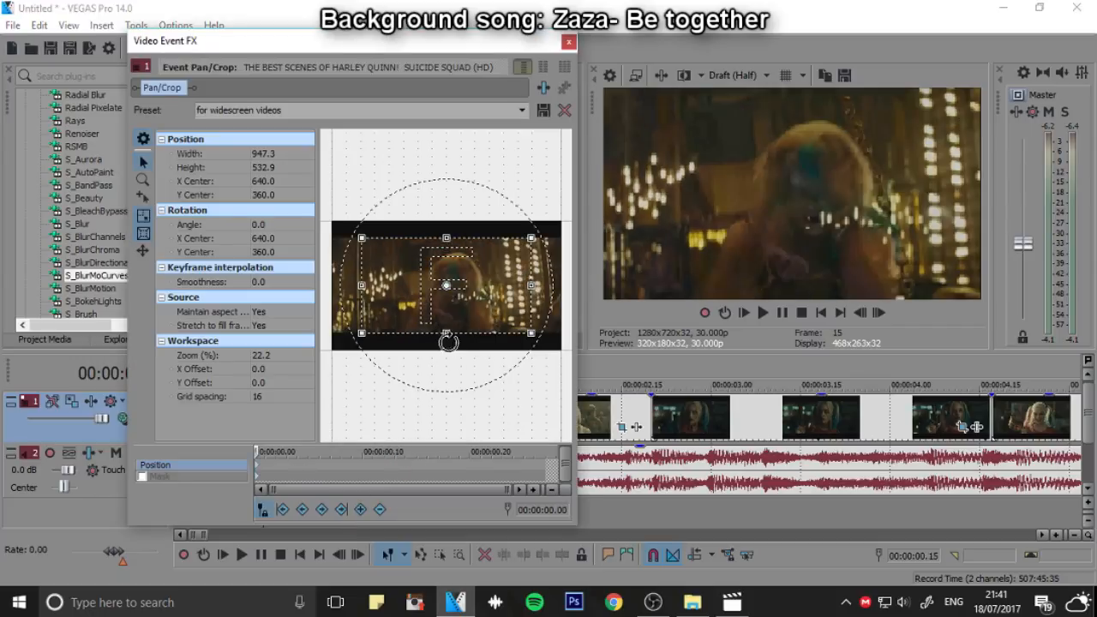
drag(447, 333, 447, 305)
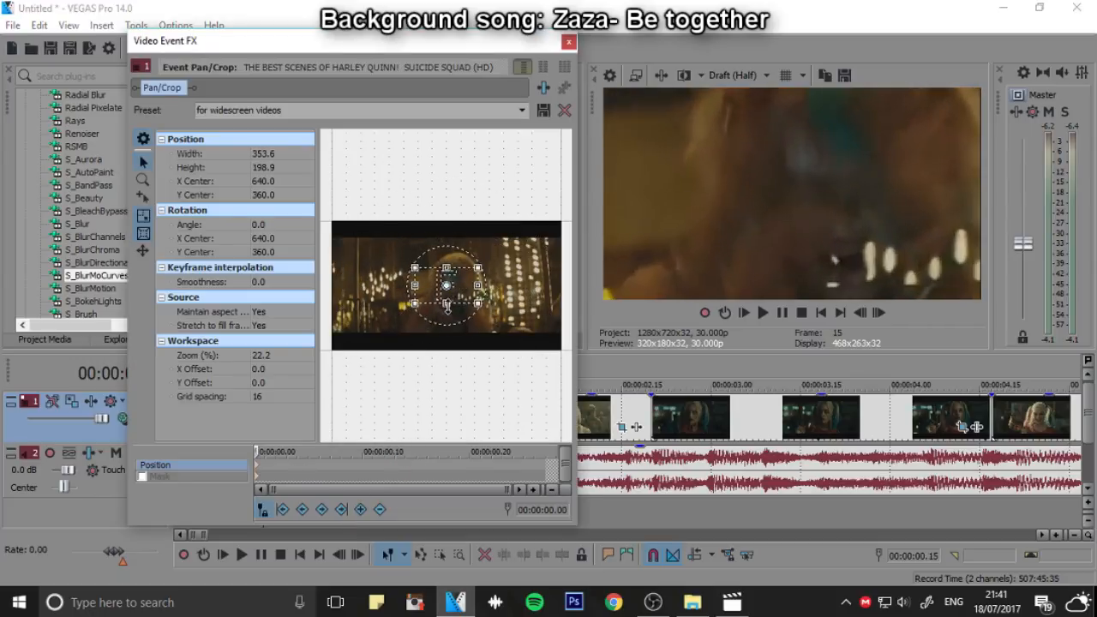
click(878, 312)
click(878, 312)
click(879, 311)
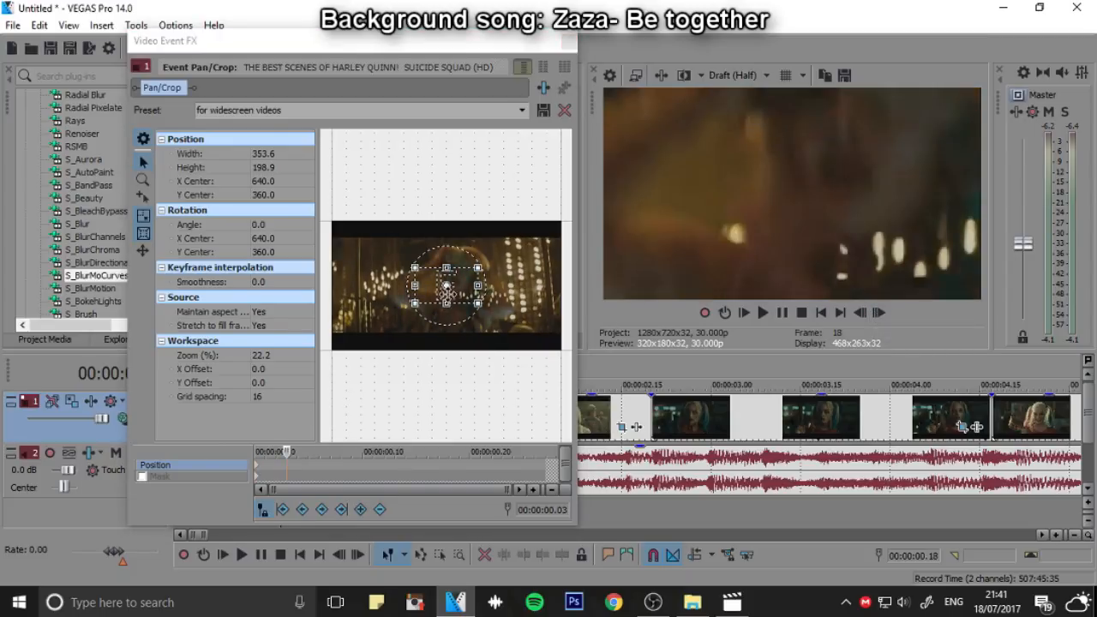
drag(446, 303, 444, 323)
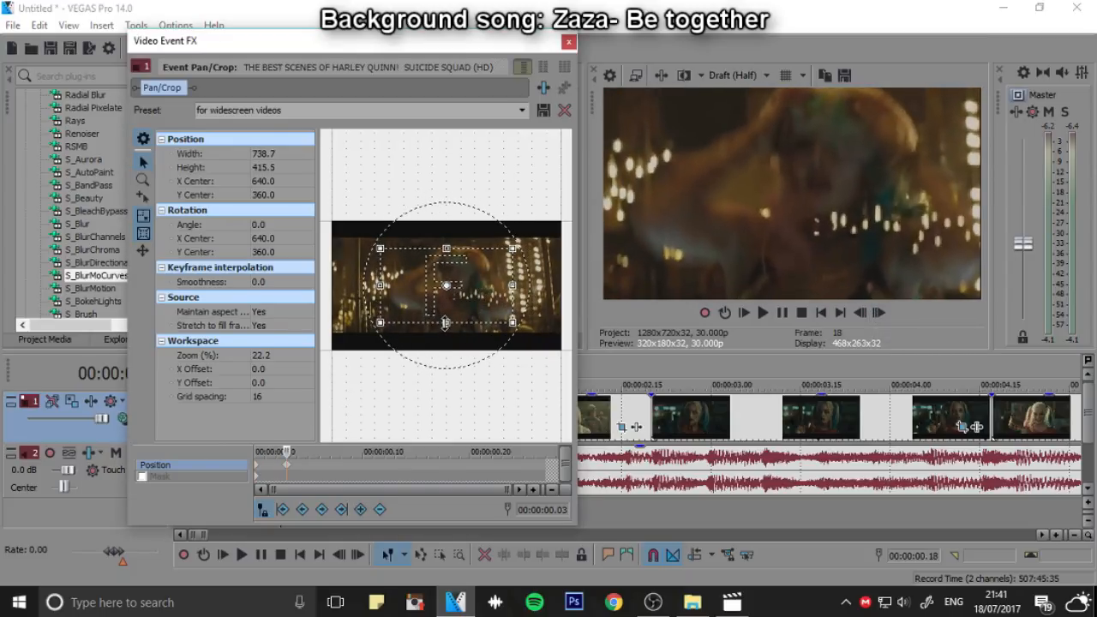
Add a crop keyframe of 899.2 by 505.8 near the second clip's end and one of 337.6 by 189.9 at 00:00:00.27, then close Pan/Crop
drag(289, 451, 544, 451)
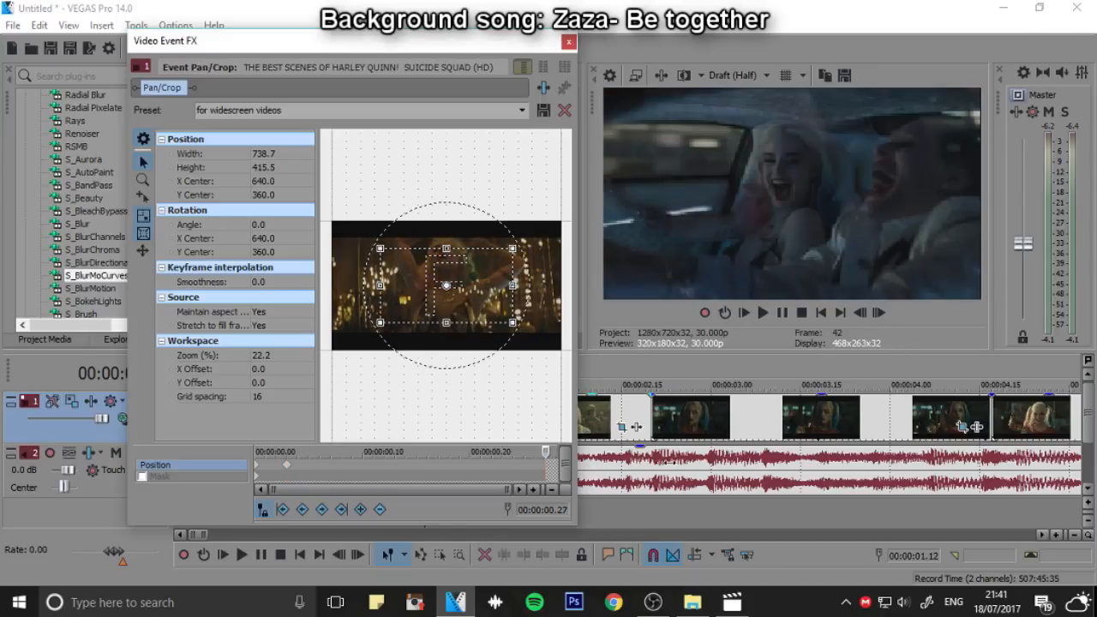
drag(458, 324, 458, 333)
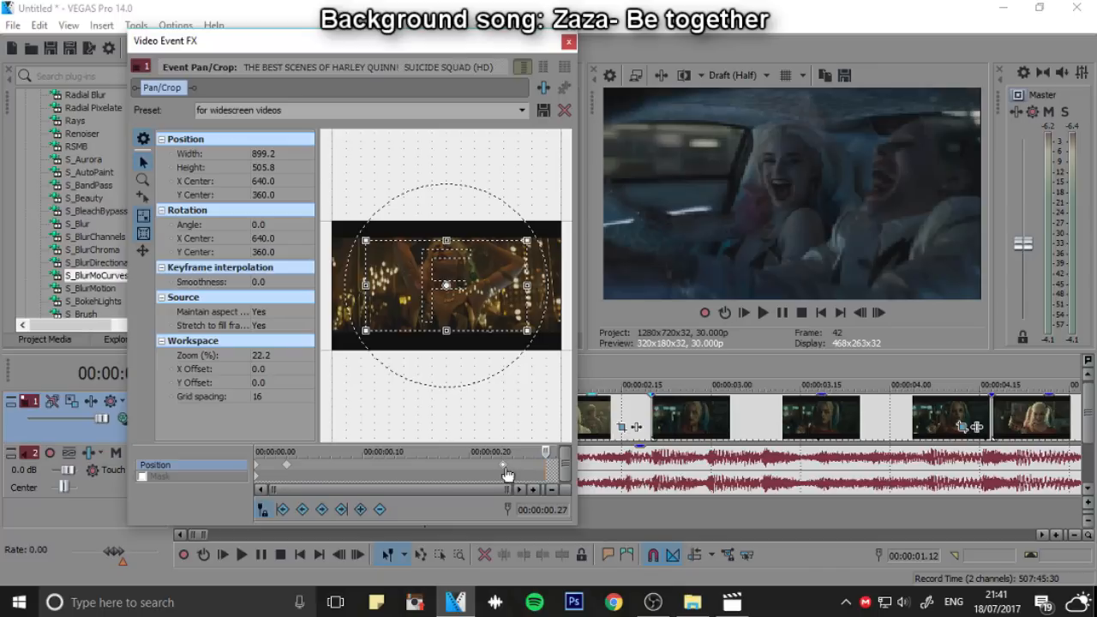
drag(446, 330, 452, 302)
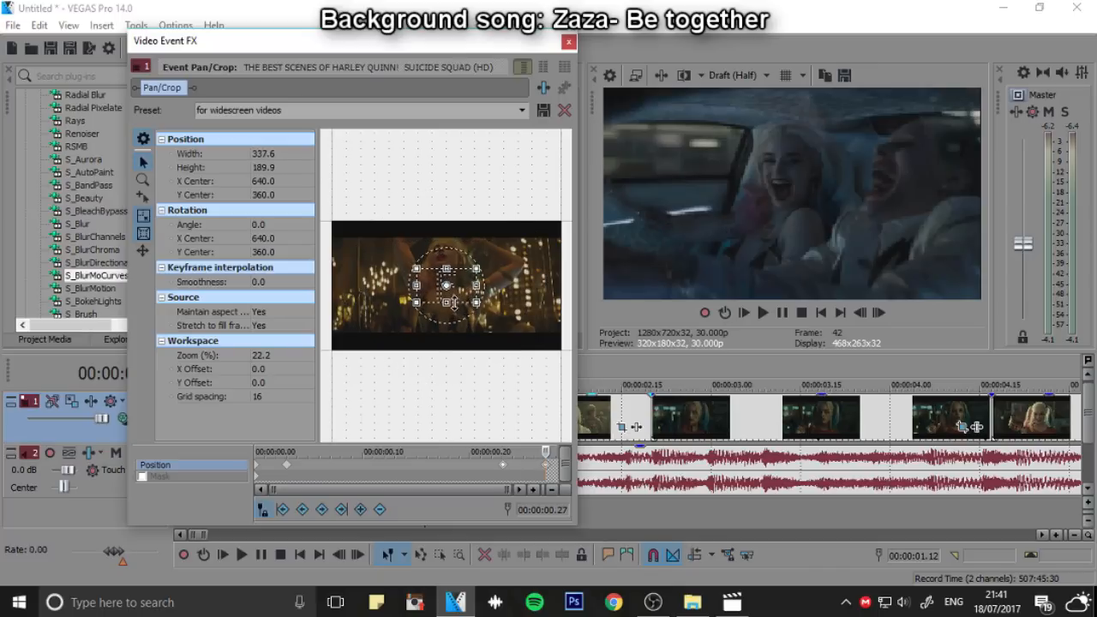
click(568, 42)
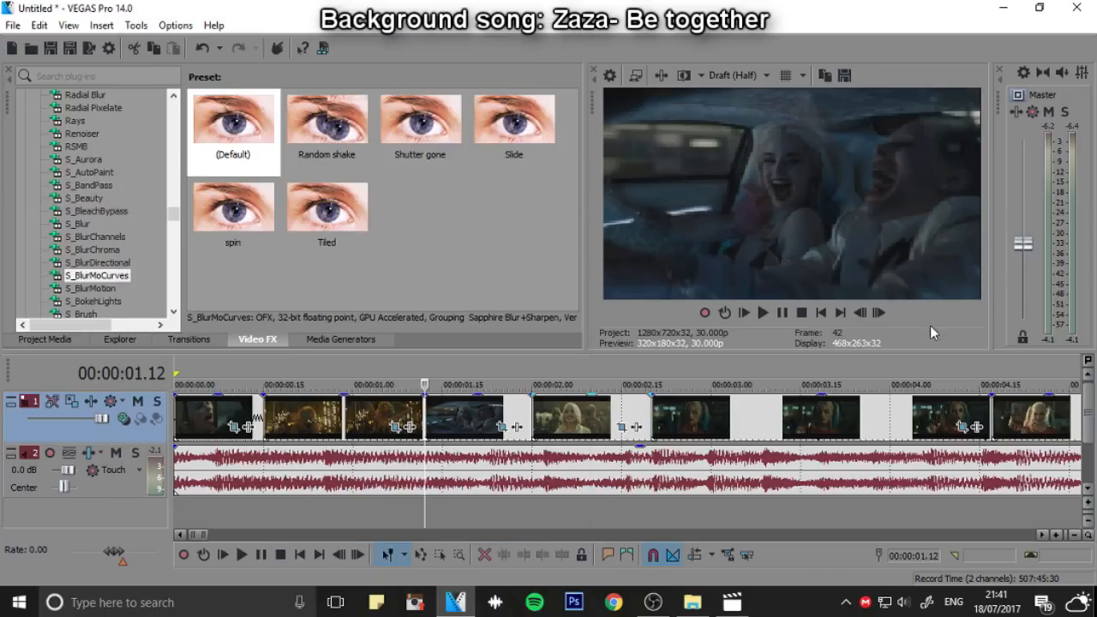
Play the edit from the start to check the zooms on the first two clips
click(819, 312)
click(772, 313)
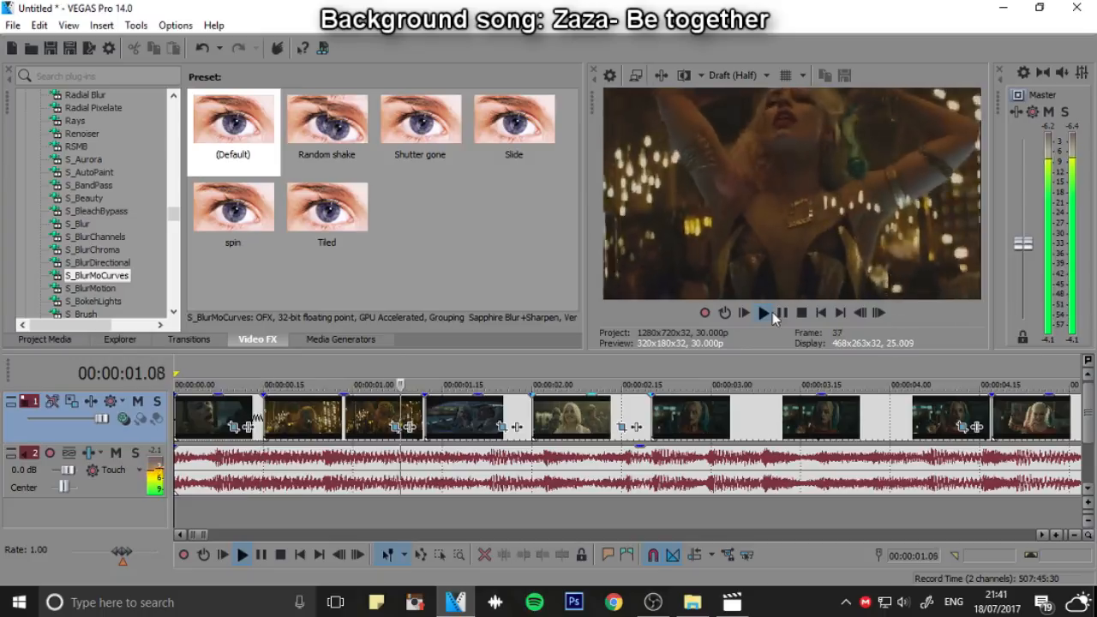
click(821, 314)
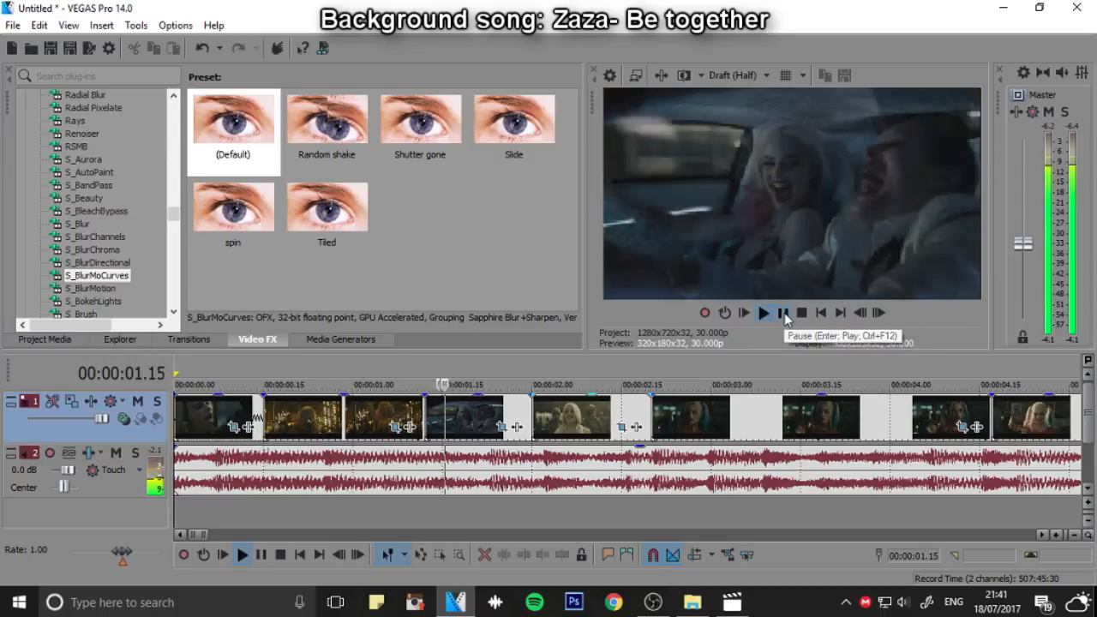
click(782, 314)
In the car clip's Pan/Crop, set the frame to 417.8 by 235.0 at the start and 786.9 by 442.6 at 00:00:00.03
click(424, 382)
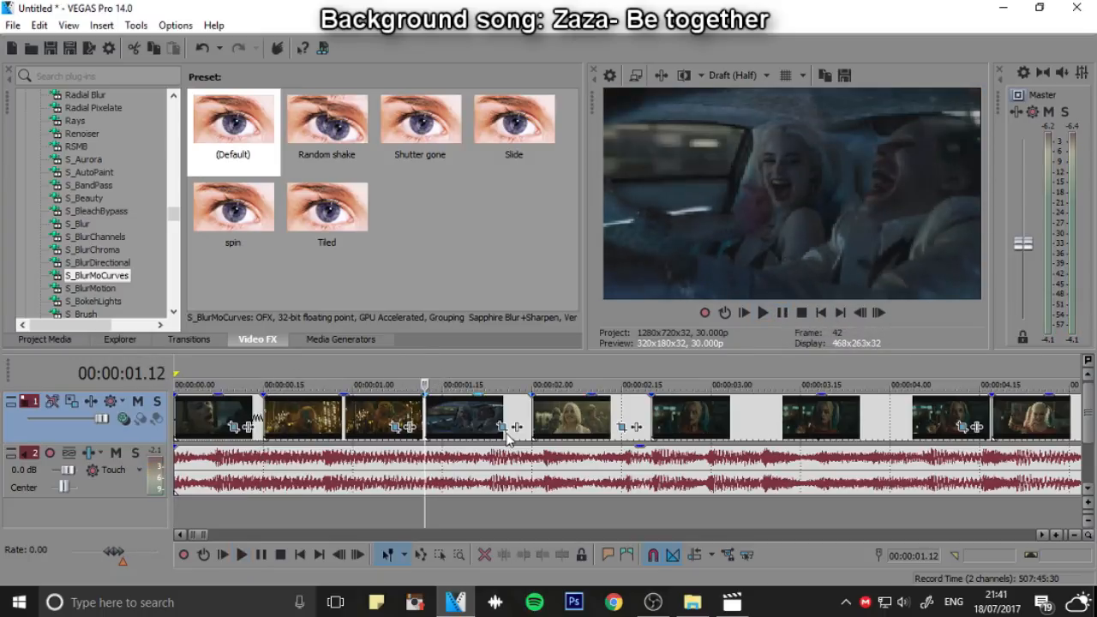
click(502, 426)
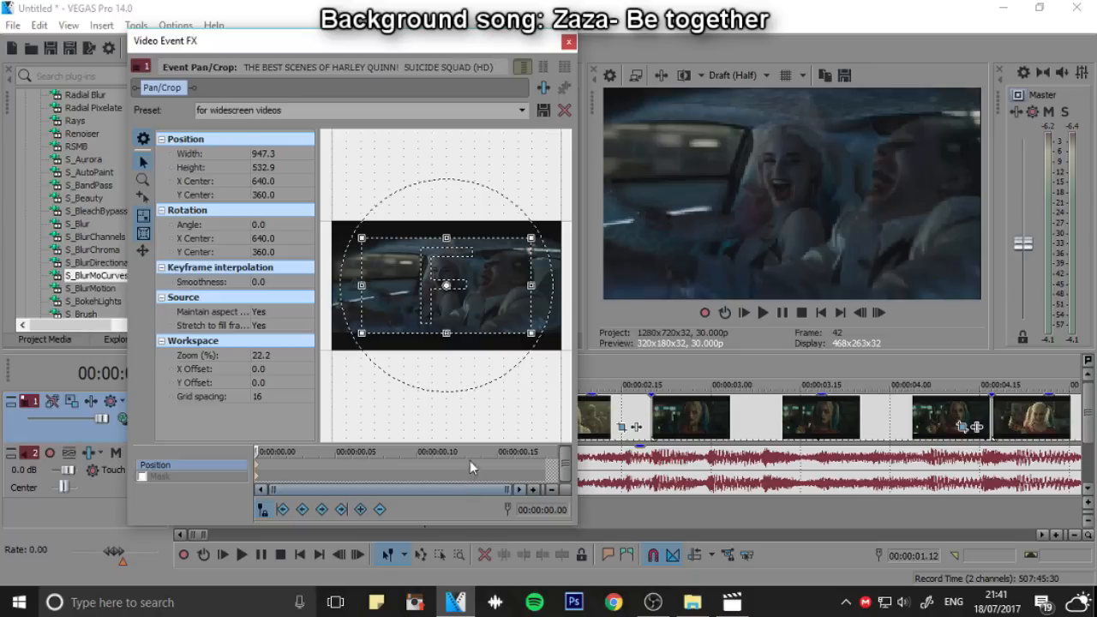
drag(458, 332, 463, 305)
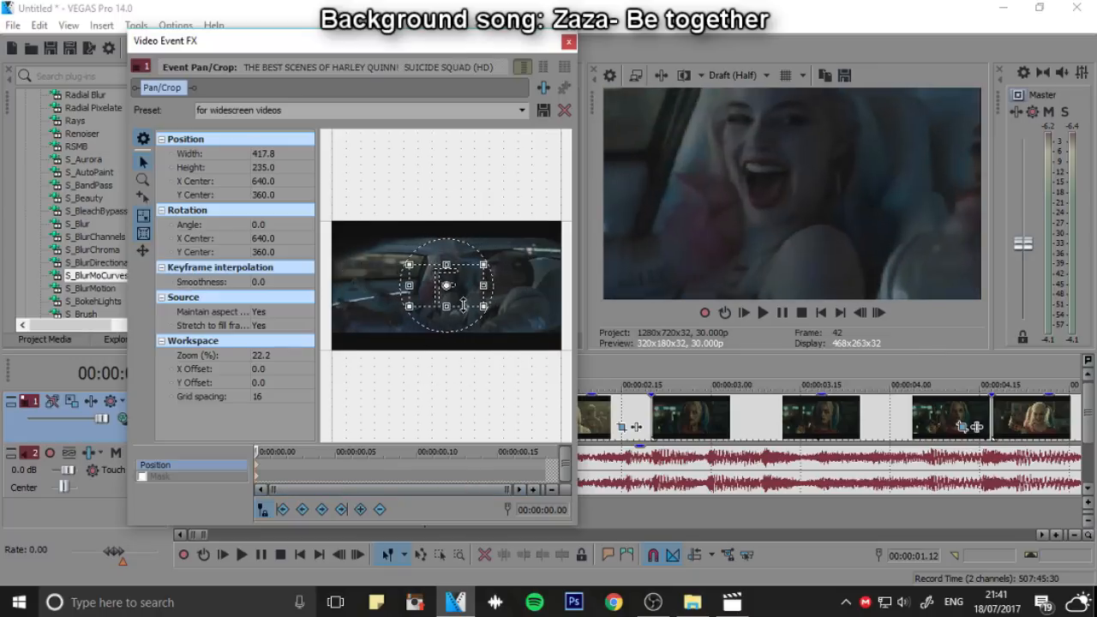
click(884, 316)
click(884, 315)
click(885, 315)
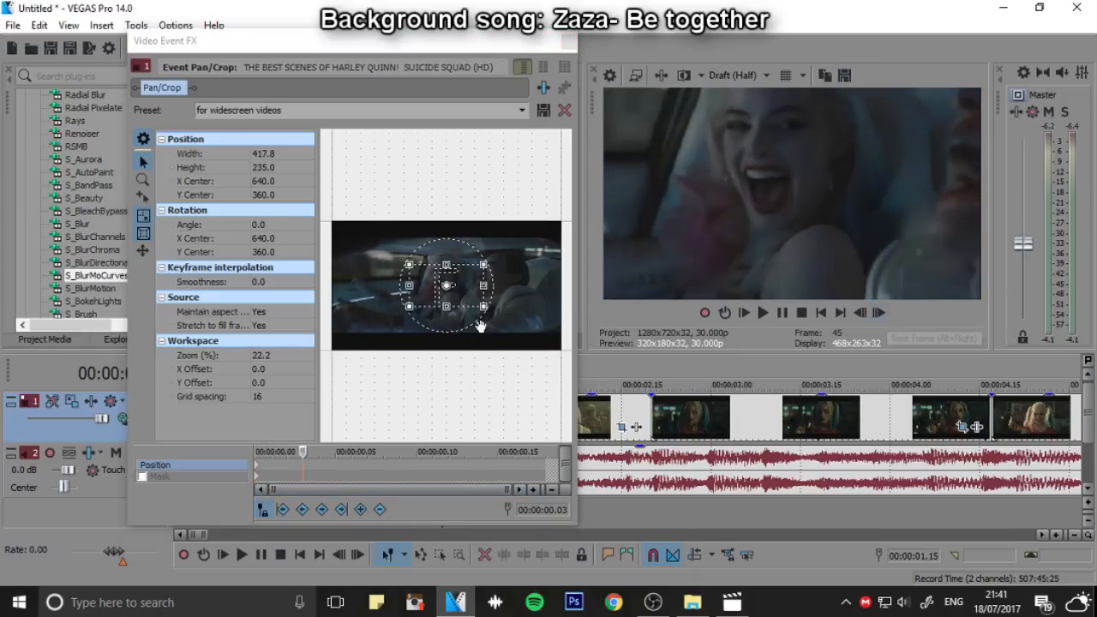
drag(457, 306, 456, 325)
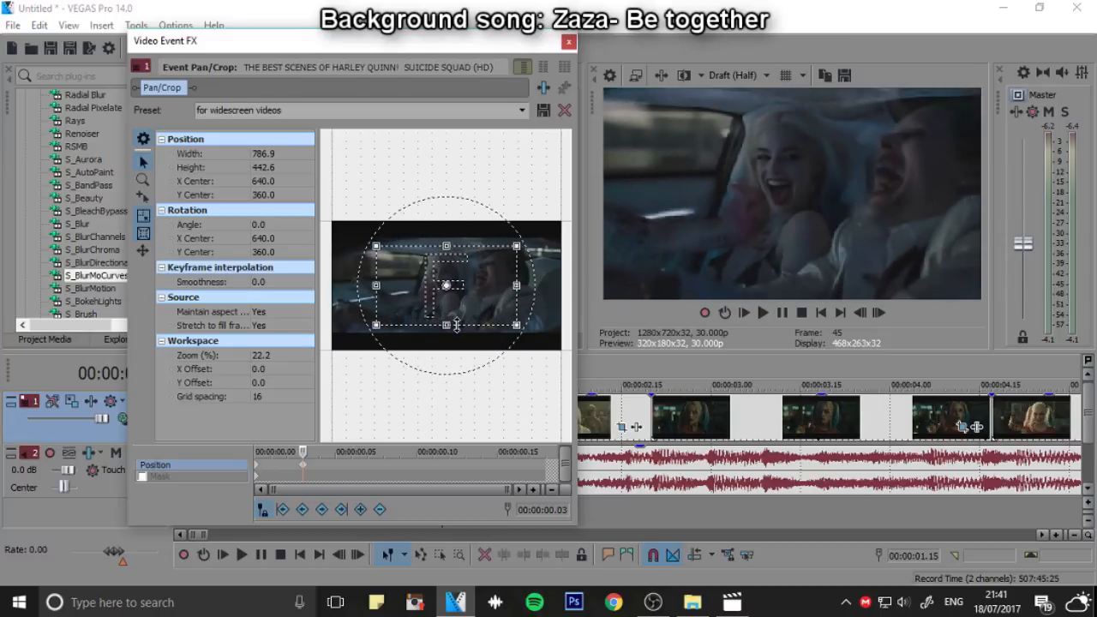
Set the car clip's crop to 915.2 by 514.8 at 00:00:00.15 and 289.4 by 162.8 at 00:00:00.18, close Pan/Crop, and play it back
drag(306, 451, 502, 451)
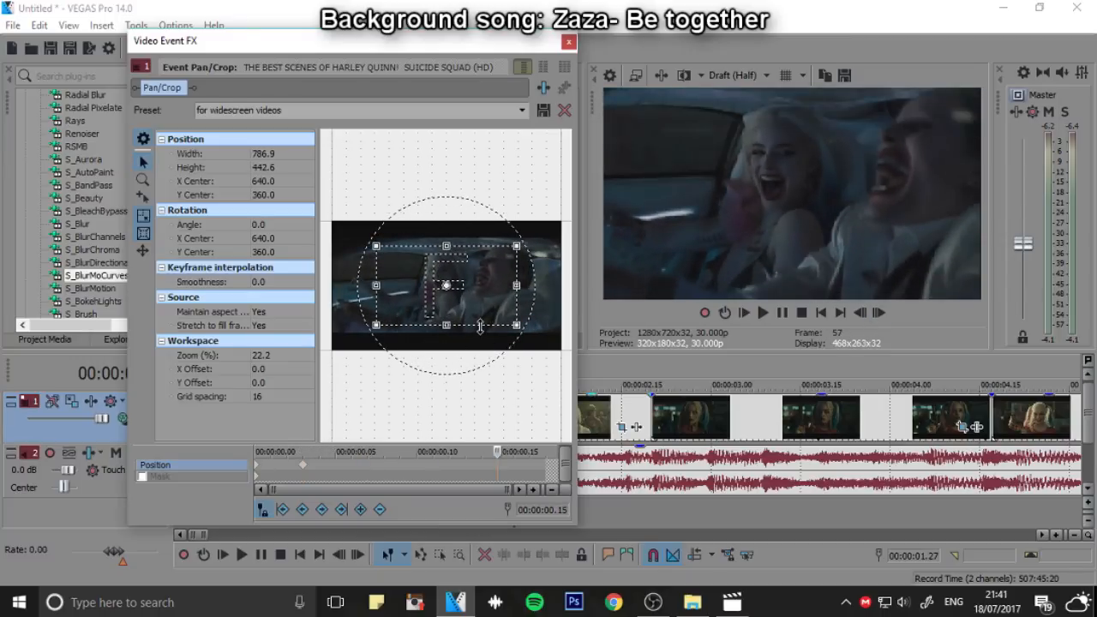
drag(479, 326, 478, 333)
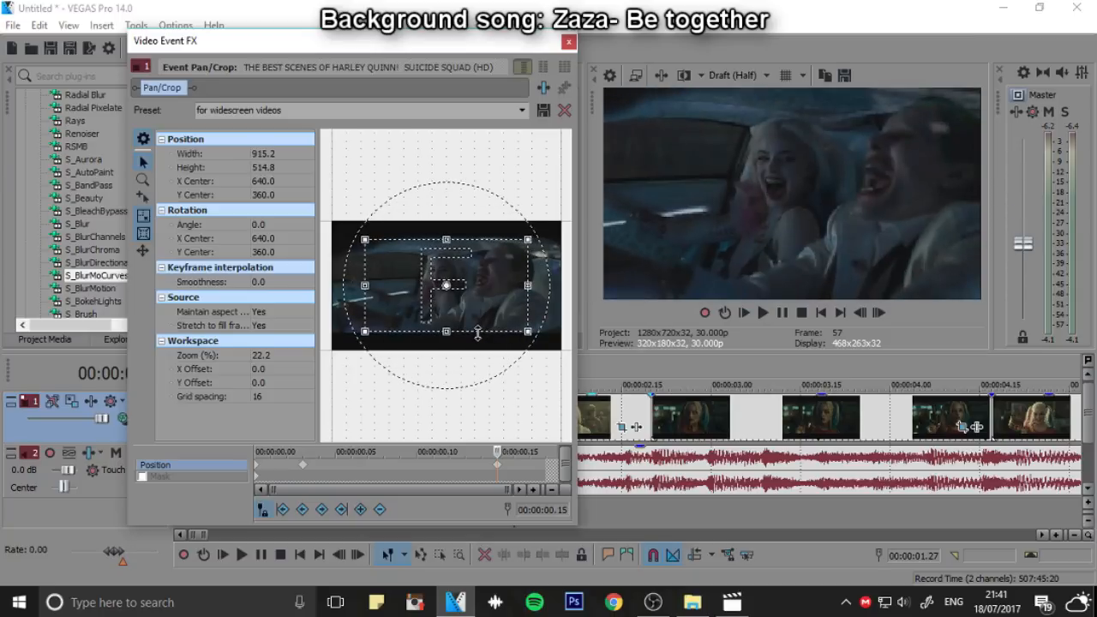
click(850, 312)
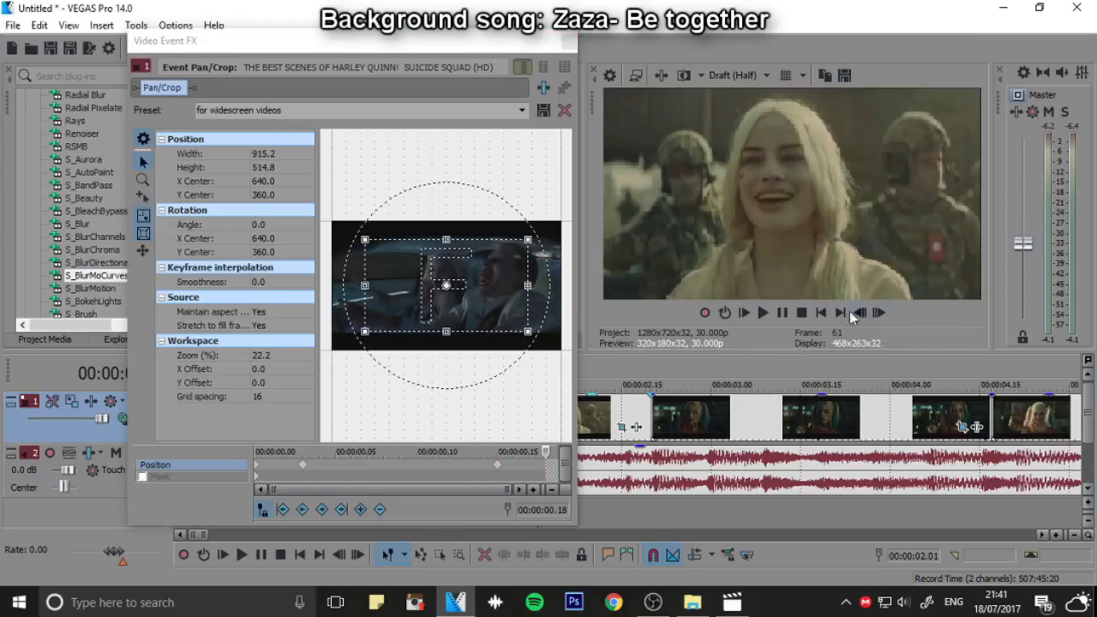
drag(463, 330, 460, 299)
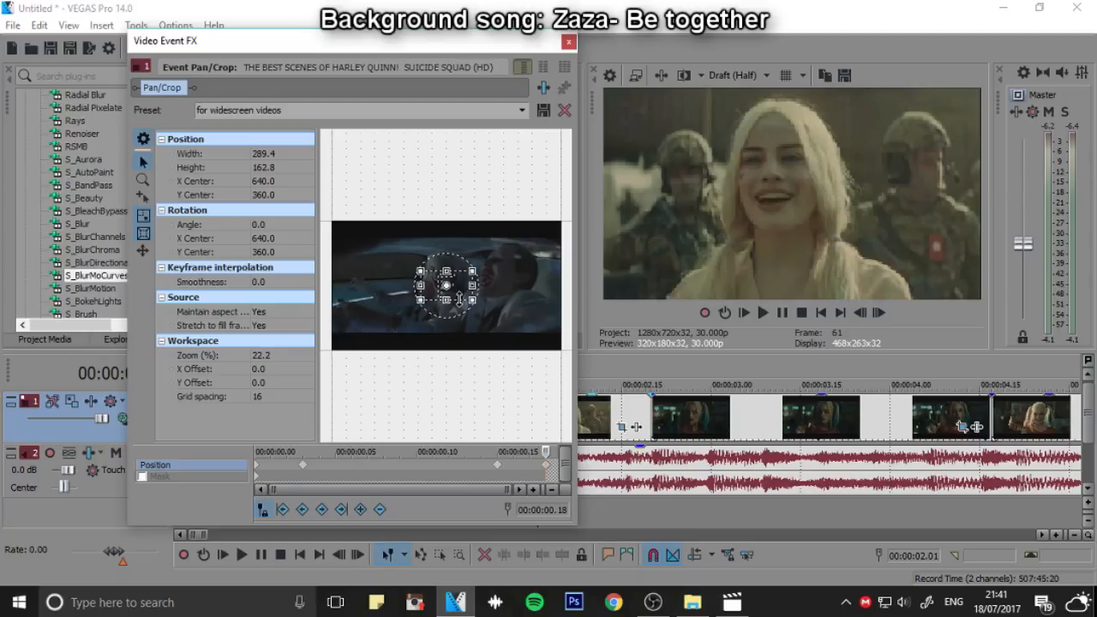
click(566, 40)
click(773, 310)
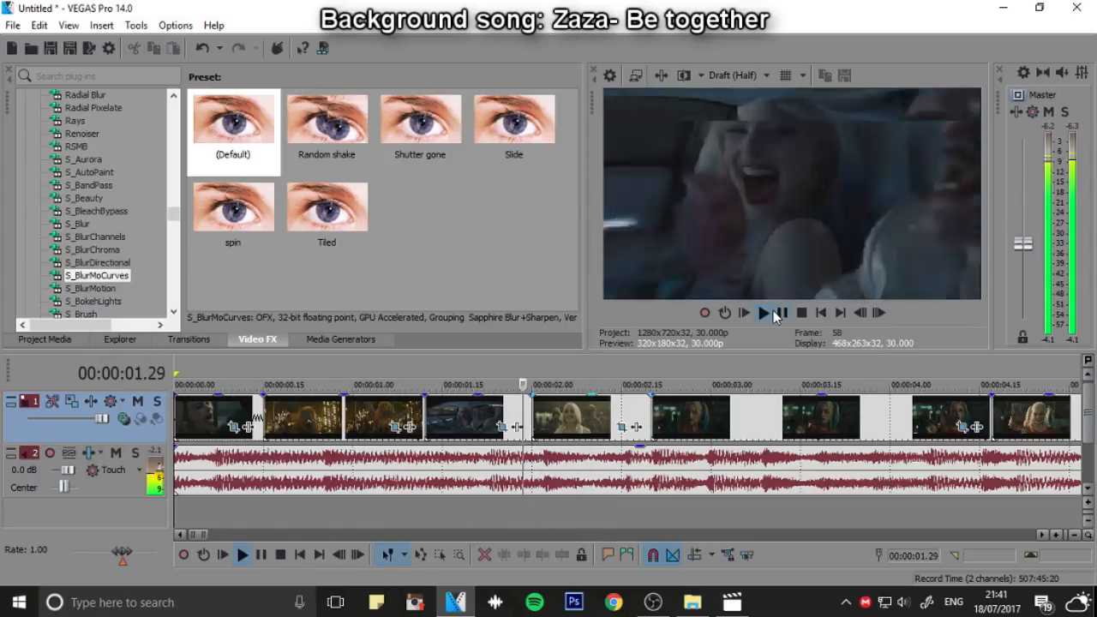
key(space)
Open Pan/Crop for the clip with the soldiers and set its frame to 722.7 by 406.5 at 00:00:00.03
click(532, 377)
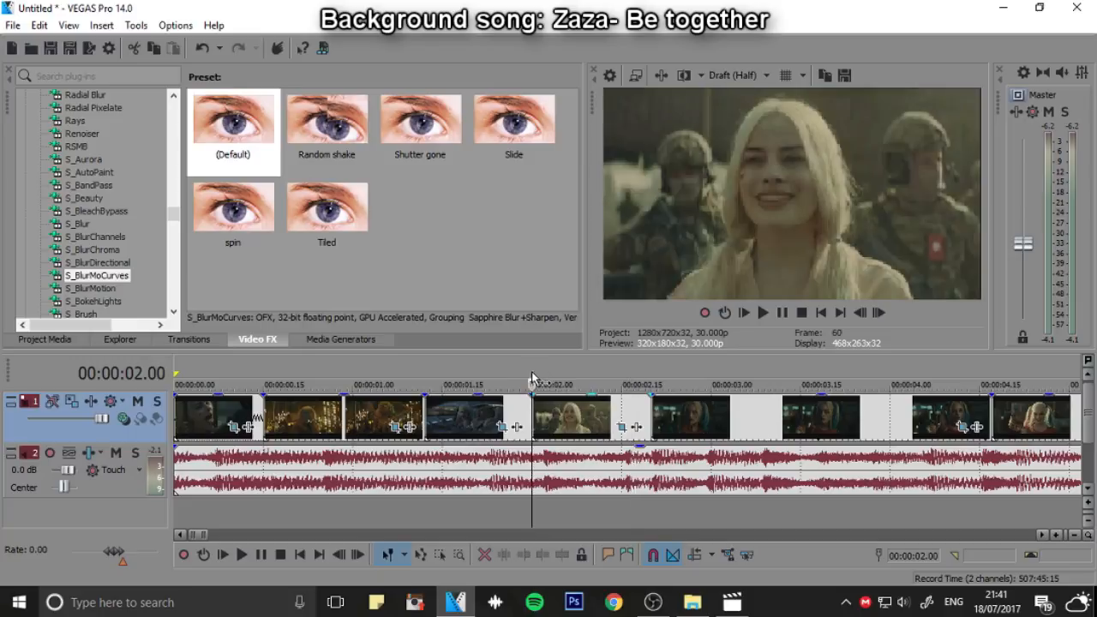
click(621, 427)
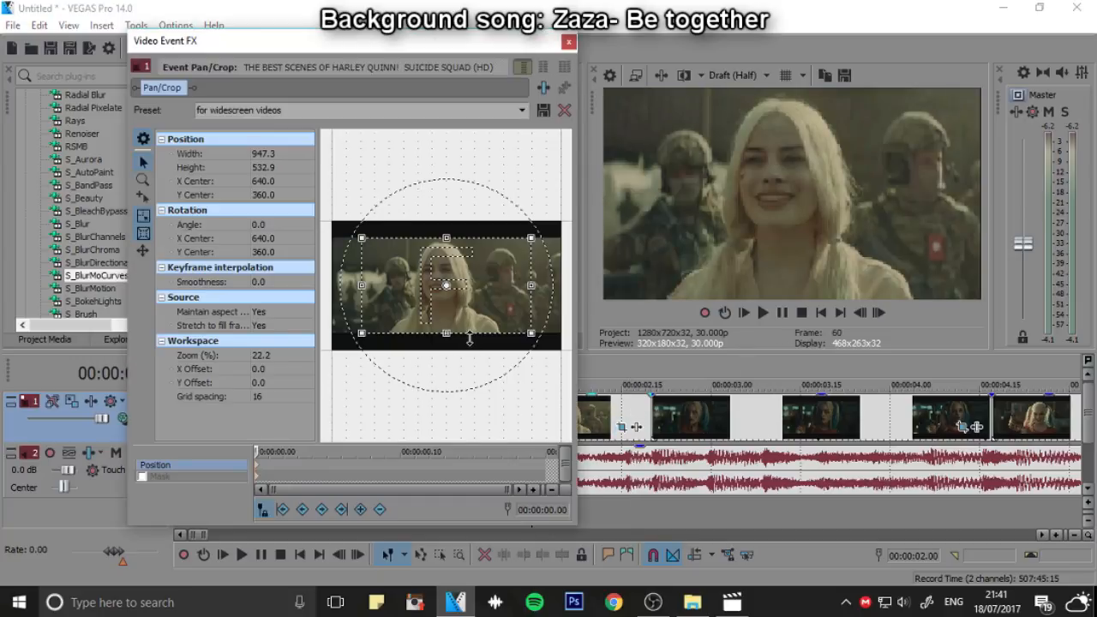
drag(468, 339, 436, 323)
click(878, 313)
click(878, 312)
click(879, 313)
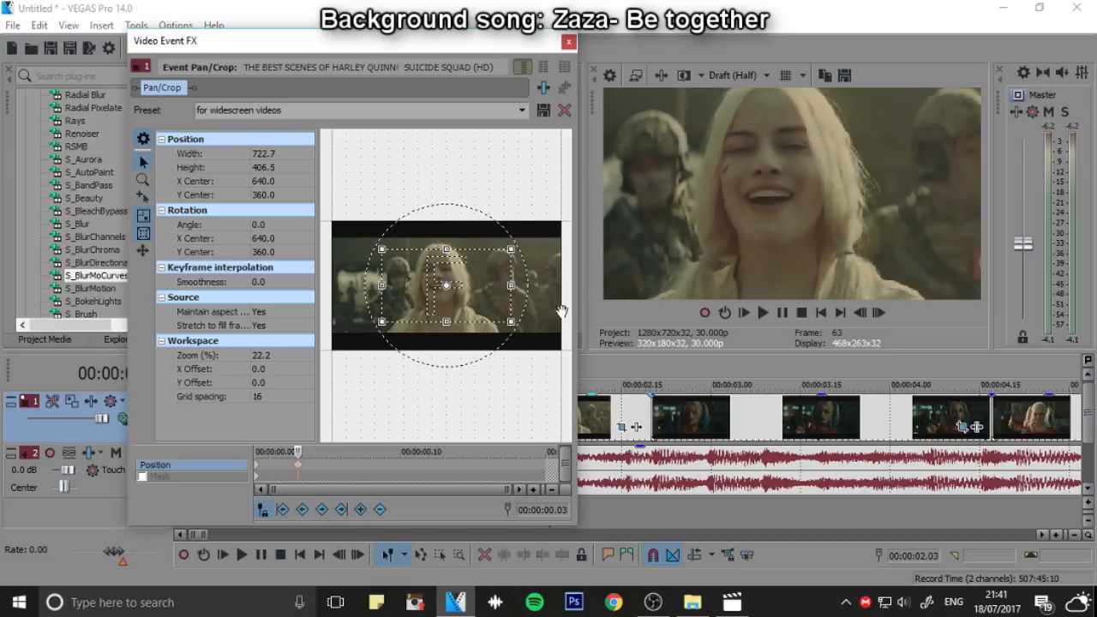
Widen the soldiers clip's crop frame to 899.2 by 505.8 at 00:00:00.16, step to its end, and close Pan/Crop
click(884, 314)
click(885, 313)
click(884, 313)
click(884, 314)
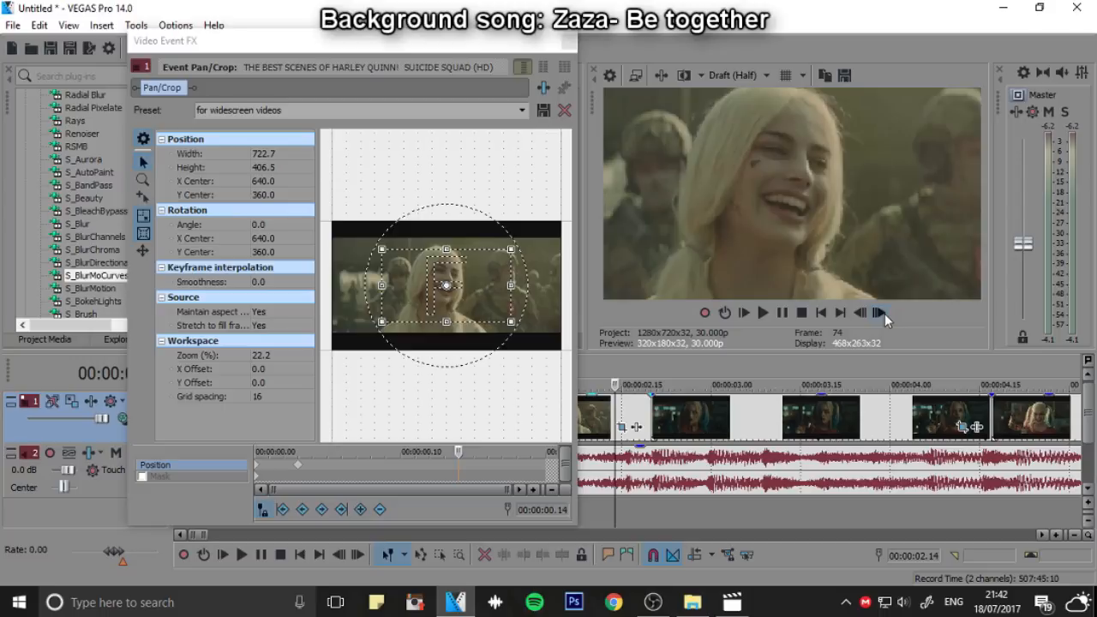
click(884, 313)
click(884, 313)
drag(478, 315, 477, 327)
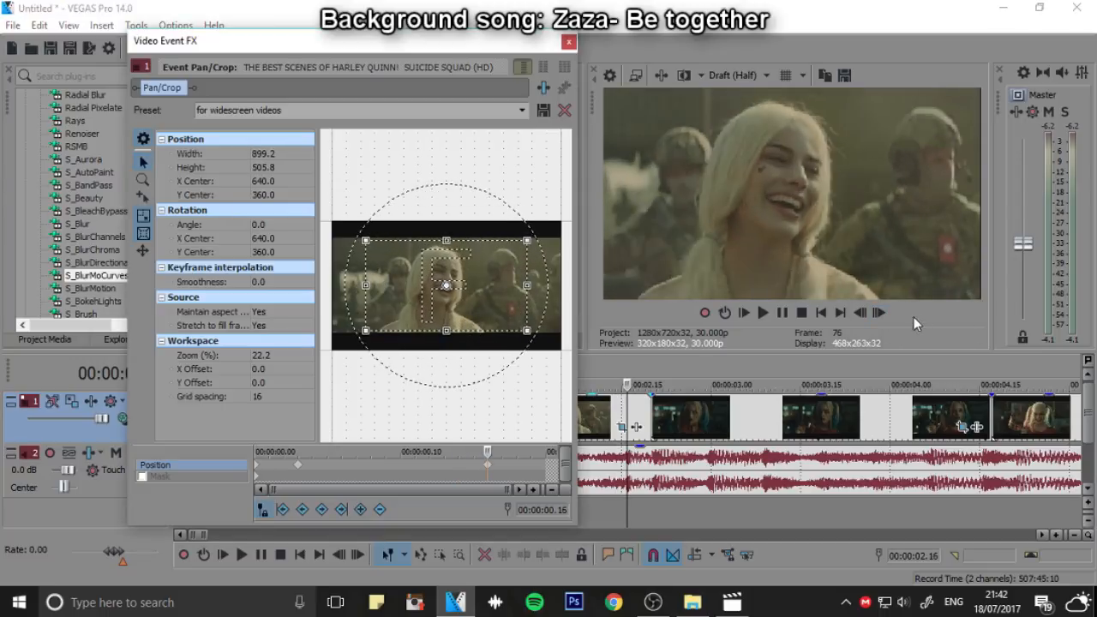
click(878, 313)
click(879, 313)
click(879, 313)
click(879, 313)
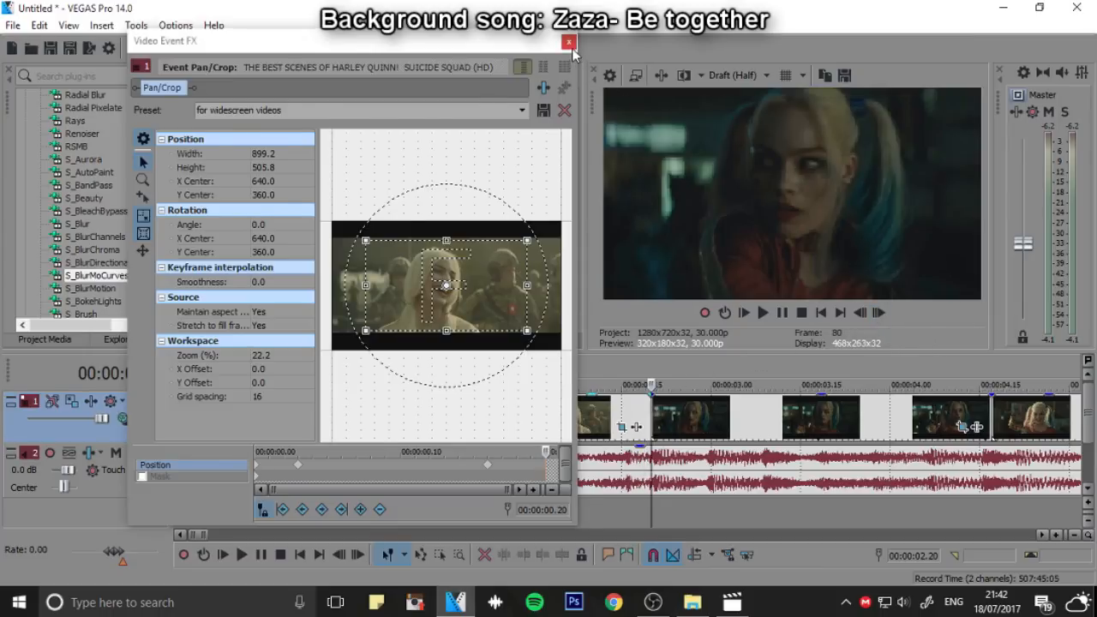
click(568, 41)
Play the gun clip, set its crop to 770.8 by 433.6 rotated -5.7 degrees at 00:00:01.27, and close Pan/Crop
click(762, 312)
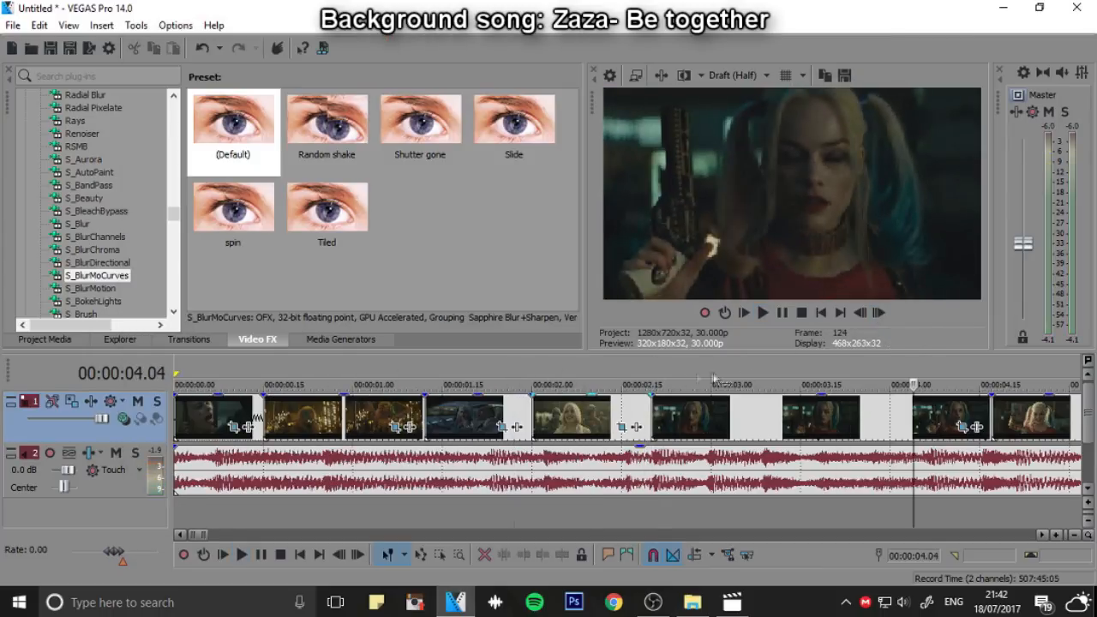
key(space)
click(975, 426)
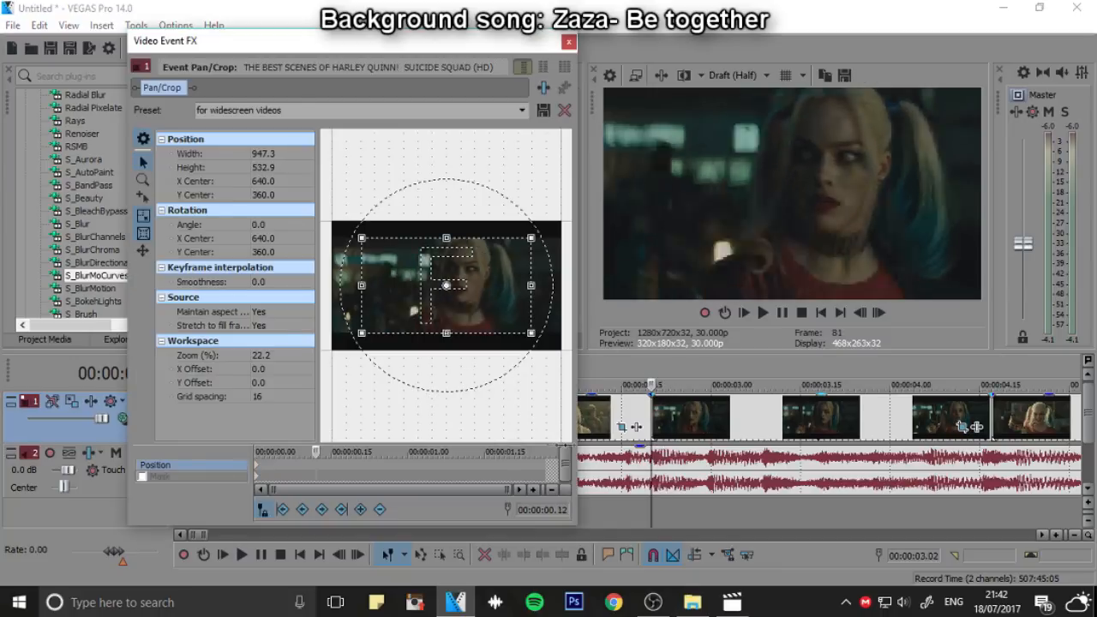
mouse_move(524, 240)
mouse_down()
mouse_move(514, 250)
mouse_move(524, 210)
mouse_move(531, 222)
mouse_up()
scroll(512, 243, up, 2)
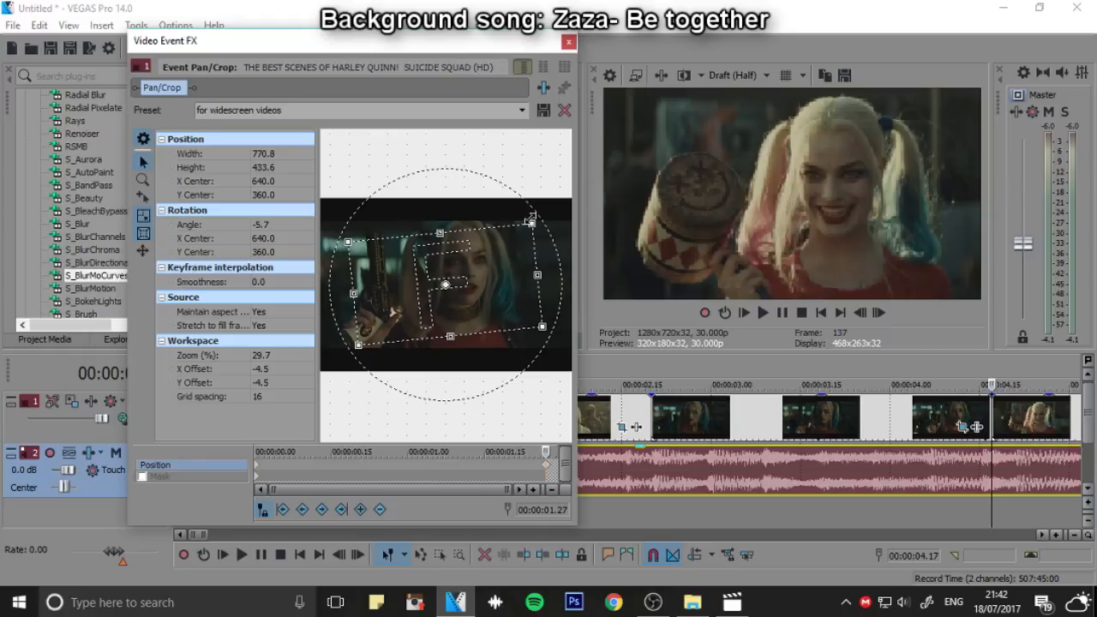
click(568, 42)
Play back the gun clip from just before its start to check its zoom and rotation
click(647, 377)
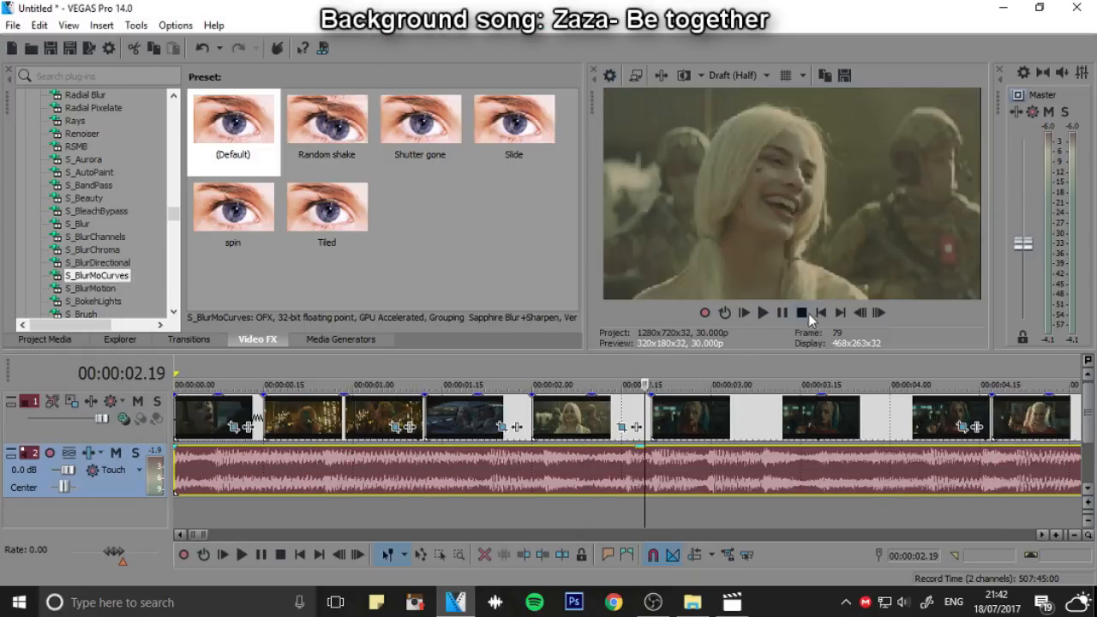
click(762, 313)
click(781, 313)
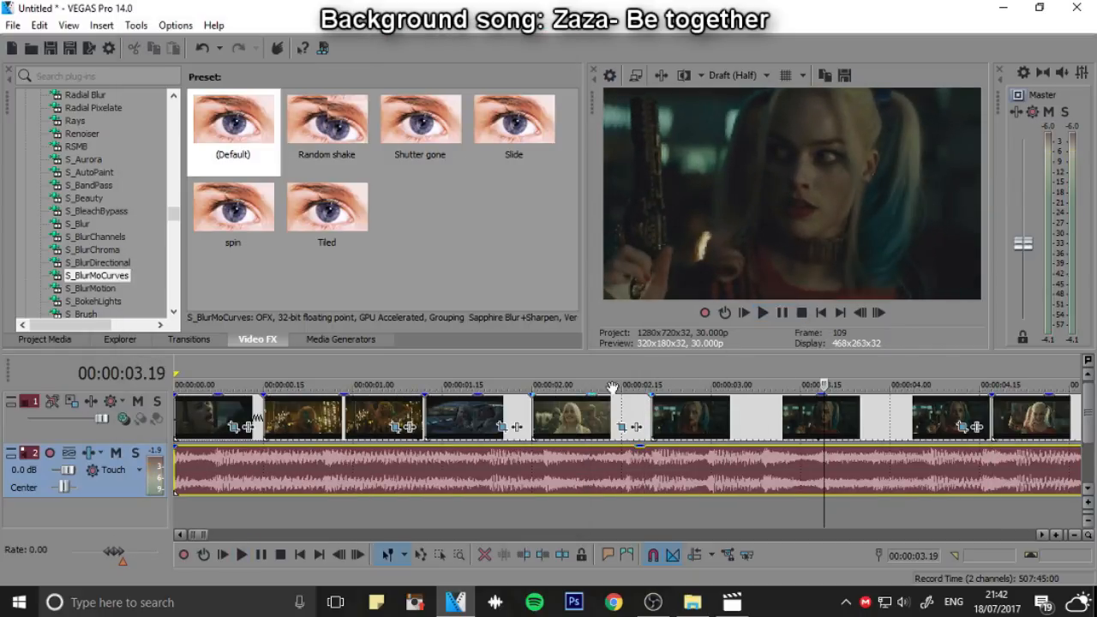
click(653, 378)
Tighten the gun clip's Pan/Crop frame to 675.0 by 379.7 at the 00:00:01.27 keyframe, then close Pan/Crop
click(963, 426)
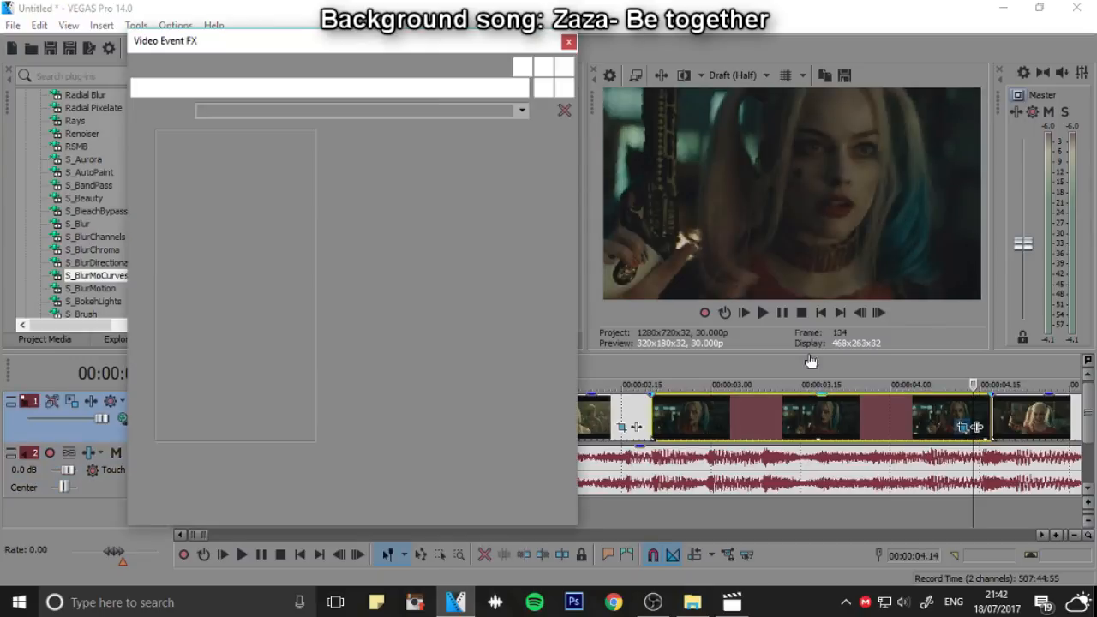
click(651, 382)
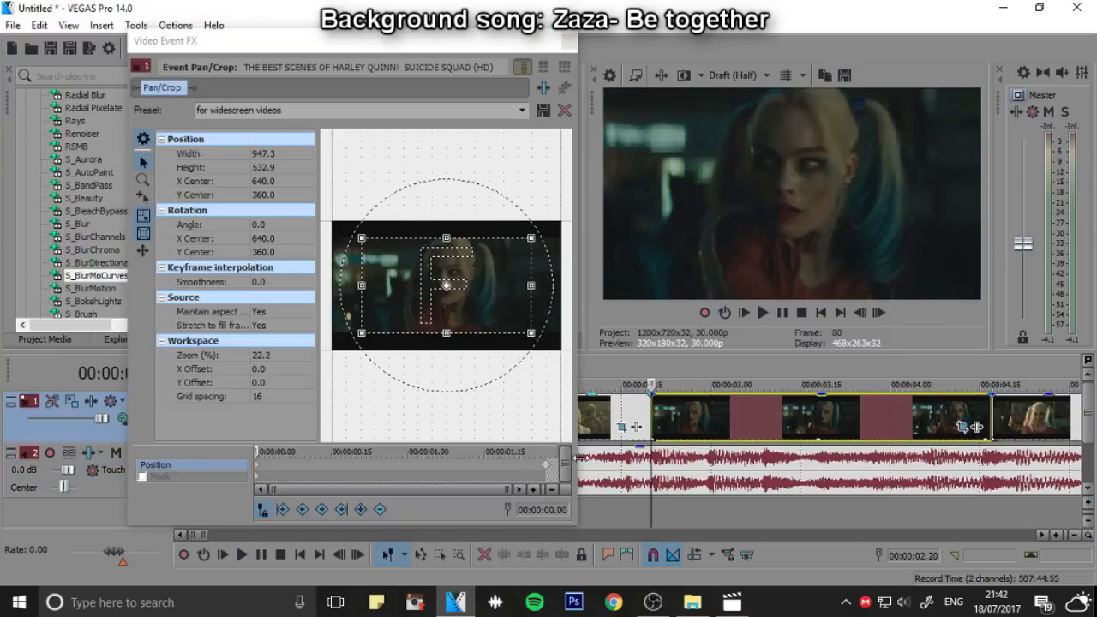
click(545, 466)
drag(450, 324, 450, 318)
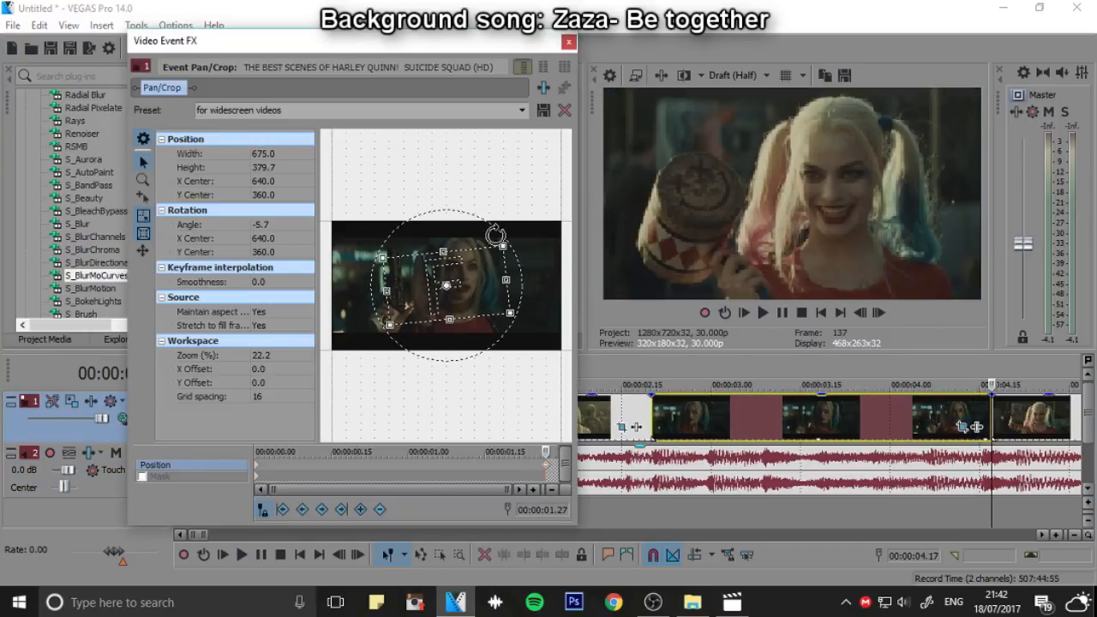
drag(504, 237, 499, 233)
click(568, 42)
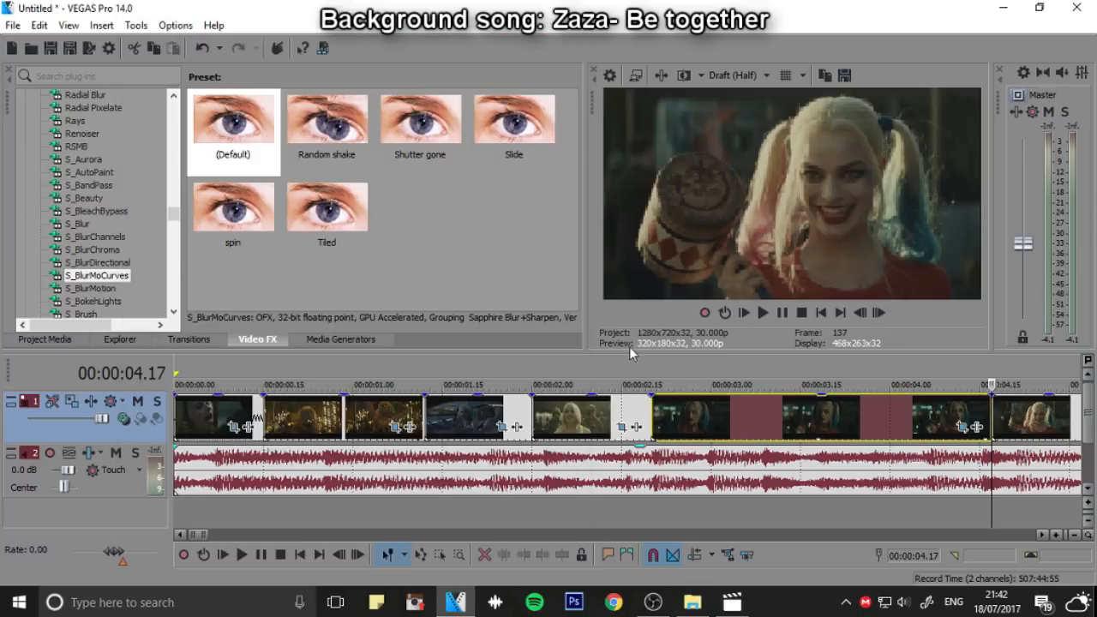
Play back the gun clip and the shot after it, as well as the whole edit from the start
click(783, 314)
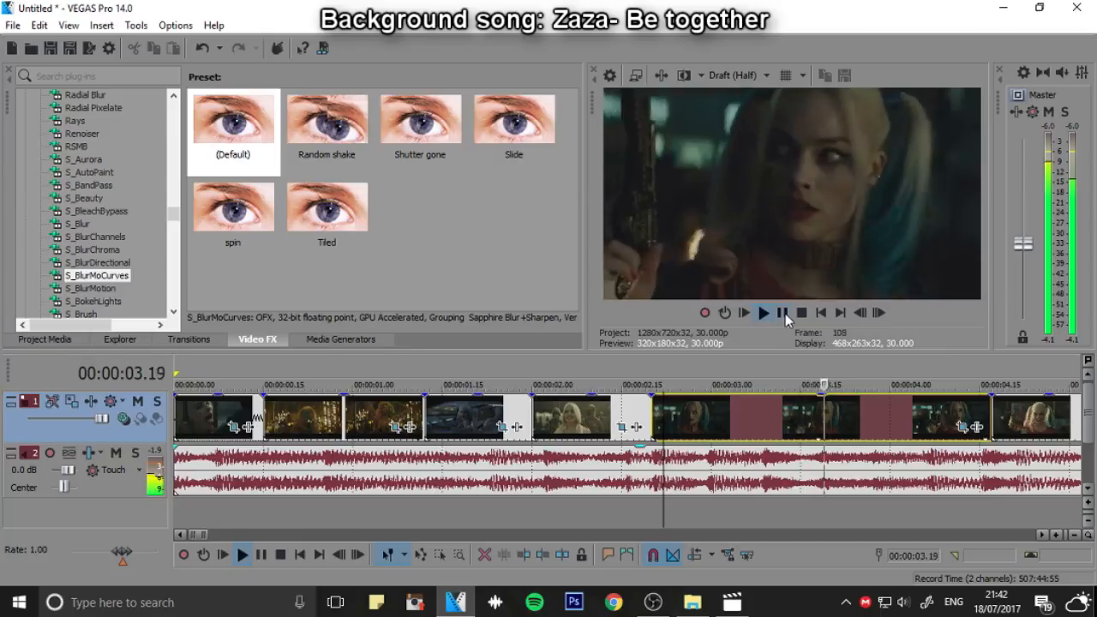
click(783, 312)
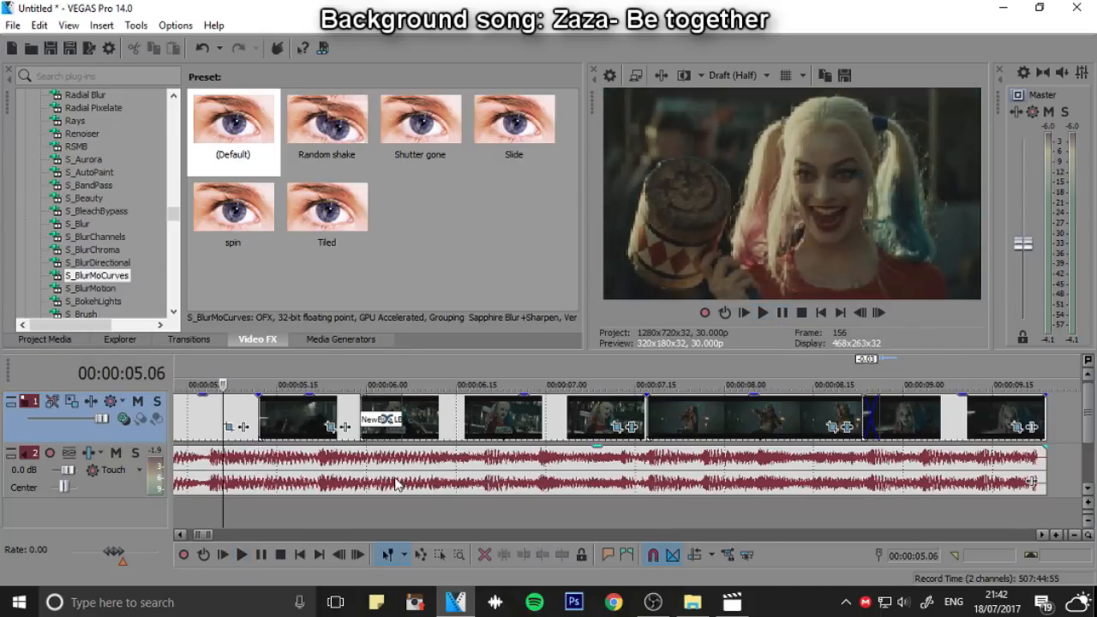
key(Down)
key(Down)
click(822, 314)
scroll(793, 521, down, 2)
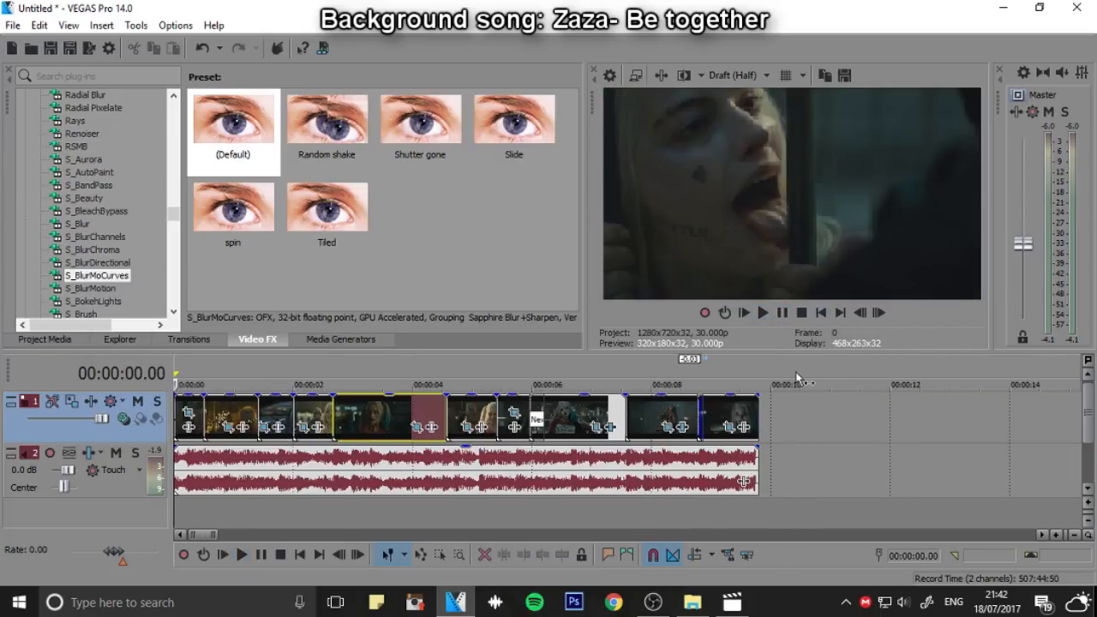
click(788, 320)
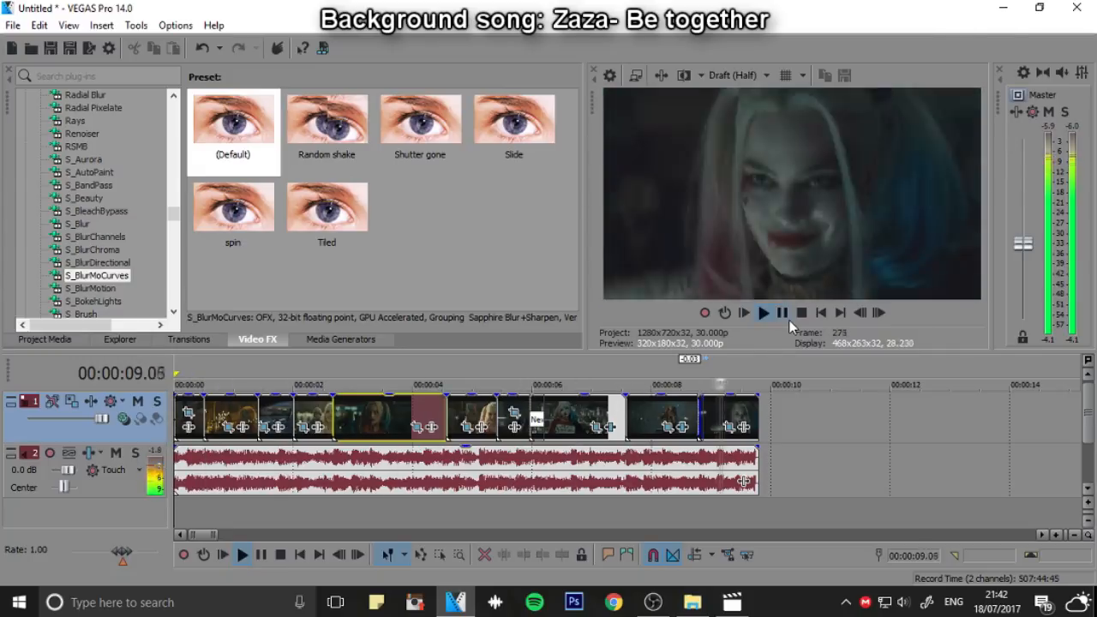
key(space)
Overlap the mallet clip and the dark clip after it by 3 frames to form a crossfade
scroll(559, 440, up, 2)
drag(450, 385, 595, 411)
click(878, 314)
click(878, 315)
click(878, 315)
click(878, 314)
scroll(638, 420, up, 2)
Browse the NewBlue MB transitions and apply the MB Roll Blur Left preset to the crossfade after the mallet clip
click(188, 339)
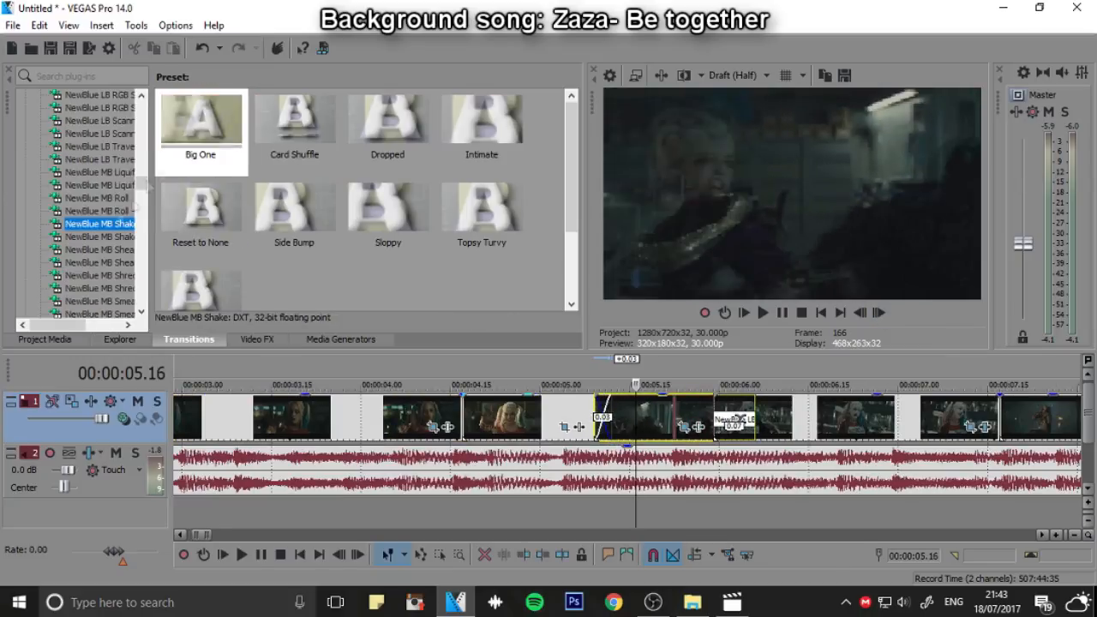
scroll(130, 243, down, 3)
scroll(129, 242, down, 3)
click(98, 185)
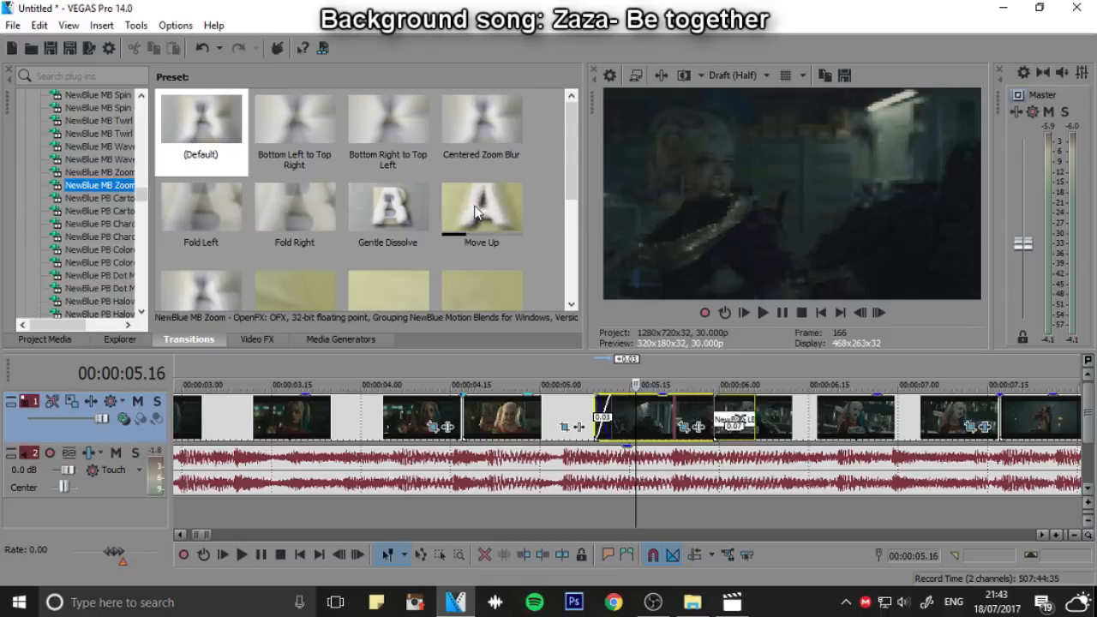
scroll(72, 151, up, 2)
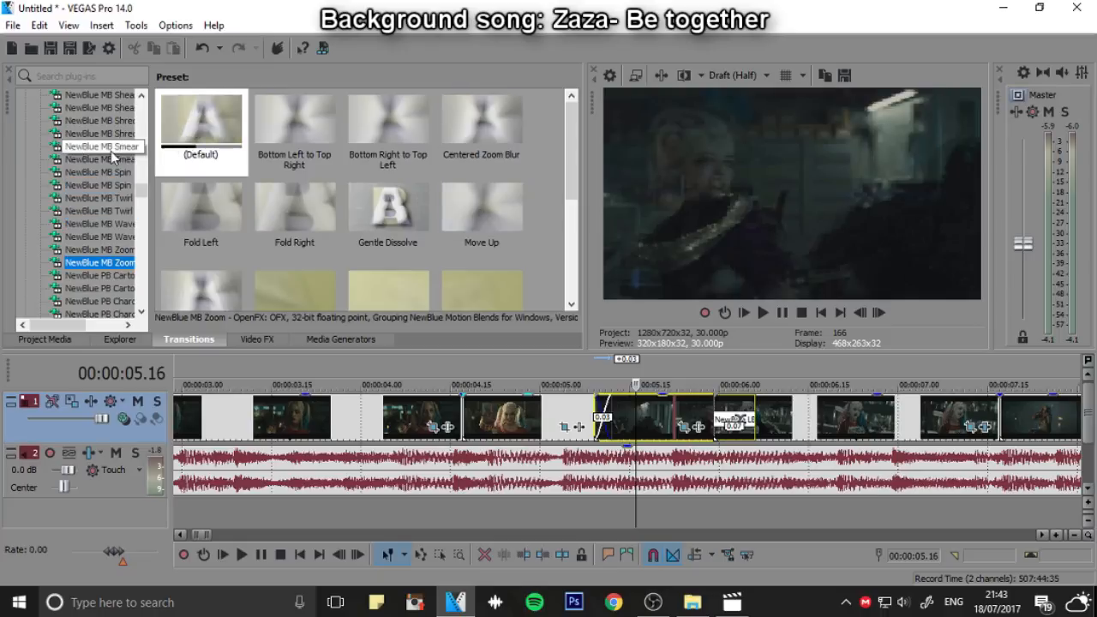
click(111, 171)
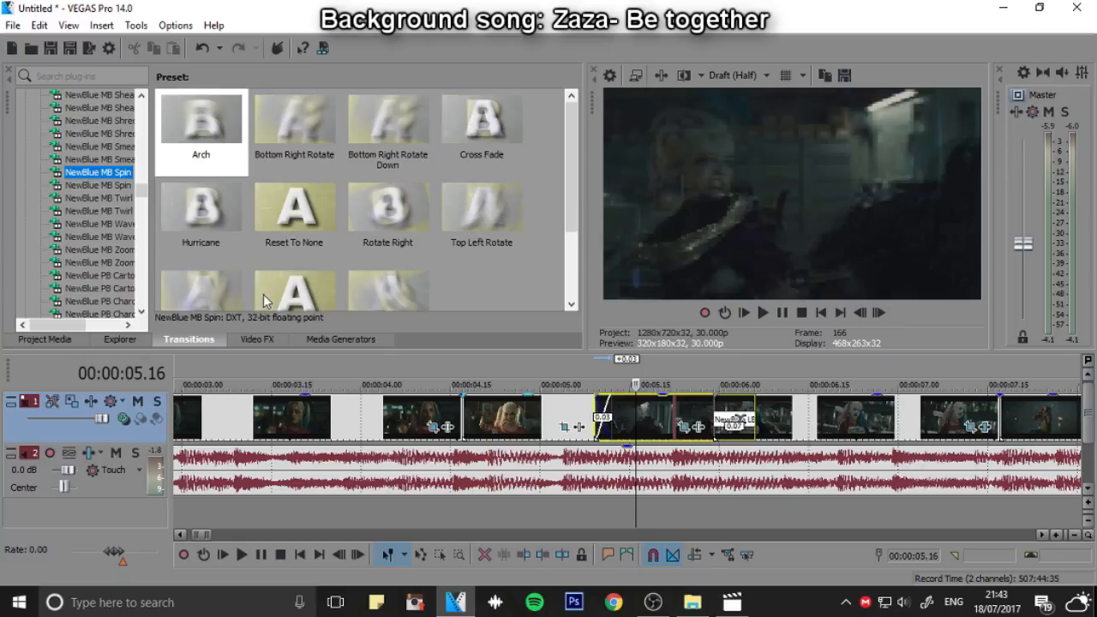
click(125, 160)
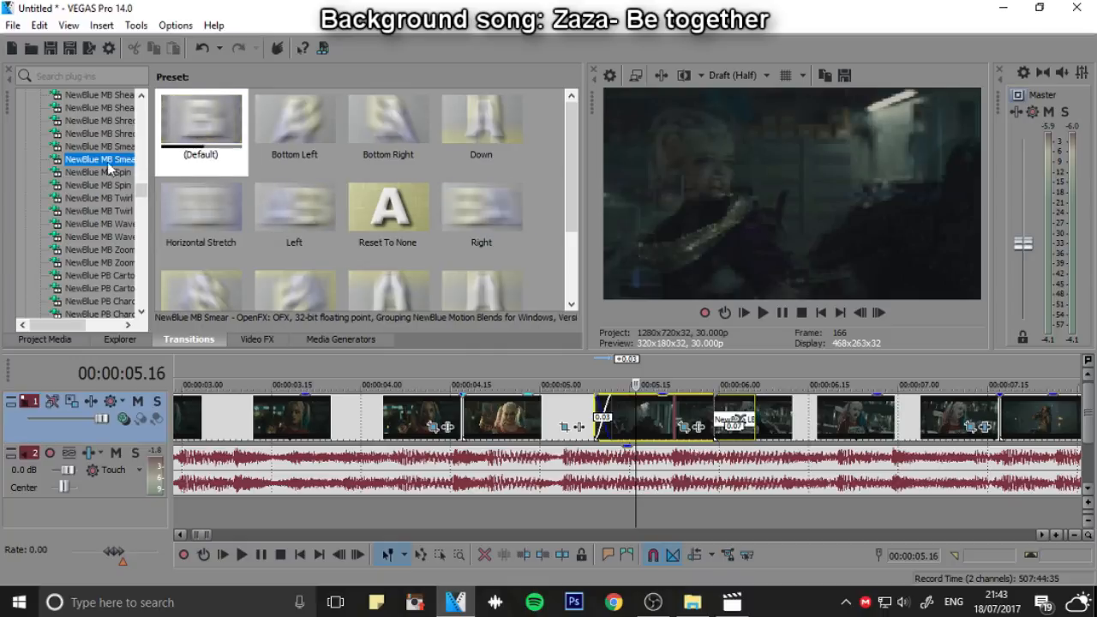
click(122, 121)
scroll(123, 112, up, 1)
click(120, 95)
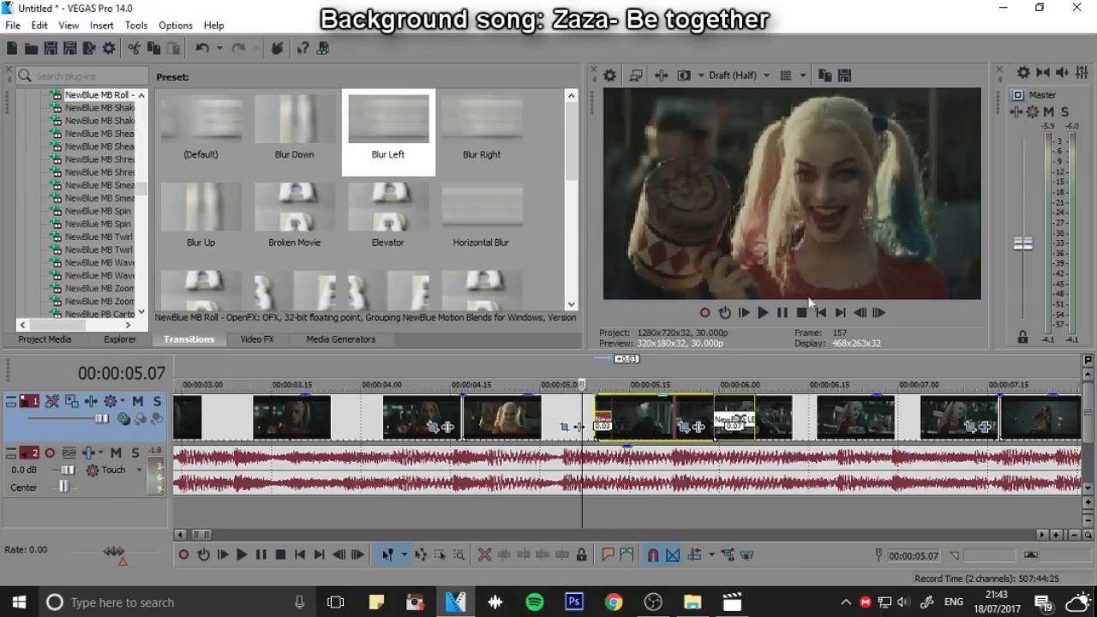
click(690, 418)
Scrub through the Blur Left transition between the mallet clip and the dark clip
scroll(600, 429, up, 2)
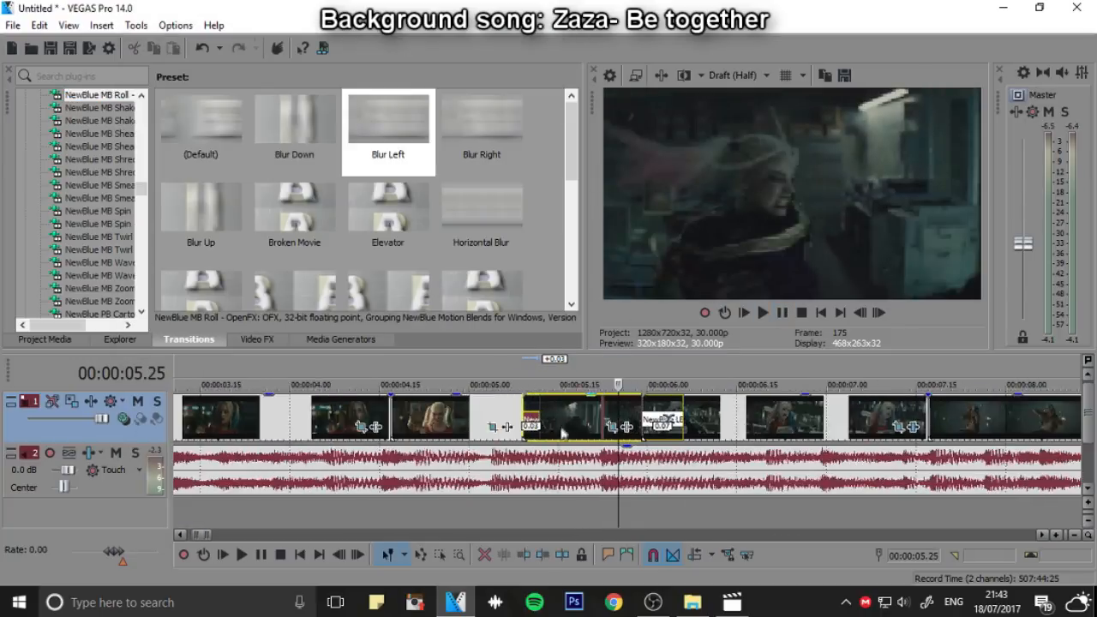
drag(525, 382, 505, 380)
click(480, 375)
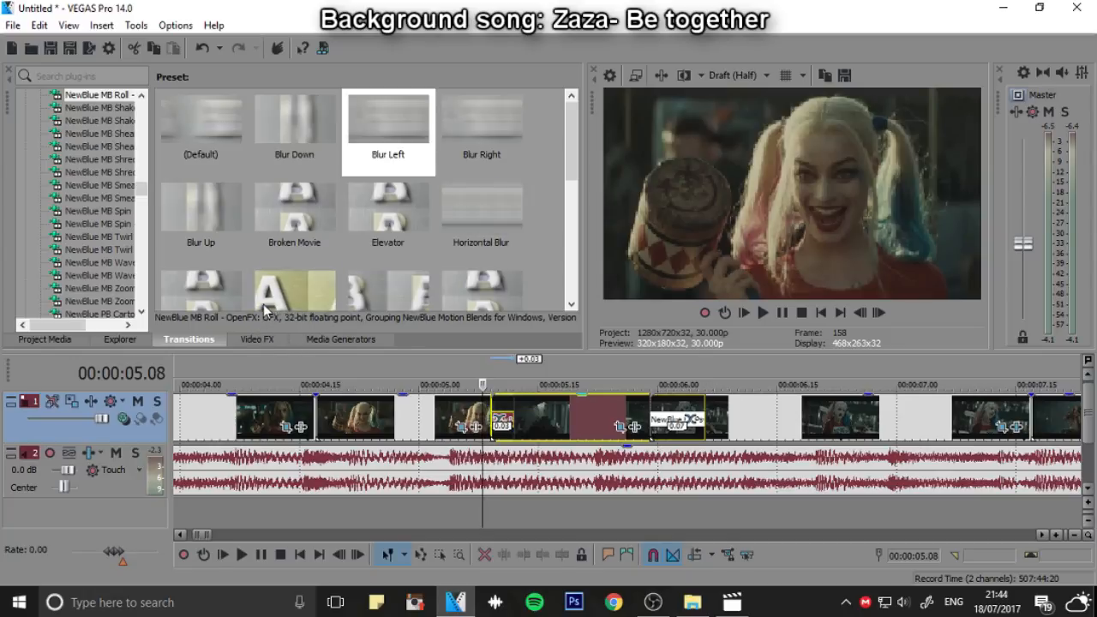
click(499, 377)
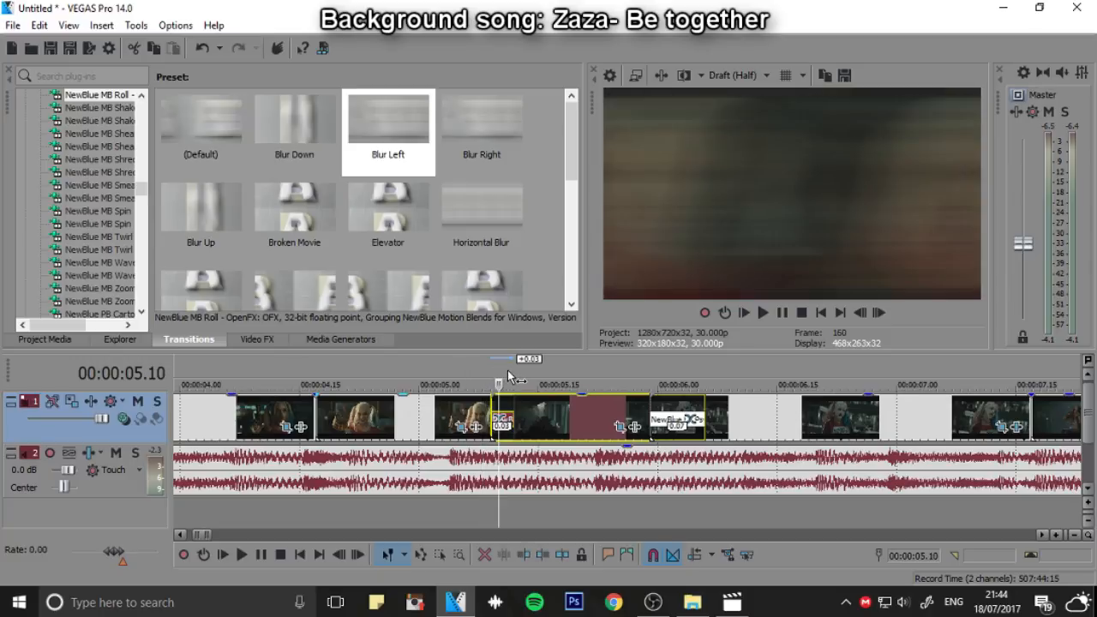
Remove the Blur Left transition from the crossfade after the mallet clip and show the video effects list
click(120, 339)
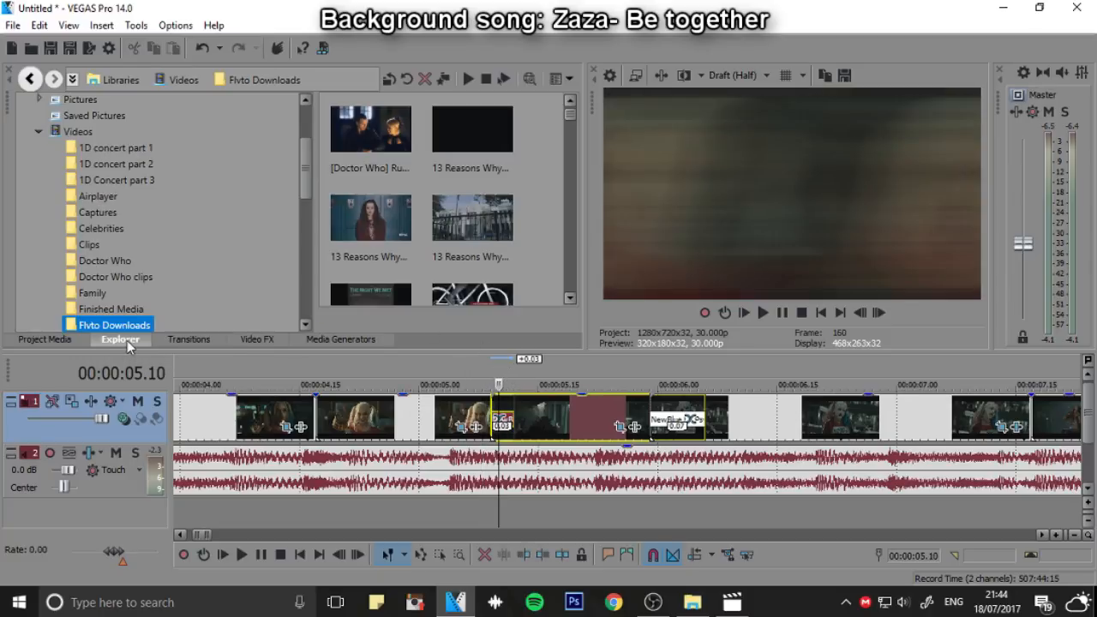
click(341, 339)
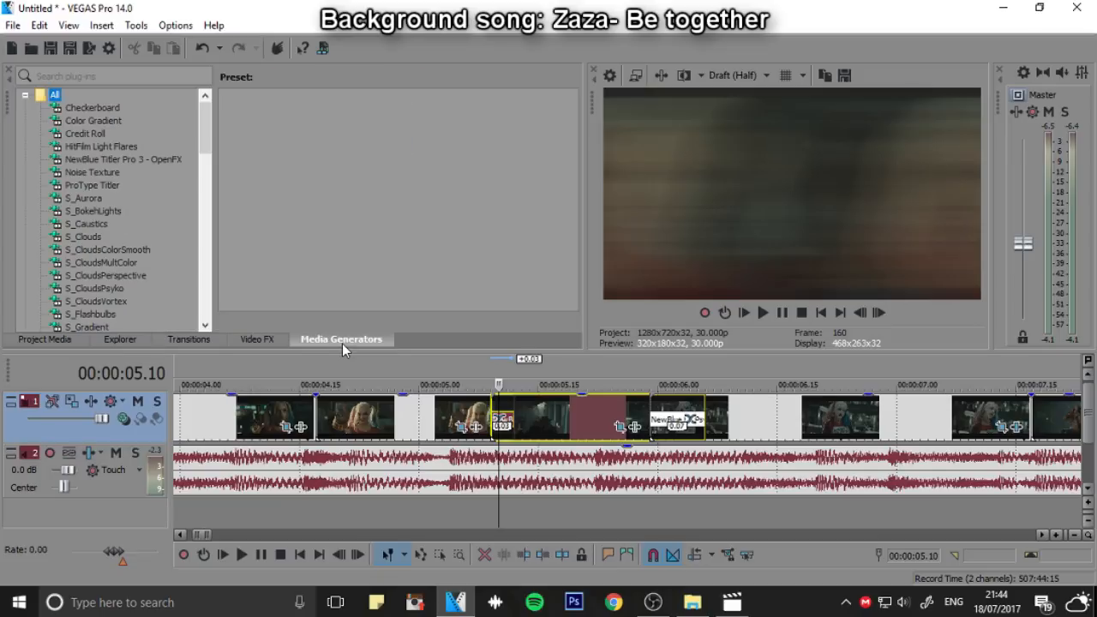
click(271, 345)
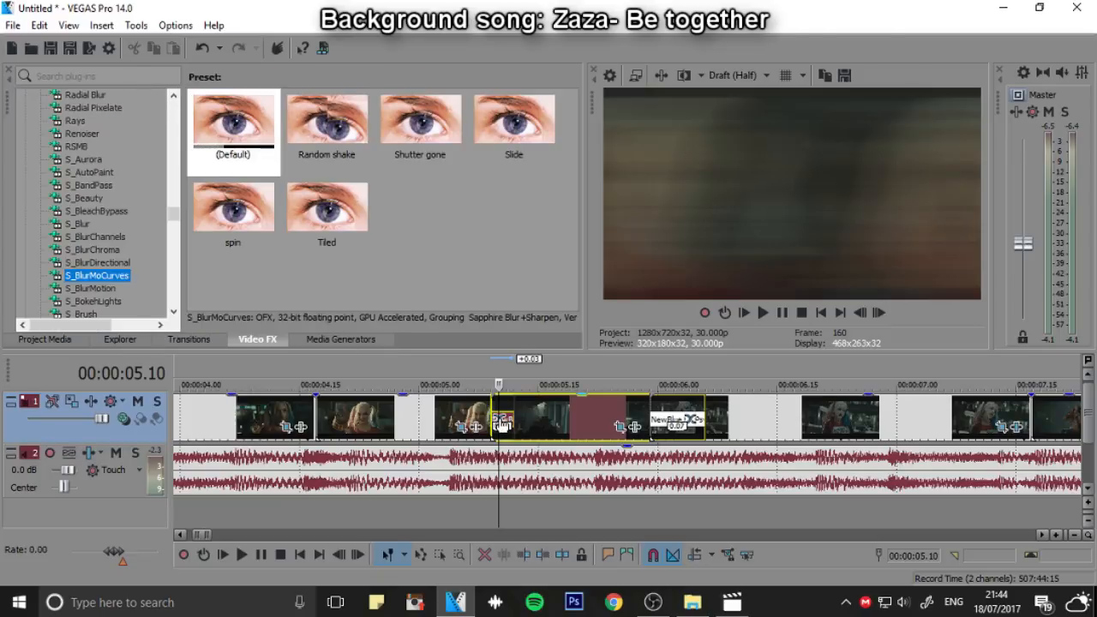
click(502, 422)
click(568, 41)
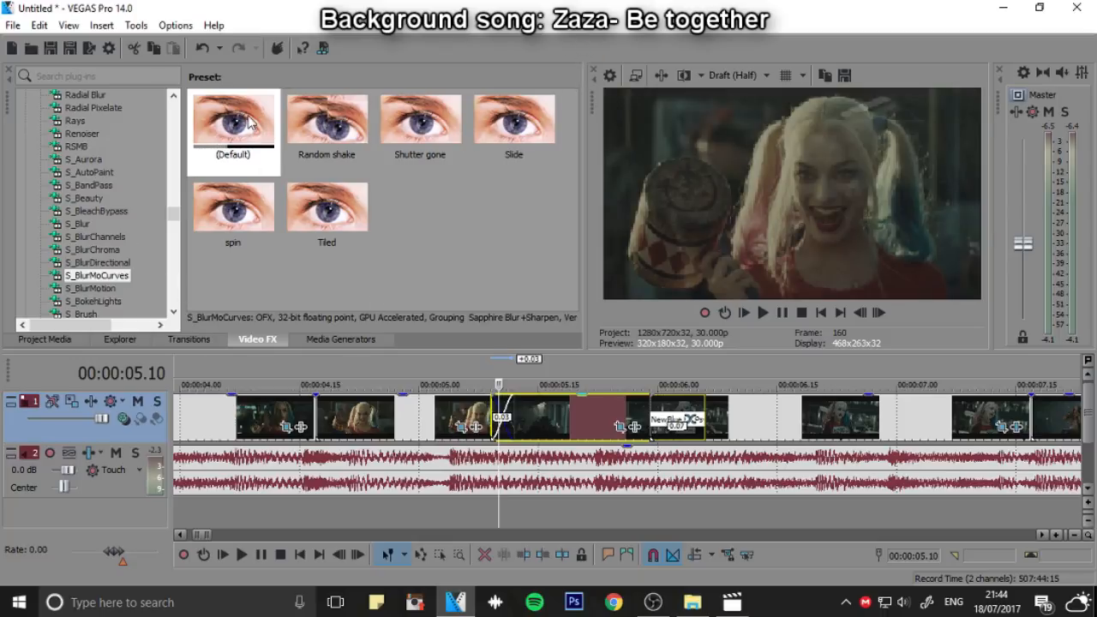
Add the default S_BlurMoCurves effect to the mallet clip and set both Wrap X and Wrap Y to Reflect
drag(250, 123, 276, 188)
drag(411, 414, 411, 413)
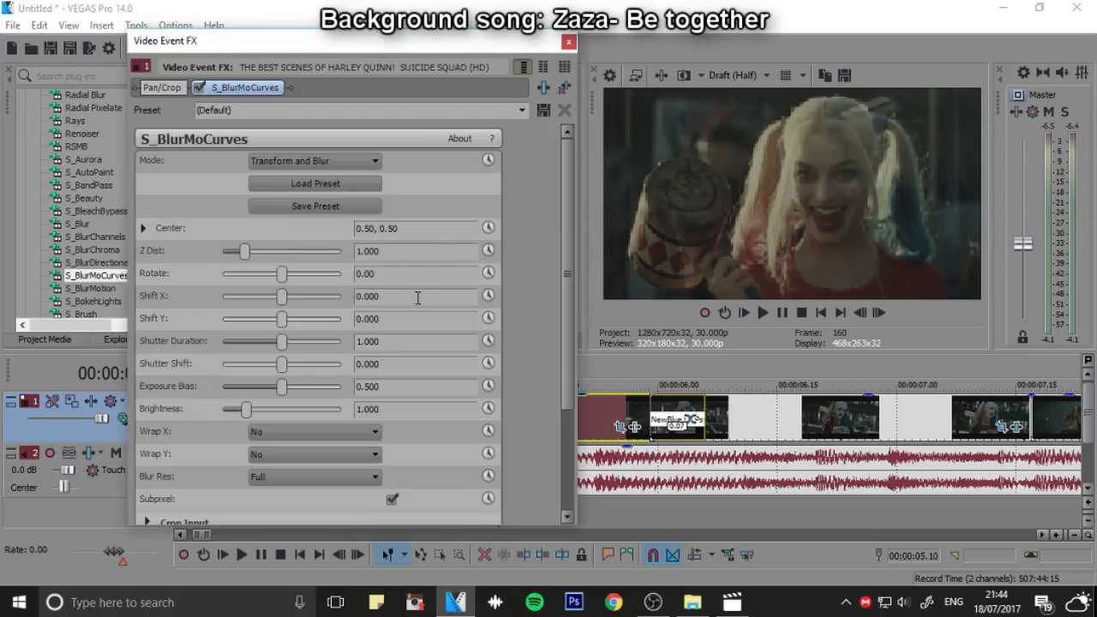
click(313, 431)
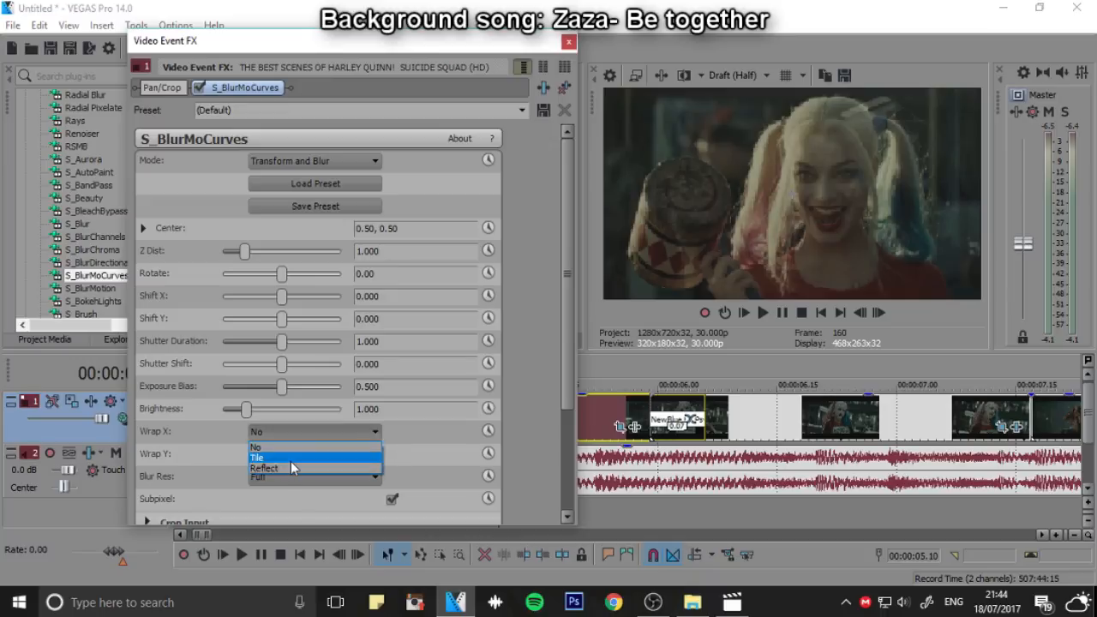
click(291, 461)
click(291, 432)
click(288, 471)
click(290, 454)
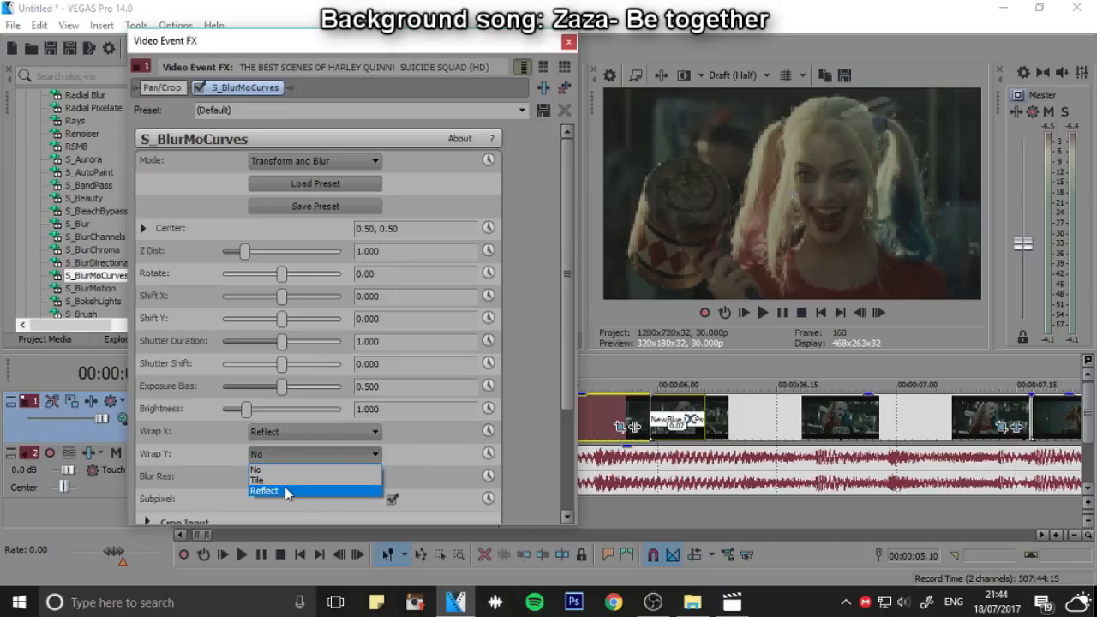
click(283, 487)
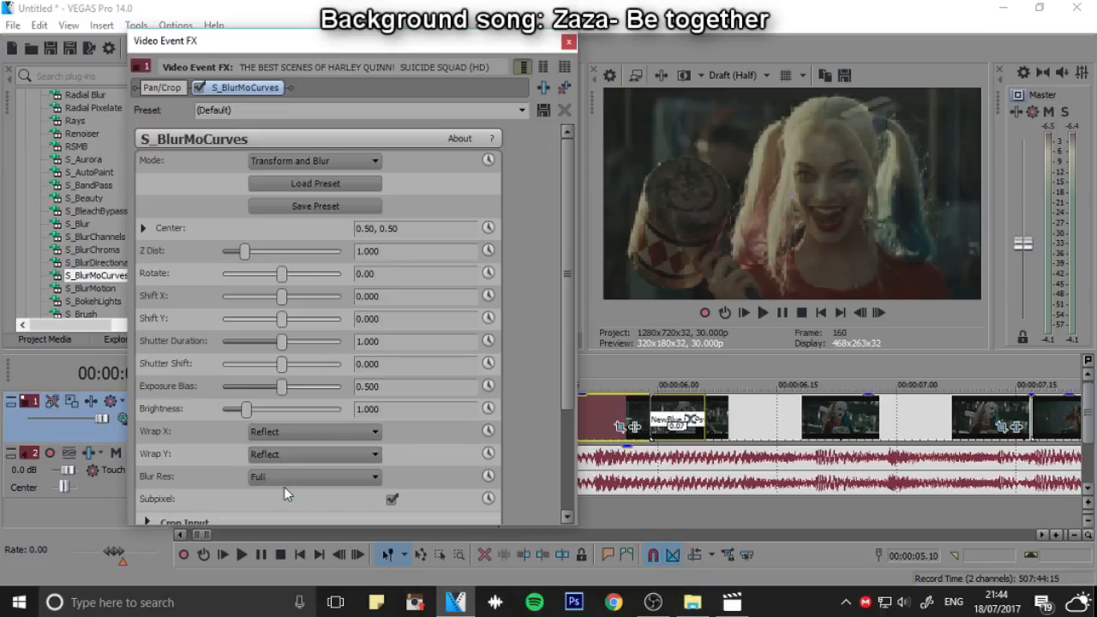
Animate the mallet clip's Rotate with a 0.00 keyframe at 00:00:00.21 and a 164.08 keyframe at 00:00:00.23
click(488, 273)
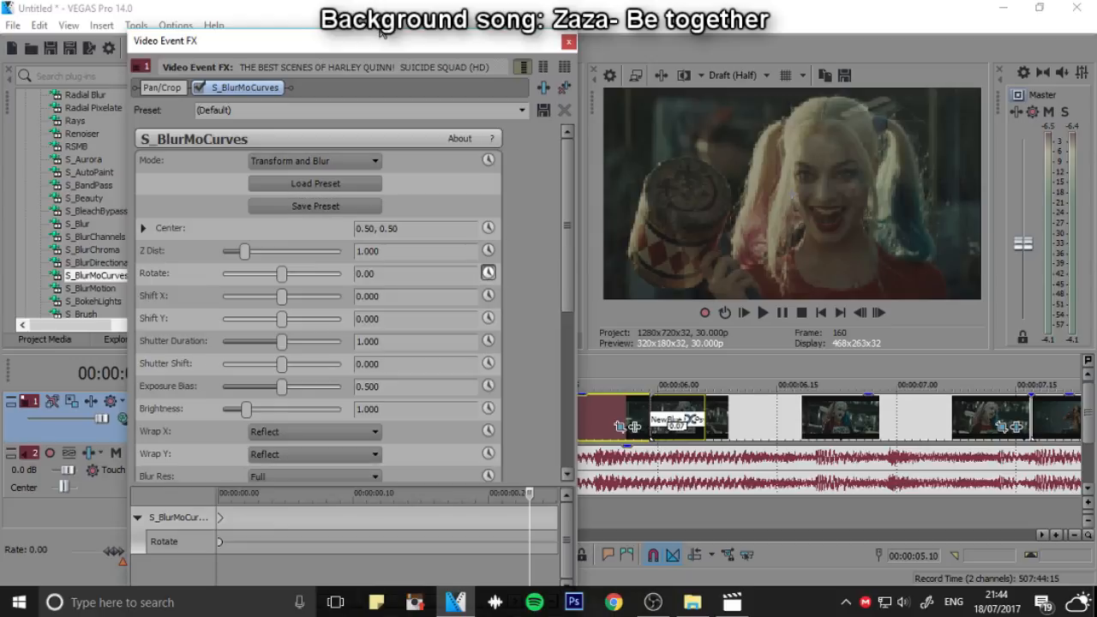
drag(381, 35, 336, 46)
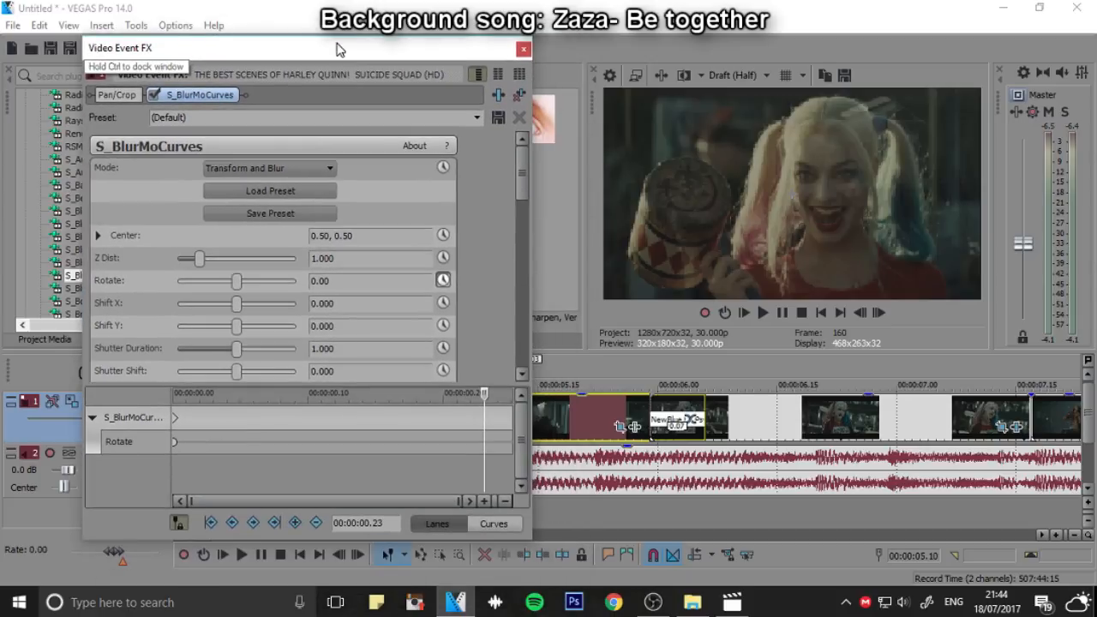
drag(485, 394, 456, 395)
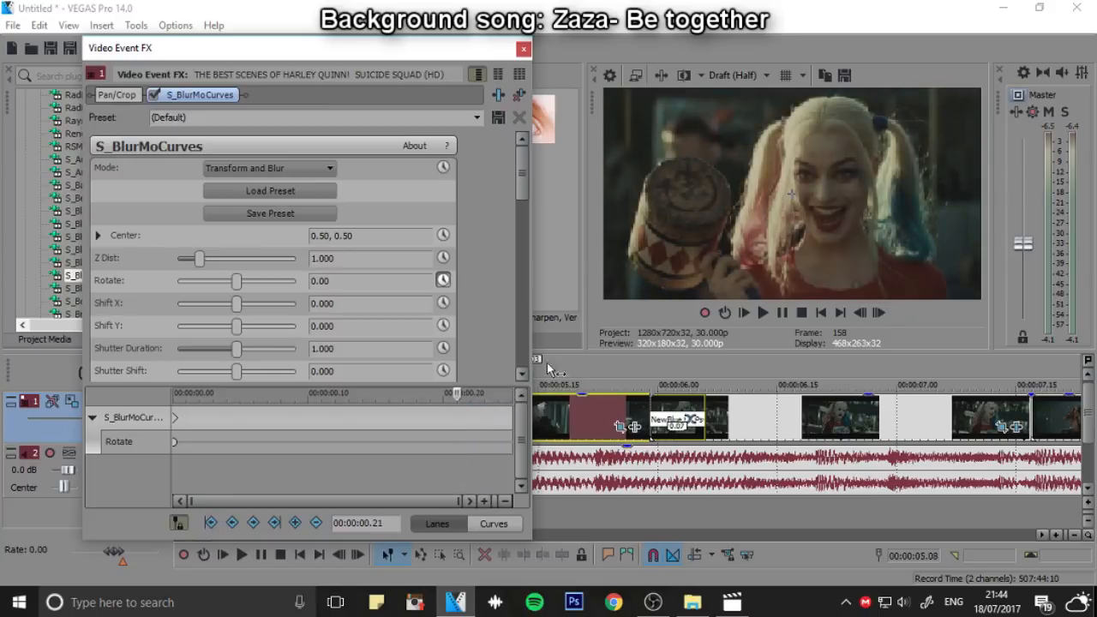
click(878, 312)
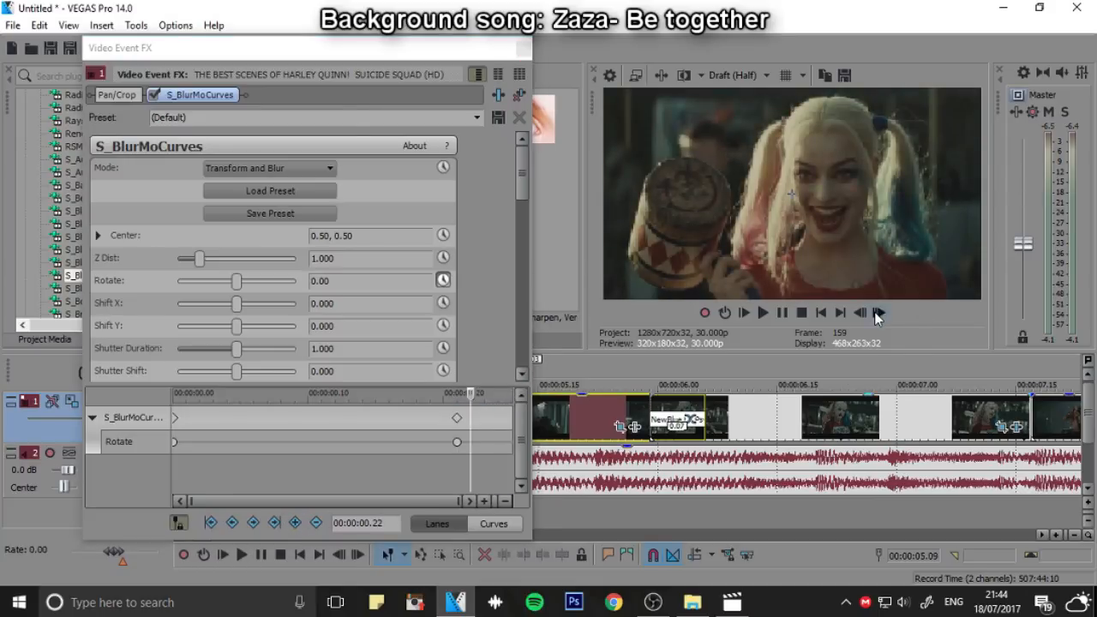
click(878, 312)
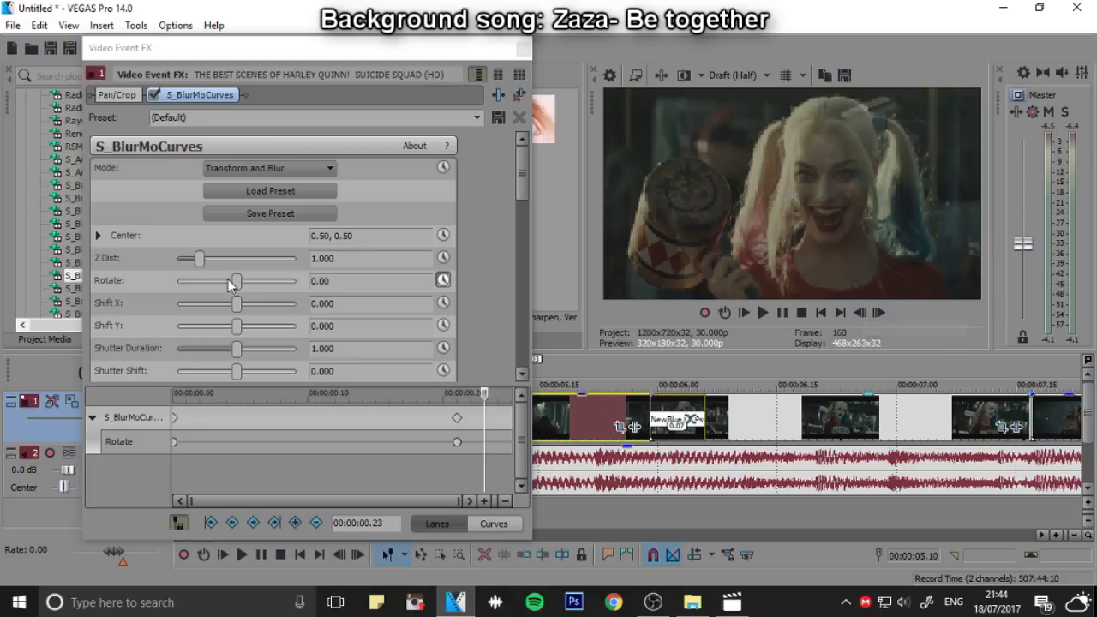
drag(238, 284, 267, 286)
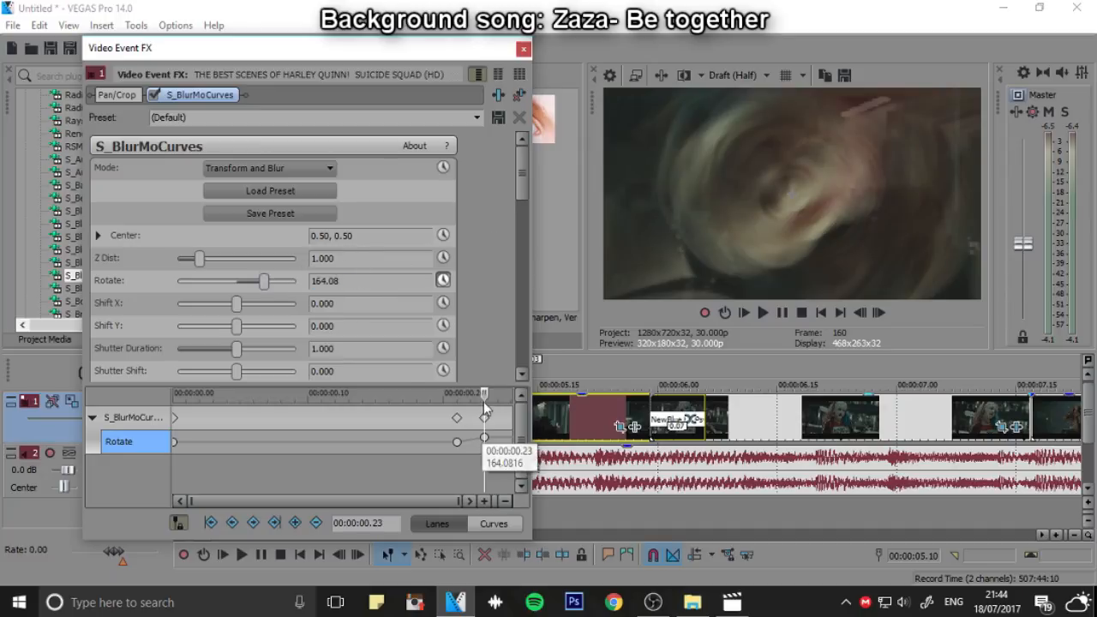
Play back the mallet clip's spin and return to its Rotate keyframe at 00:00:00.23
drag(484, 394, 295, 394)
click(764, 312)
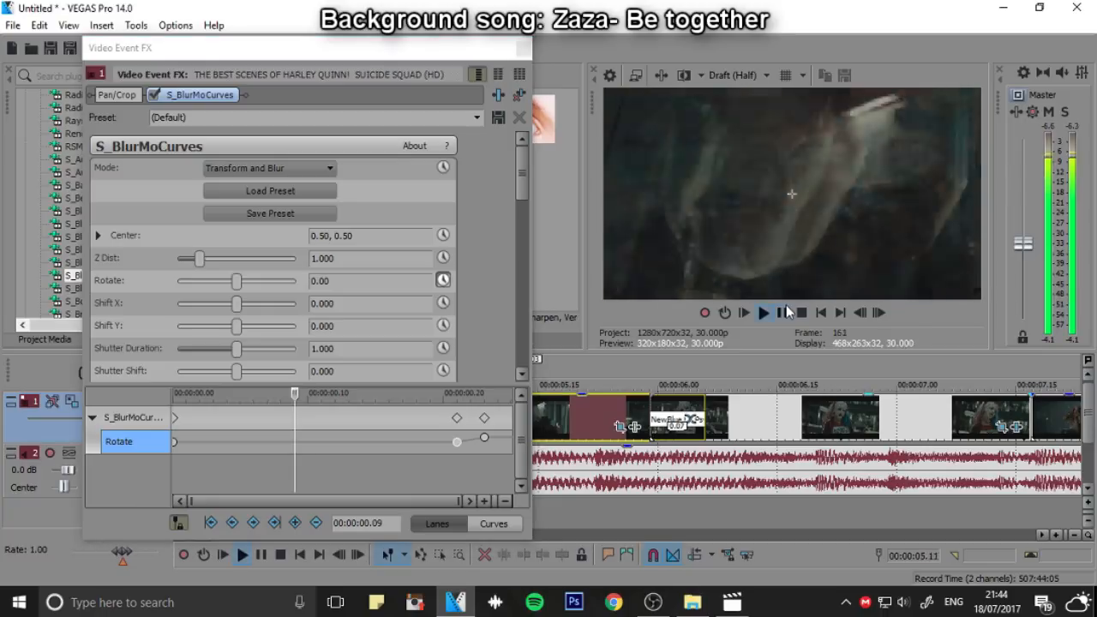
click(781, 312)
click(484, 438)
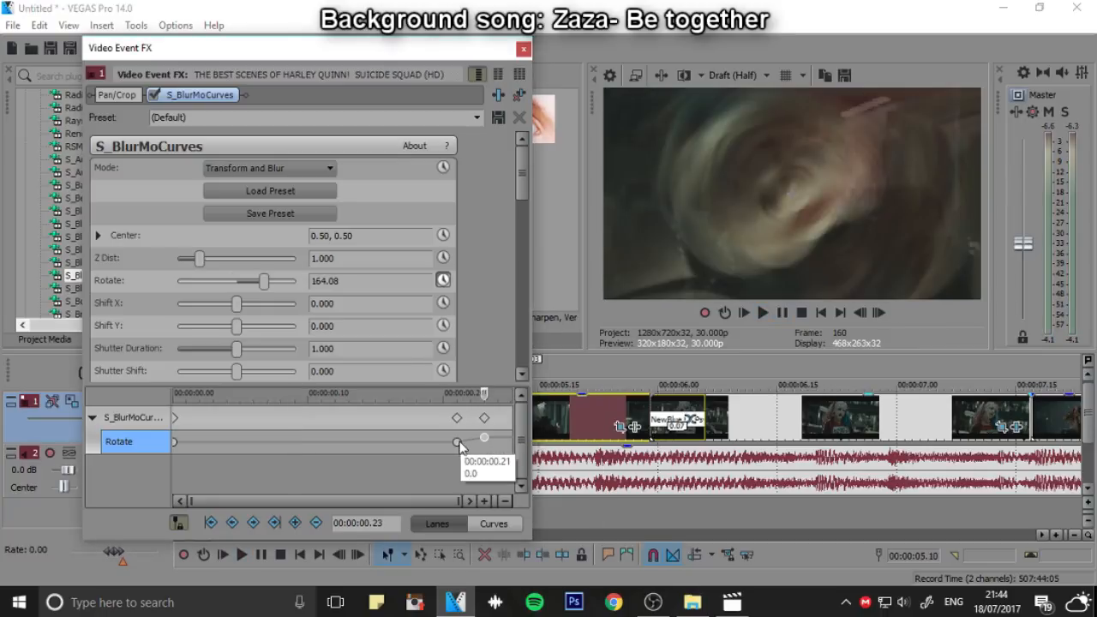
Animate the mallet clip's Blur Res with a Full keyframe at 00:00:00.21 and a Quarter keyframe at 00:00:00.23
click(457, 442)
drag(521, 187, 516, 349)
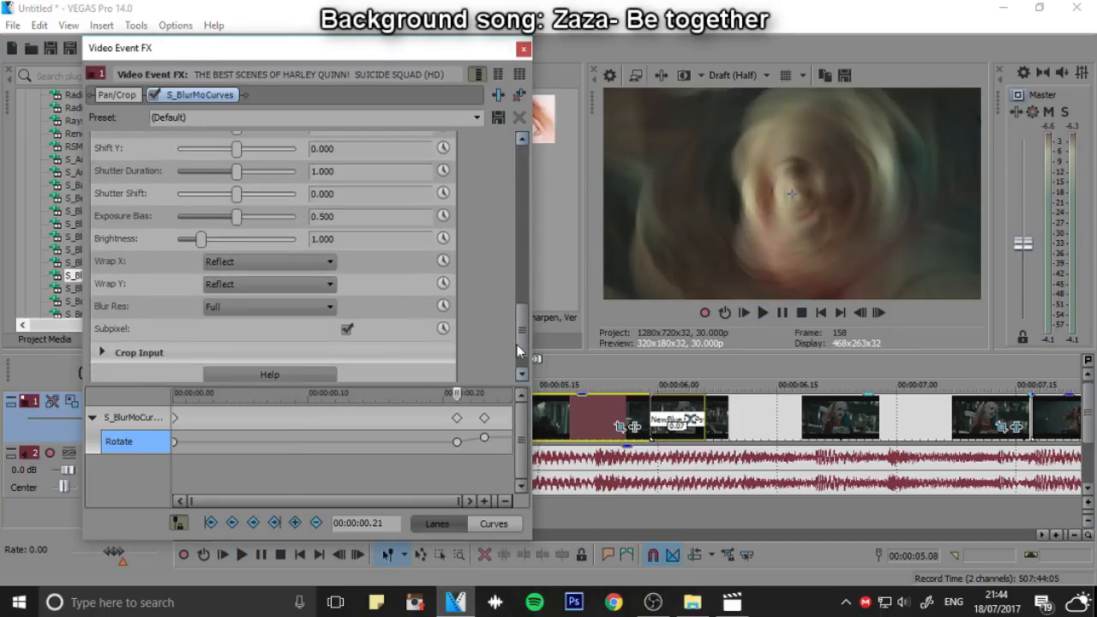
click(442, 306)
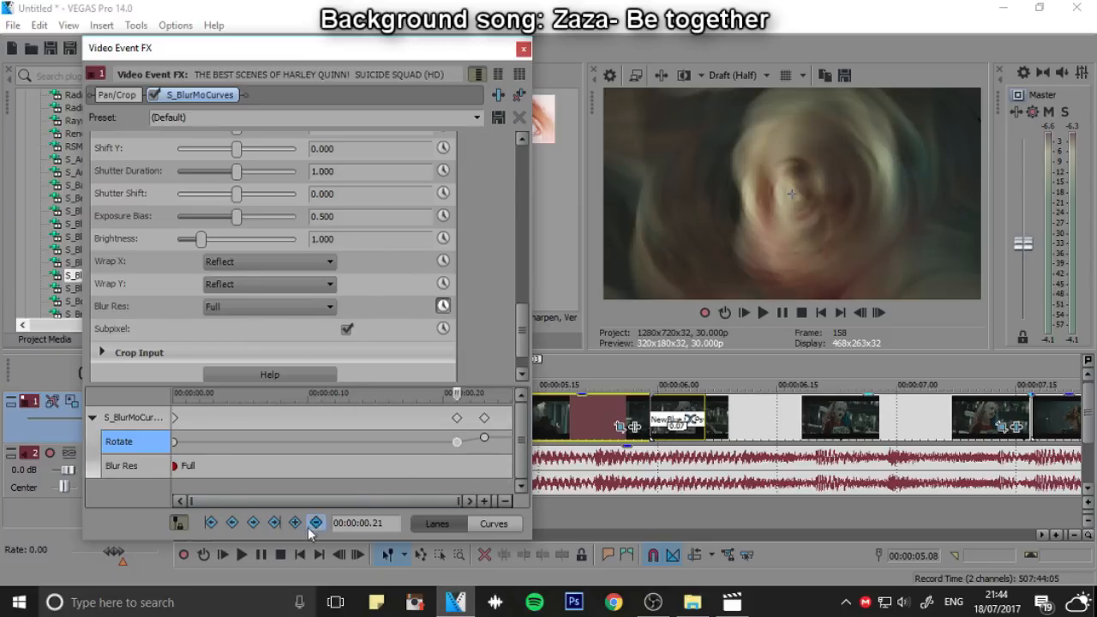
click(129, 467)
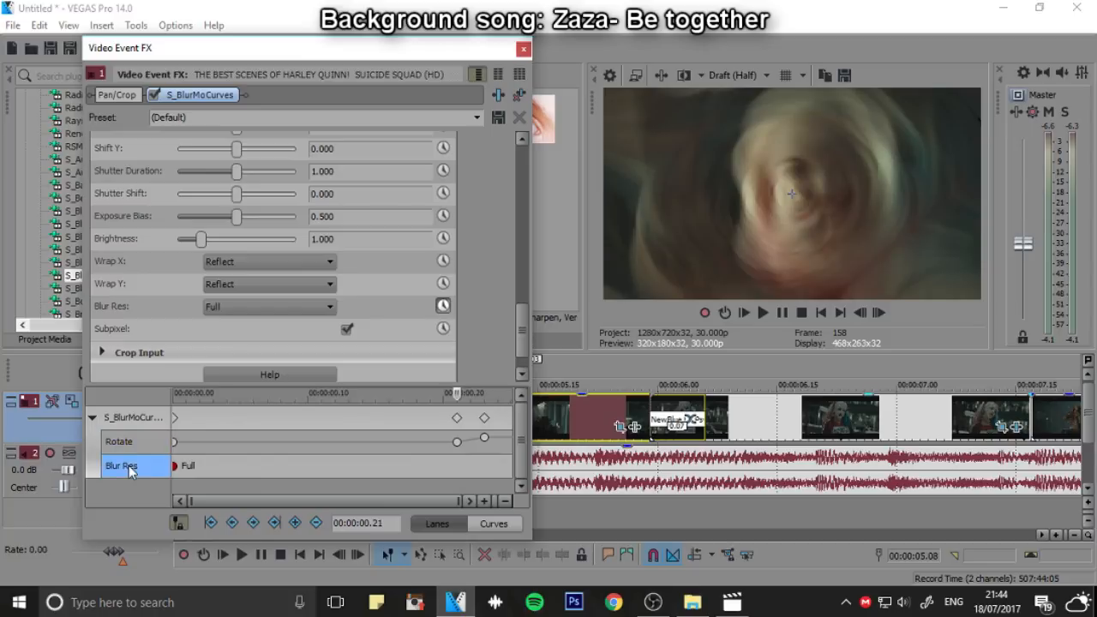
click(275, 522)
click(484, 437)
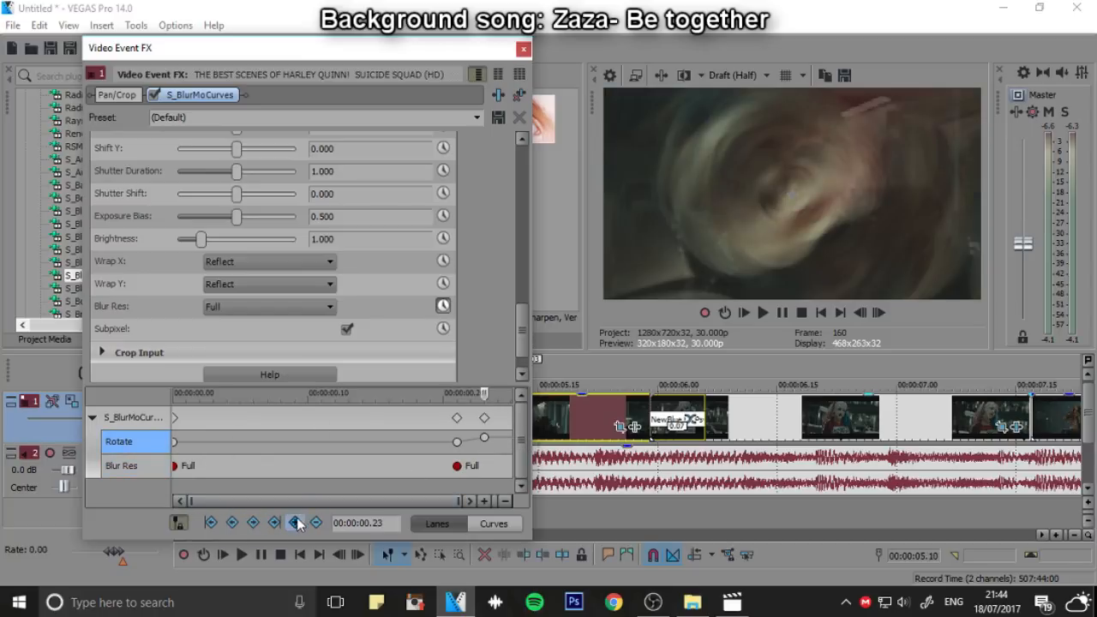
click(120, 470)
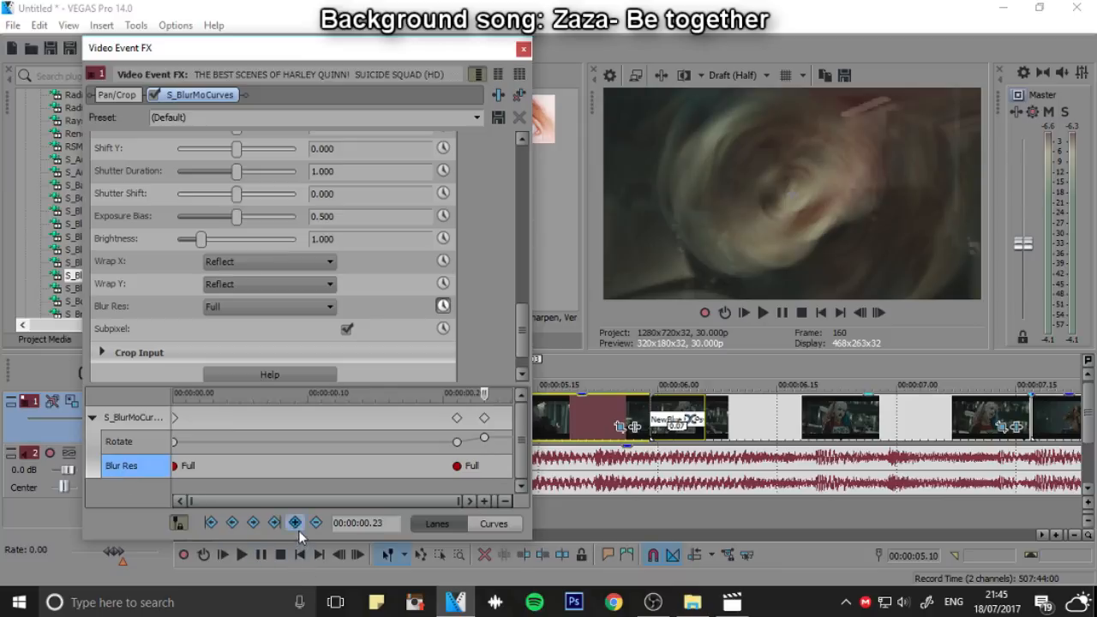
right_click(485, 466)
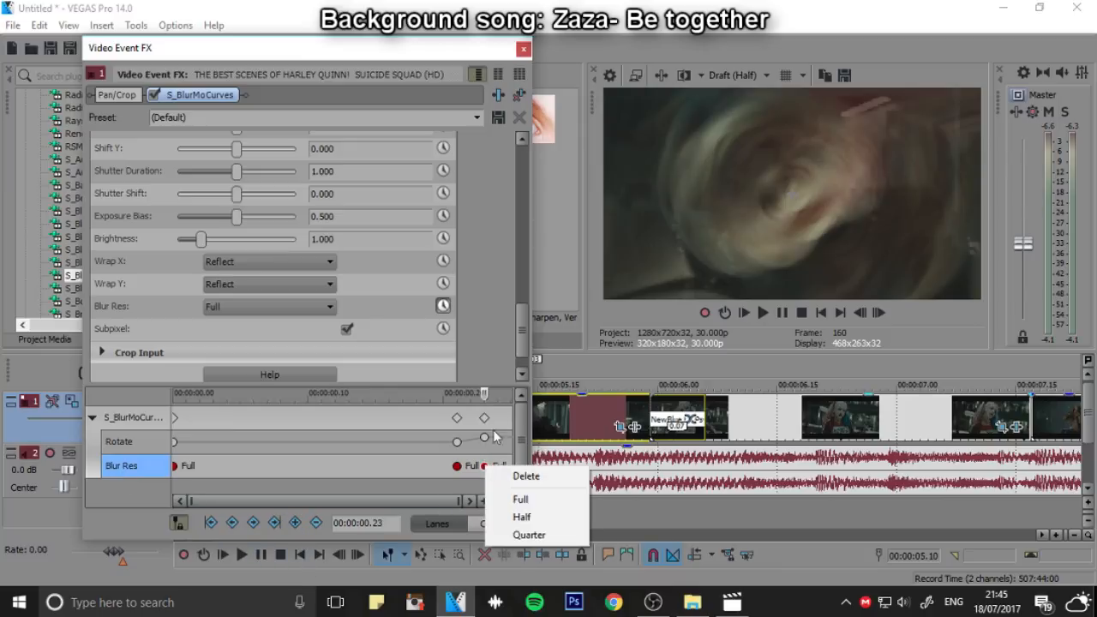
click(528, 535)
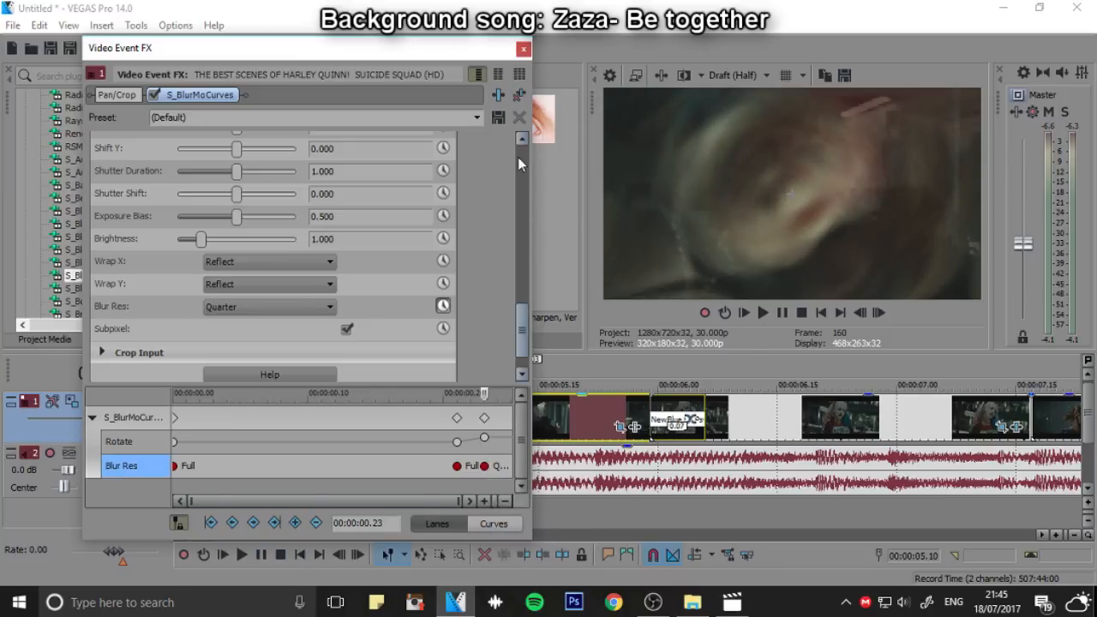
Add the default S_BlurMoCurves effect to the clip after the mallet clip and set Wrap X and Wrap Y to Reflect
click(580, 383)
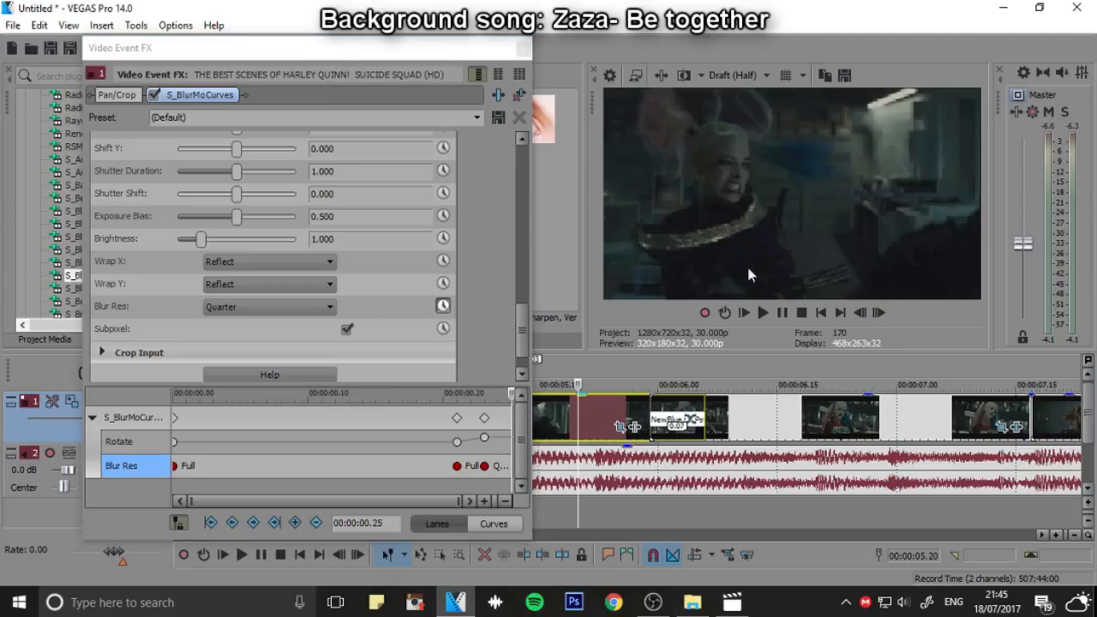
click(660, 384)
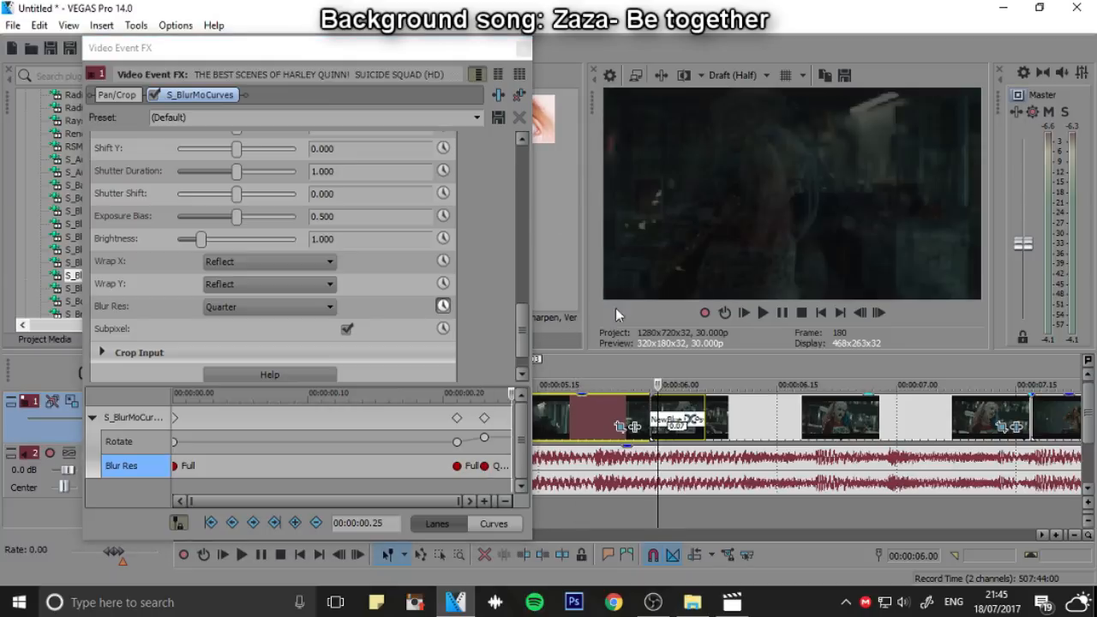
click(517, 49)
click(458, 368)
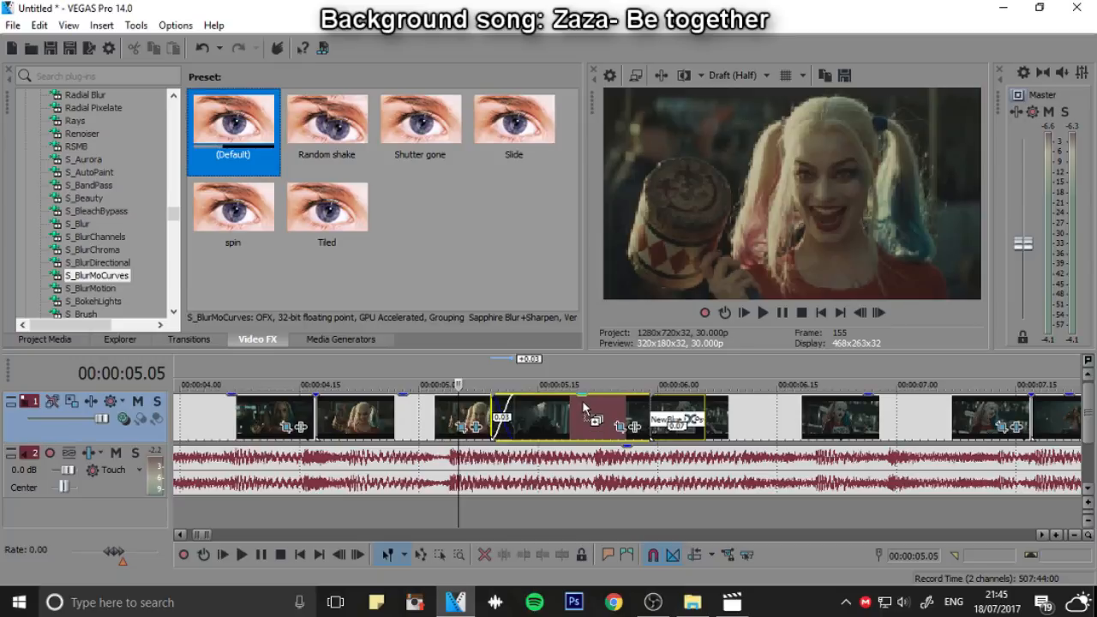
click(595, 421)
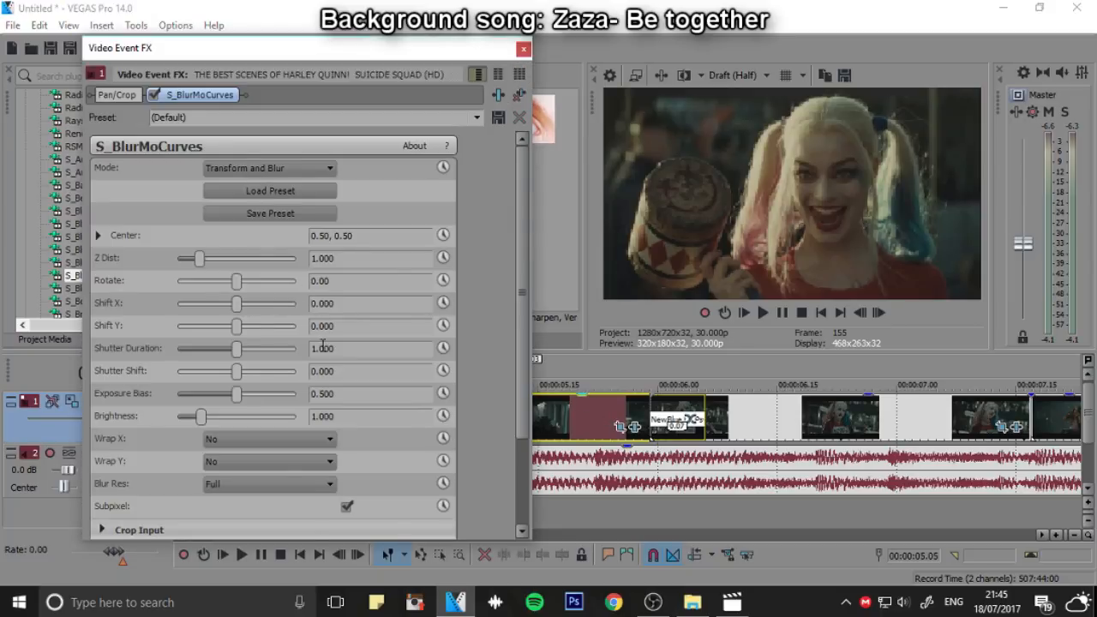
click(293, 439)
click(248, 470)
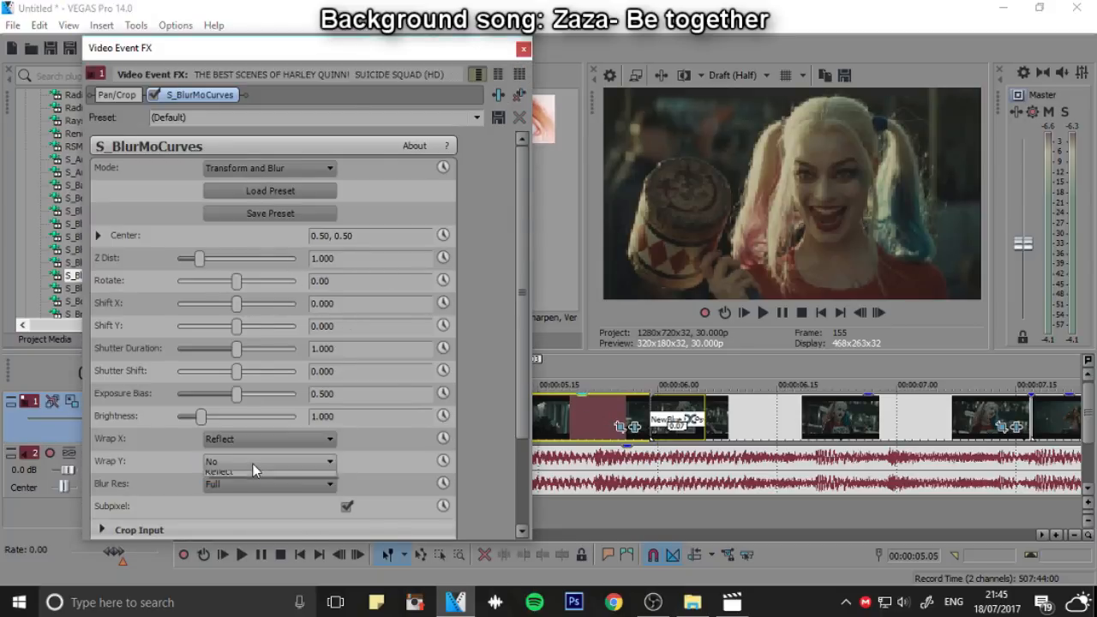
click(247, 501)
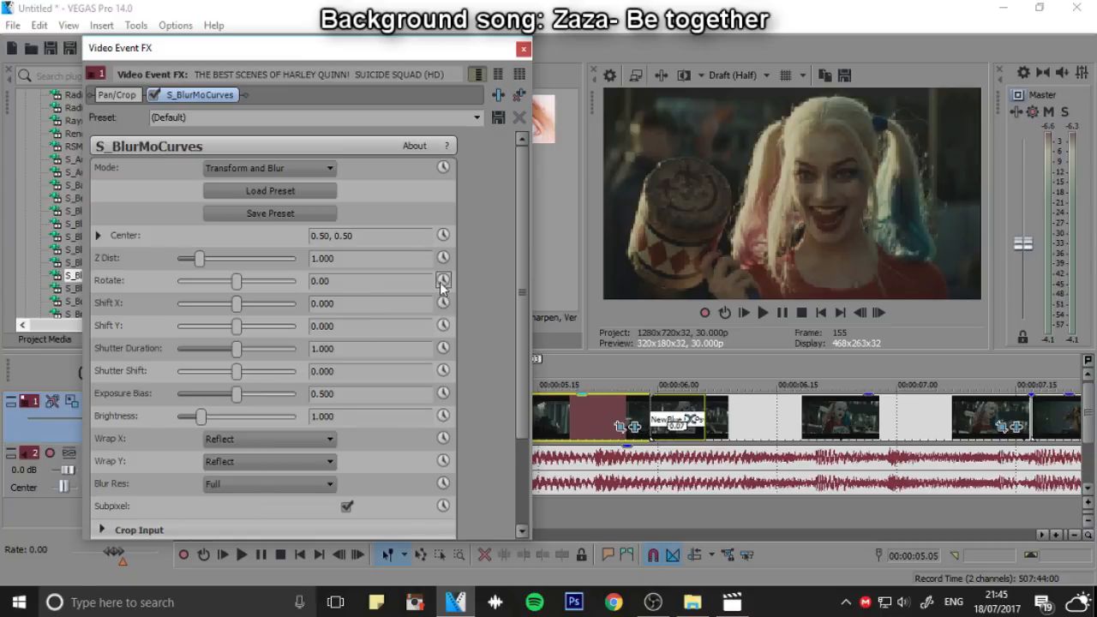
Enable Rotate animation on that clip, try to enter -164.08 at its start, and step forward through the frames
click(443, 280)
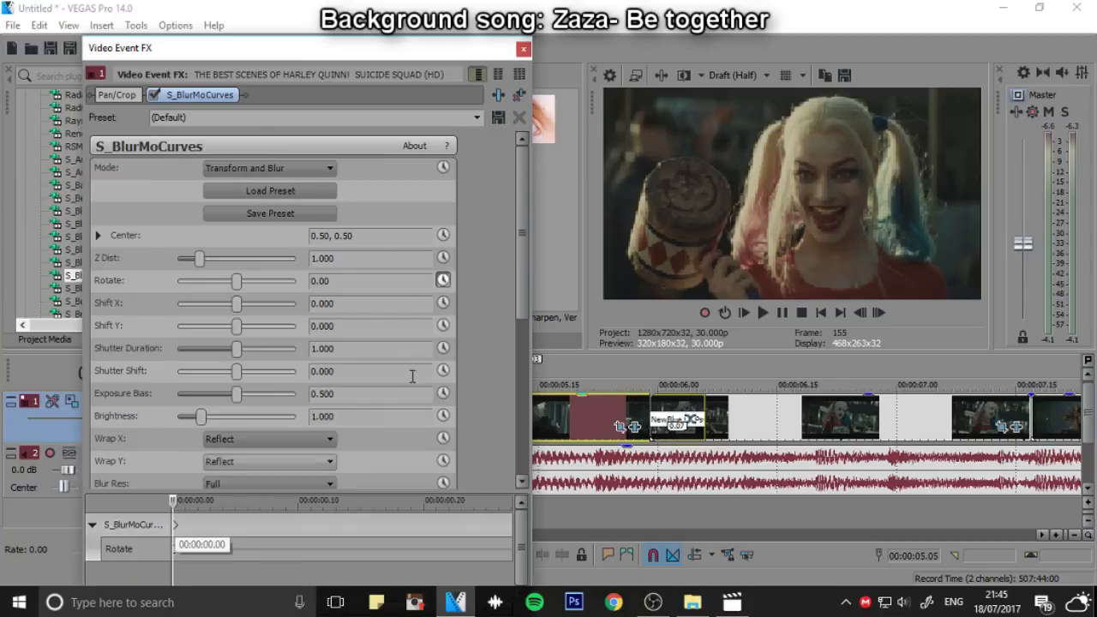
click(325, 280)
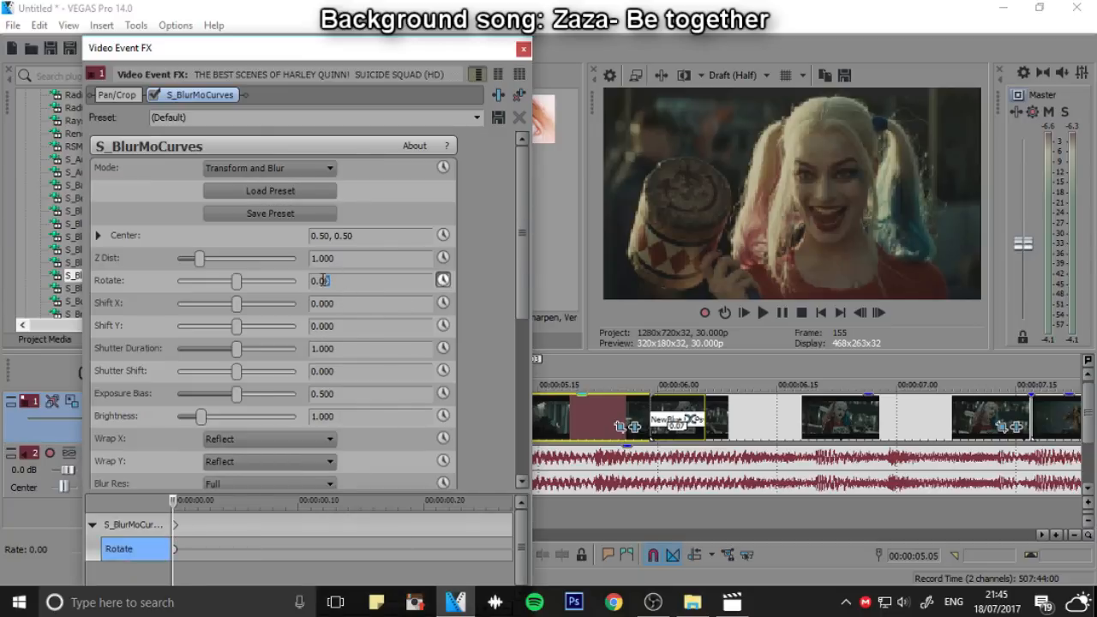
text(164.08)
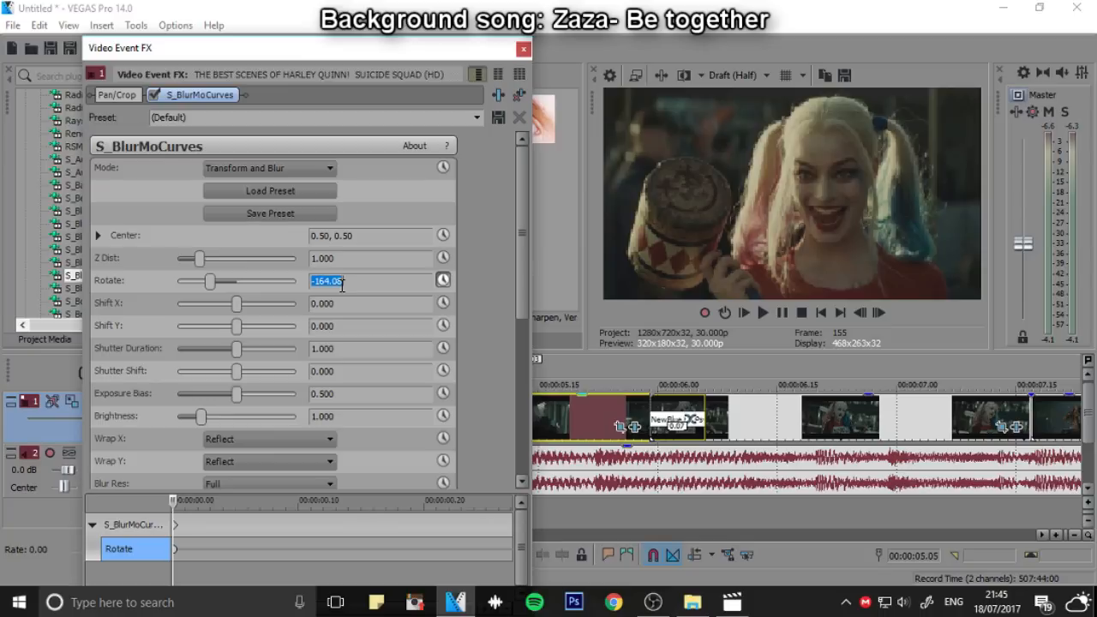
click(877, 313)
click(878, 314)
click(877, 314)
click(877, 313)
click(877, 314)
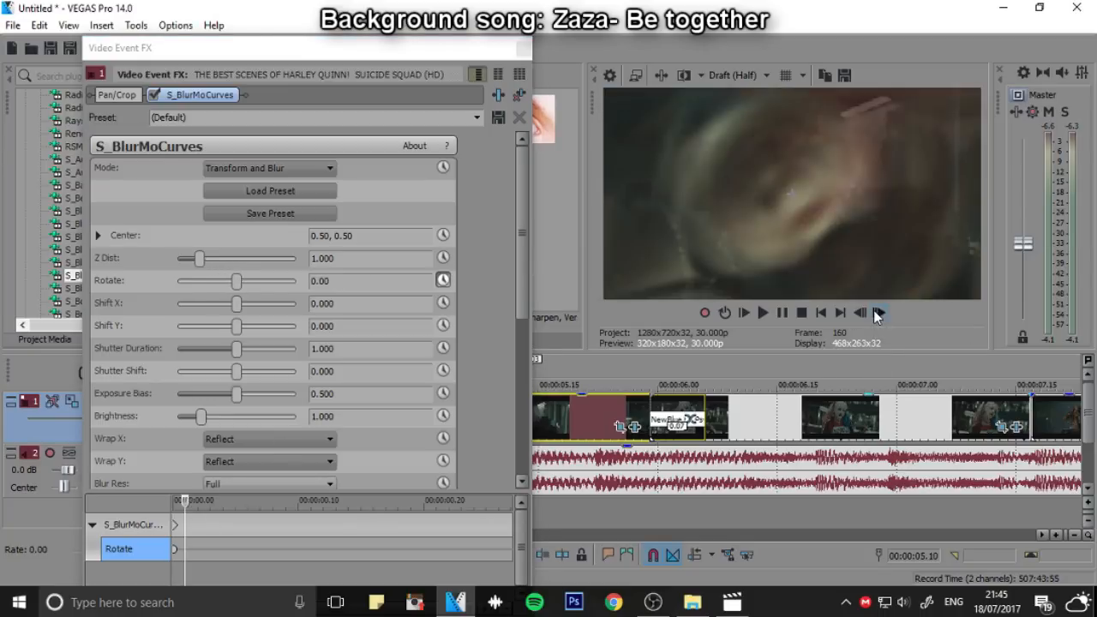
click(878, 314)
click(877, 313)
click(877, 313)
click(878, 313)
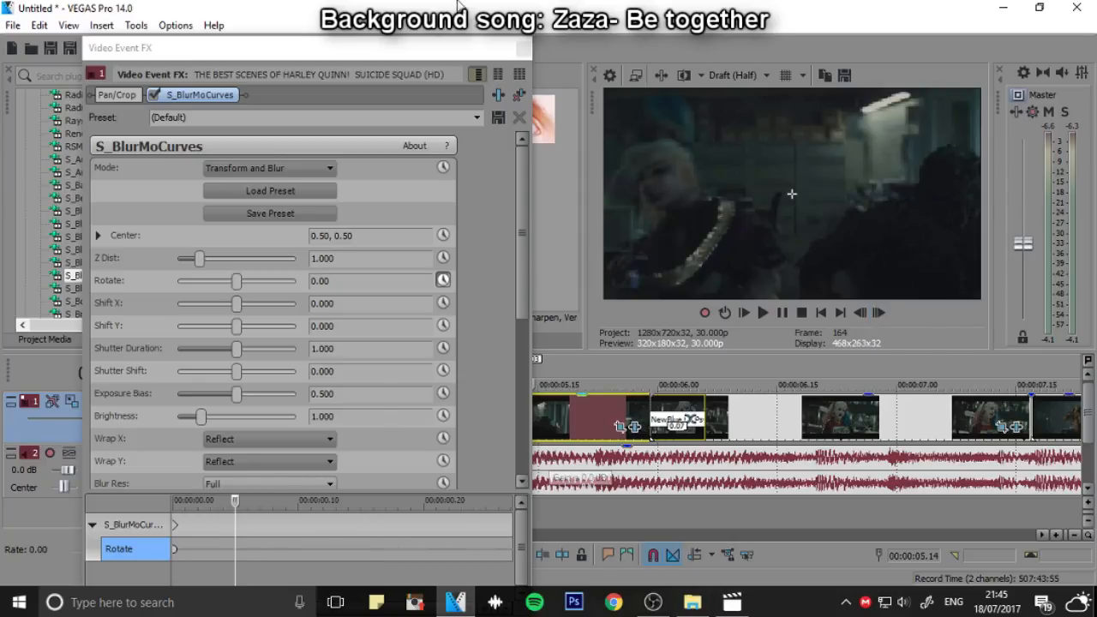
Set the clip's Rotate keyframe at 00:00:00.00 to -164.08
drag(464, 52, 486, 42)
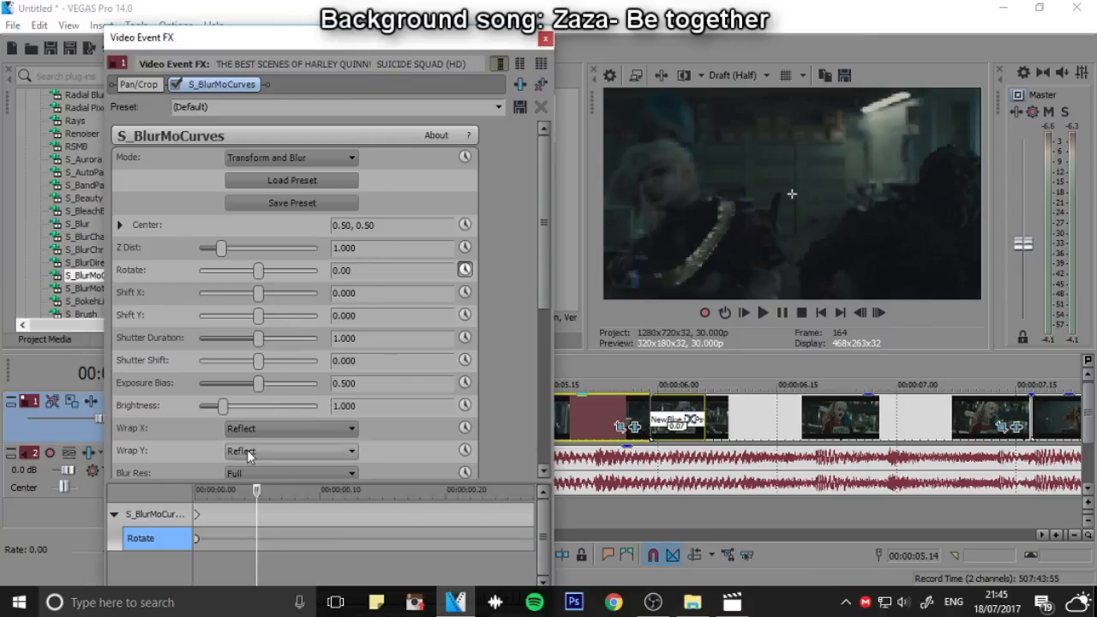
click(196, 544)
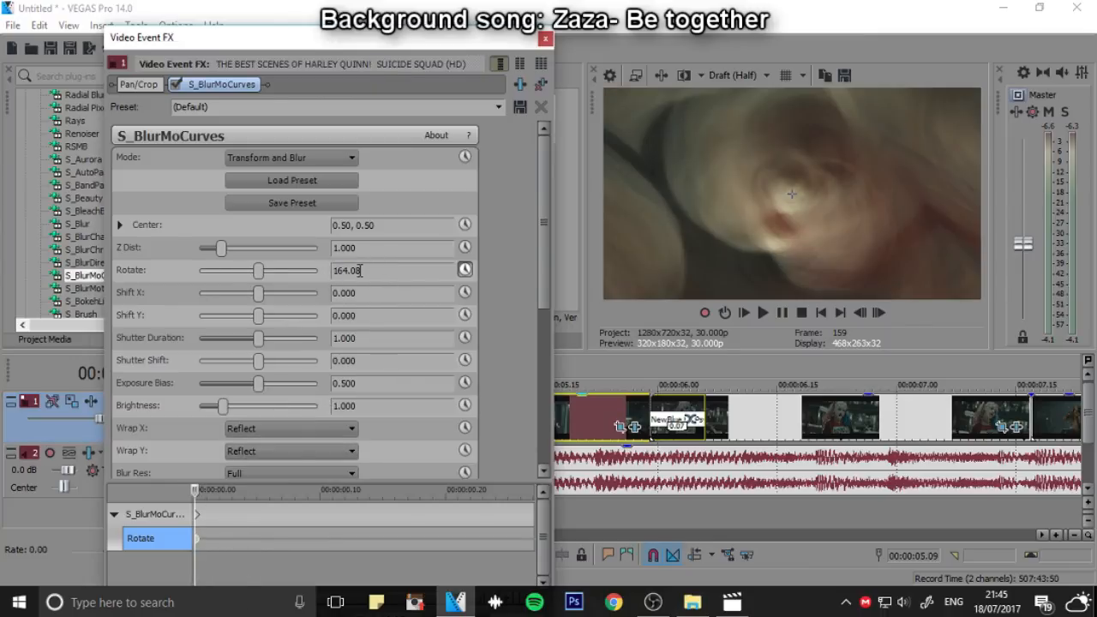
key(Return)
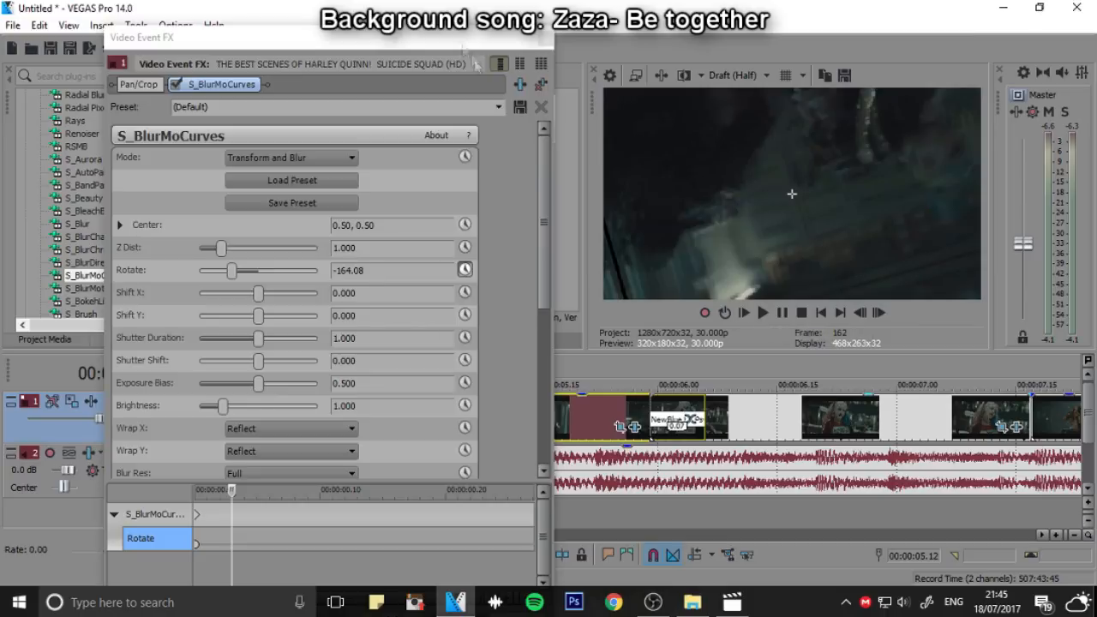
Add a Rotate keyframe of 0.00 three frames into the clip
drag(452, 32, 452, 95)
drag(452, 101, 452, 37)
click(317, 556)
drag(366, 270, 299, 272)
text(0)
key(Return)
Play back the spin from the mallet clip into the following clip, stop, and close the effect settings
click(633, 385)
scroll(633, 385, down, 3)
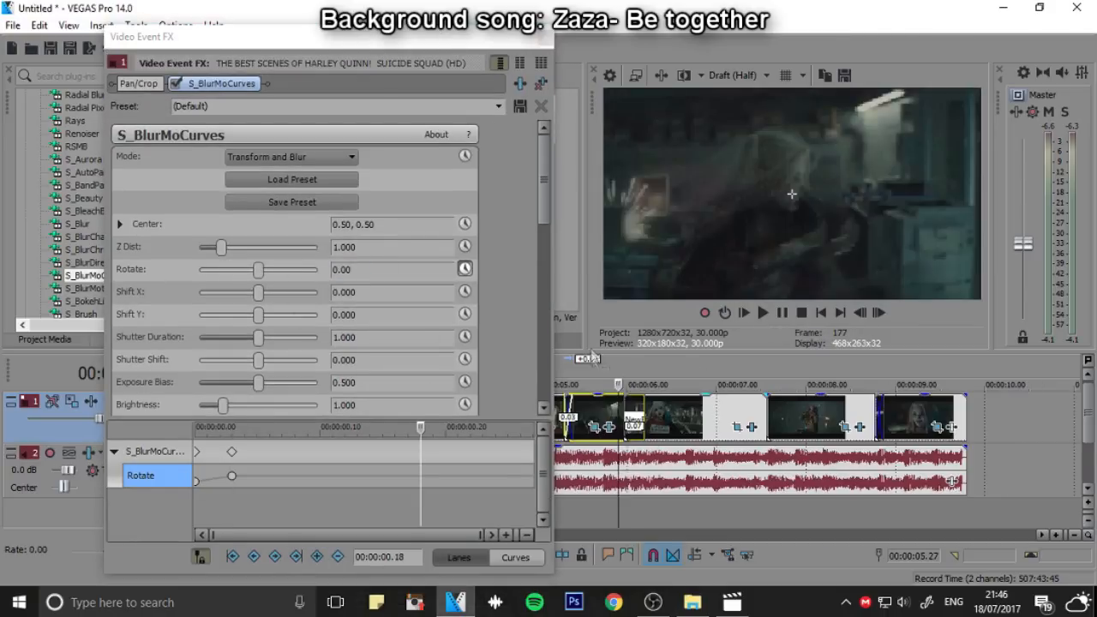
drag(555, 370, 495, 370)
click(540, 385)
click(763, 313)
click(780, 313)
click(549, 386)
click(763, 312)
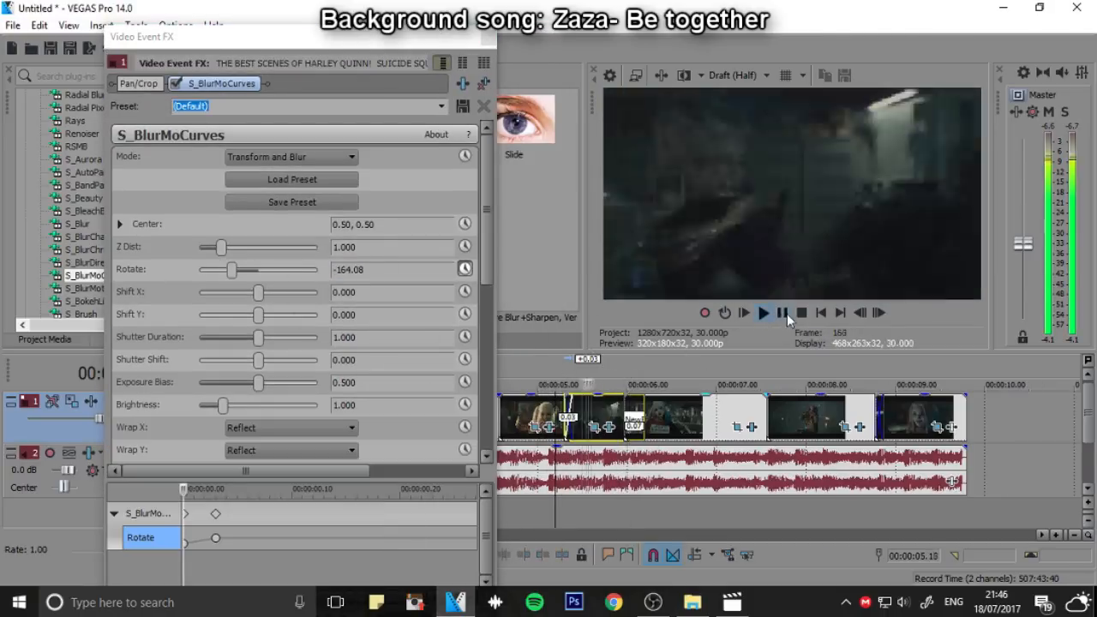
click(781, 313)
click(489, 35)
In the Pan/Crop of the laughing clip that starts at 00:00:02, place a Position keyframe shortly before the clip's end
scroll(677, 415, down, 2)
click(821, 313)
scroll(431, 387, up, 2)
click(392, 385)
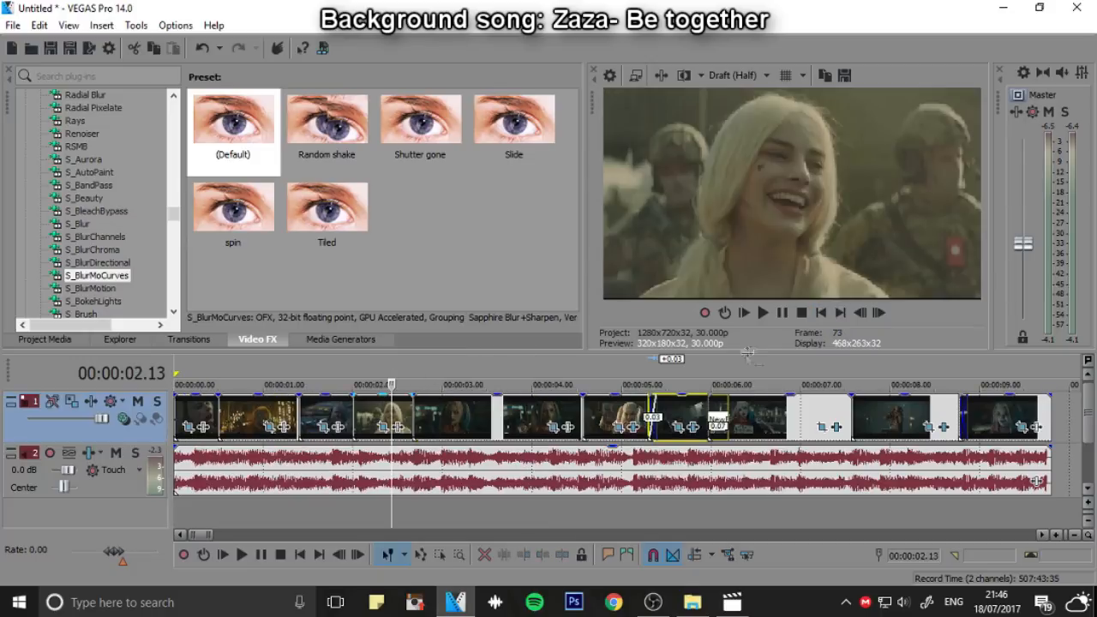
click(878, 313)
click(879, 314)
click(878, 315)
click(878, 315)
scroll(437, 382, up, 1)
click(484, 385)
click(467, 428)
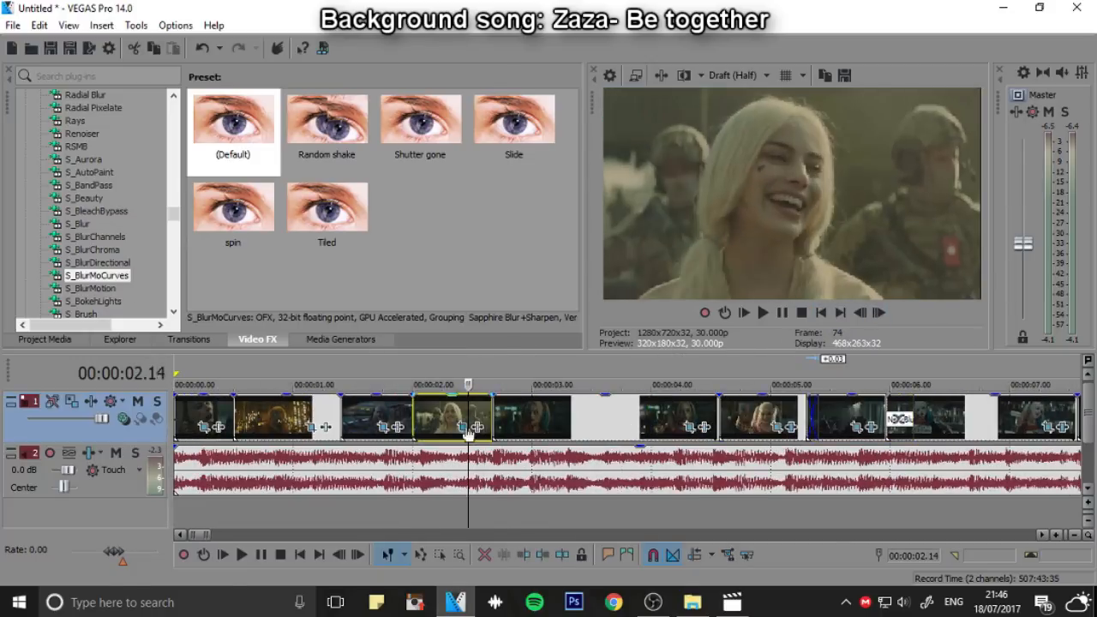
click(414, 561)
mouse_move(444, 561)
mouse_down()
mouse_move(466, 561)
mouse_move(426, 576)
mouse_move(441, 576)
mouse_up()
click(465, 562)
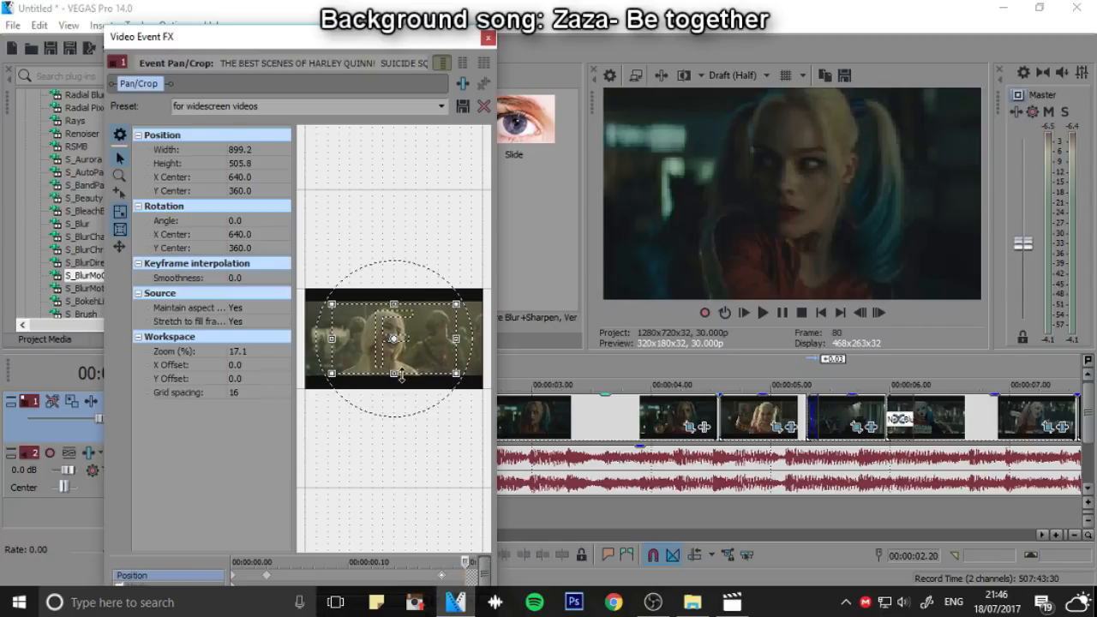
Keyframe a zoom-out on the clip after the laughing one, with Pan/Crop width 416.6 at its start and 940.8 at timeline 00:00:02.23
click(690, 428)
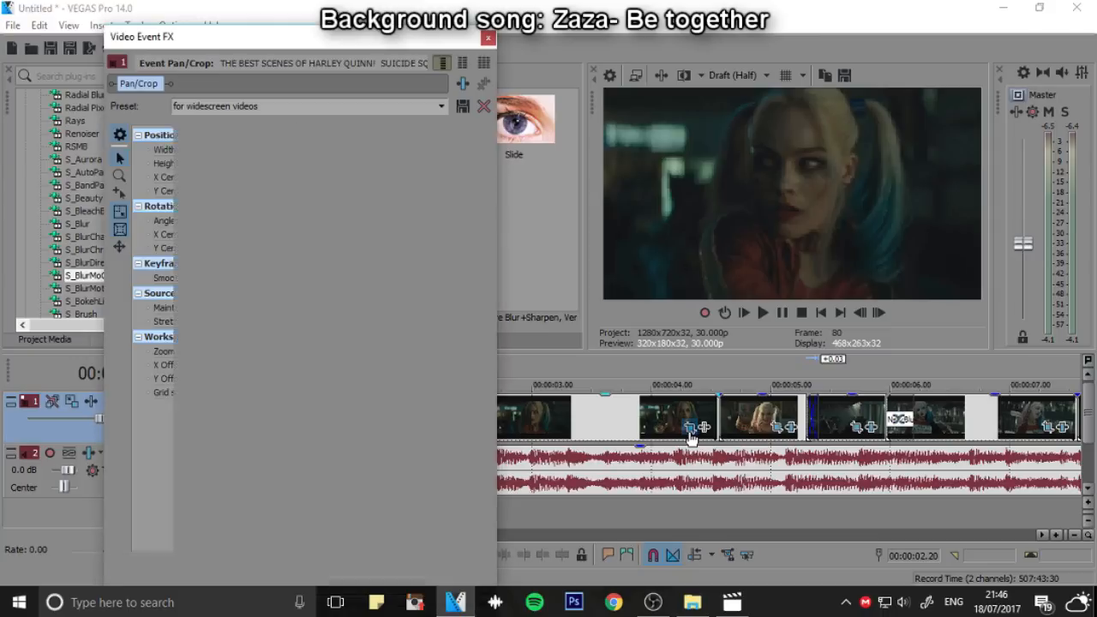
drag(399, 363, 399, 352)
click(883, 315)
click(883, 315)
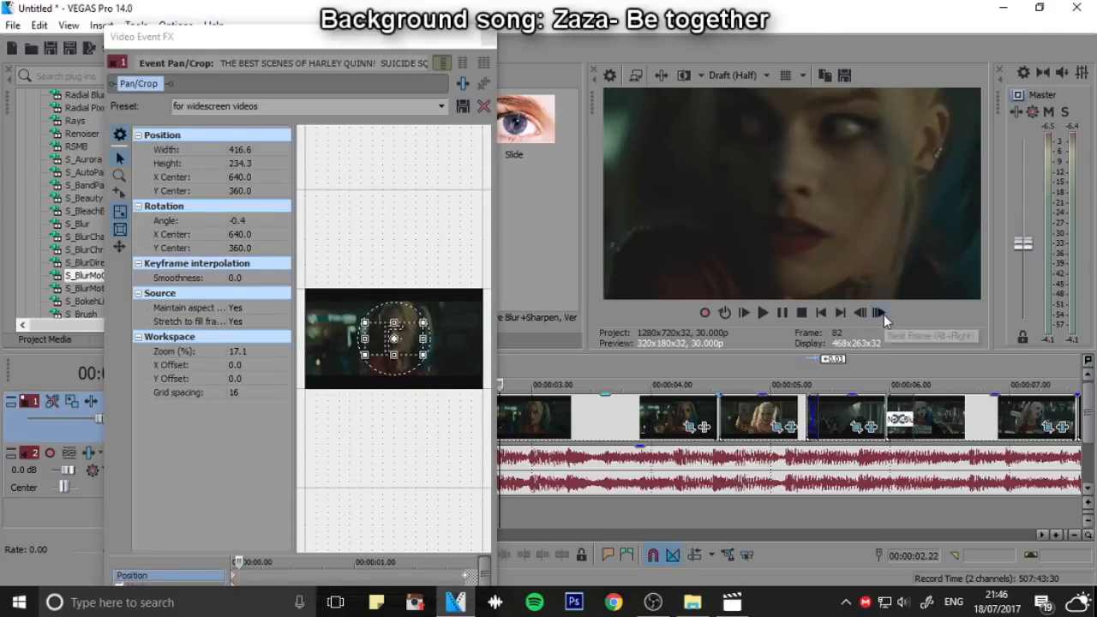
click(883, 315)
drag(397, 360, 398, 380)
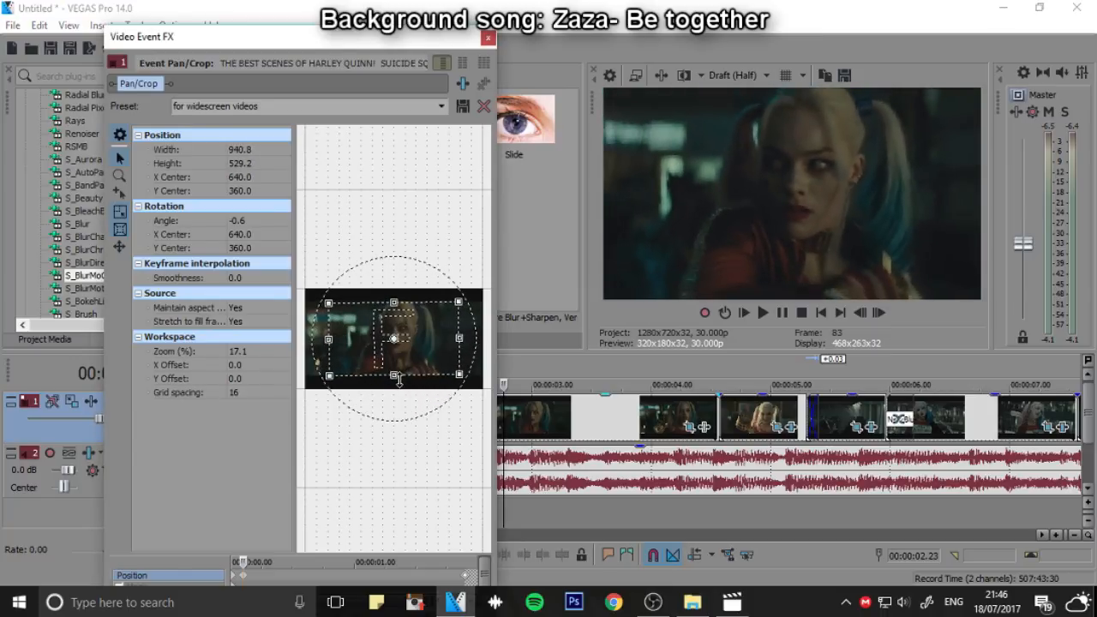
click(487, 38)
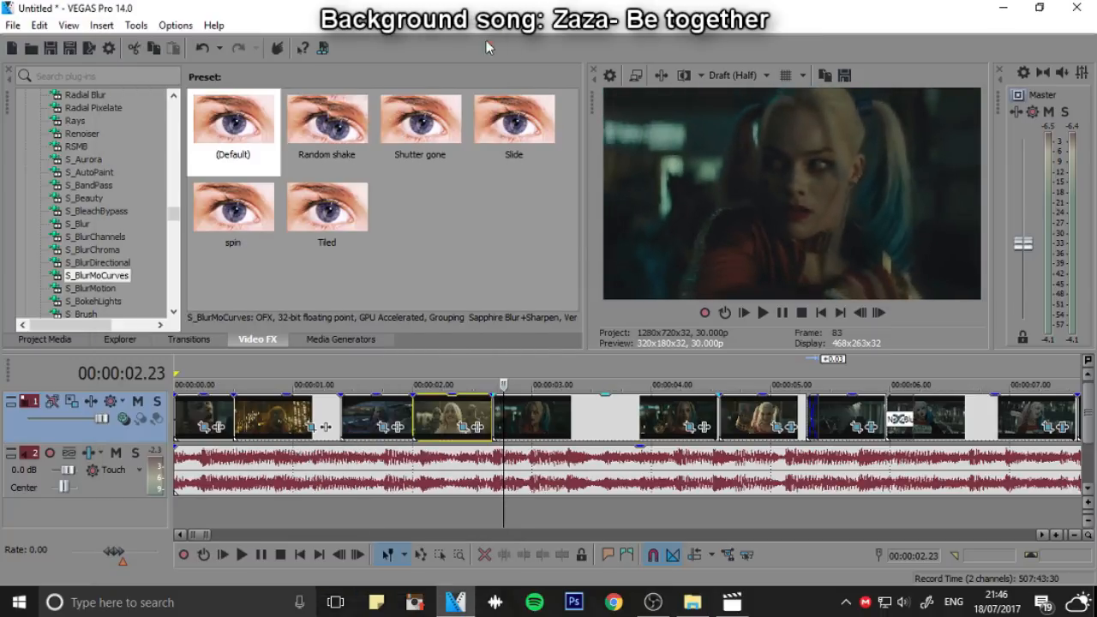
Play back the edit from the beginning to check the zooms, then stop
click(822, 315)
click(786, 316)
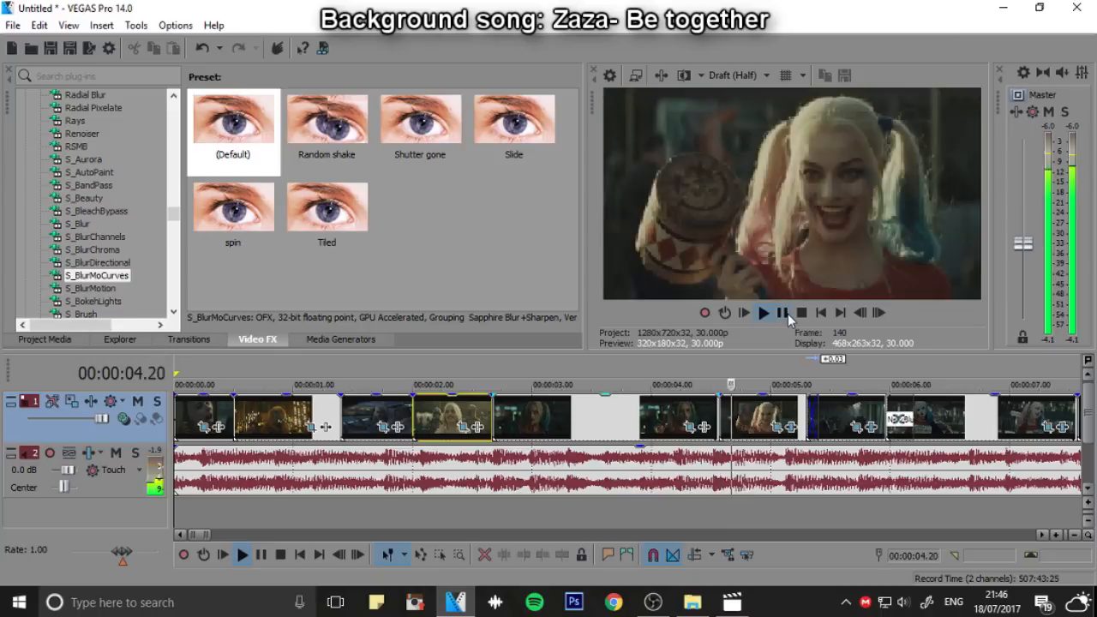
click(784, 314)
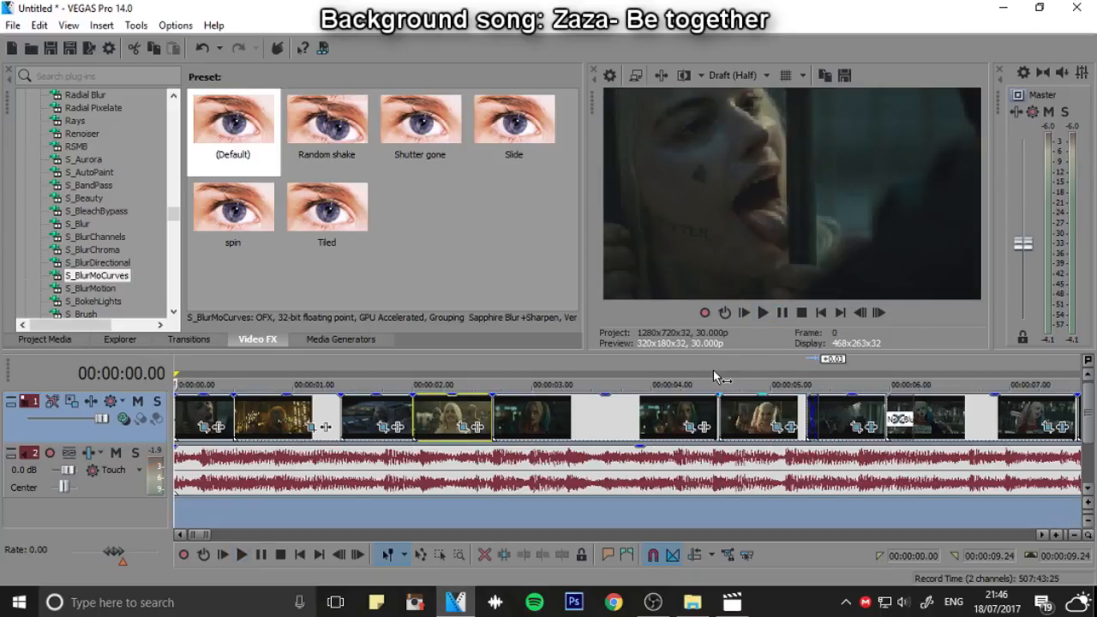
Check the Pan/Crop keyframes of the clip just before the mallet clip, viewing it at timeline 00:00:04.07, and close the settings
click(711, 377)
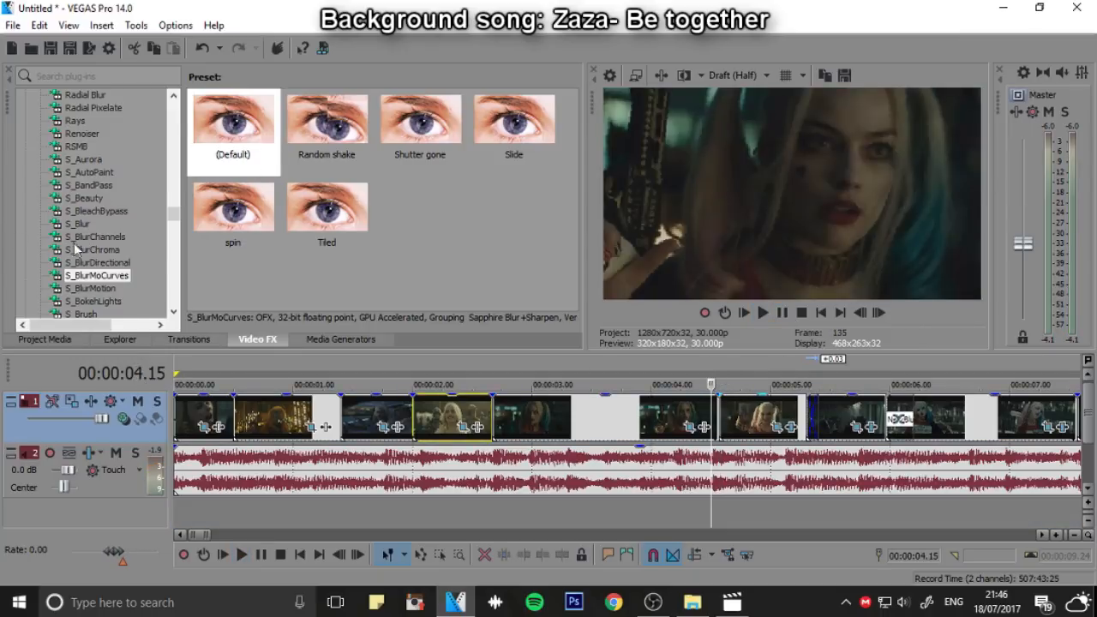
scroll(159, 248, down, 10)
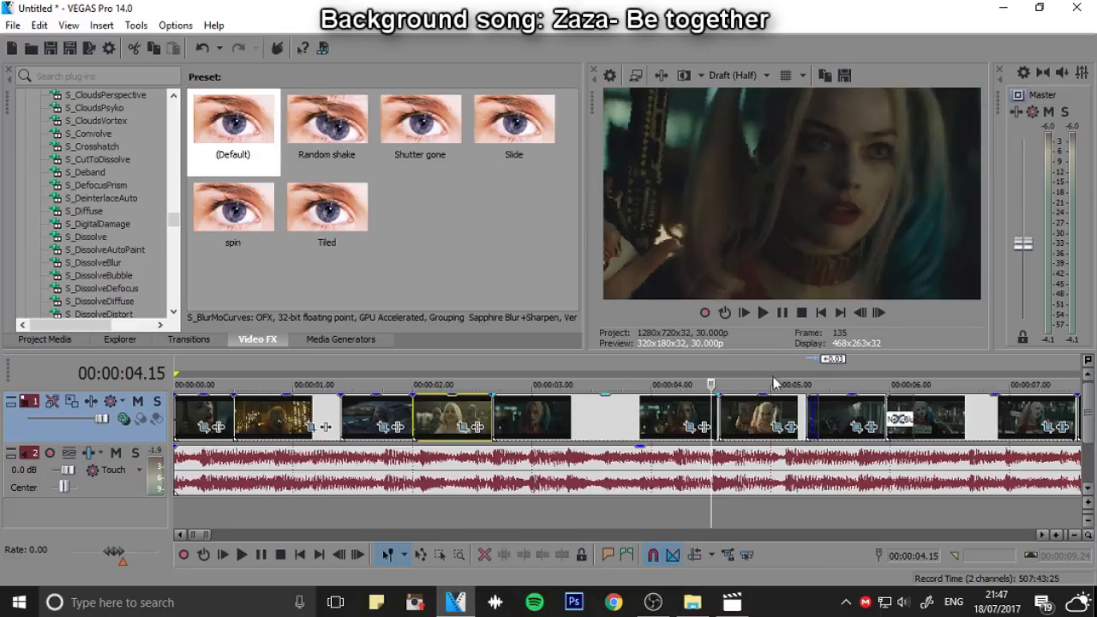
click(693, 431)
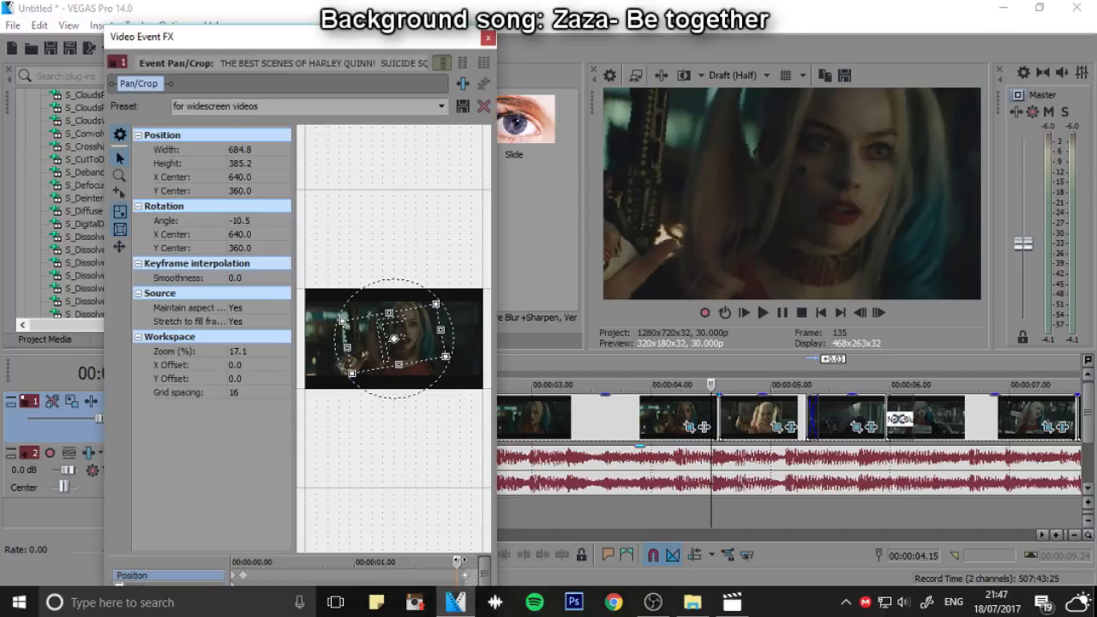
drag(423, 564, 422, 565)
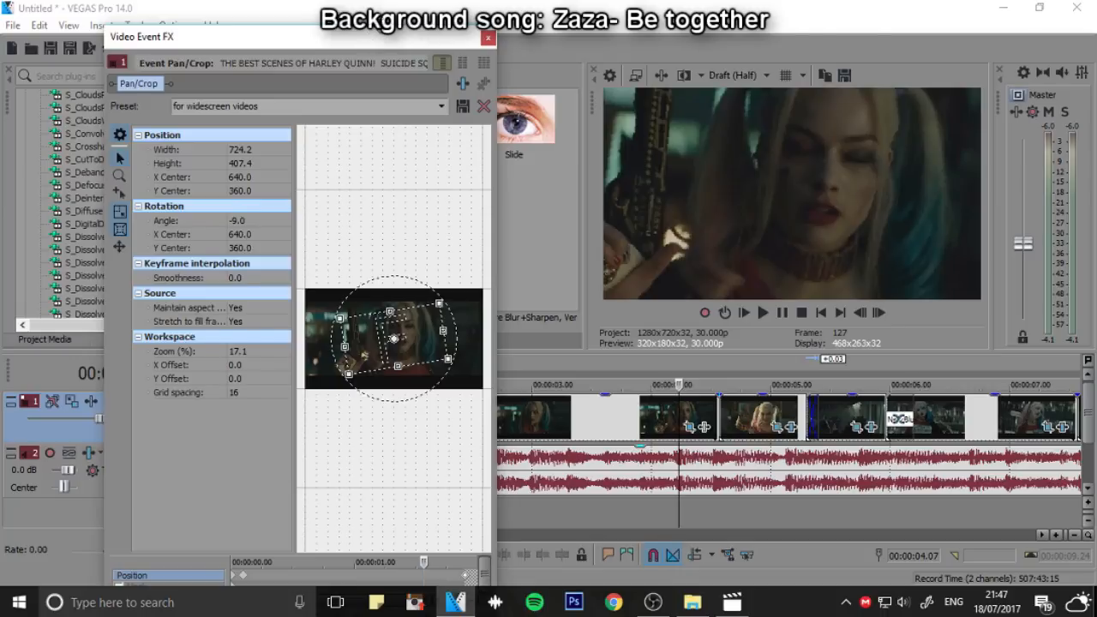
mouse_move(375, 29)
mouse_down()
mouse_move(375, 113)
mouse_move(380, 49)
mouse_up()
click(492, 58)
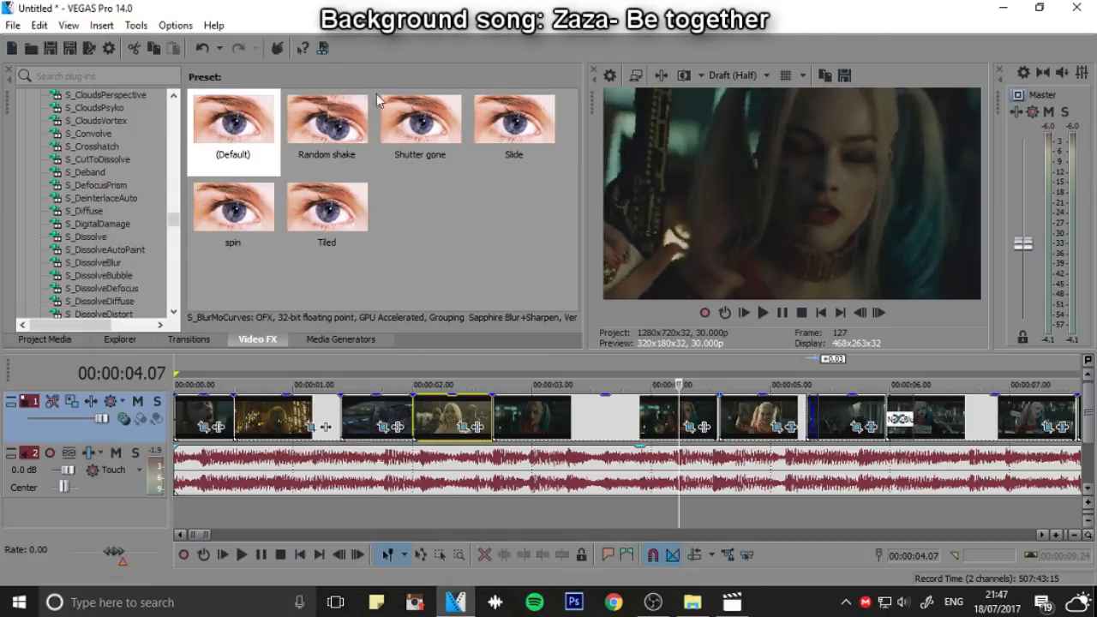
Apply the default S_BlurMoCurves to the clip before the mallet clip, with Shutter Shift 0.007 and Wrap X and Wrap Y set to Reflect
drag(233, 125, 549, 420)
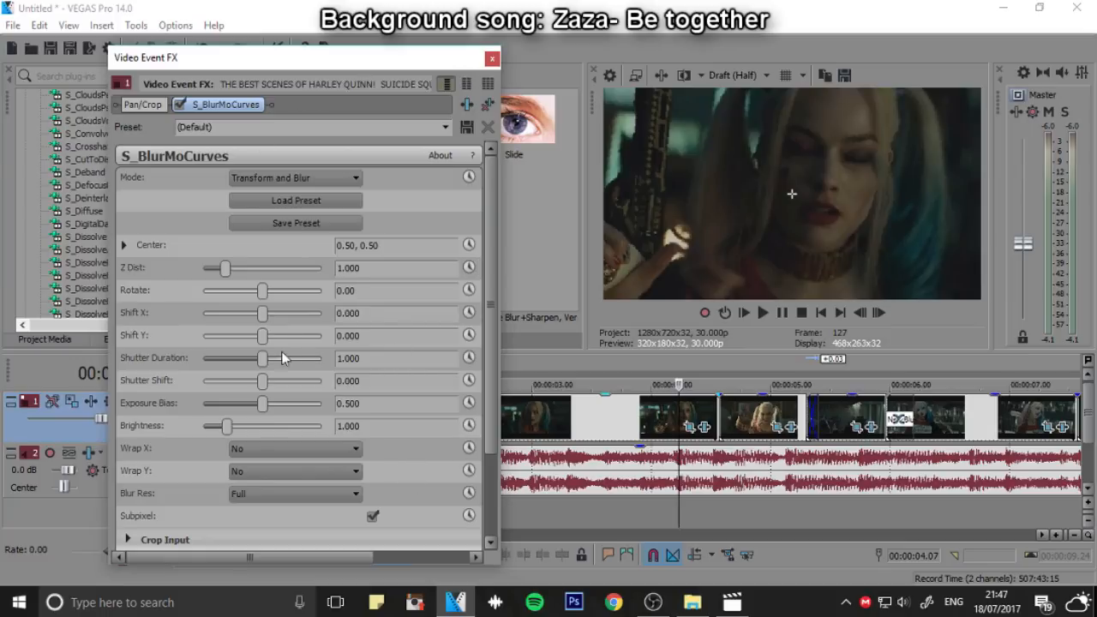
mouse_move(268, 388)
mouse_down()
mouse_move(301, 383)
mouse_move(267, 393)
mouse_up()
scroll(360, 467, down, 1)
click(311, 422)
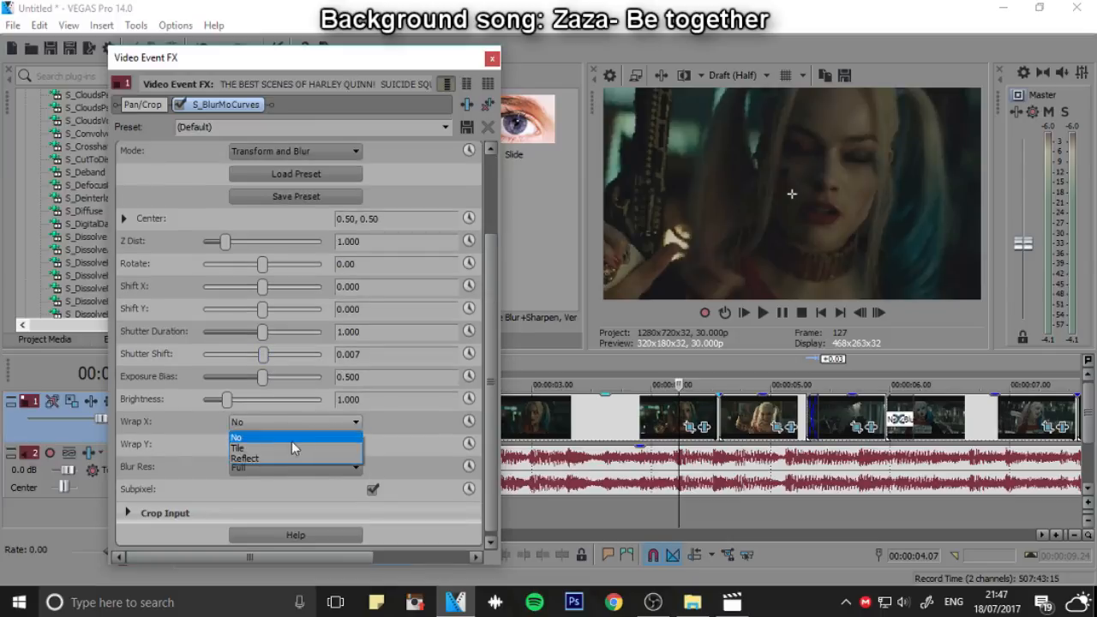
click(261, 459)
click(283, 444)
click(261, 481)
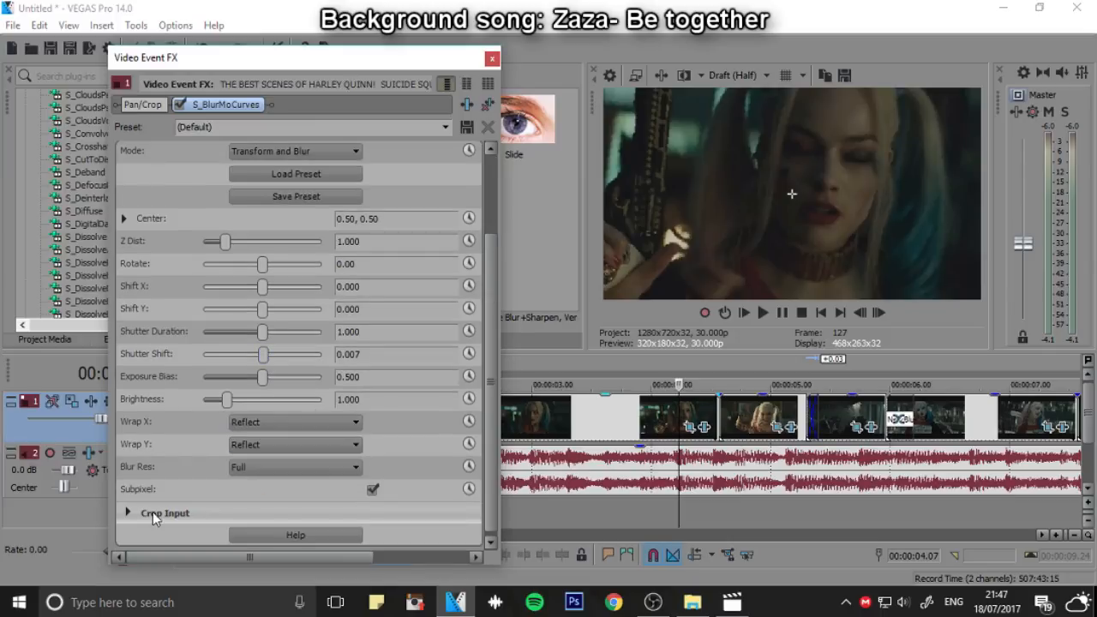
click(150, 514)
scroll(146, 420, down, 3)
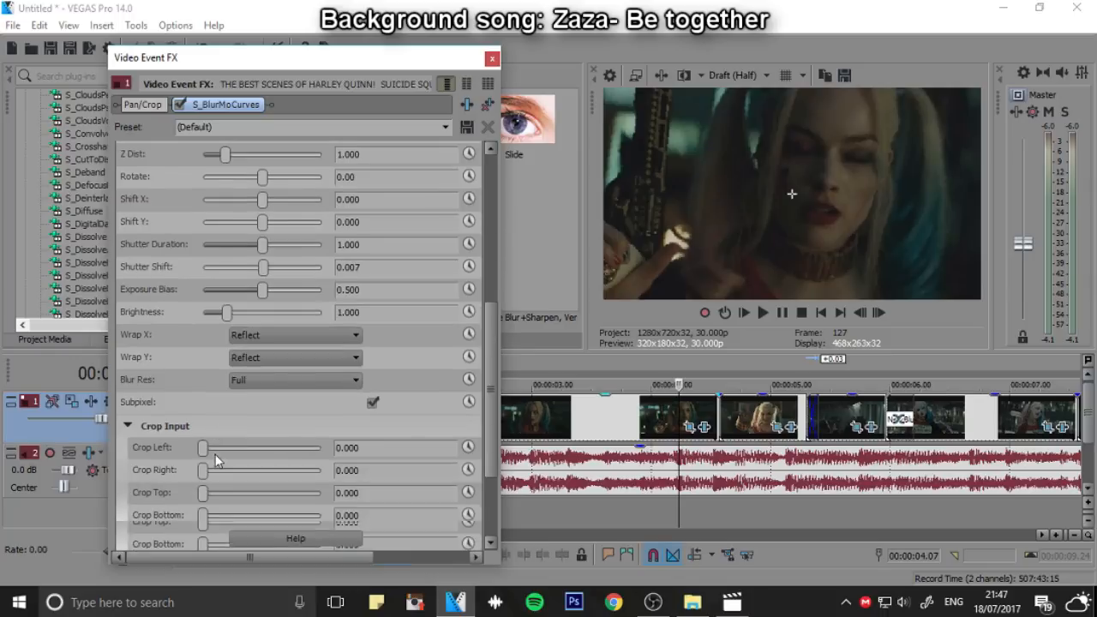
click(132, 423)
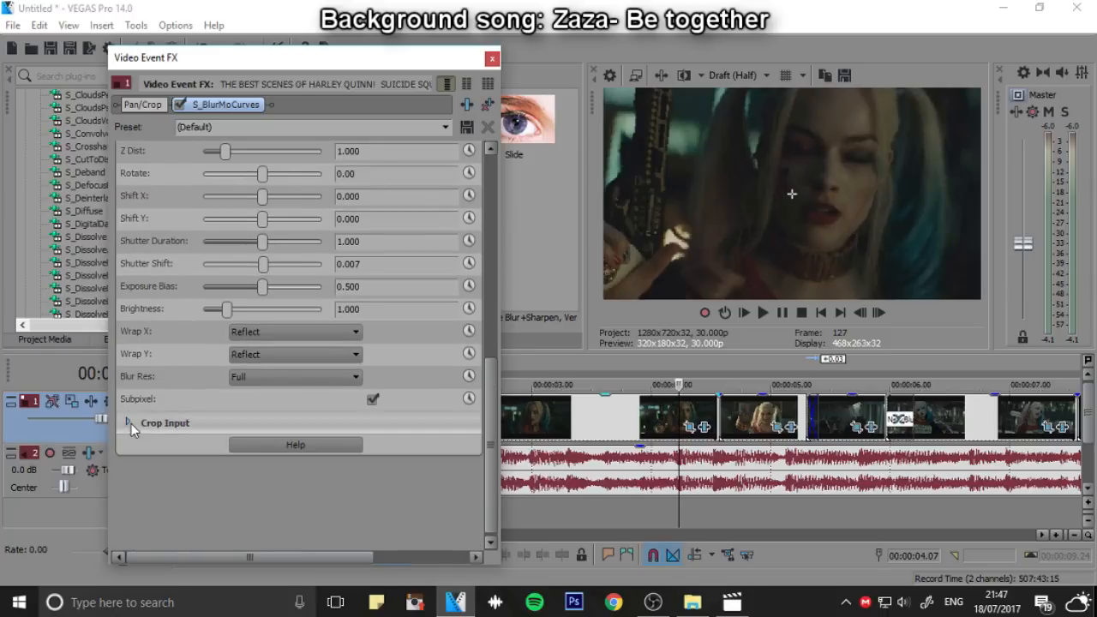
Try Z Dist values of 1.167, 0.001, 100 and 2.467 on the clip, and reset Z Dist to 1.000
scroll(180, 354, up, 5)
mouse_move(225, 269)
mouse_down()
mouse_move(240, 283)
mouse_move(229, 279)
mouse_up()
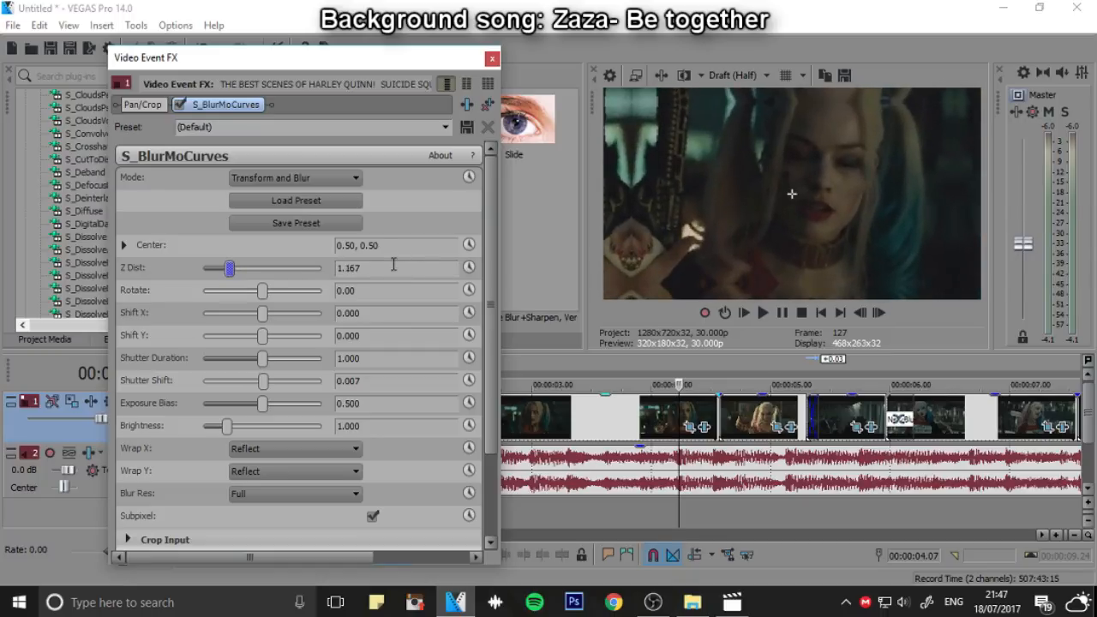
text(0)
key(Return)
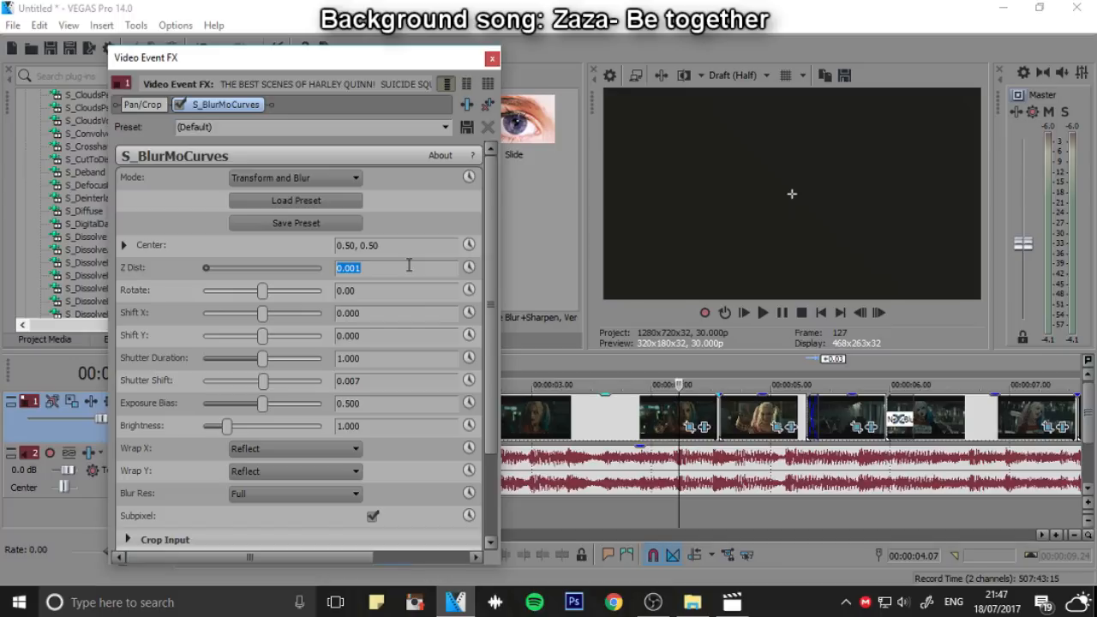
key(Return)
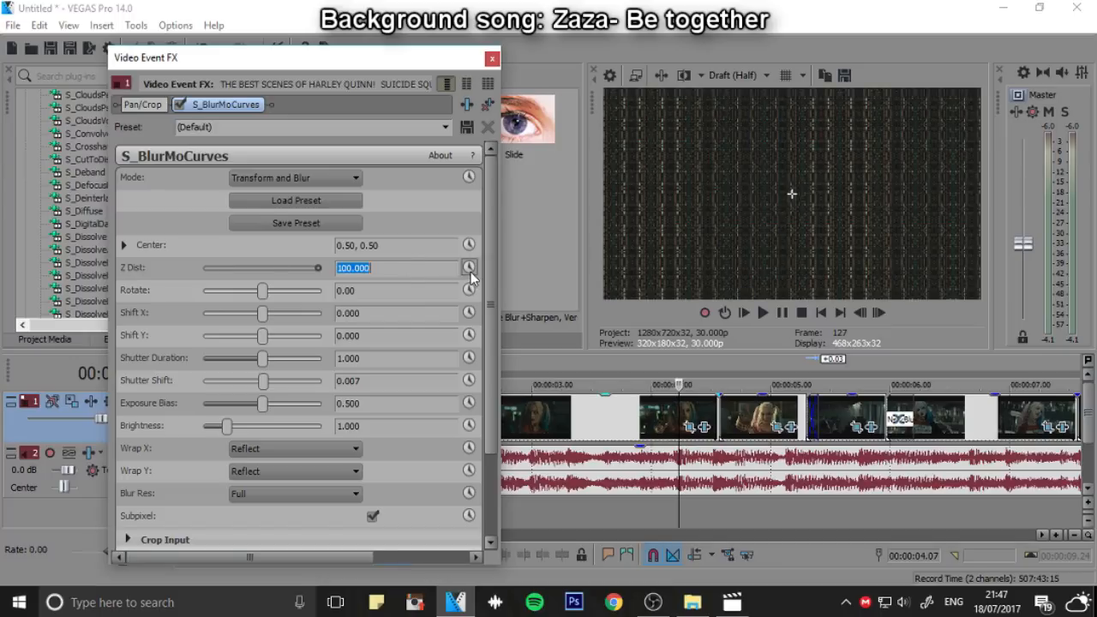
drag(324, 270, 252, 269)
click(262, 274)
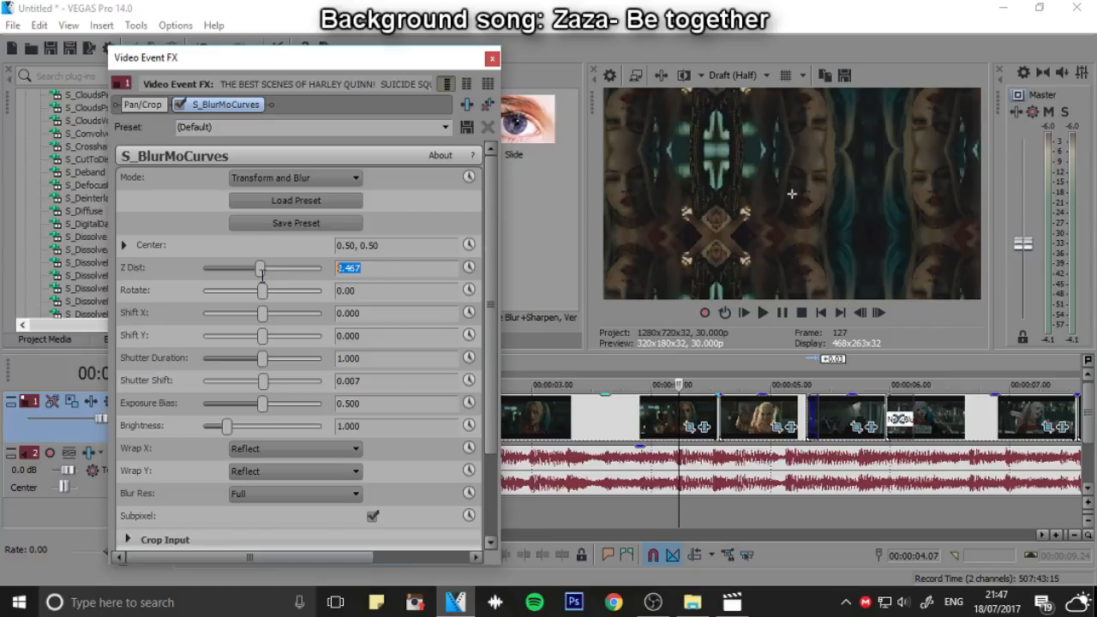
key(Return)
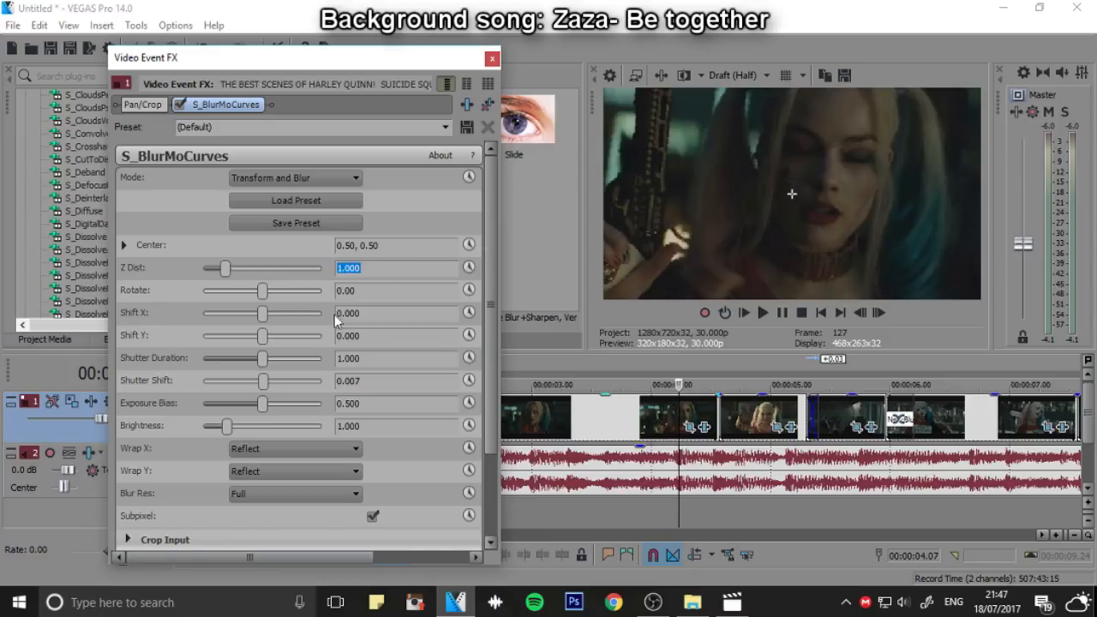
Enable animation for Z Dist and add a keyframe with value 1.000 at clip time 00:00:01.23
click(469, 267)
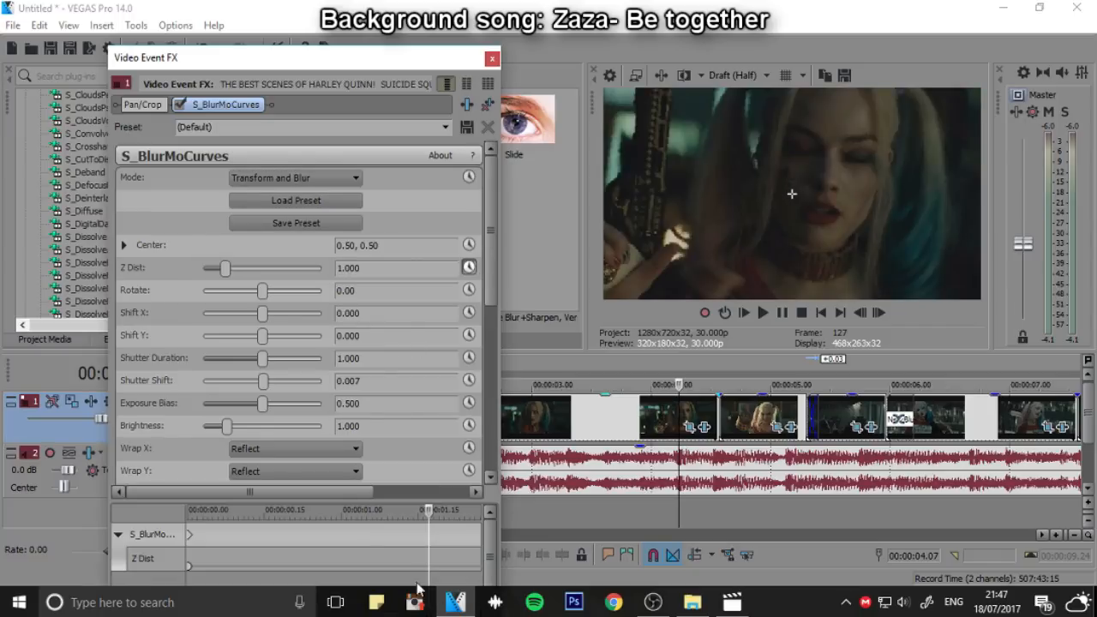
drag(428, 511, 461, 511)
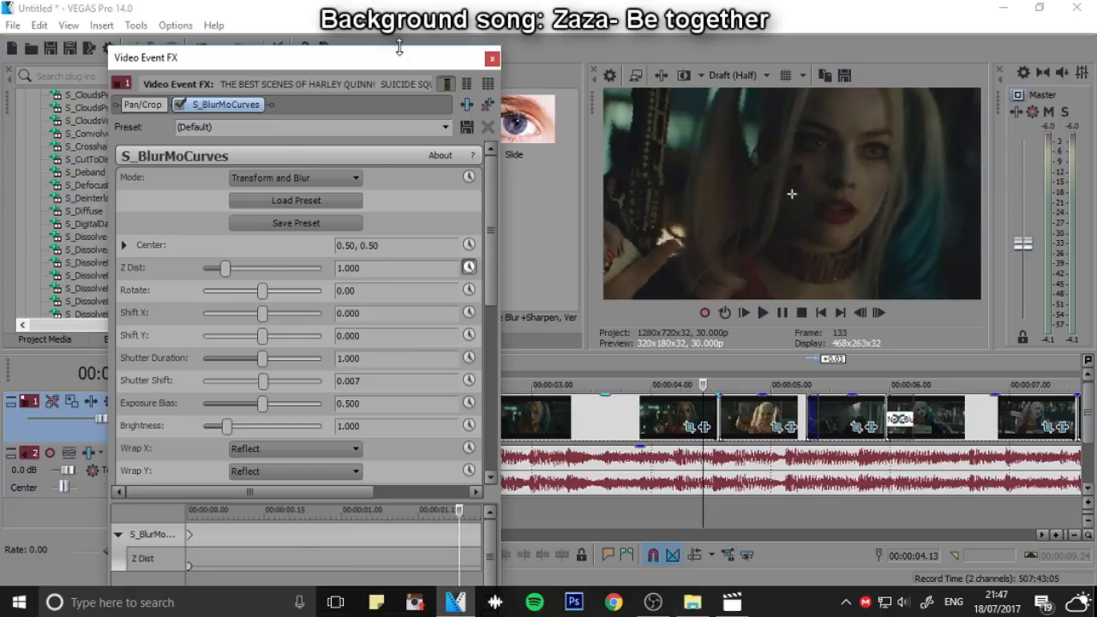
mouse_move(398, 47)
mouse_down()
mouse_move(398, 154)
mouse_move(395, 38)
mouse_up()
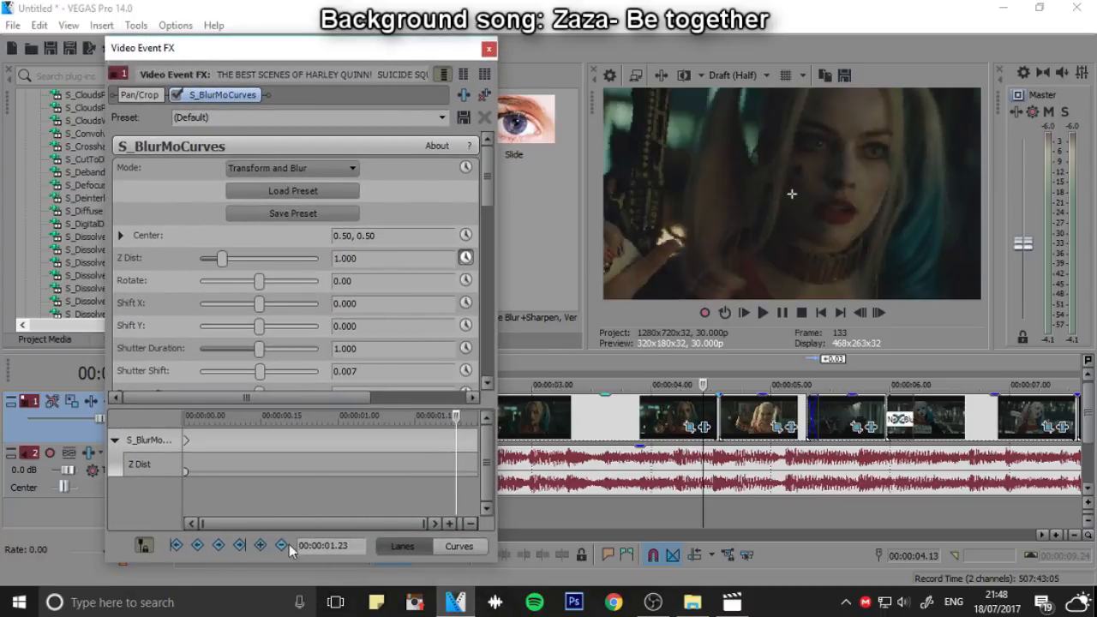
click(261, 545)
On the clip's last frames, at 00:00:01.26, add a Z Dist keyframe with value 3.567
click(874, 316)
click(874, 317)
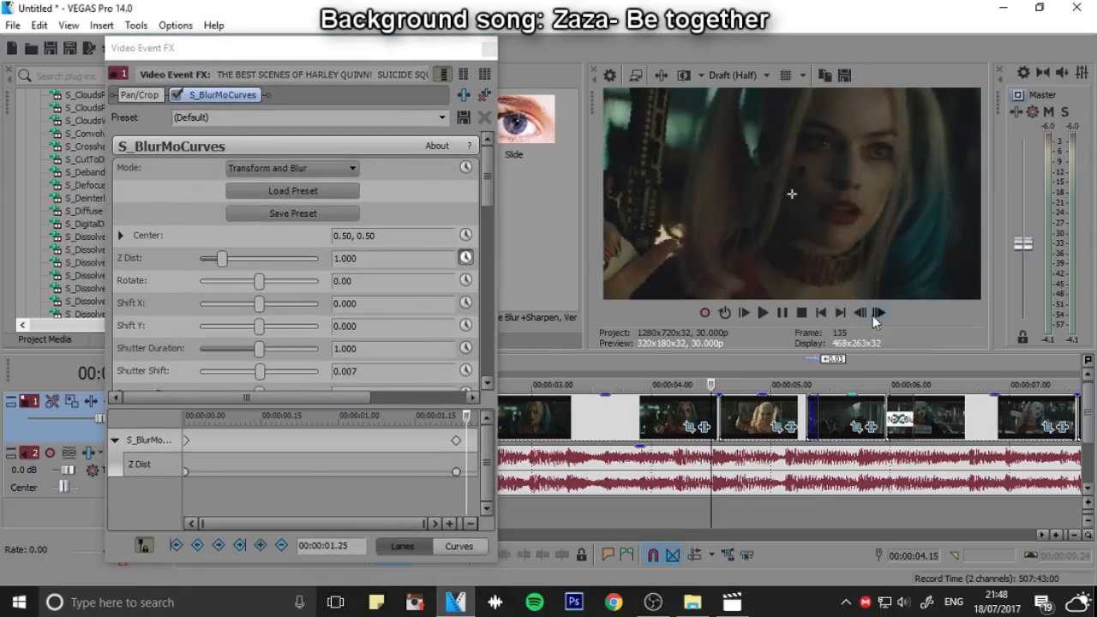
click(874, 317)
click(873, 316)
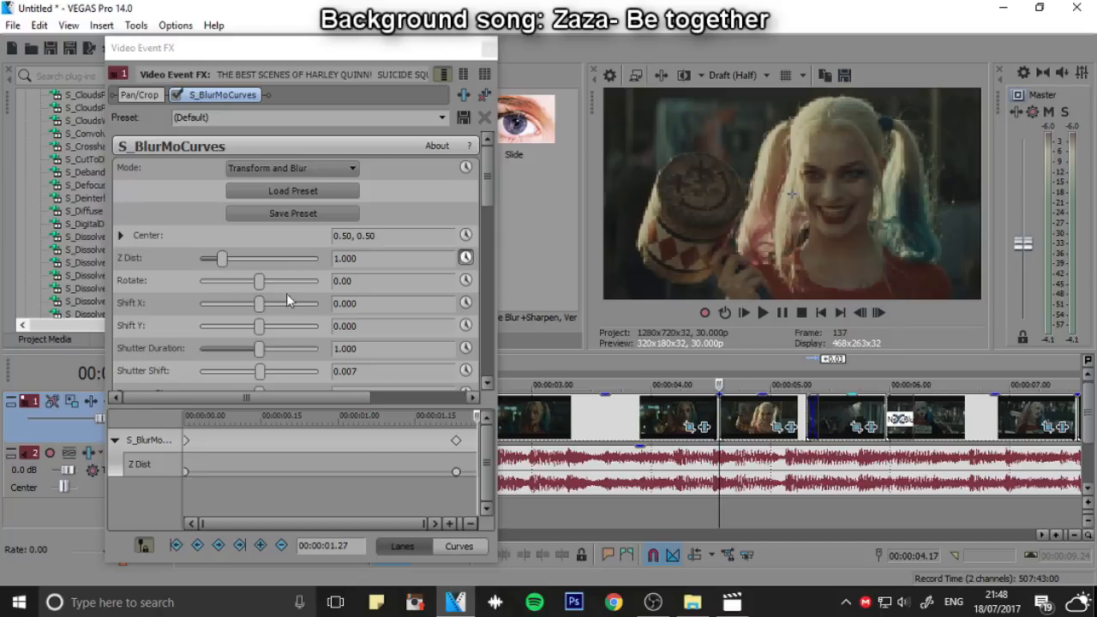
click(861, 313)
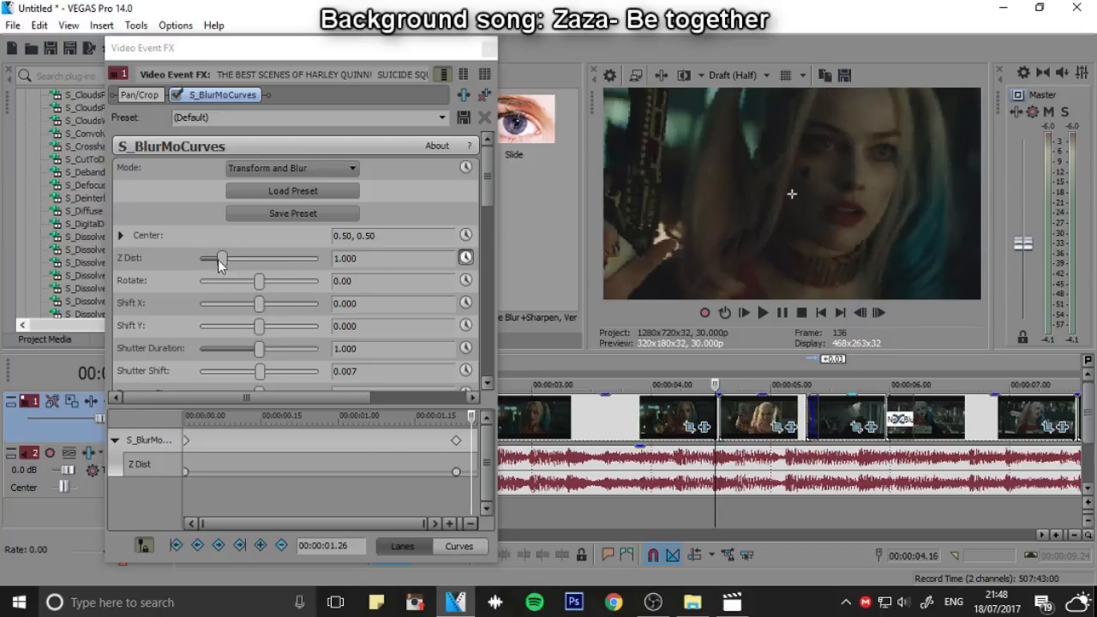
drag(219, 264, 247, 268)
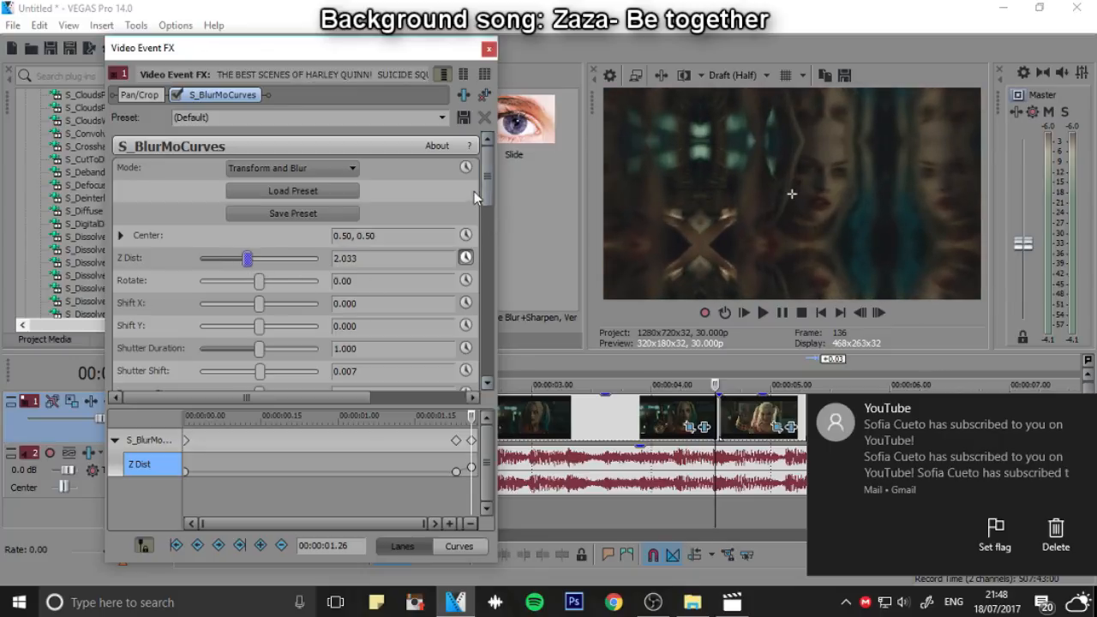
drag(484, 182, 484, 268)
drag(247, 177, 283, 180)
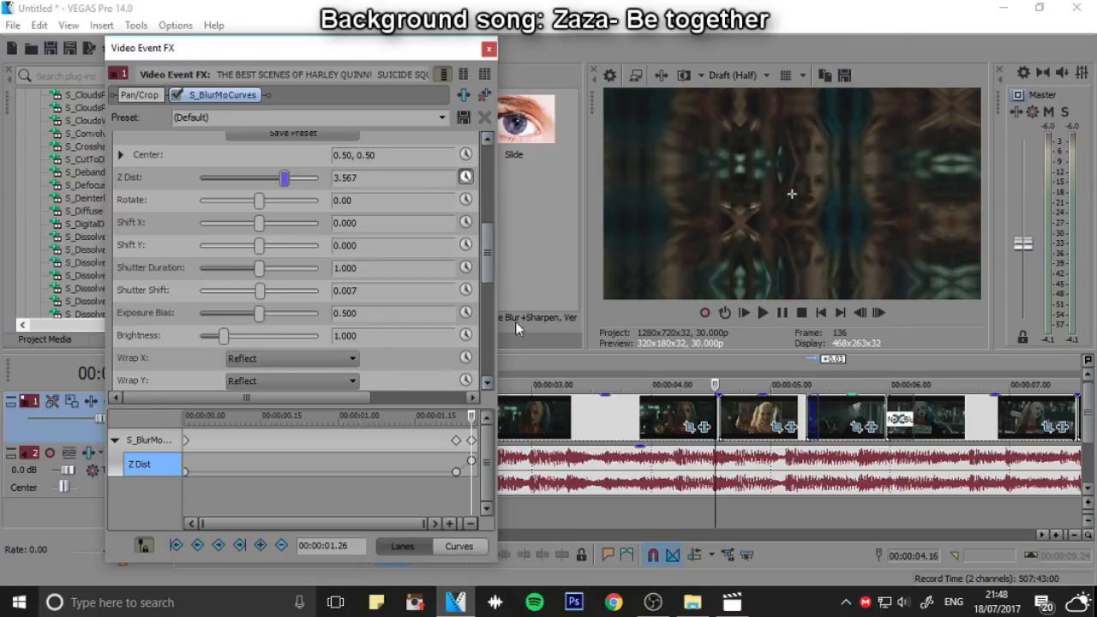
Enable animation for Blur Res and add a keyframe set to Quarter at 00:00:01.26
scroll(479, 242, down, 3)
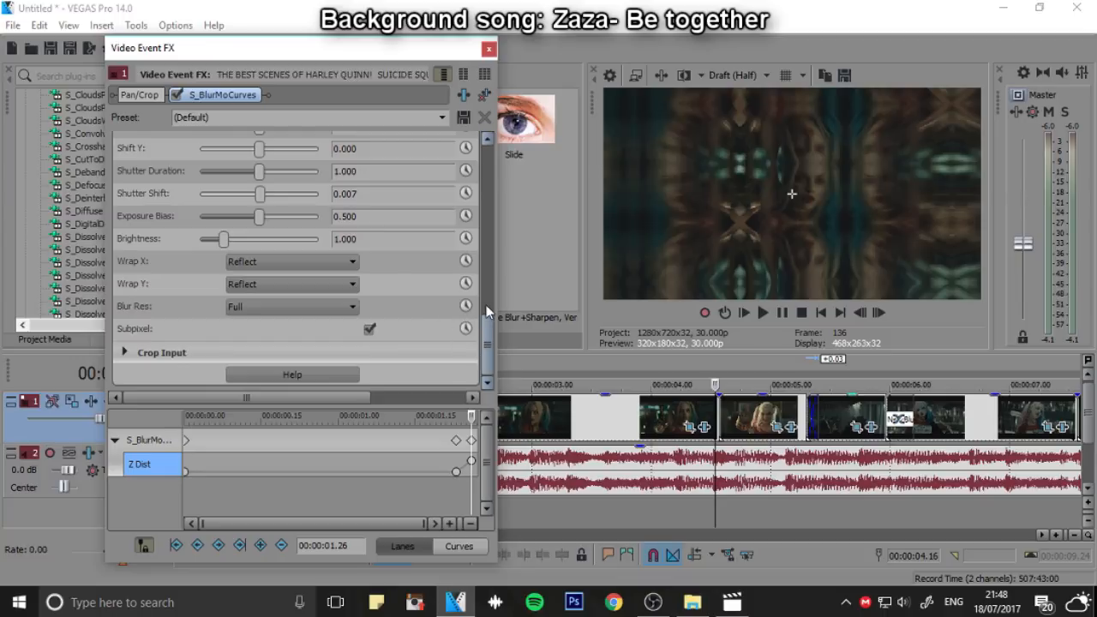
click(464, 306)
click(126, 485)
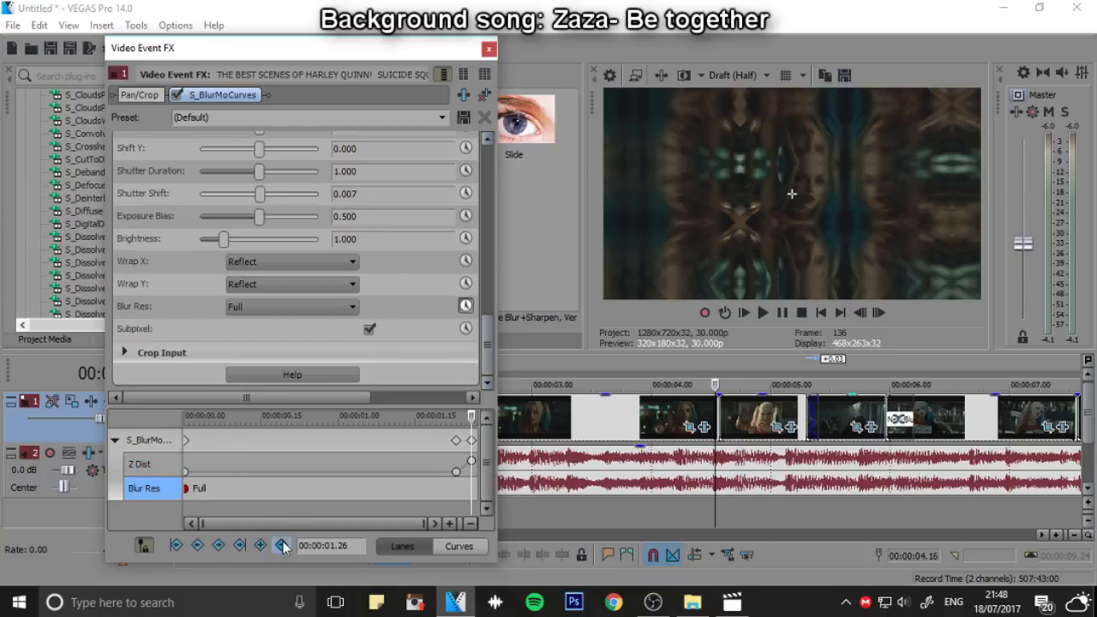
click(258, 546)
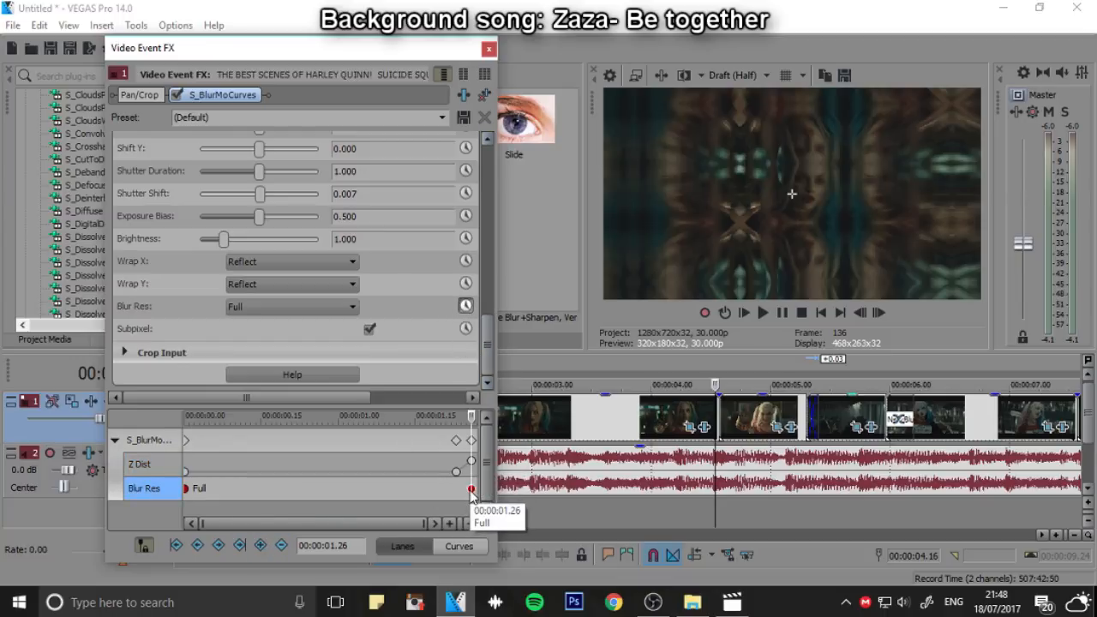
right_click(470, 488)
click(531, 560)
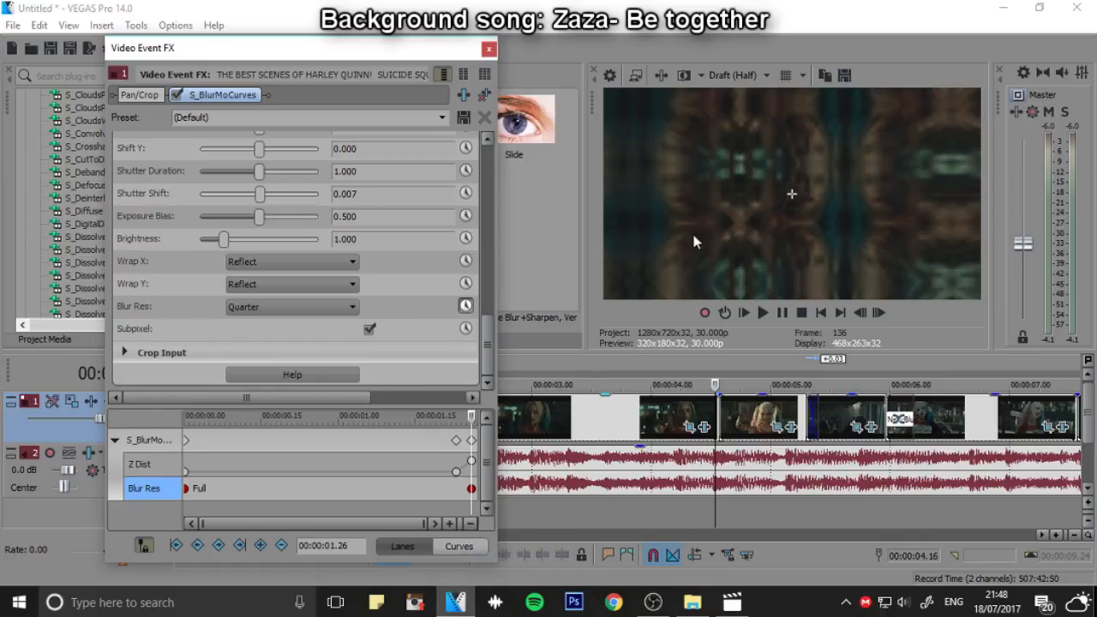
Add a Blur Res keyframe set to Full at 00:00:01.23, in line with the first of the two late Z Dist keyframes
click(456, 471)
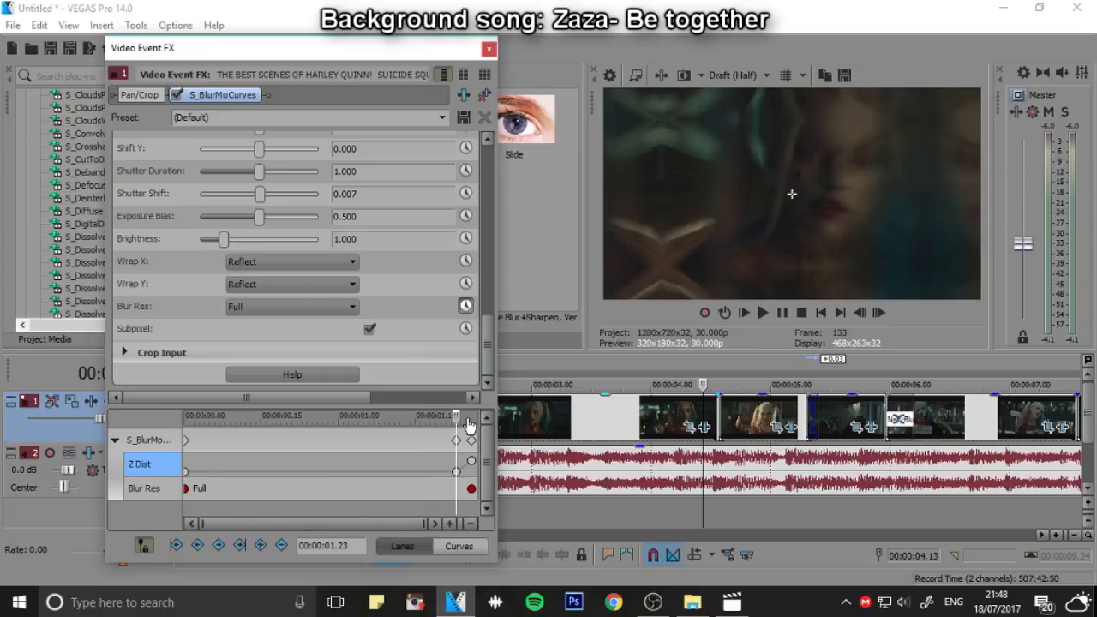
click(170, 497)
click(261, 545)
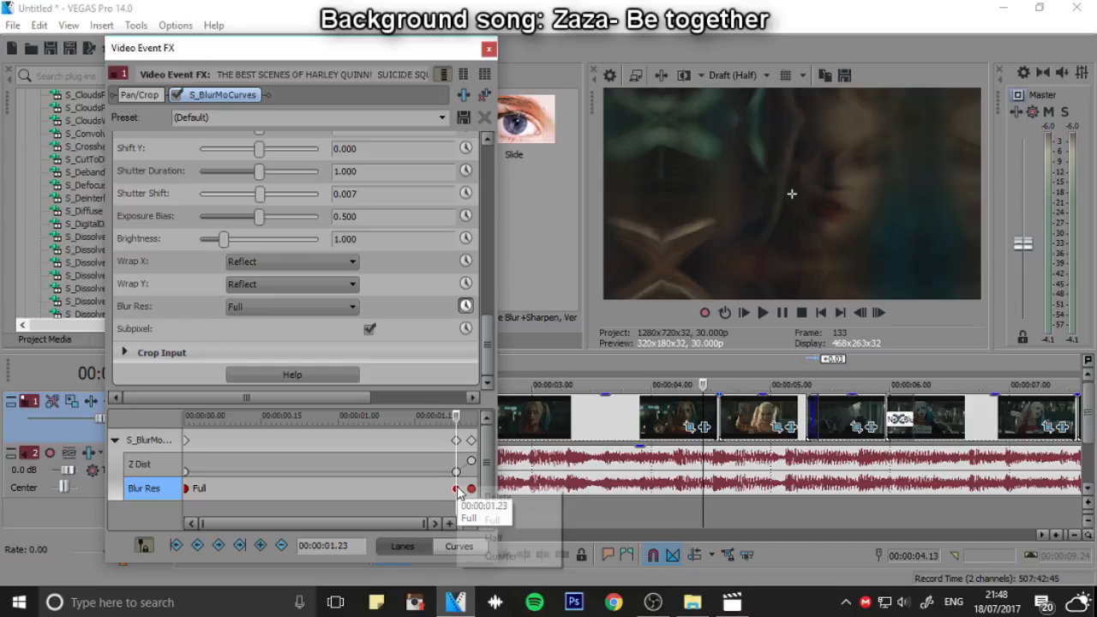
right_click(457, 489)
click(526, 526)
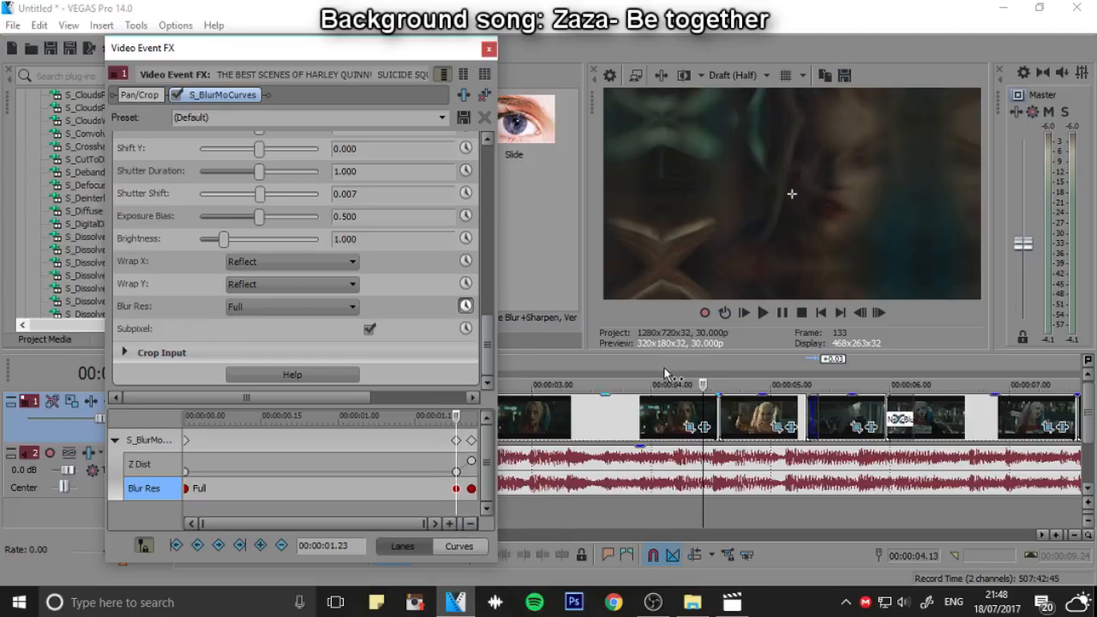
Play back the zoom transition, and move the two Z Dist keyframes near the clip's end to about 00:00:01.25 and 00:00:01.27
click(762, 313)
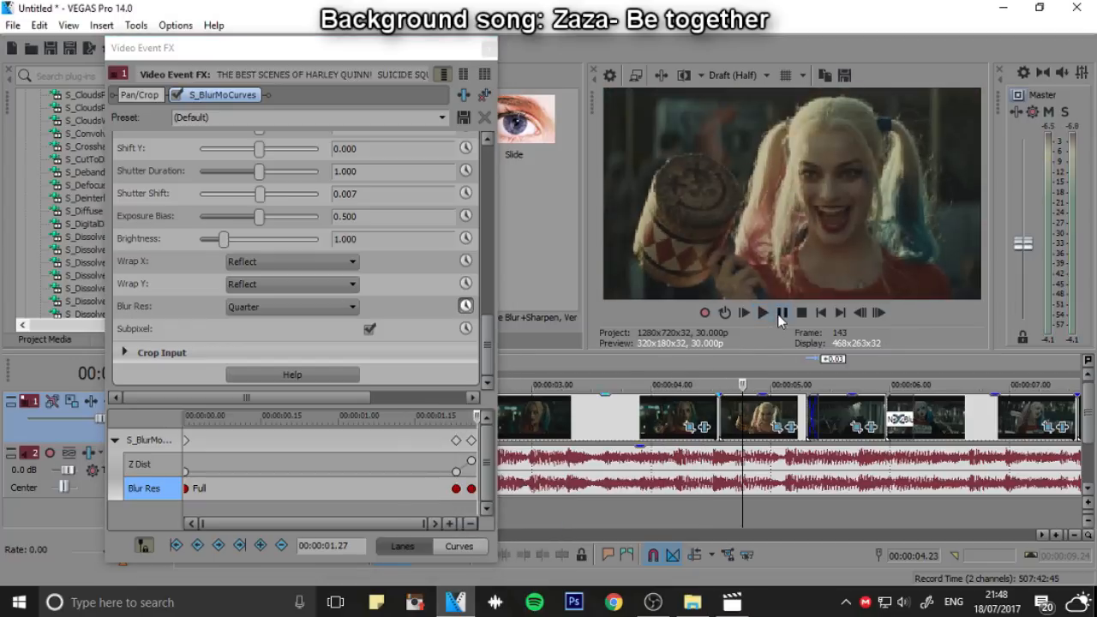
click(718, 383)
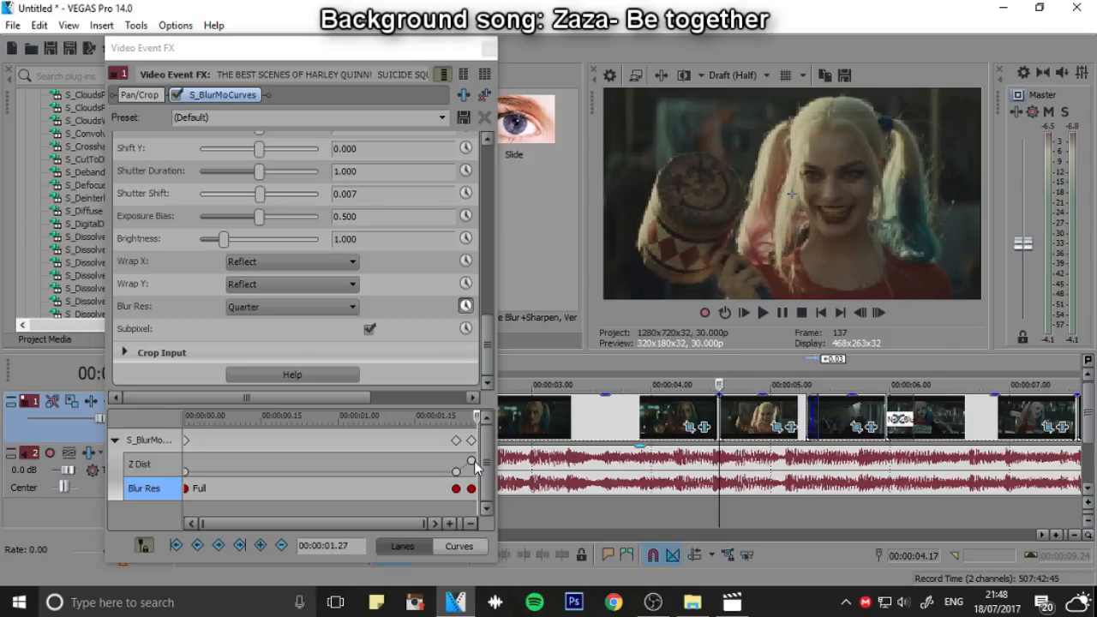
click(452, 471)
drag(457, 474, 468, 473)
Play back the zoom transition, and copy the outgoing clip's Z Dist value from its last keyframe
click(682, 380)
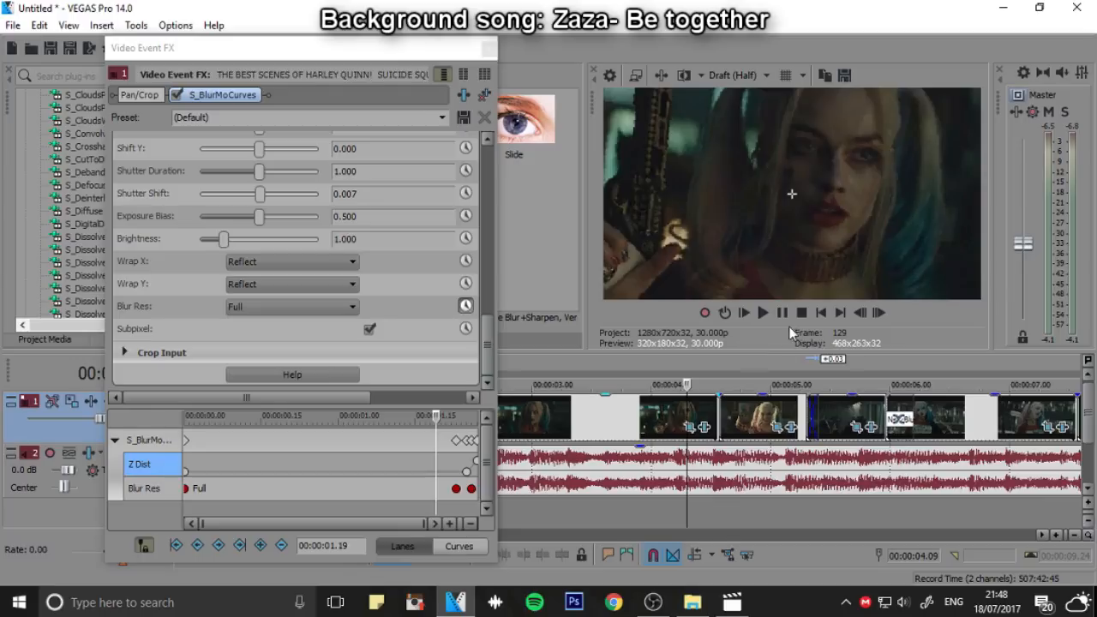
key(space)
click(784, 315)
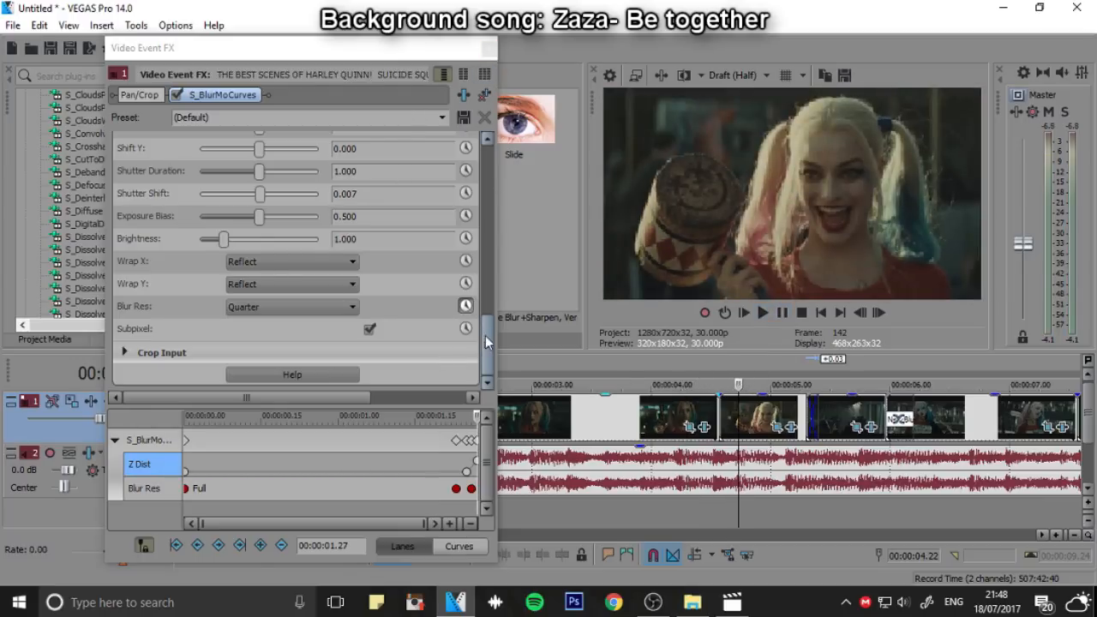
drag(485, 335, 429, 223)
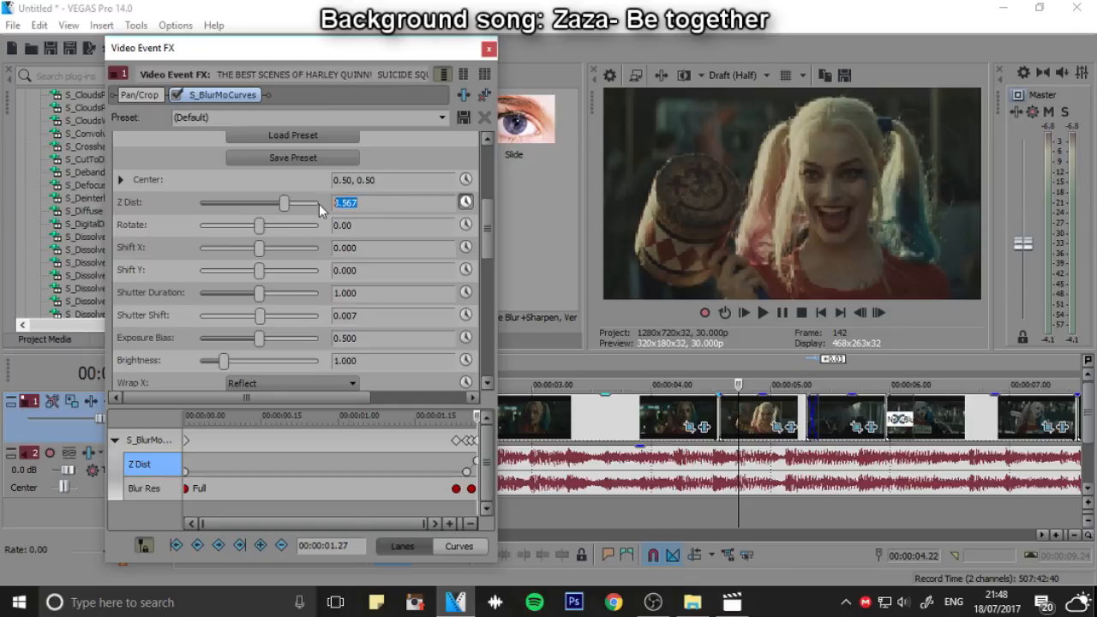
click(487, 49)
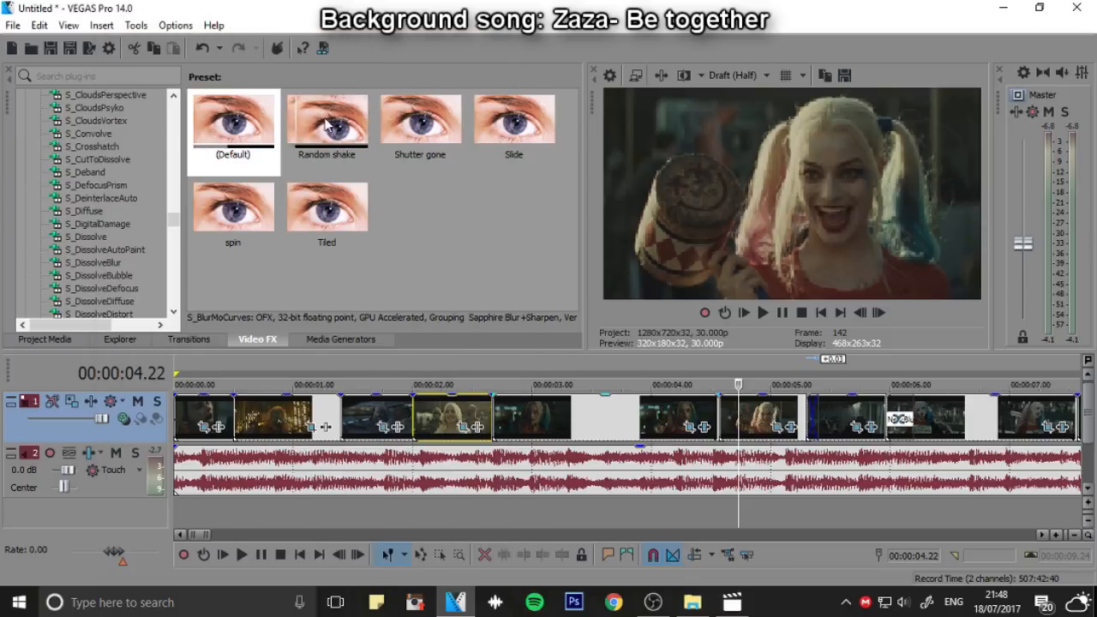
Add another default S_BlurMoCurves to the incoming mallet clip, and enable Z Dist animation at 00:00:00.00 in its first S_BlurMoCurves
drag(698, 401, 741, 403)
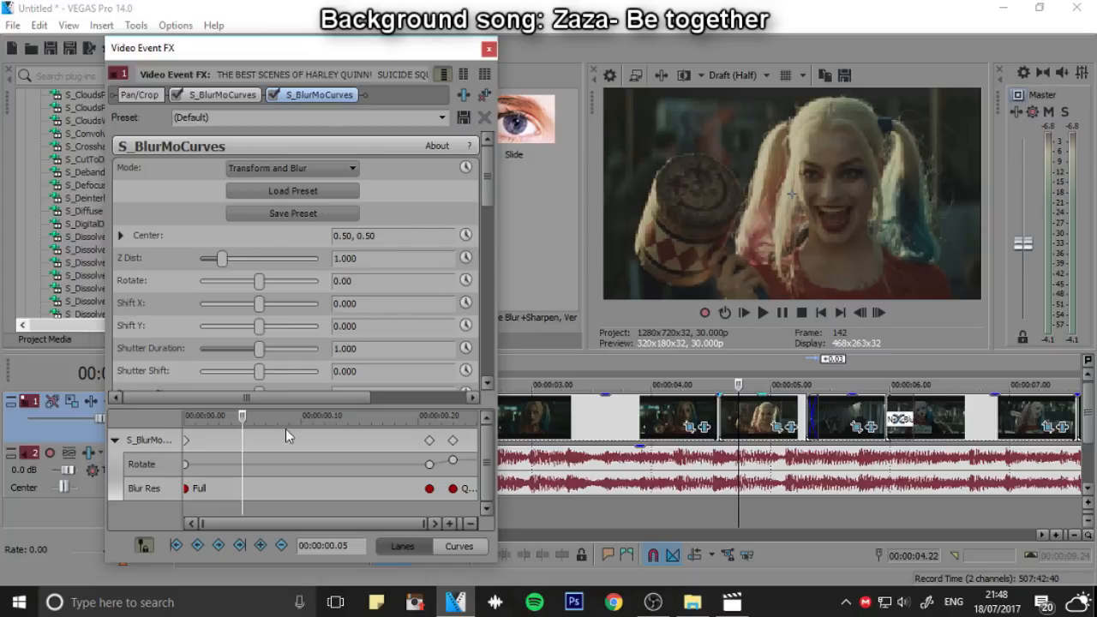
click(185, 464)
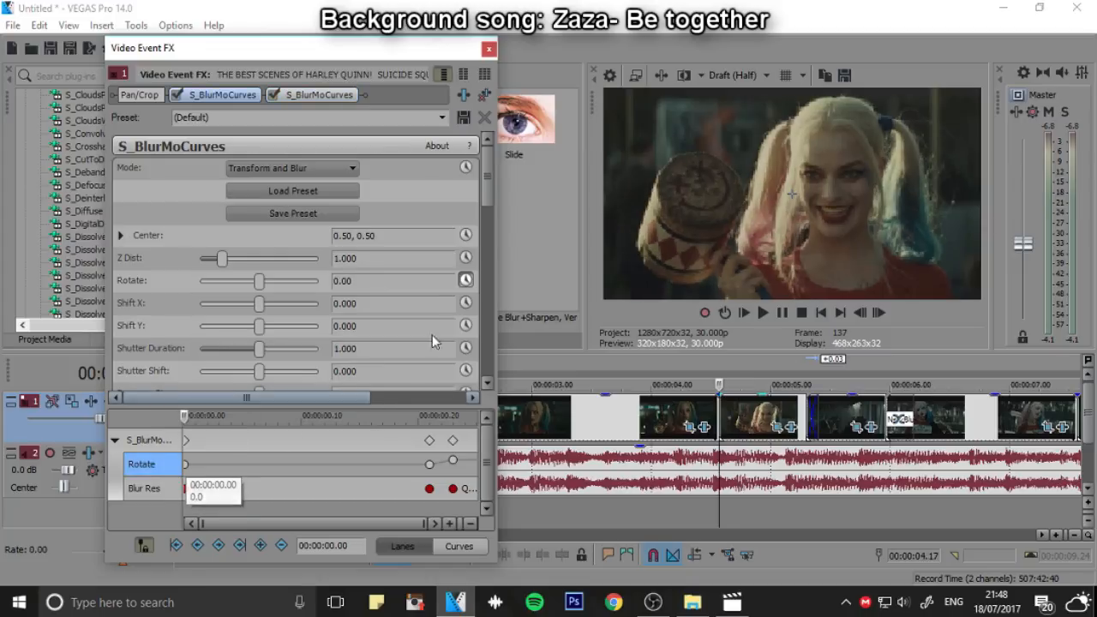
click(465, 259)
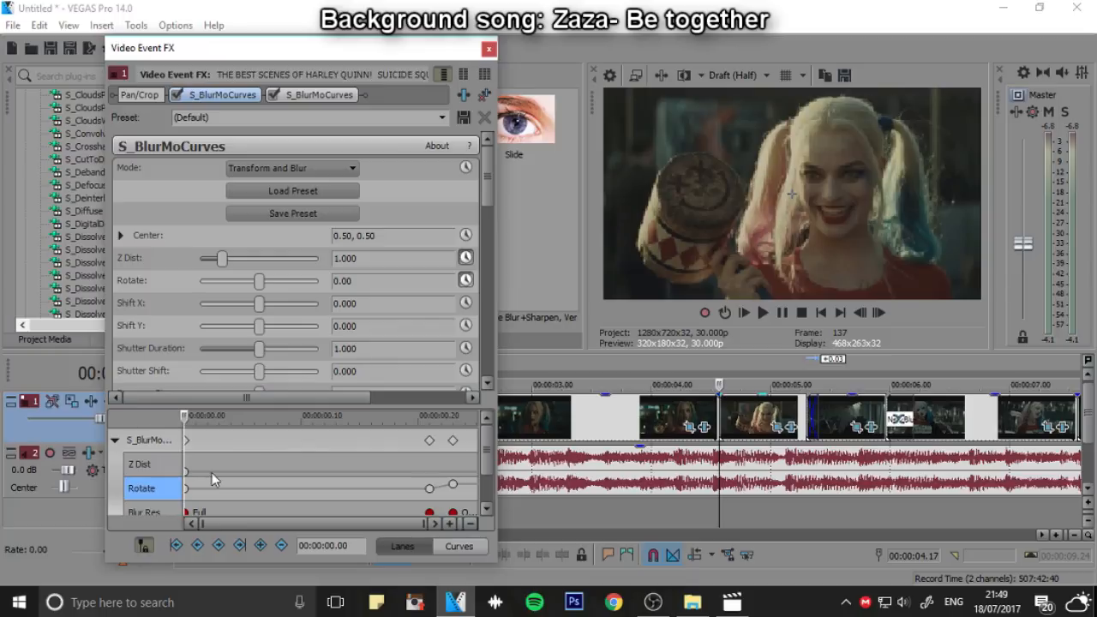
Set the Z Dist keyframe at the incoming clip's first frame to 3.567
double_click(367, 258)
text(3.567)
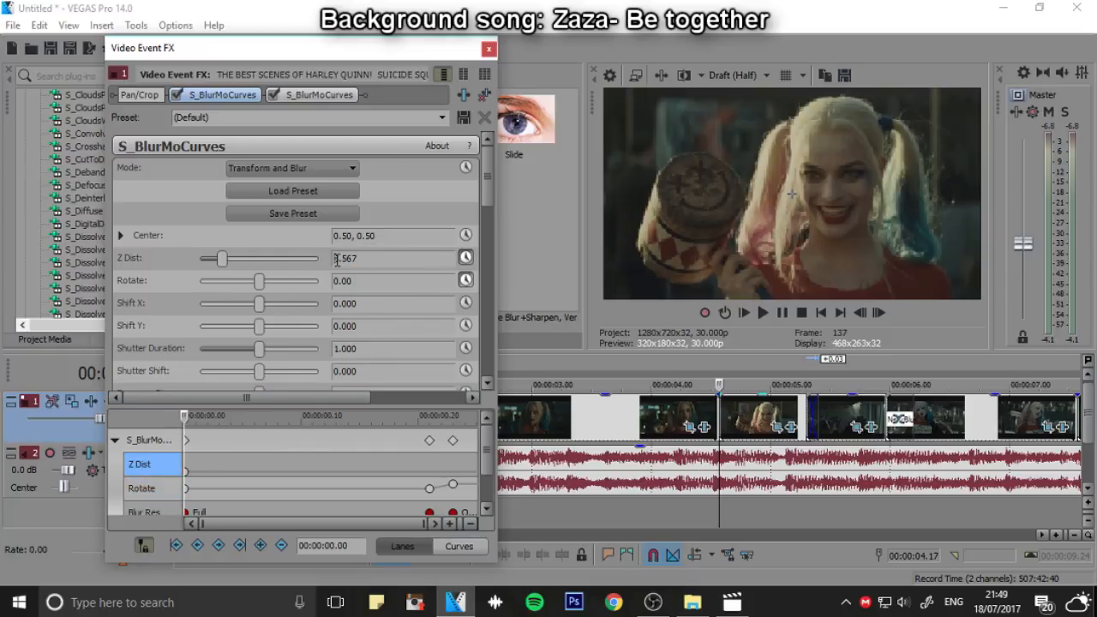
key(Return)
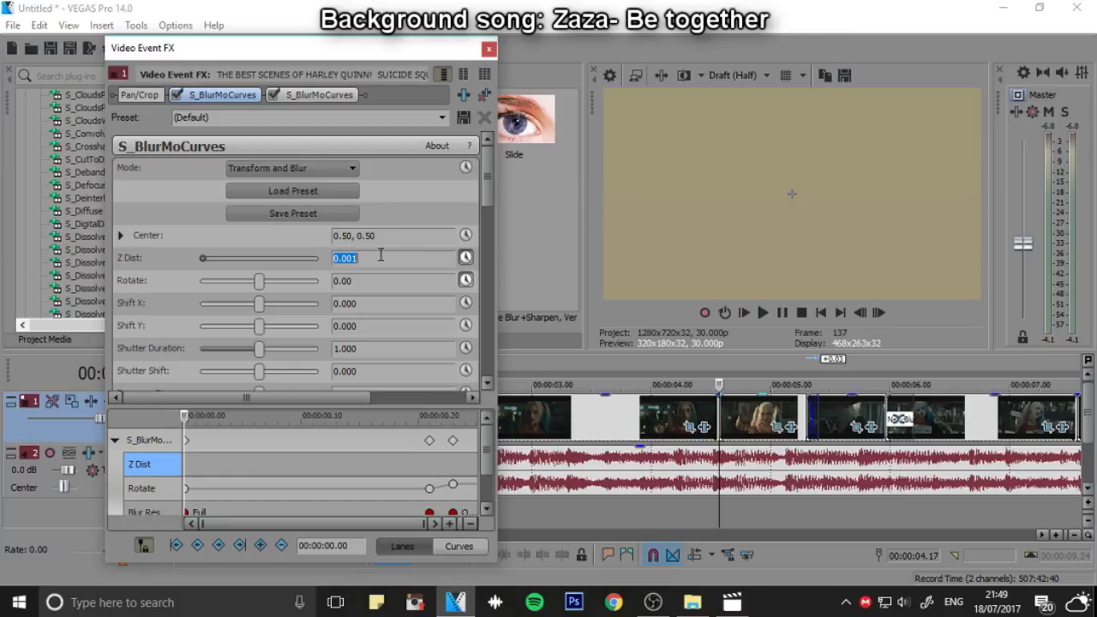
drag(383, 257, 311, 260)
text(3.567)
key(Return)
key(ctrl+c)
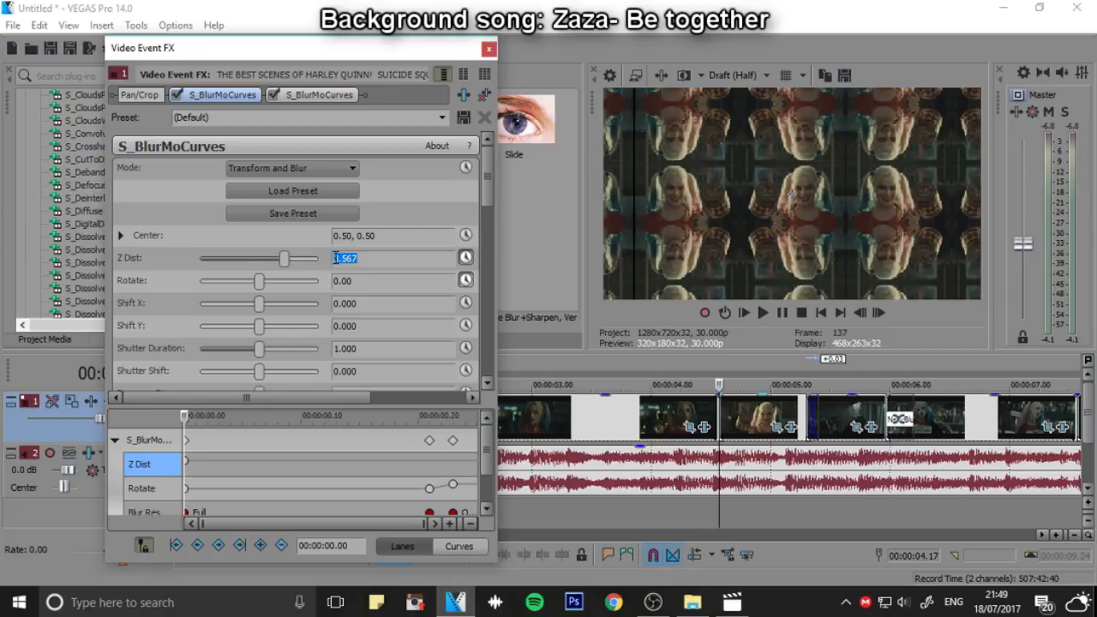
Try a negative Z Dist value on the incoming clip's first keyframe, and restore it to 3.567
text(-)
key(Return)
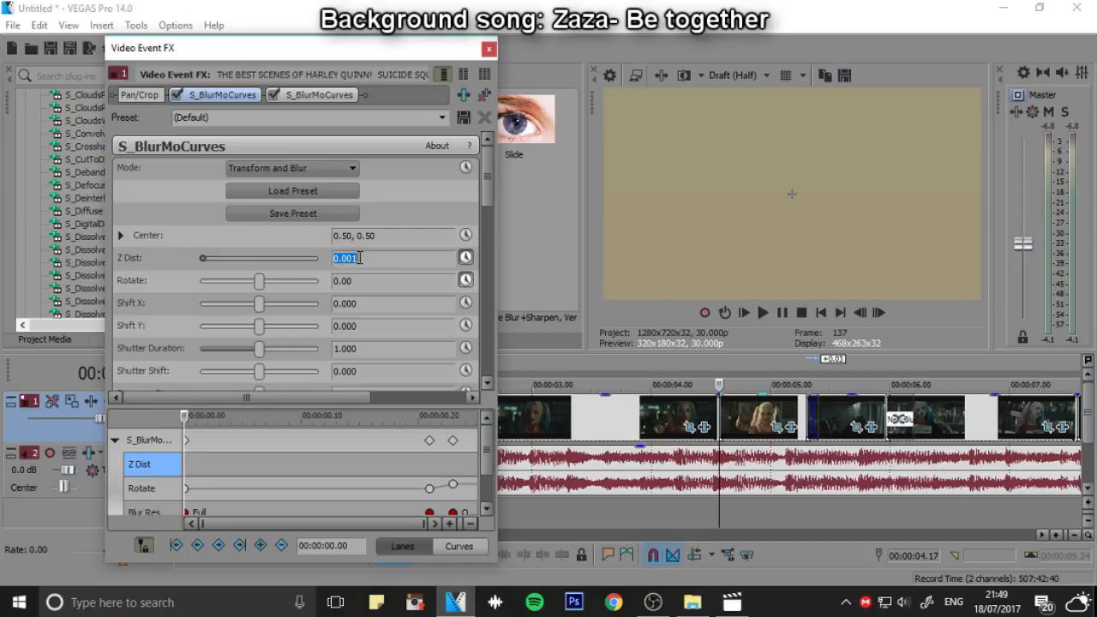
key(ctrl+v)
key(Return)
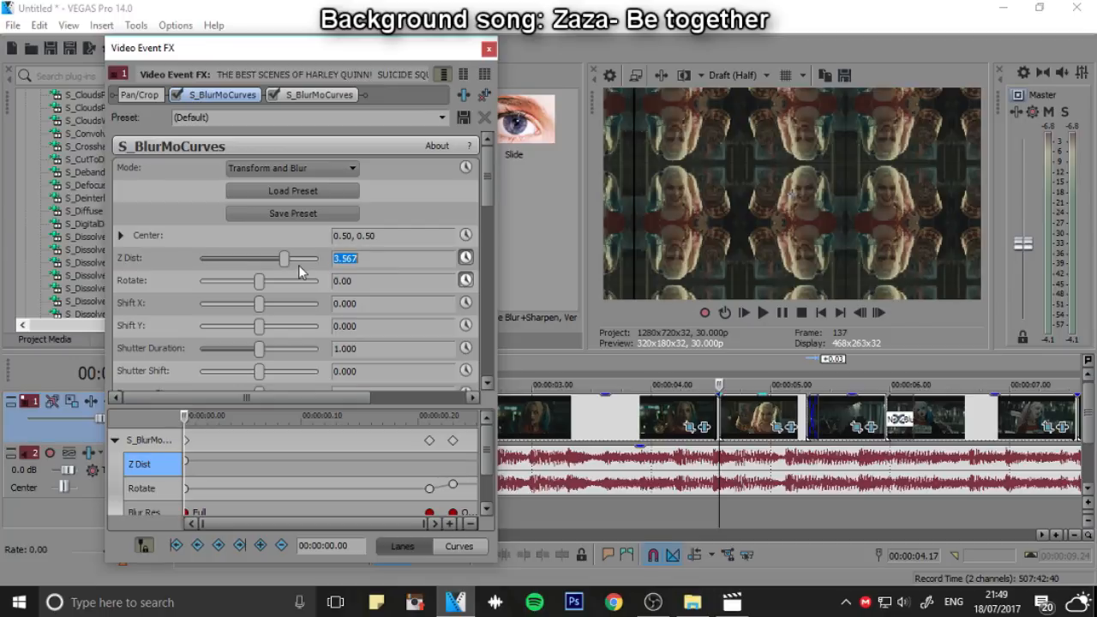
Three frames into the incoming clip, at 00:00:00.03, add a Z Dist keyframe with value 1
click(878, 312)
click(878, 312)
click(878, 312)
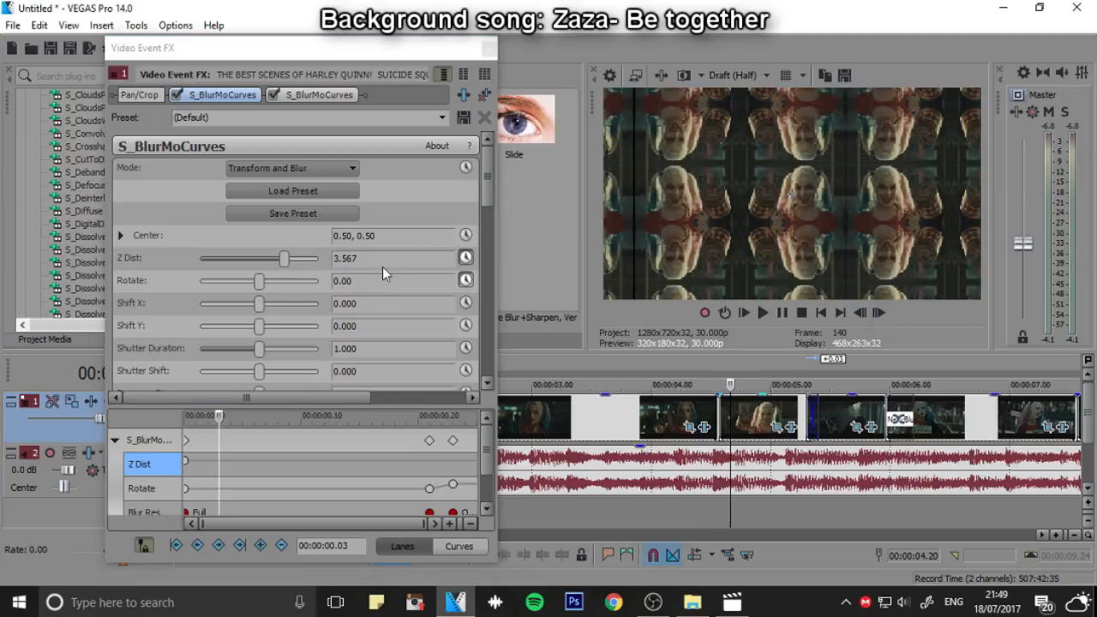
click(260, 545)
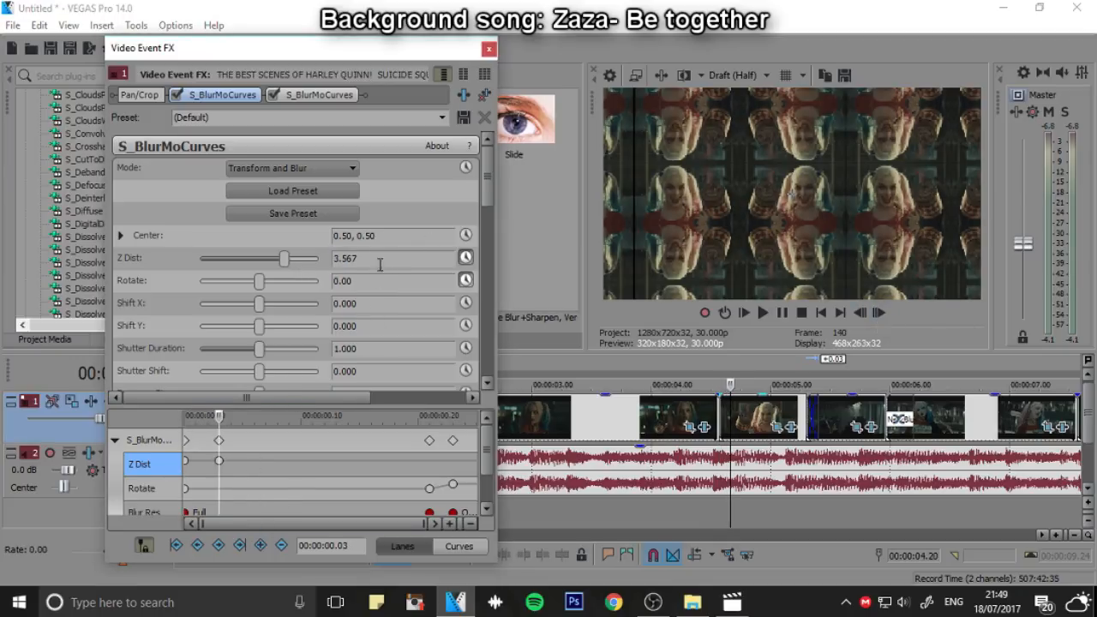
text(1)
key(Return)
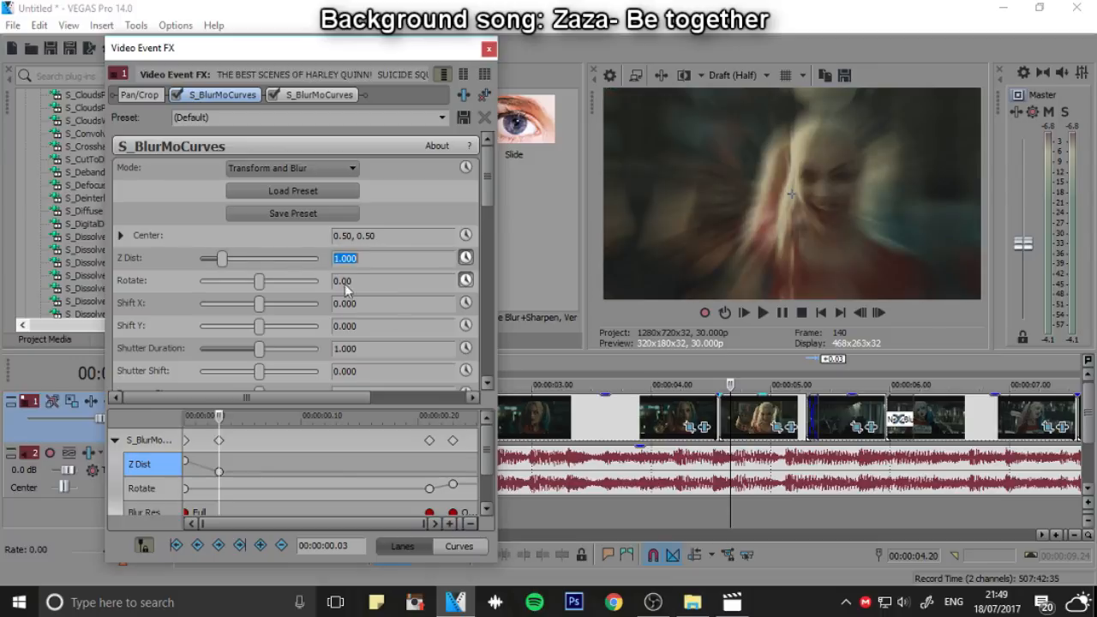
Play back the cut between the two zoomed clips to review the zoom-out and zoom-in
click(686, 358)
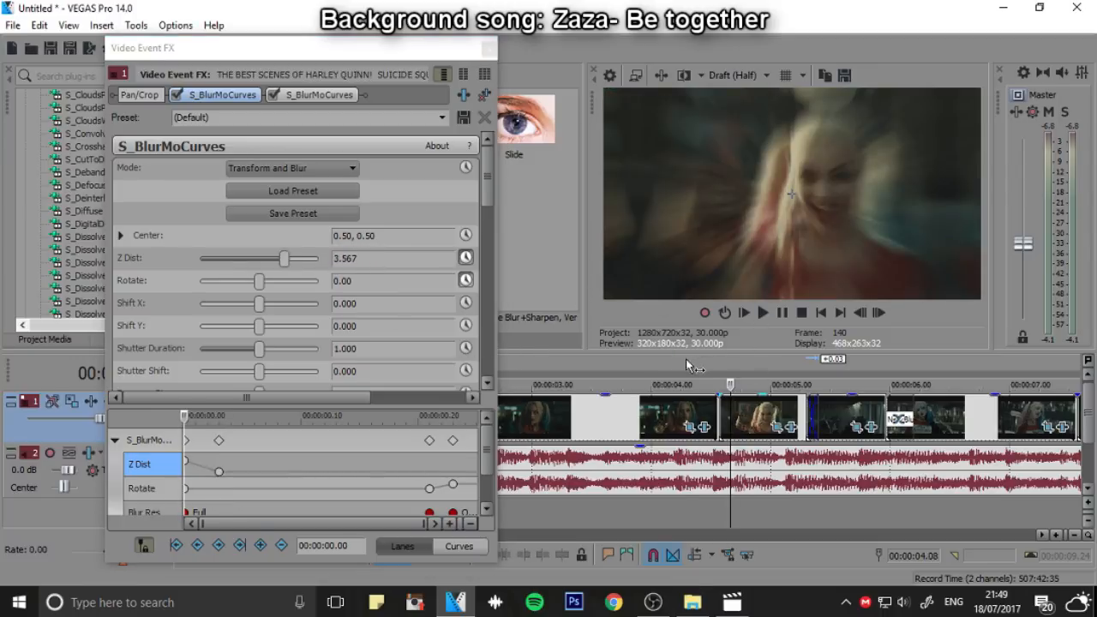
click(763, 312)
click(781, 313)
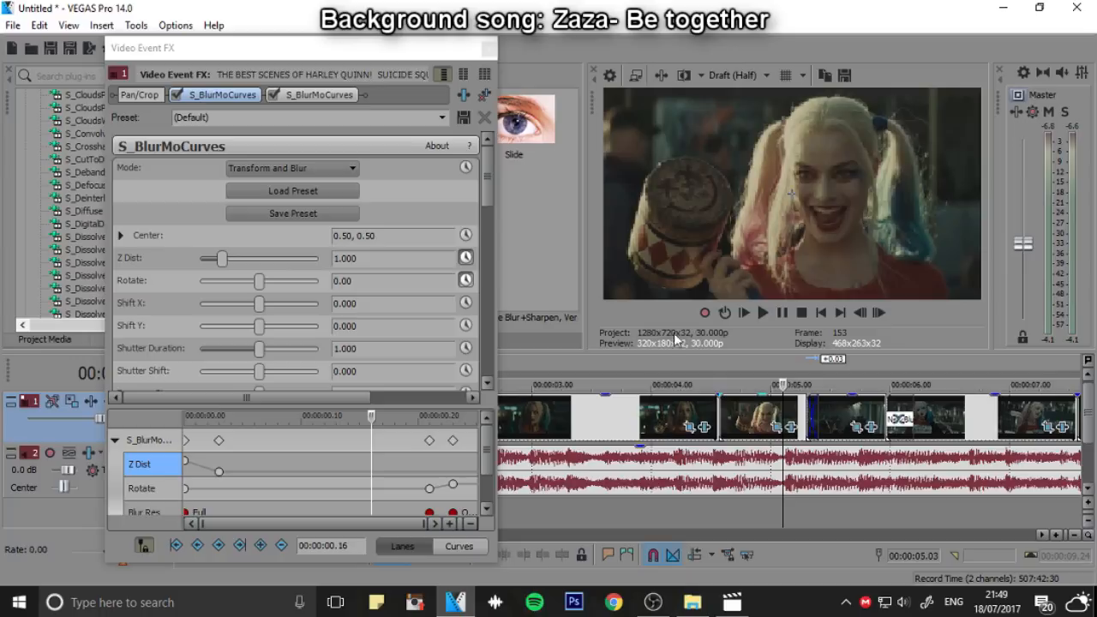
click(764, 313)
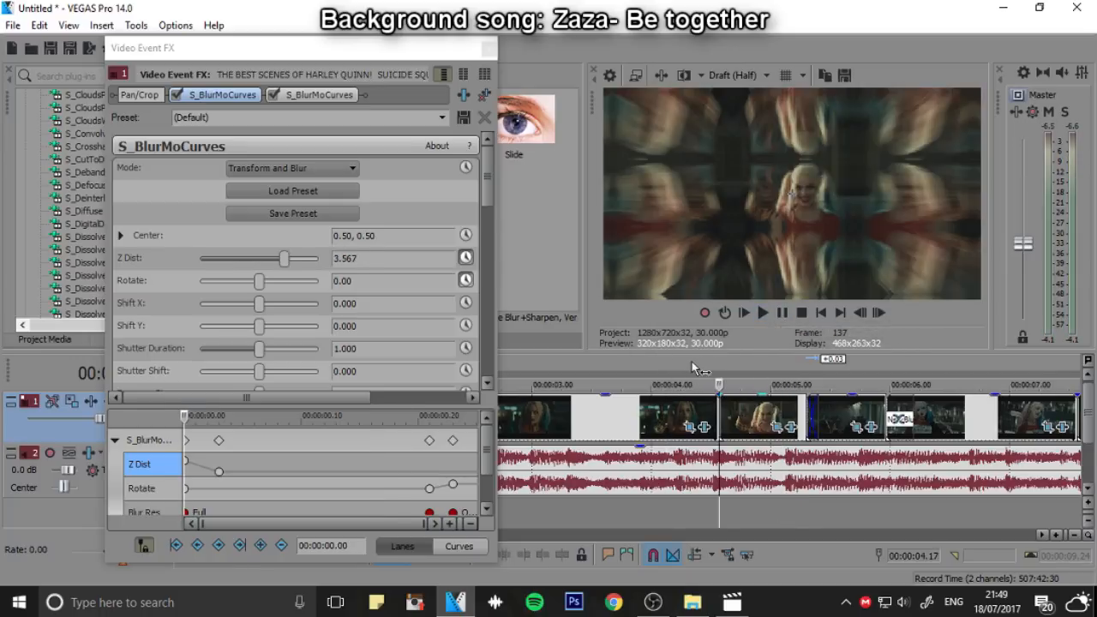
click(786, 314)
click(788, 315)
click(788, 316)
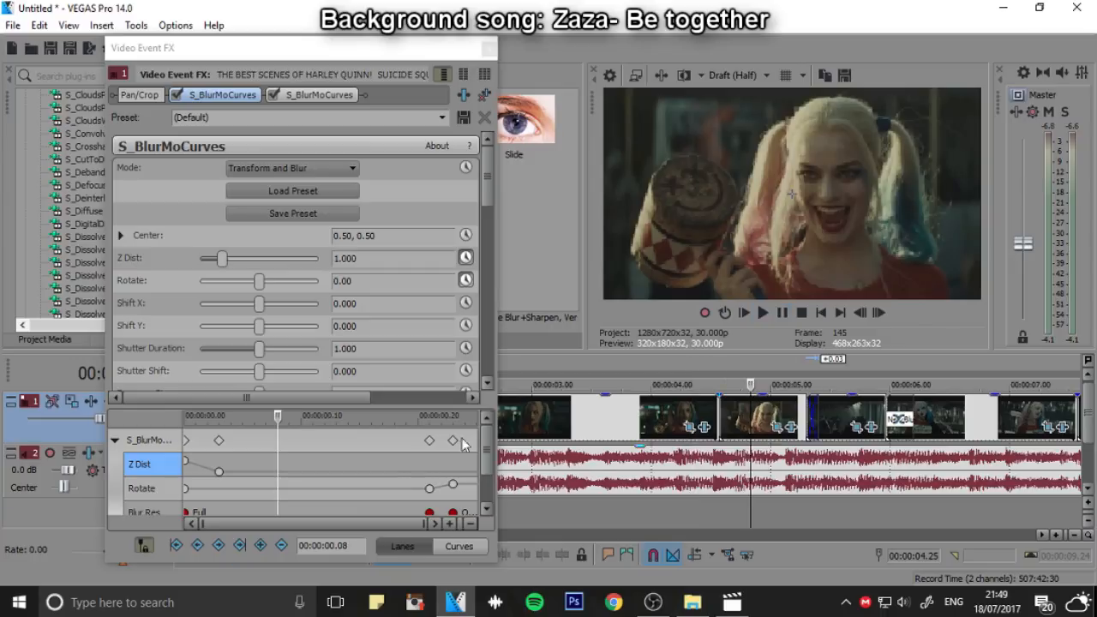
On the outgoing clip, align the second-to-last Z Dist keyframe with the first late Blur Res keyframe, and replay the transition
click(697, 425)
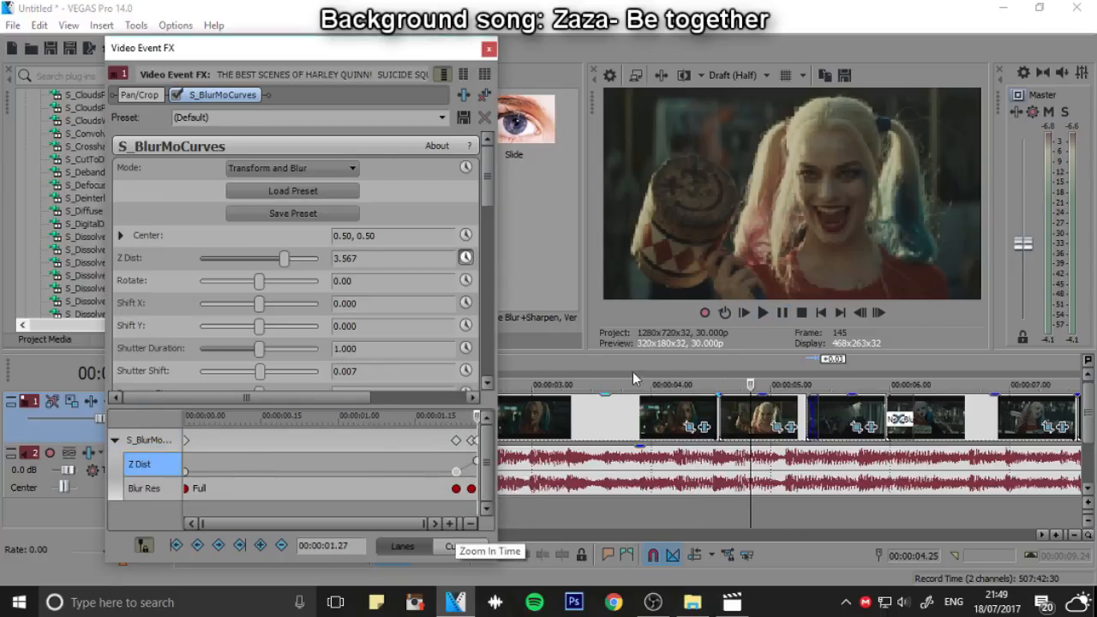
click(643, 383)
click(789, 316)
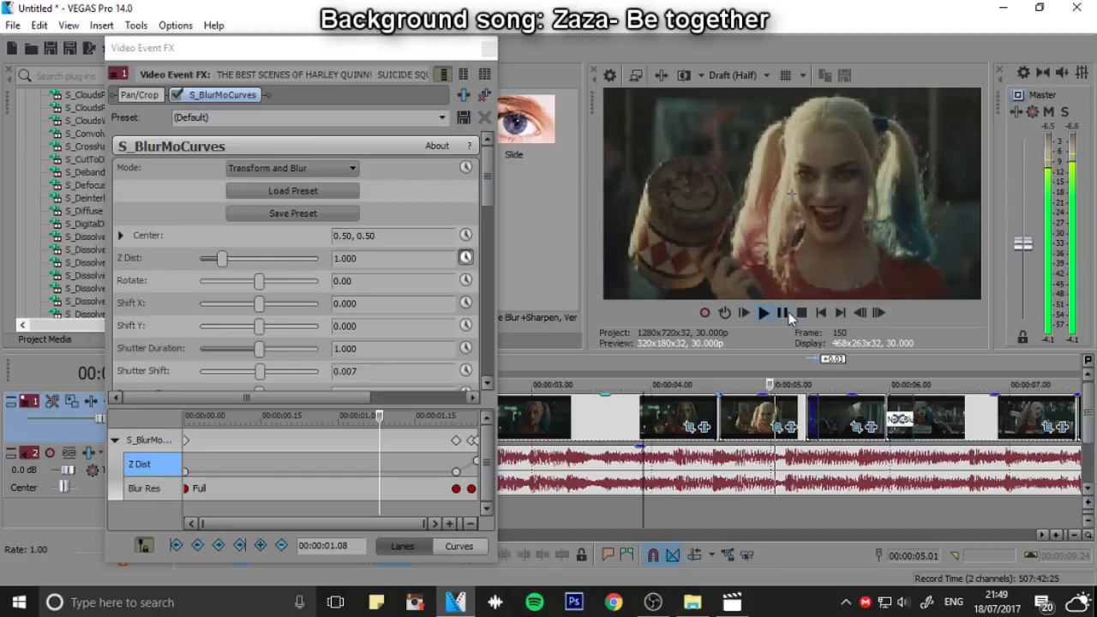
click(788, 316)
drag(498, 47, 493, 50)
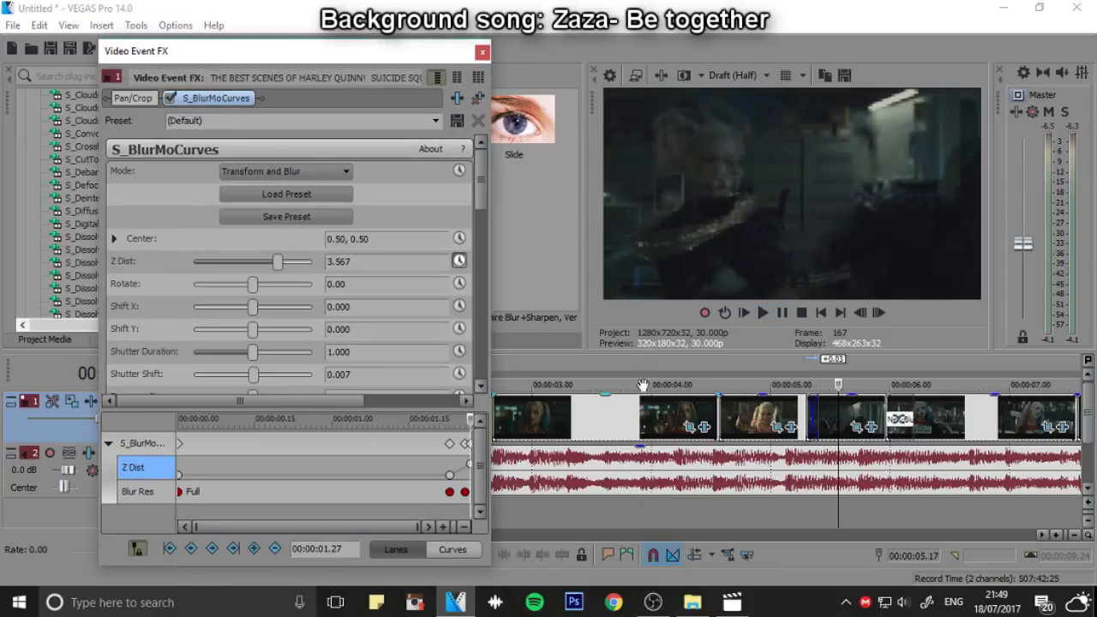
click(482, 52)
Play the whole edit from the beginning to review all transitions, and return to the start
scroll(677, 453, down, 5)
scroll(653, 445, up, 2)
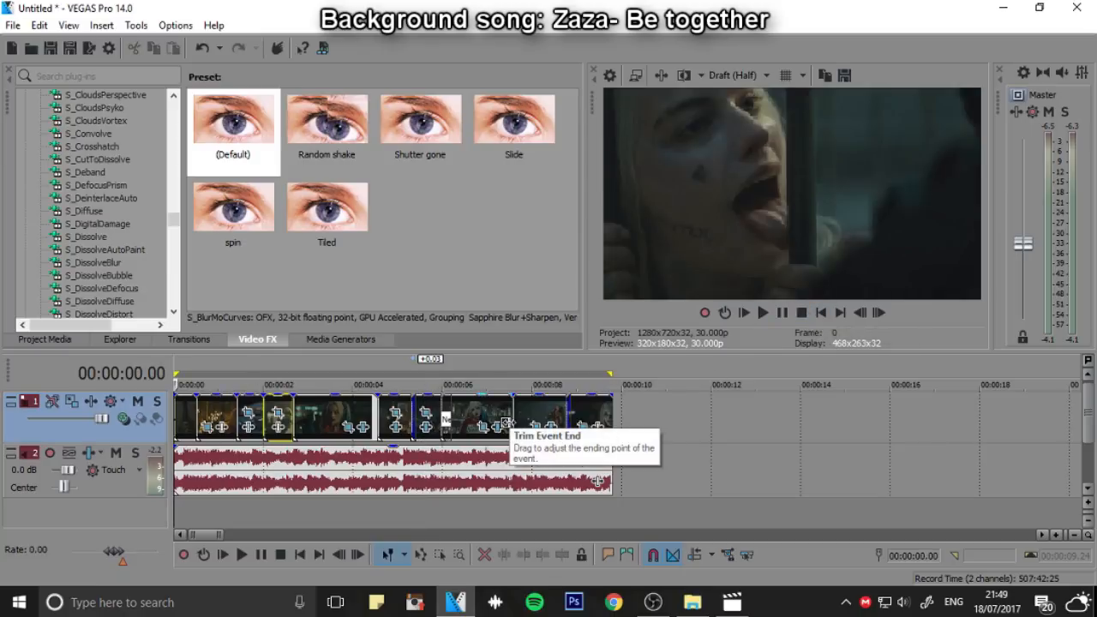
click(779, 319)
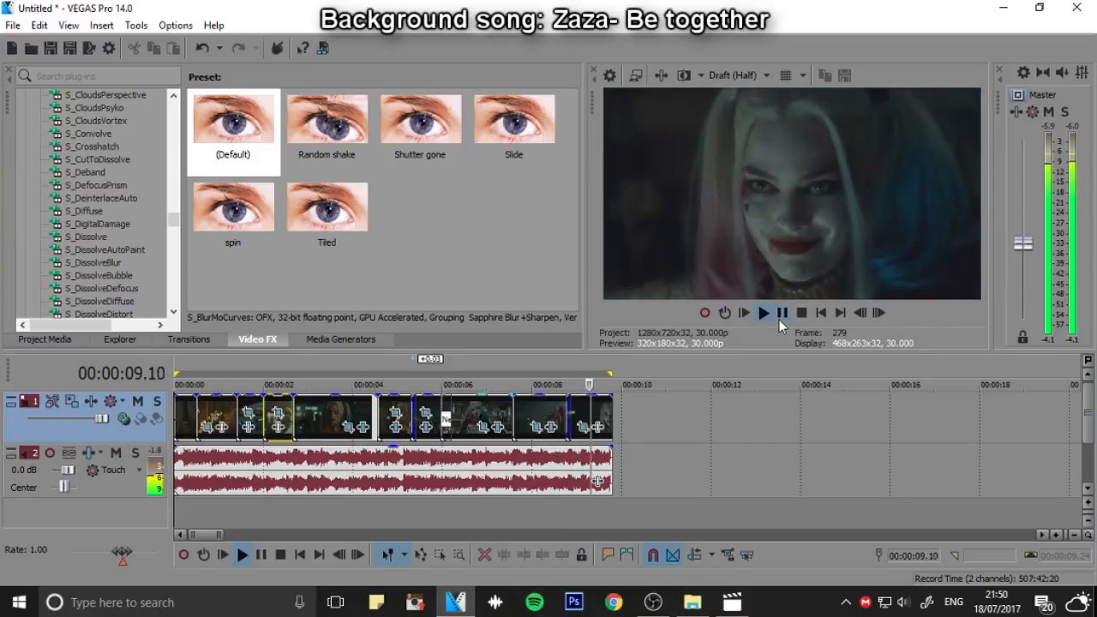
click(780, 318)
click(819, 317)
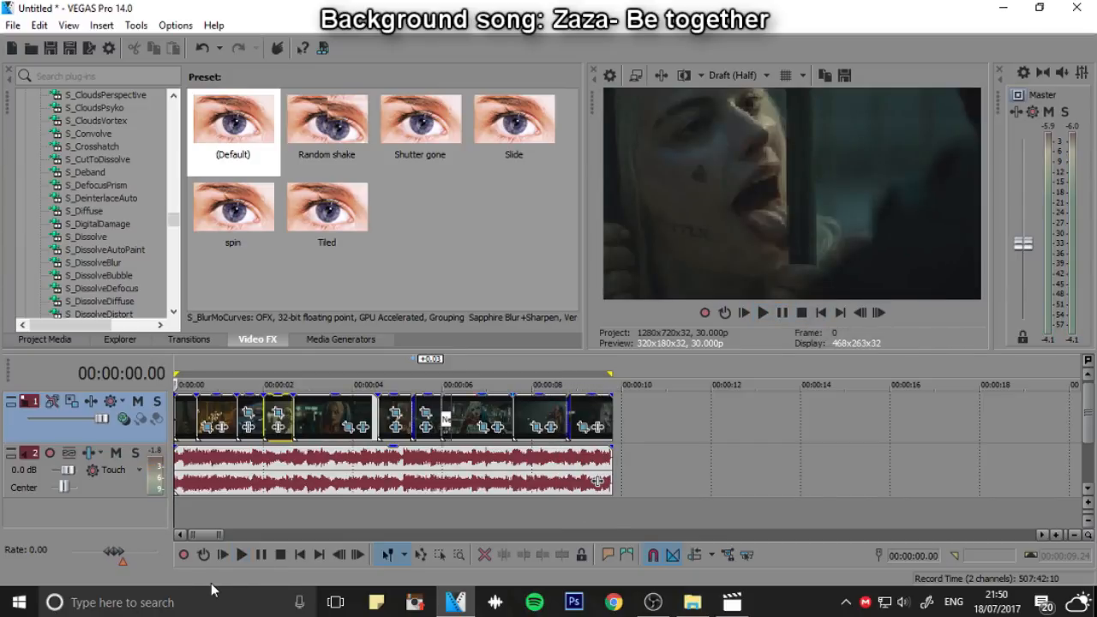
Try the filter package colouring 41 as a track effect on the video track
click(92, 402)
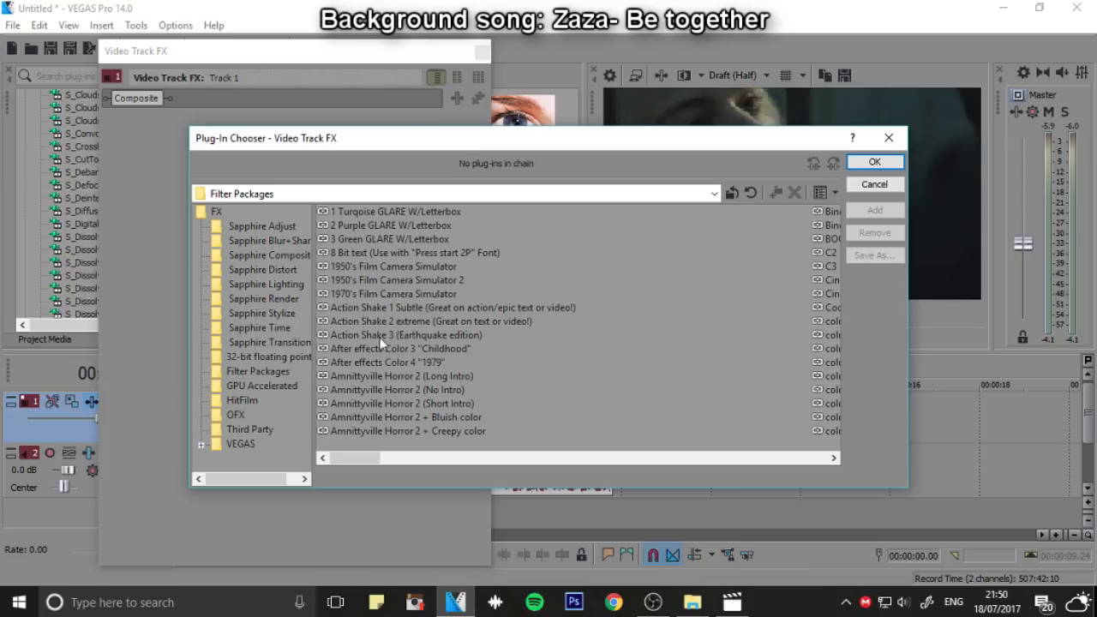
drag(418, 133, 340, 112)
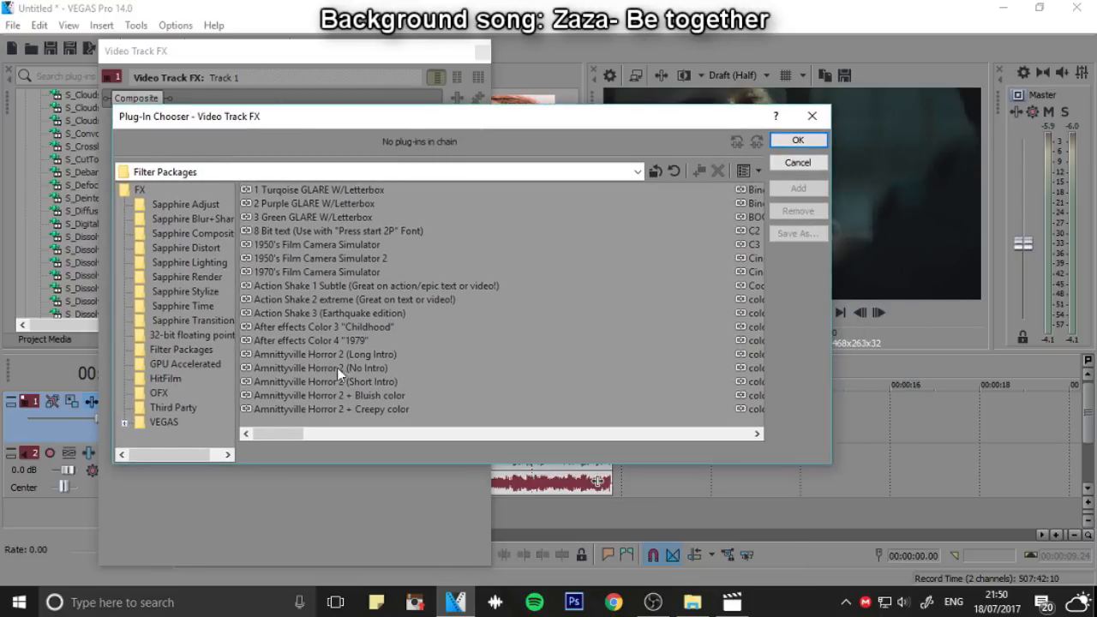
drag(264, 434, 423, 436)
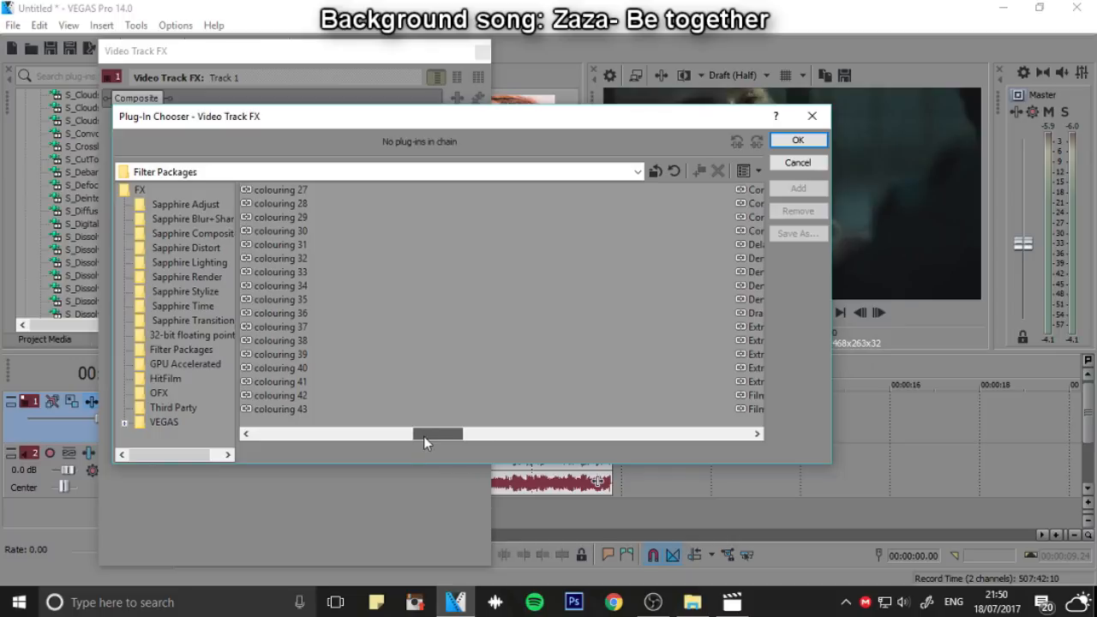
click(292, 382)
click(798, 187)
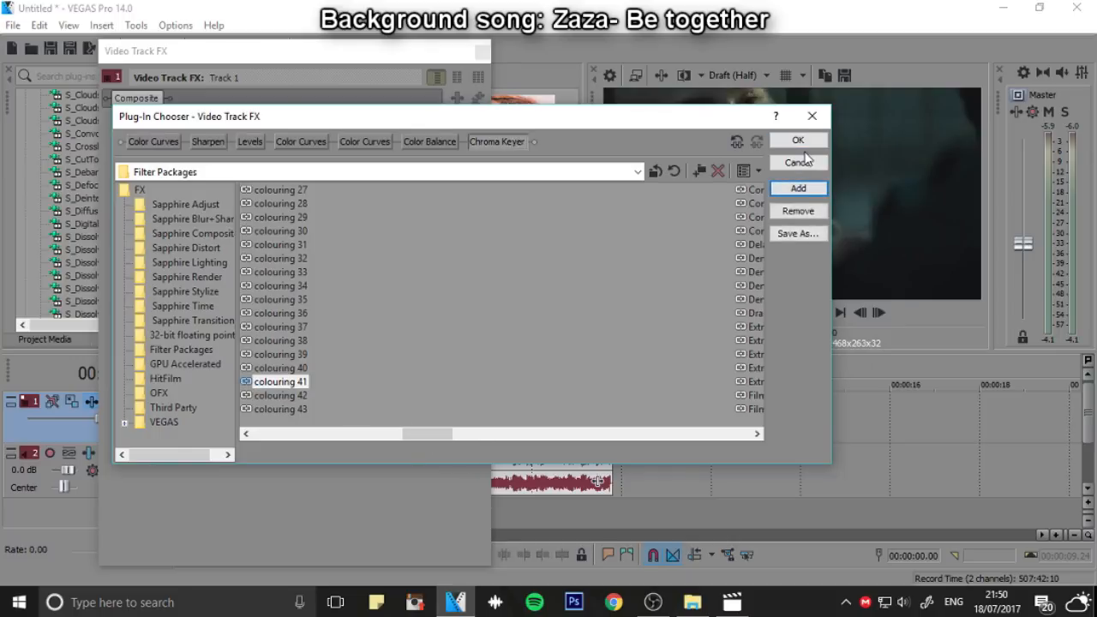
click(798, 139)
Preview the coloured edit, and remove the whole colouring effect chain from the video track
click(782, 311)
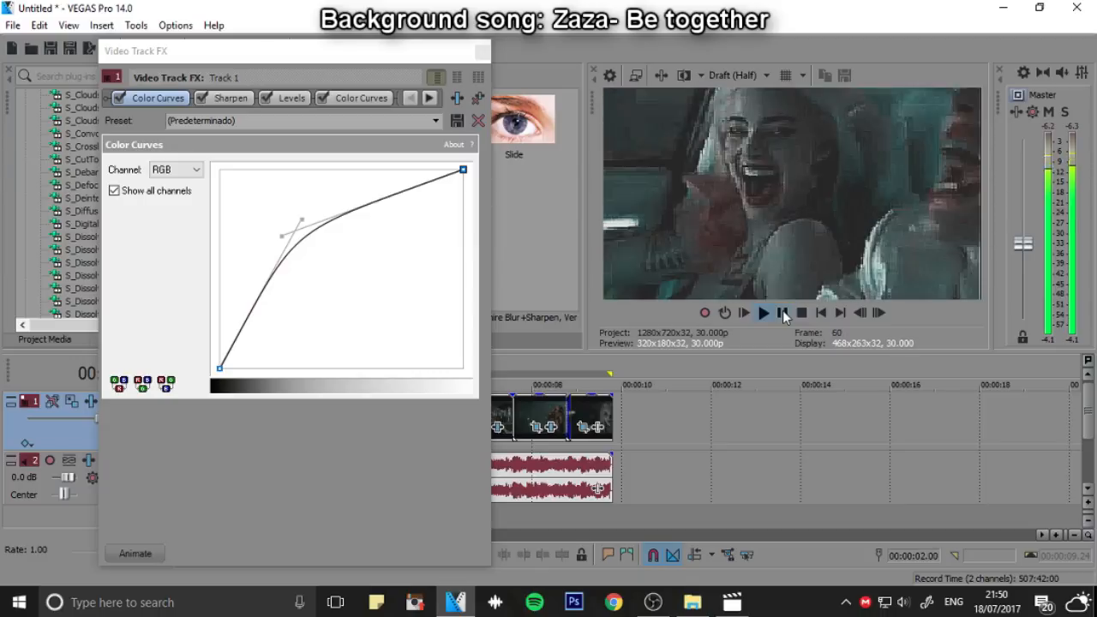
click(783, 312)
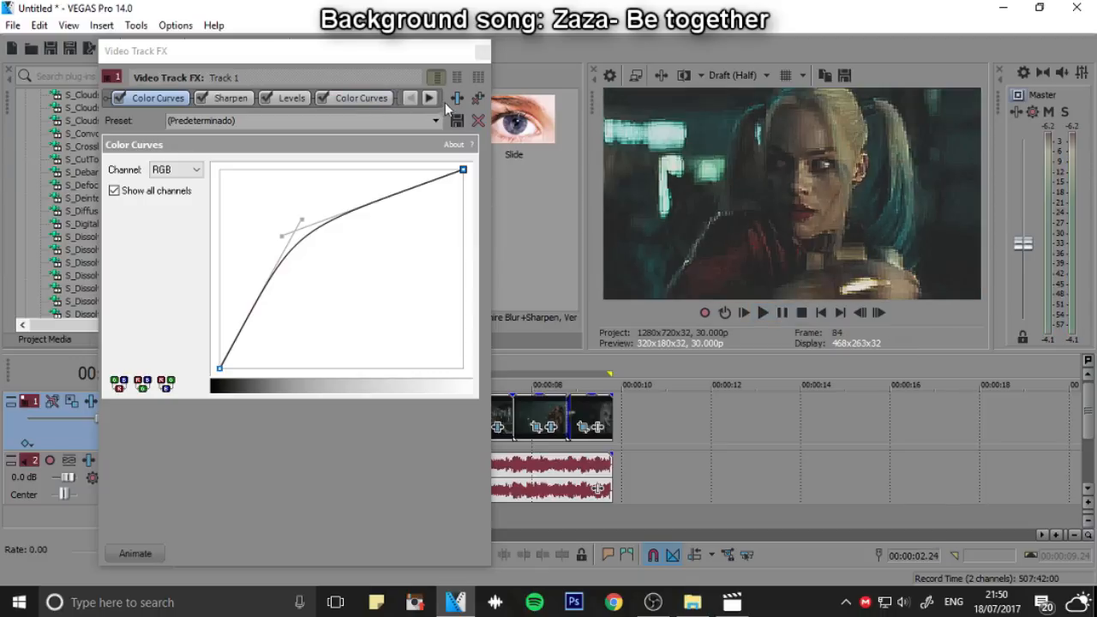
click(478, 100)
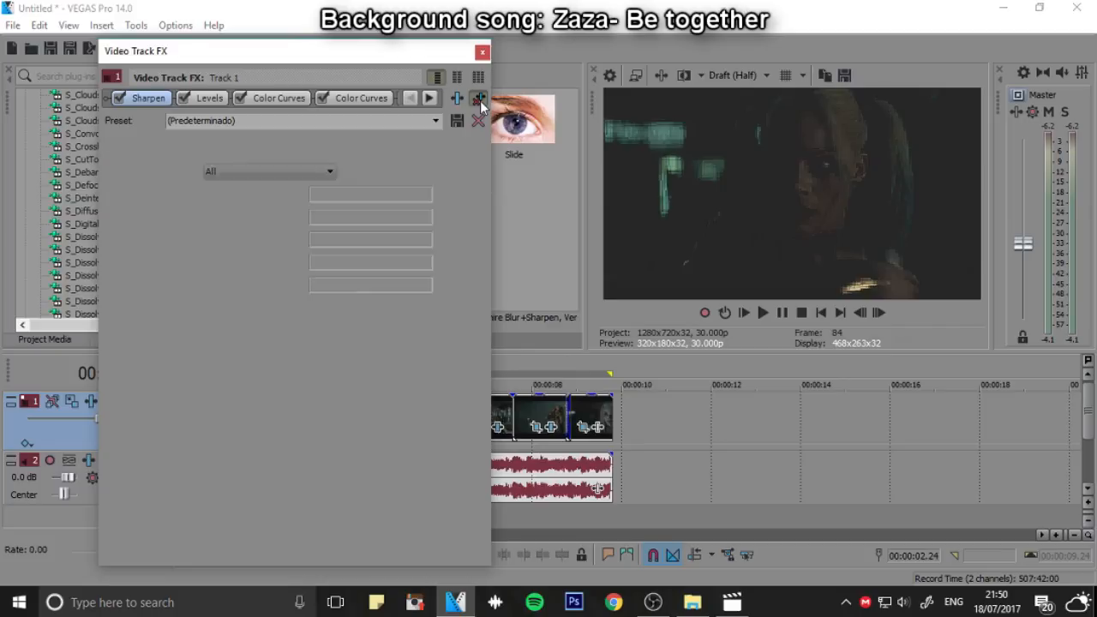
click(482, 53)
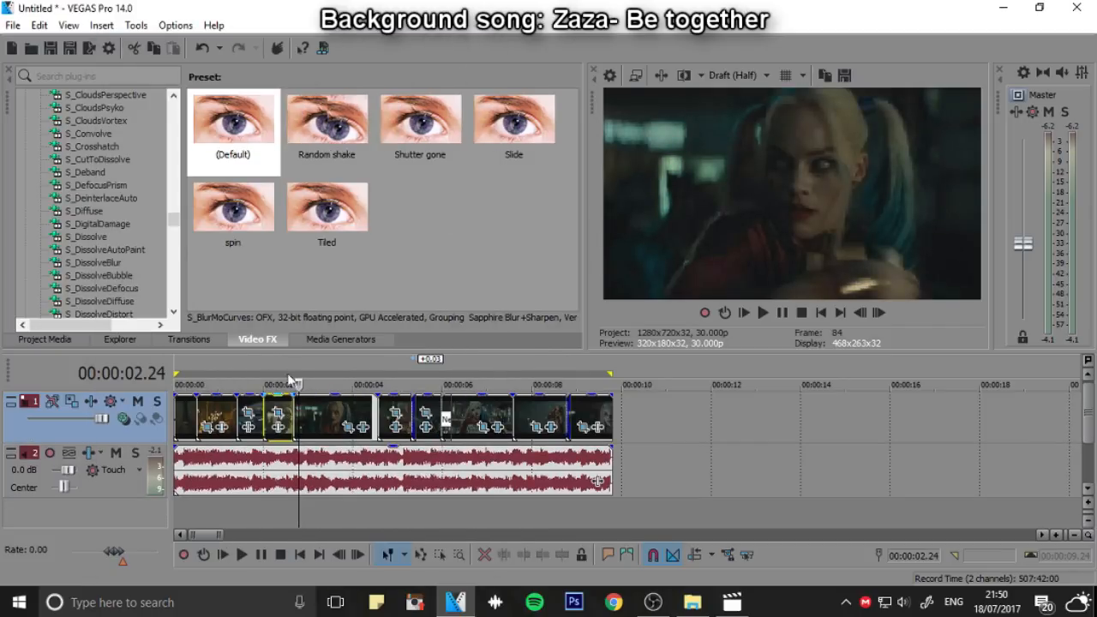
Add the default Looks effect to the video track and open its look editor
scroll(152, 207, up, 10)
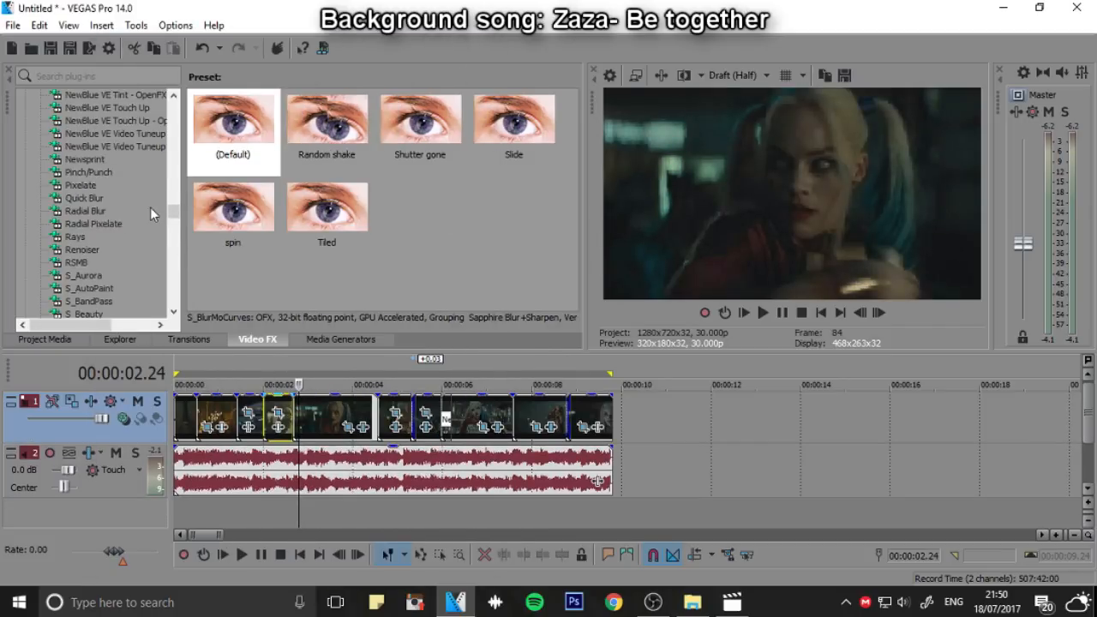
scroll(150, 207, down, 3)
scroll(151, 207, up, 10)
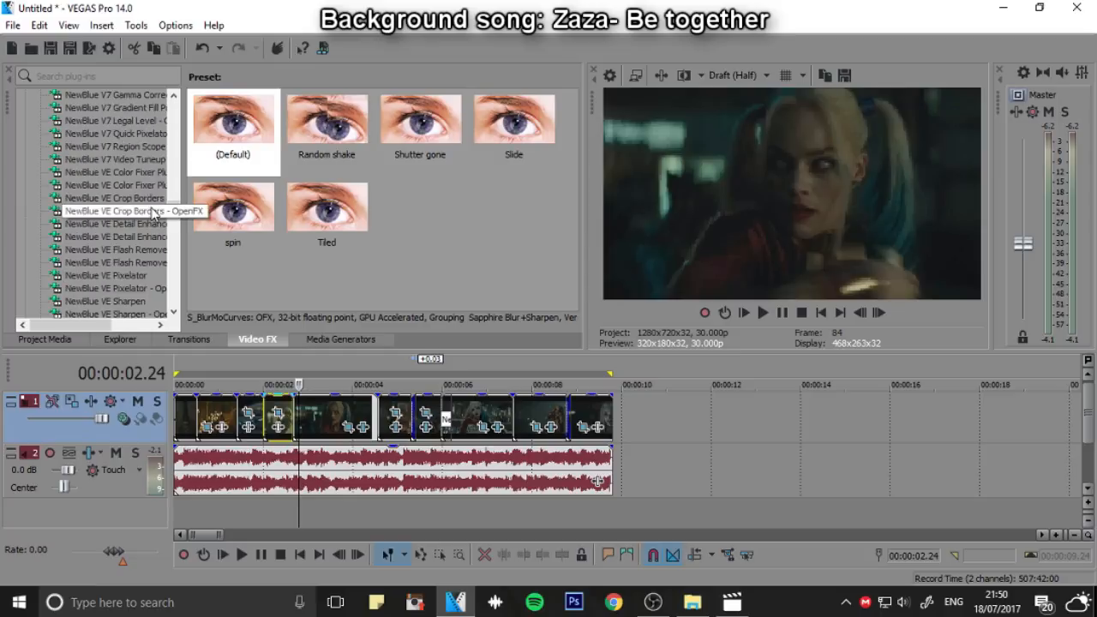
scroll(151, 208, up, 10)
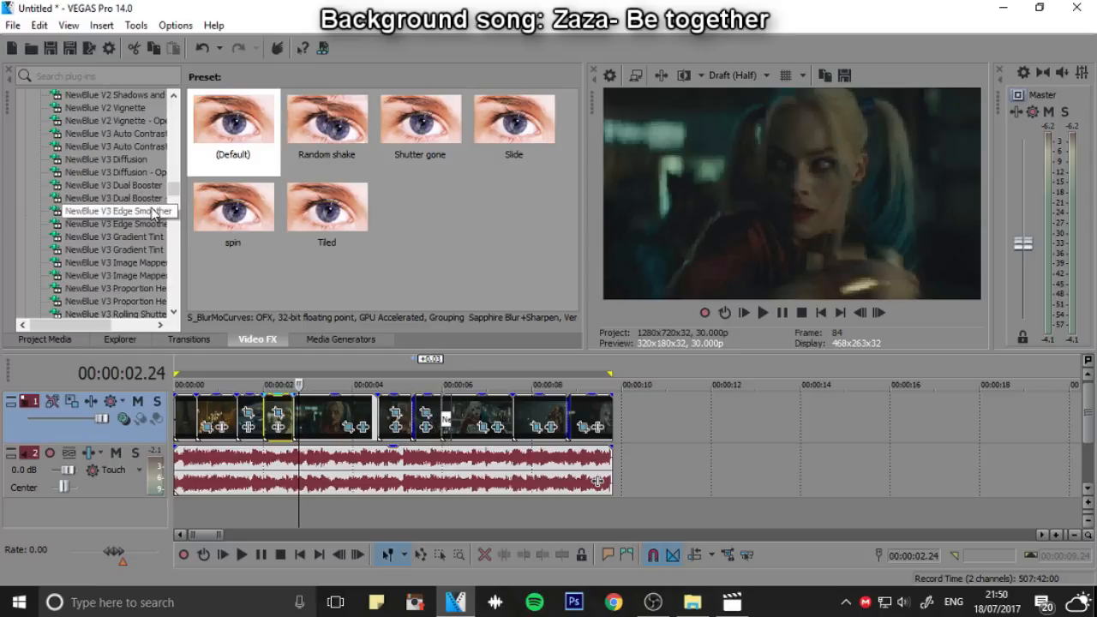
drag(181, 193, 177, 156)
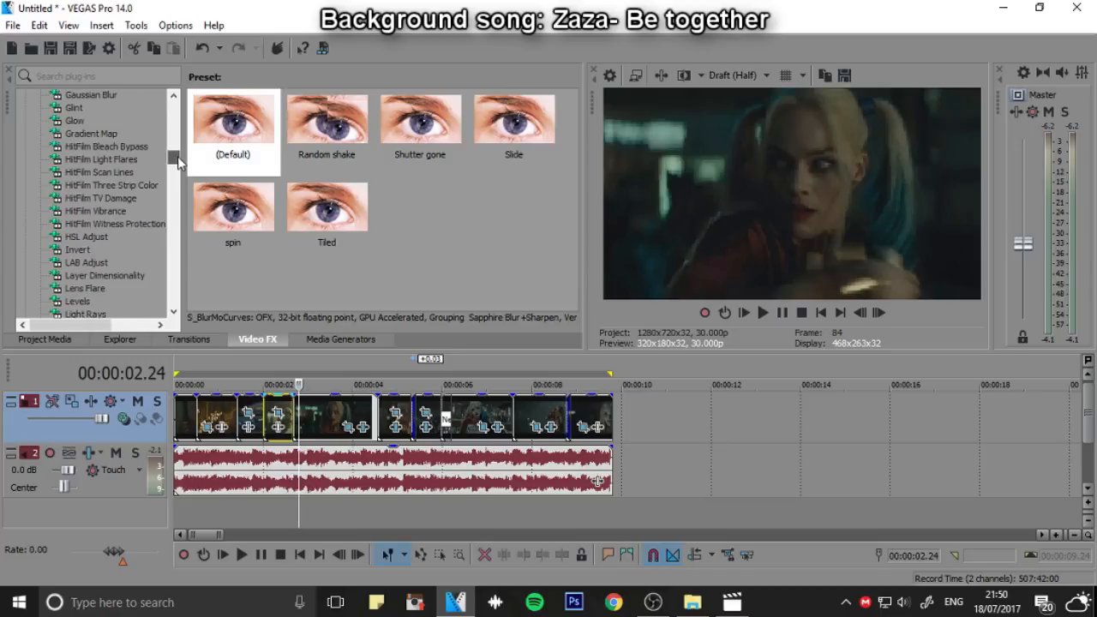
scroll(157, 181, down, 4)
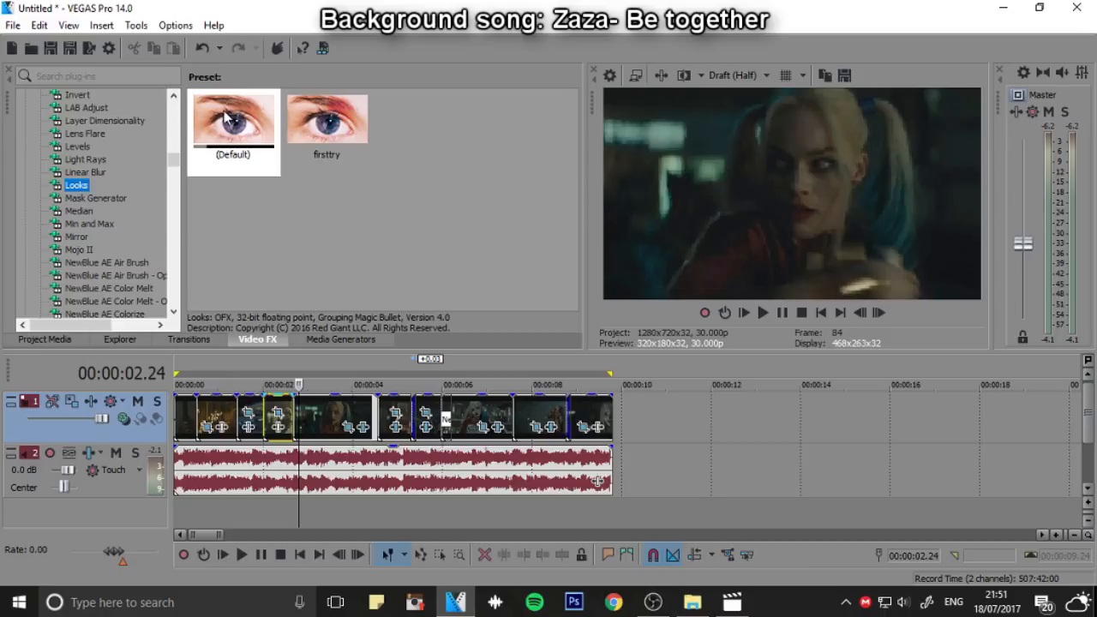
drag(226, 118, 225, 132)
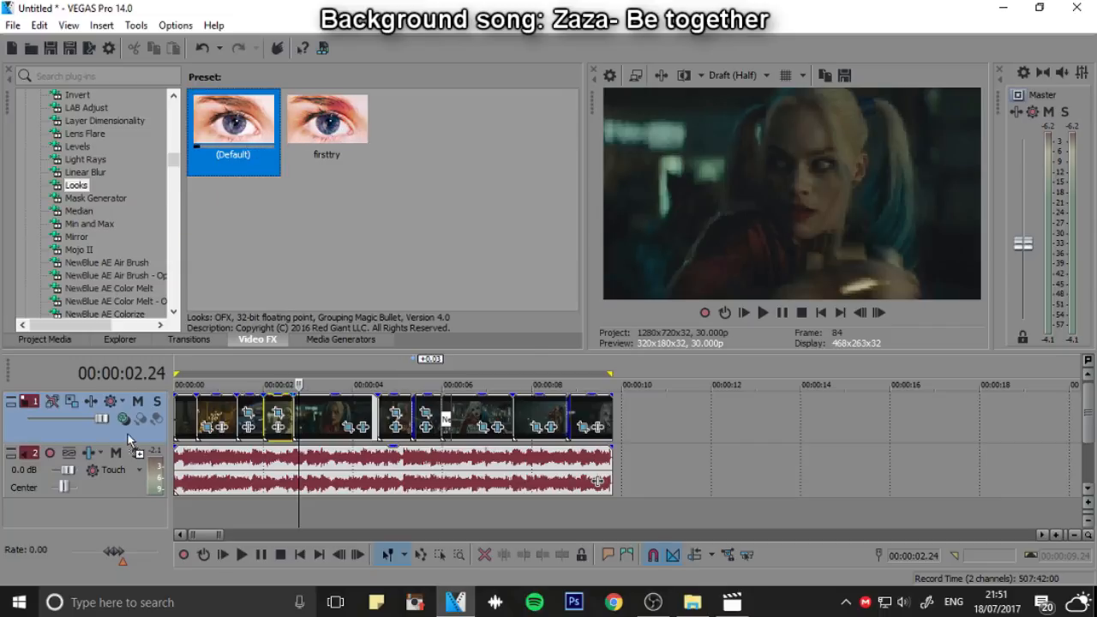
drag(129, 440, 149, 426)
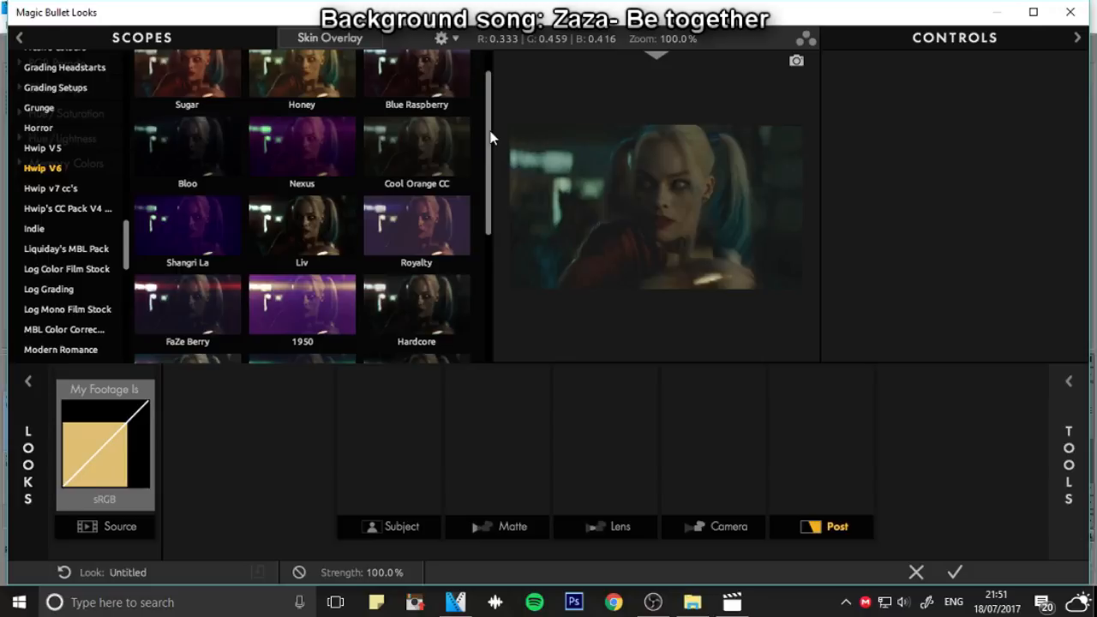
Examine the looks in the Hwip V6, Liquiday's MBL and Grading Setups collections, and delete the e-mail notification
scroll(403, 198, up, 1)
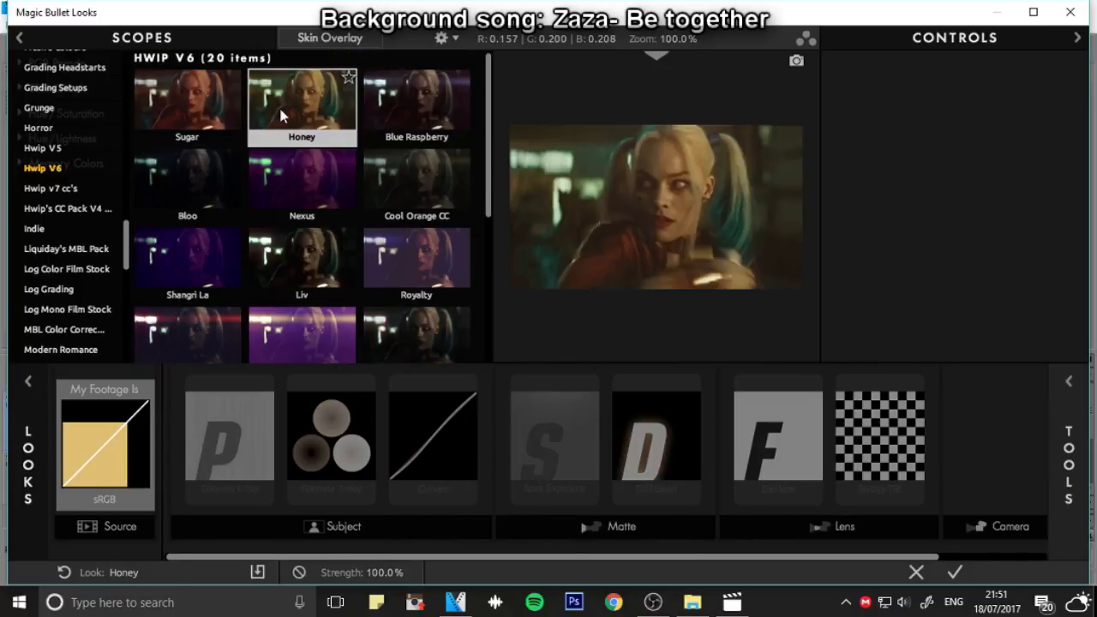
scroll(182, 97, down, 4)
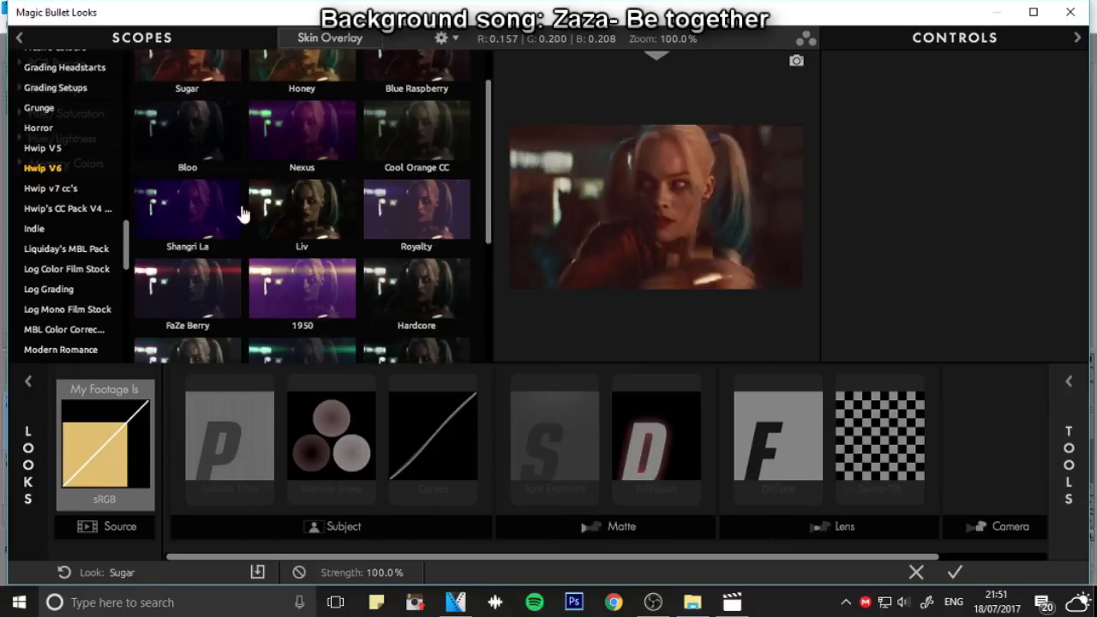
scroll(351, 267, down, 1)
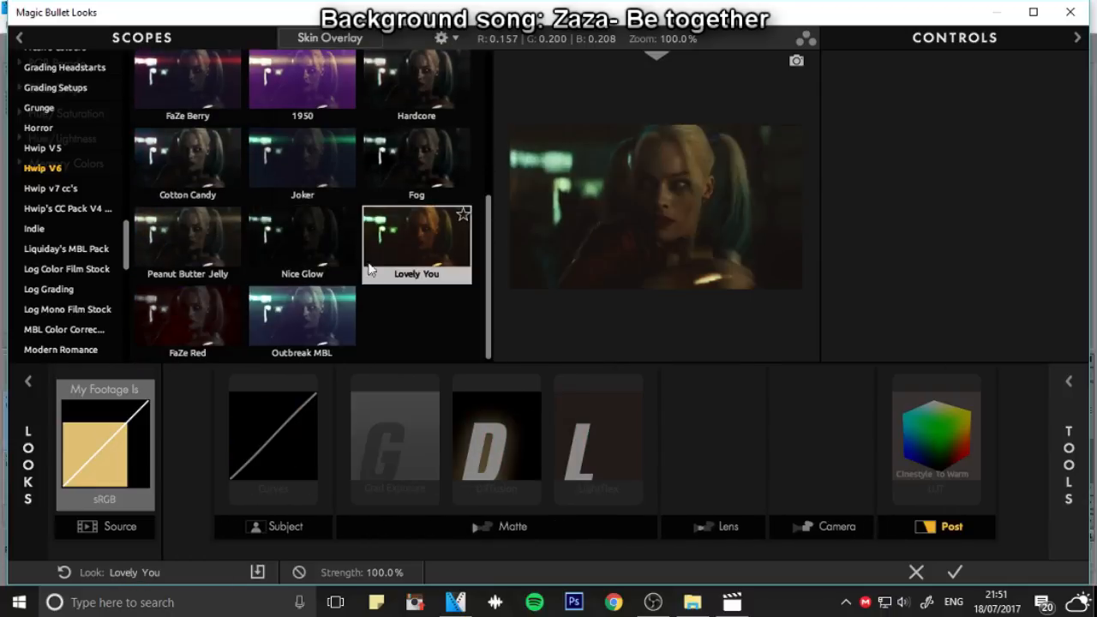
click(73, 247)
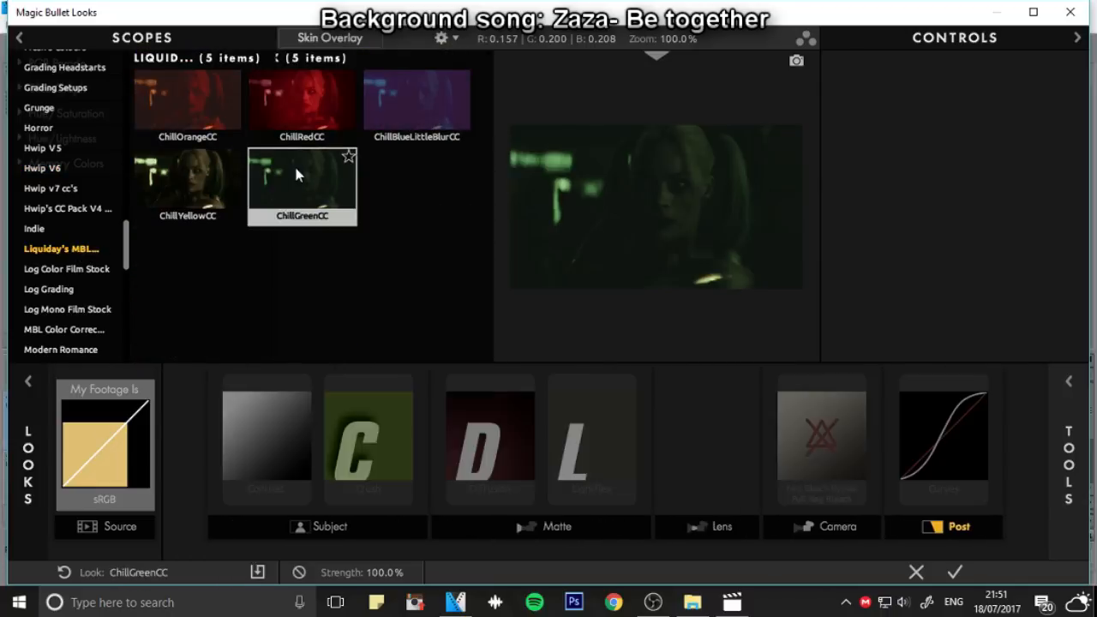
scroll(38, 180, up, 2)
click(42, 169)
scroll(42, 172, up, 1)
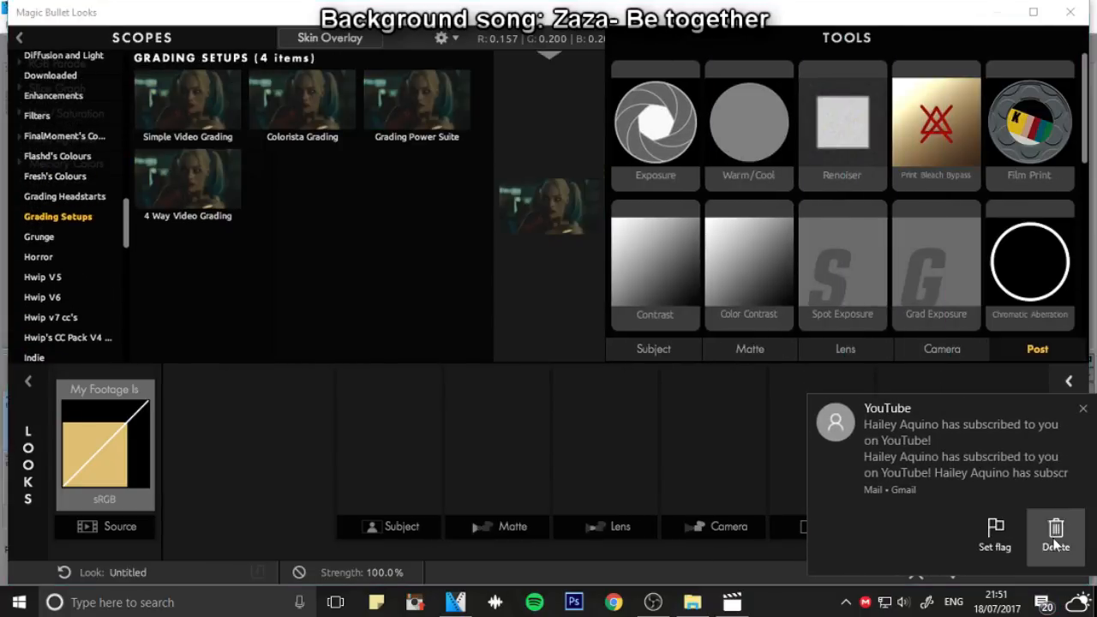
click(1055, 543)
scroll(1037, 117, down, 6)
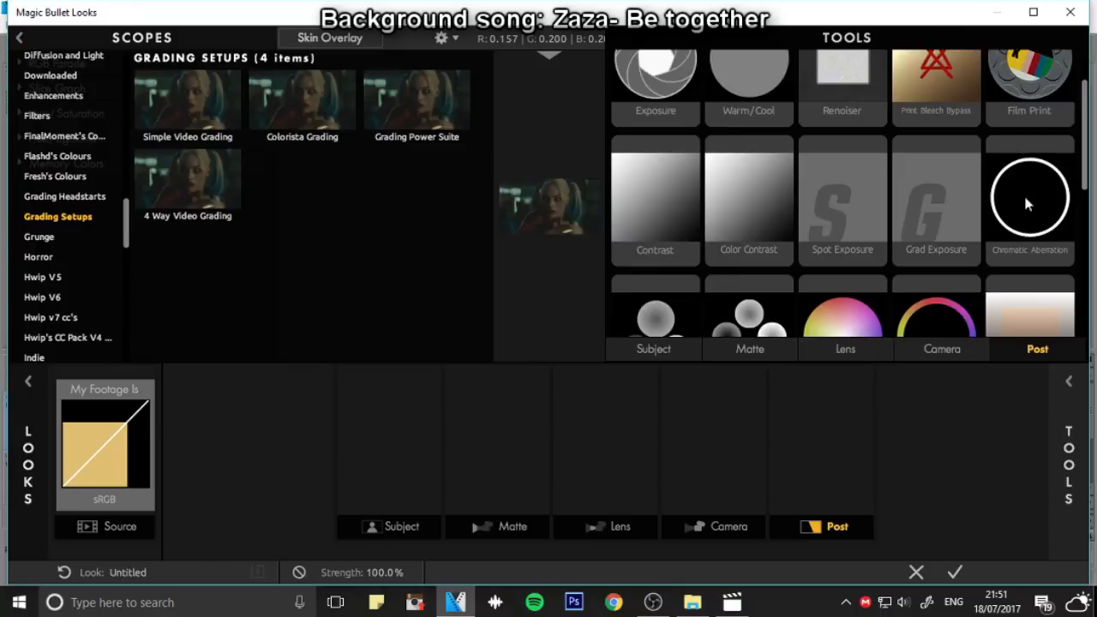
scroll(812, 233, up, 1)
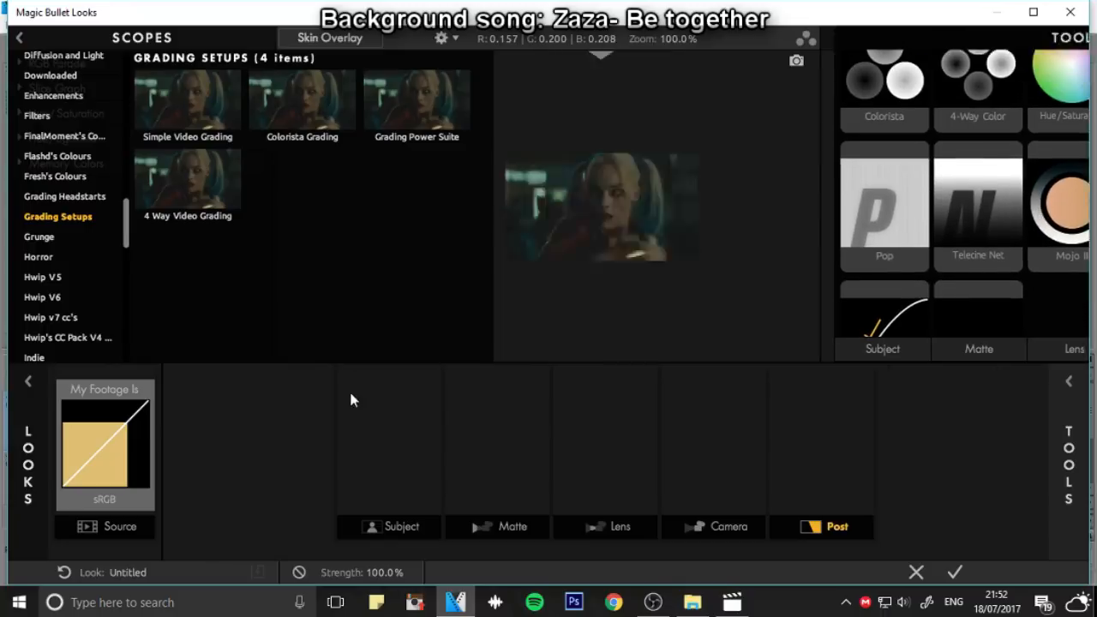
scroll(49, 176, up, 4)
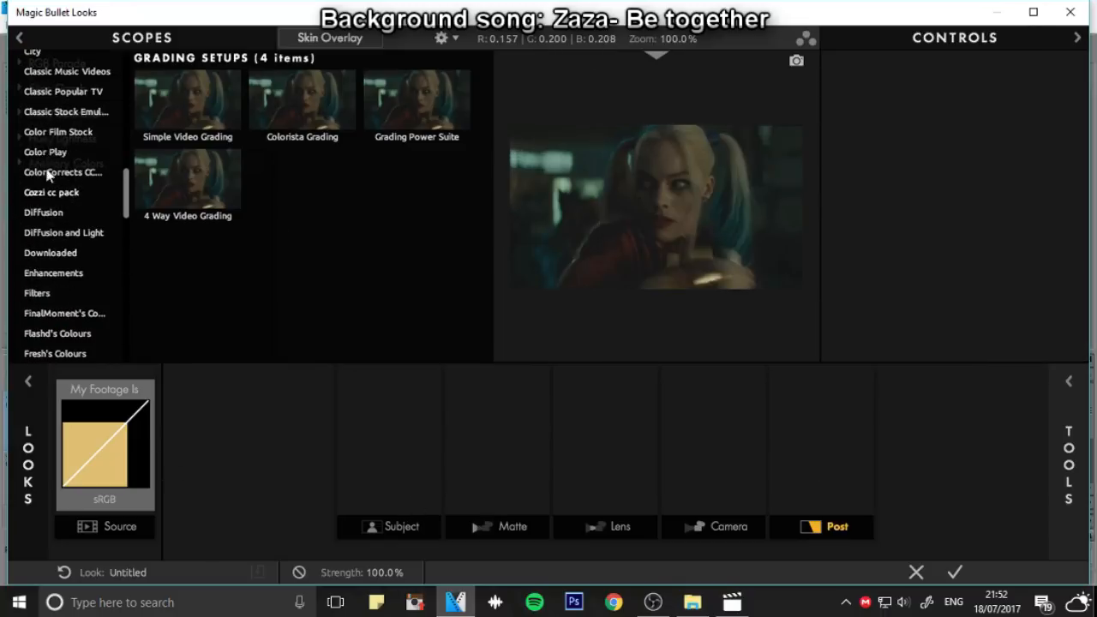
Examine the colour looks in the Classic Music Videos, Chromatic 600sub, CC Pack 1k and B collections
click(49, 153)
scroll(49, 153, up, 2)
click(49, 153)
scroll(49, 152, up, 4)
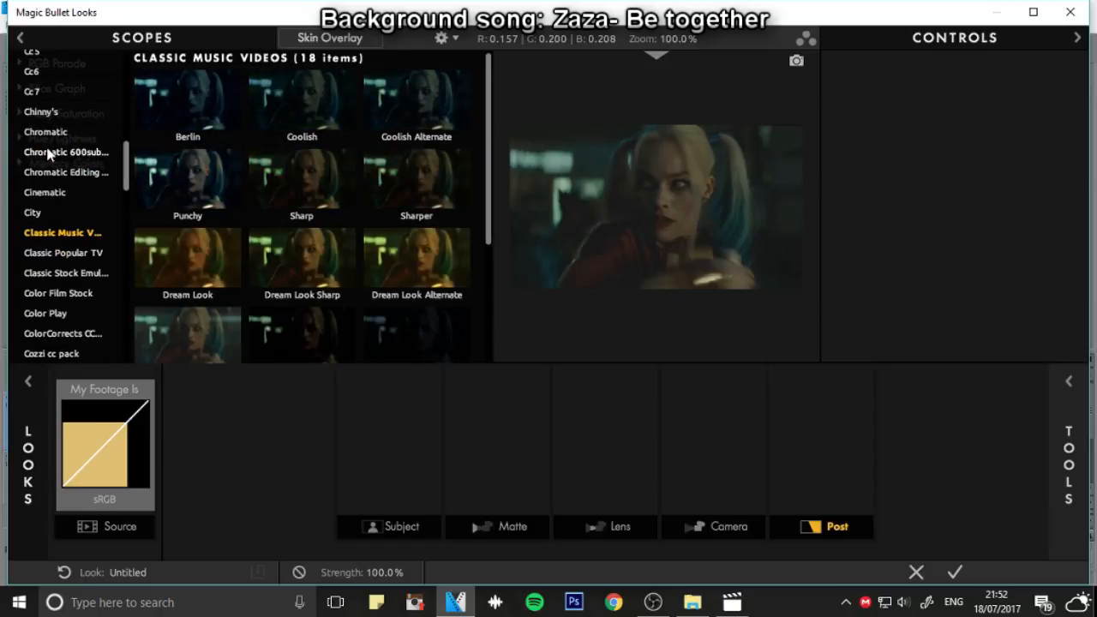
click(49, 150)
scroll(51, 154, up, 4)
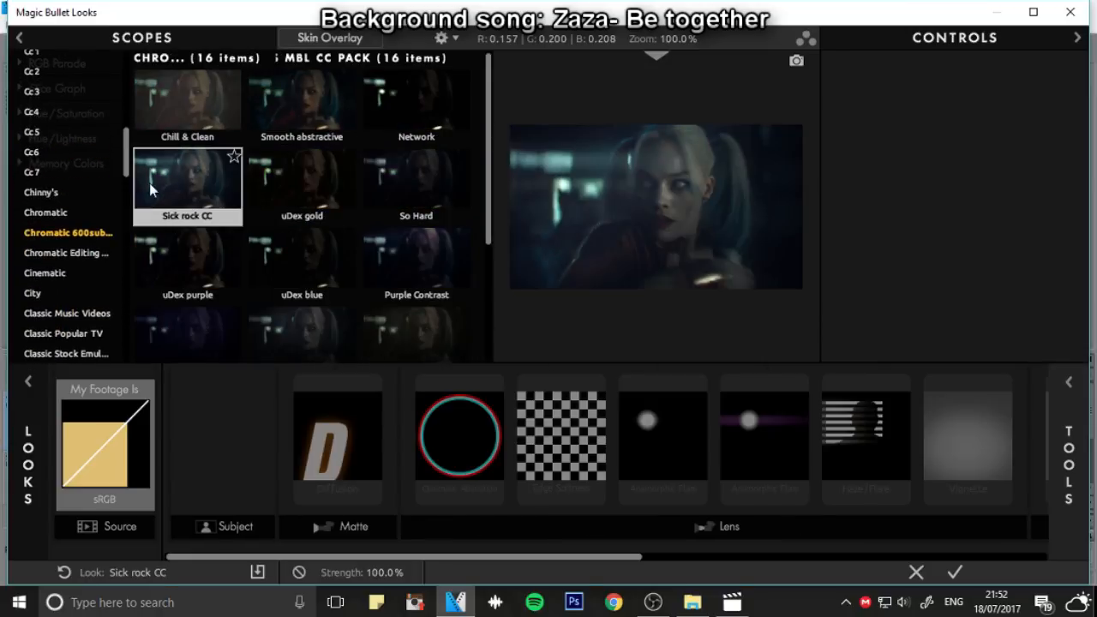
scroll(41, 160, up, 4)
click(34, 137)
scroll(34, 142, up, 3)
click(47, 137)
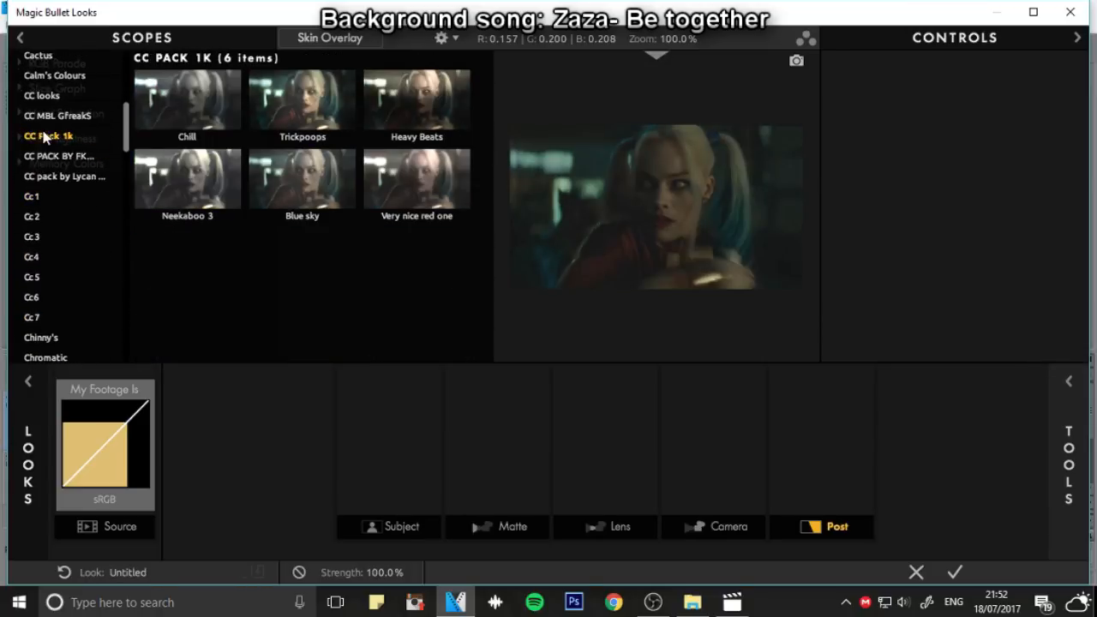
scroll(47, 137, up, 4)
click(276, 179)
scroll(51, 121, up, 3)
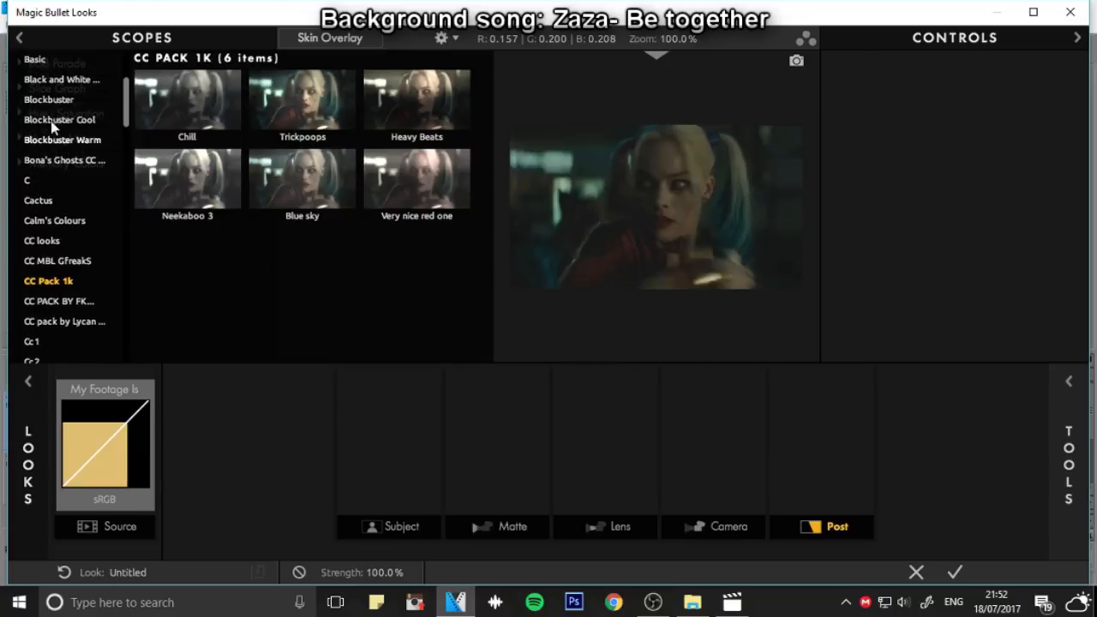
click(54, 119)
scroll(57, 118, up, 4)
click(57, 120)
scroll(57, 120, up, 2)
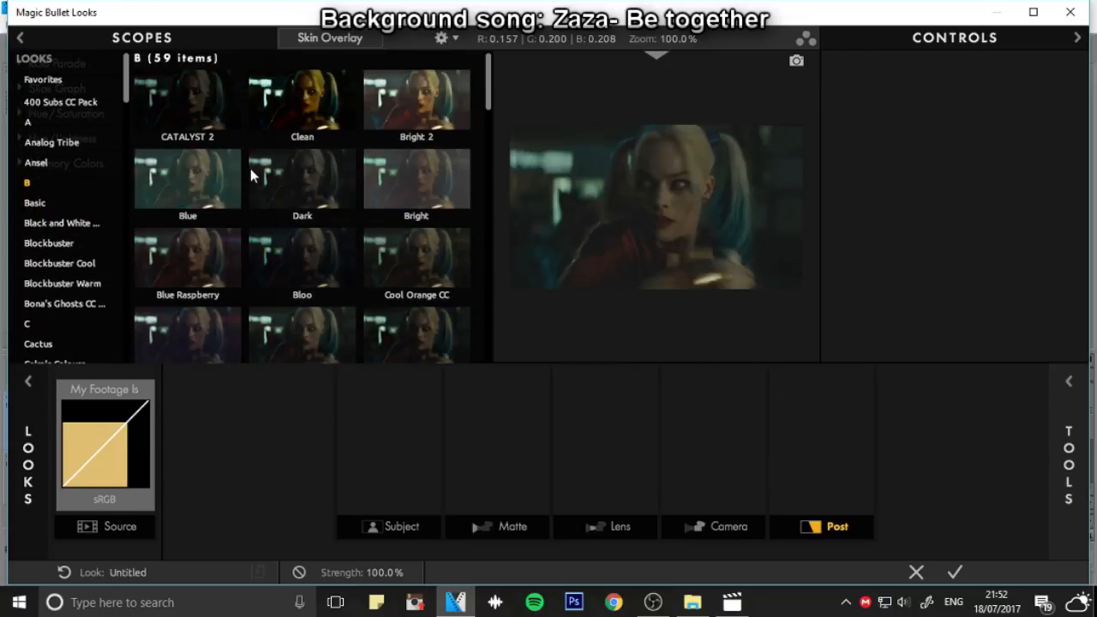
scroll(250, 170, down, 4)
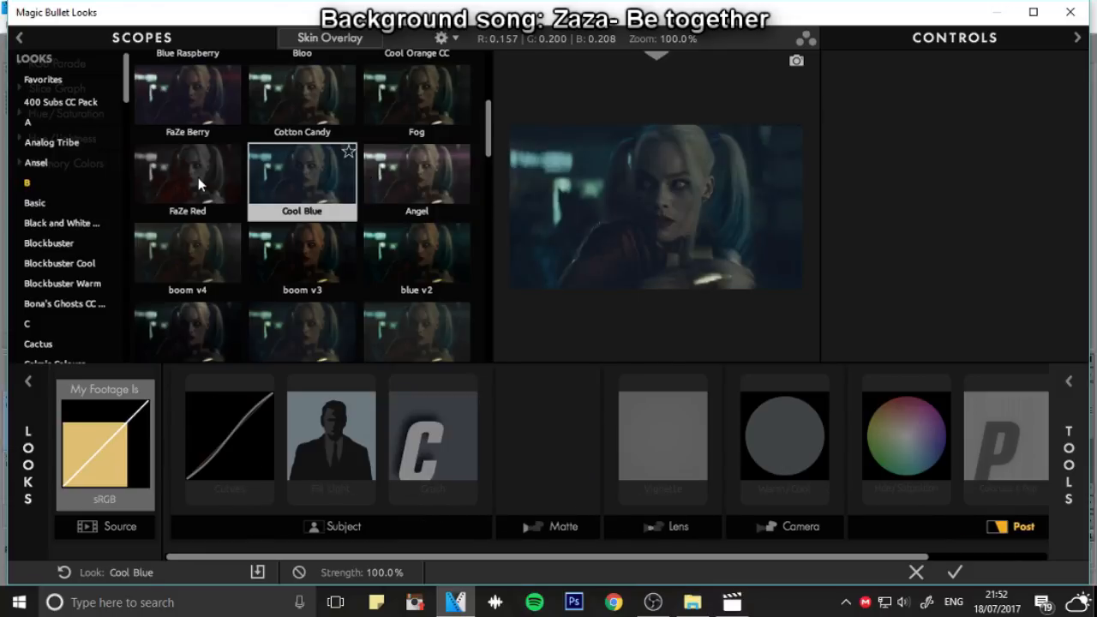
scroll(198, 177, down, 9)
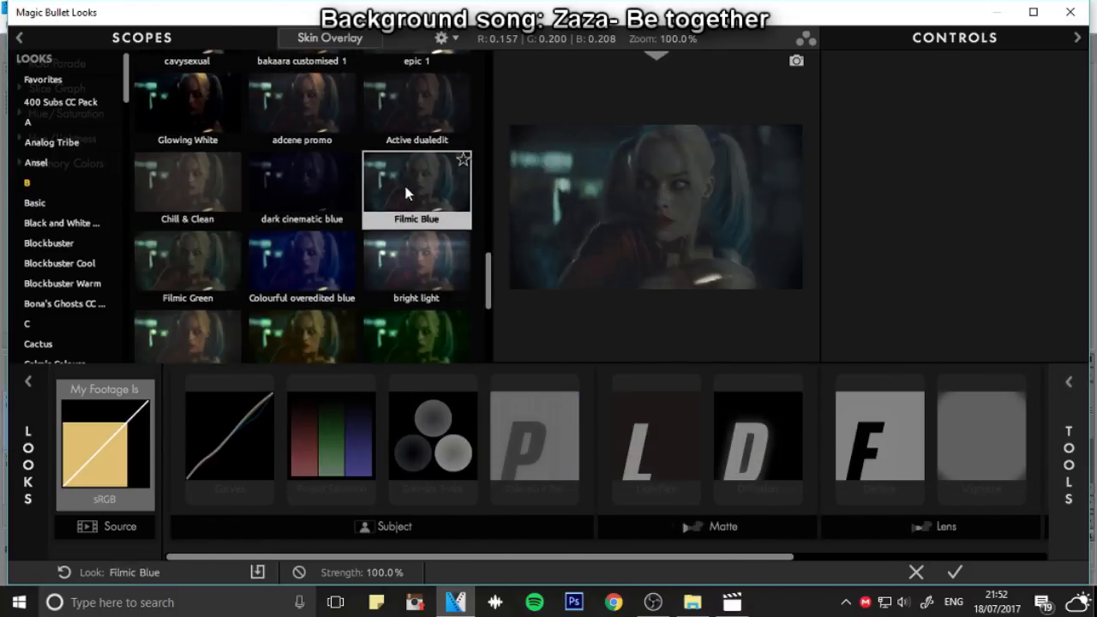
Try the bright light look from collection B on the video track, and preview the coloured edit
click(414, 257)
scroll(415, 257, down, 1)
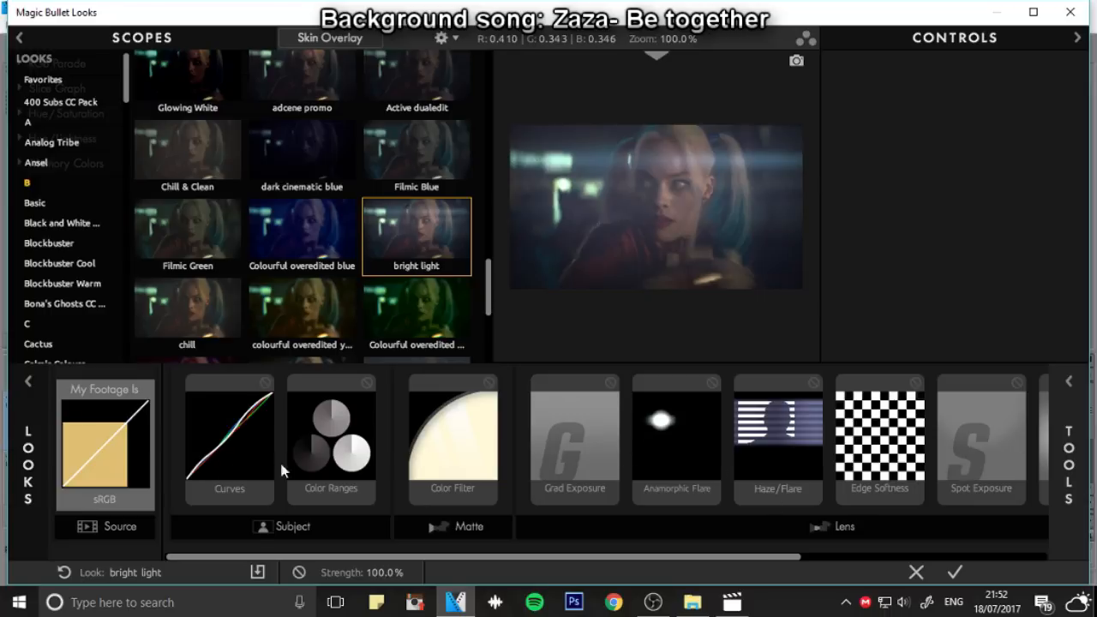
scroll(423, 241, down, 7)
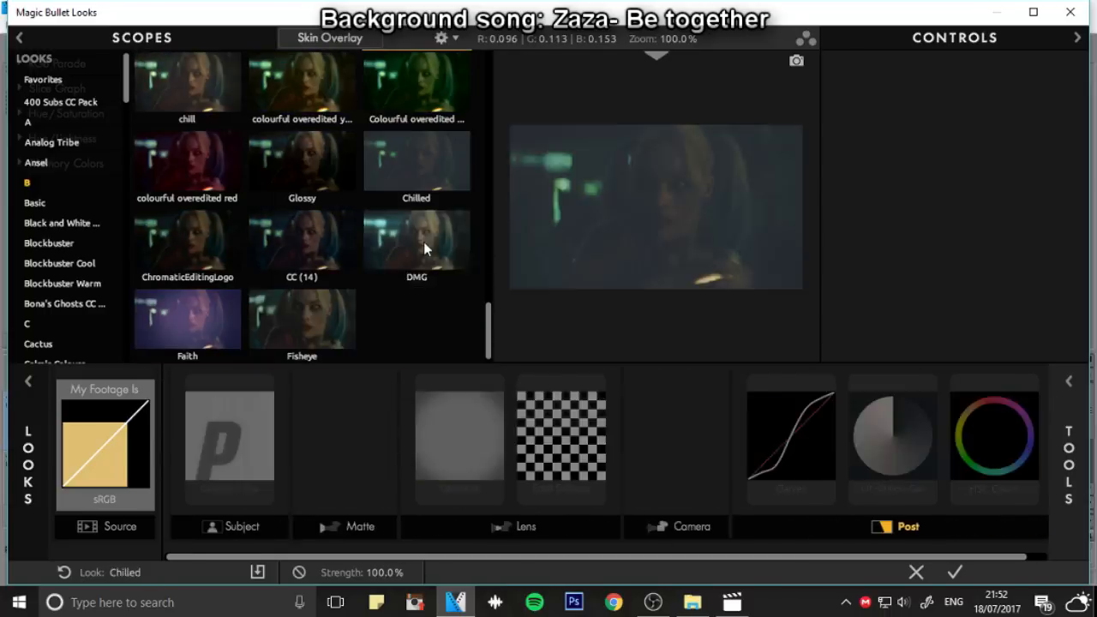
scroll(573, 194, up, 6)
scroll(573, 193, down, 7)
click(955, 571)
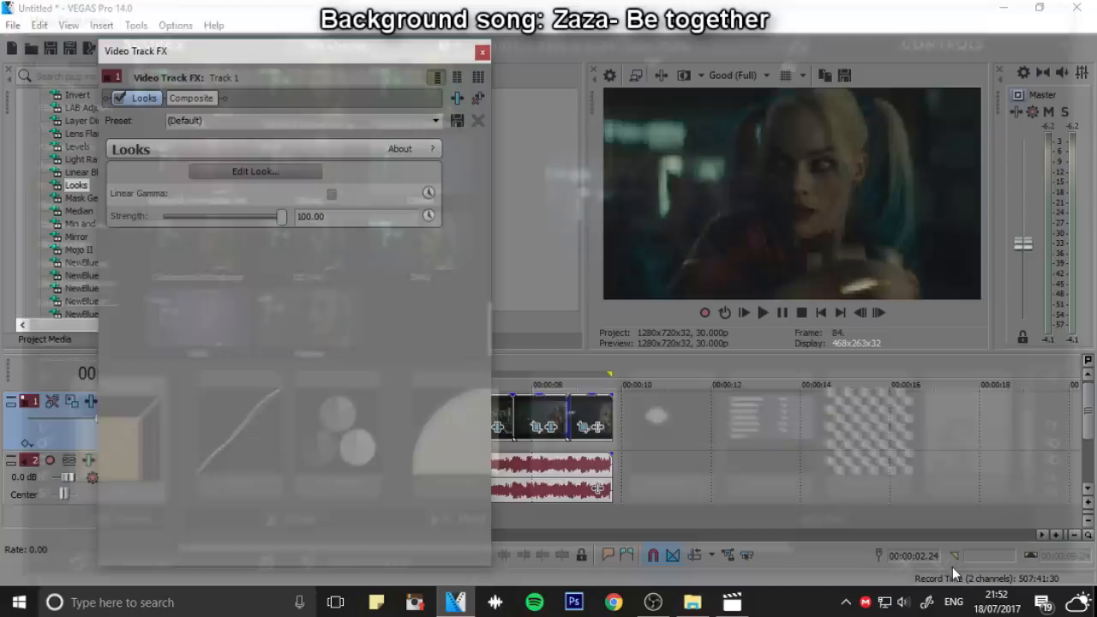
click(820, 313)
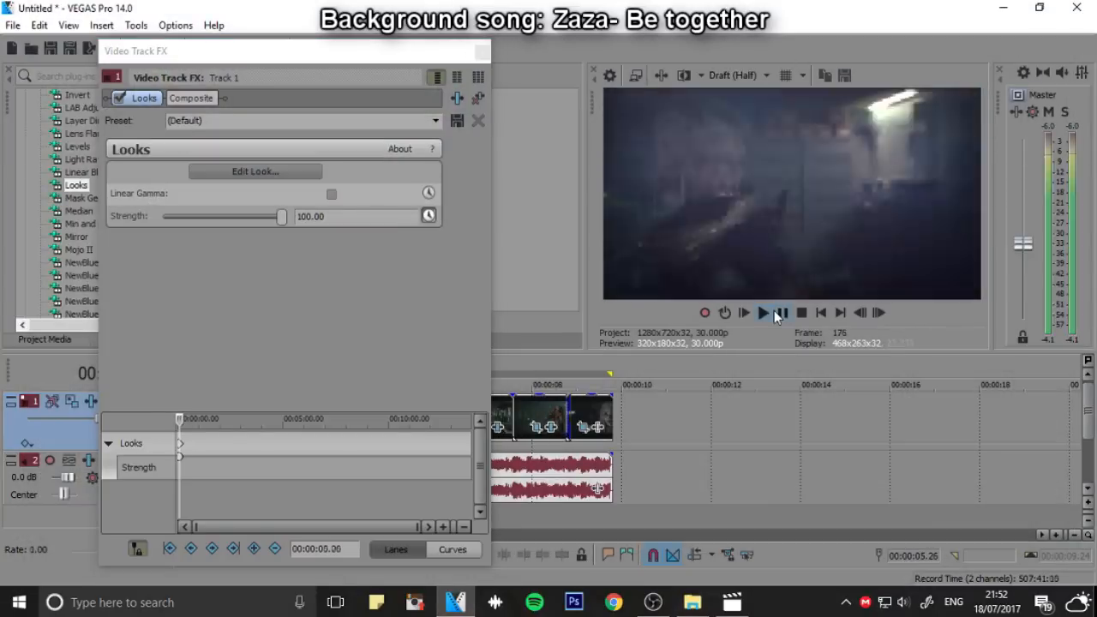
key(space)
Reopen the track's look editor and compare the looks in the B and Basic collections
click(252, 175)
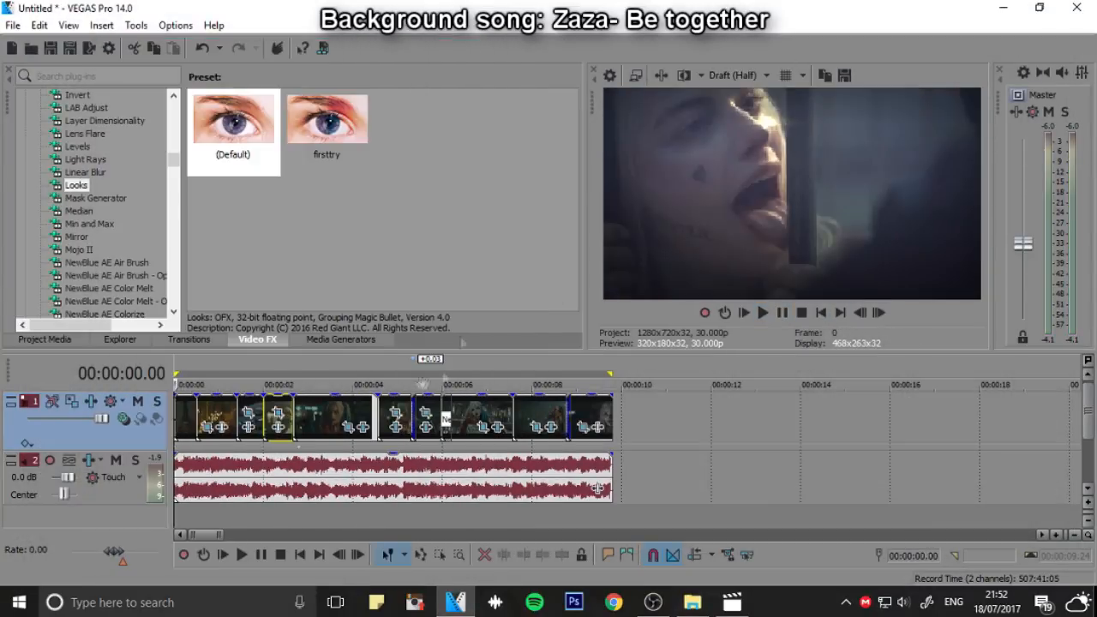
key(space)
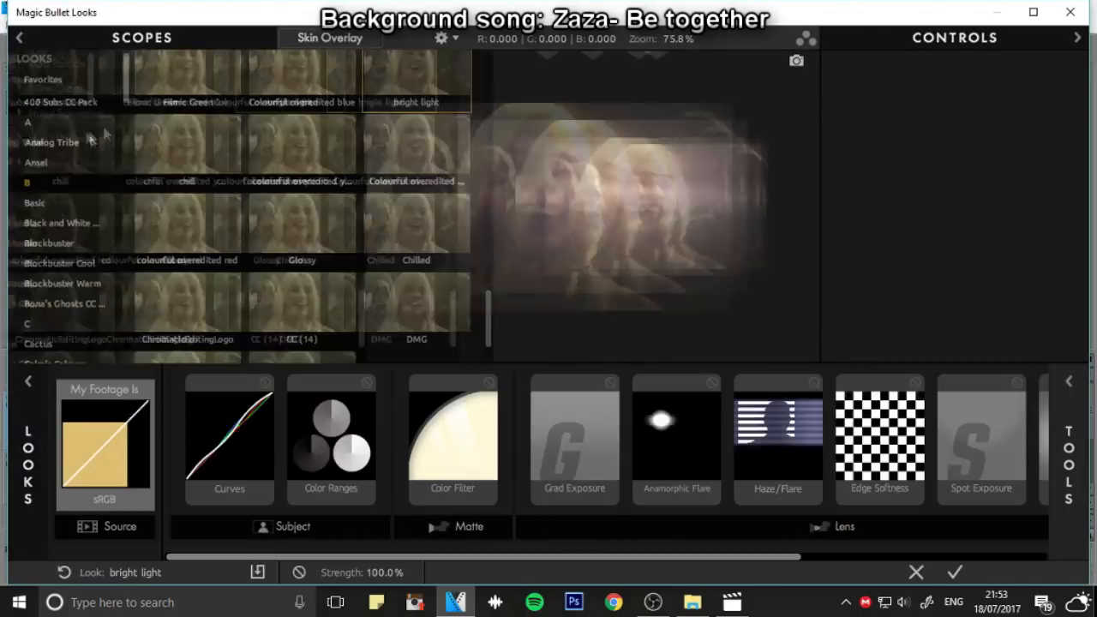
click(325, 157)
scroll(321, 205, down, 1)
click(308, 240)
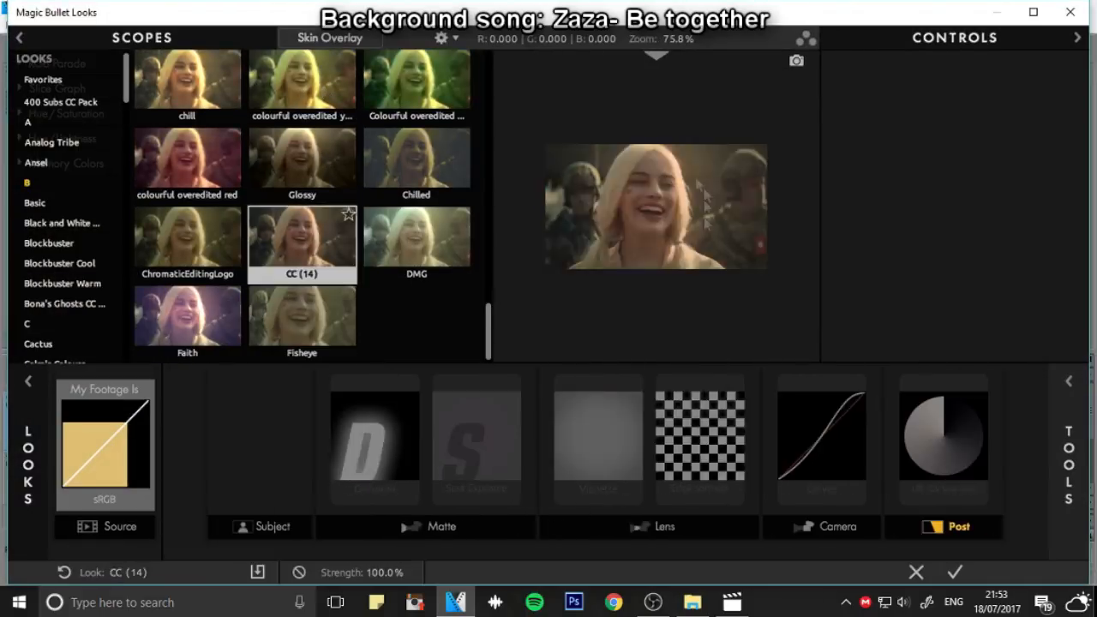
scroll(343, 171, up, 1)
click(429, 82)
drag(487, 330, 477, 150)
click(35, 203)
scroll(304, 231, down, 3)
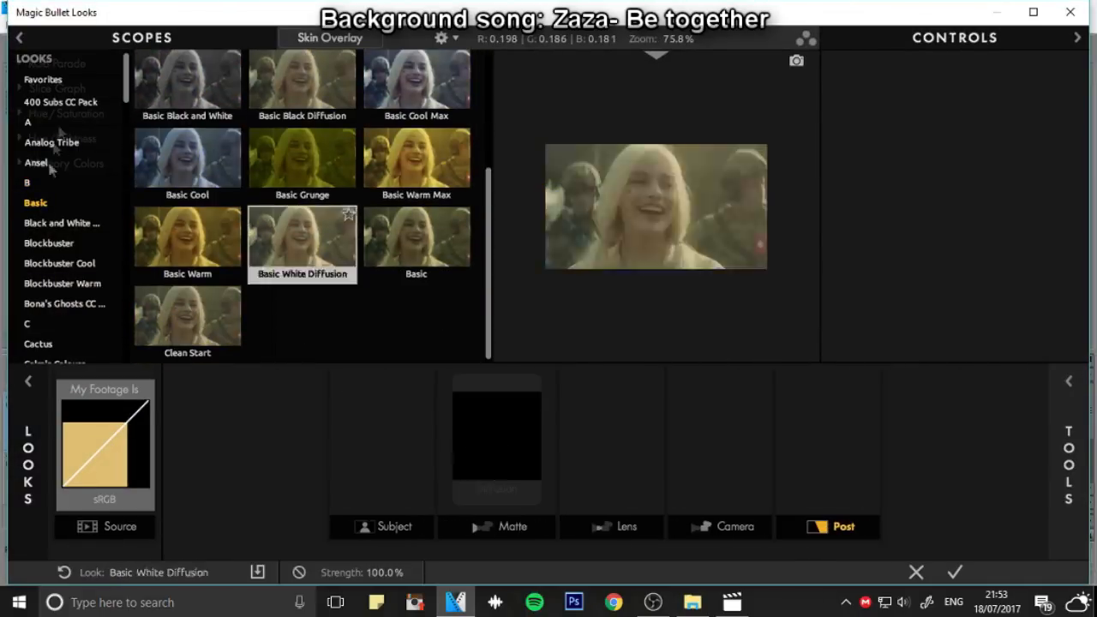
Replace the track's look with another one from collection A, and play the recoloured edit
click(61, 102)
click(52, 142)
click(28, 122)
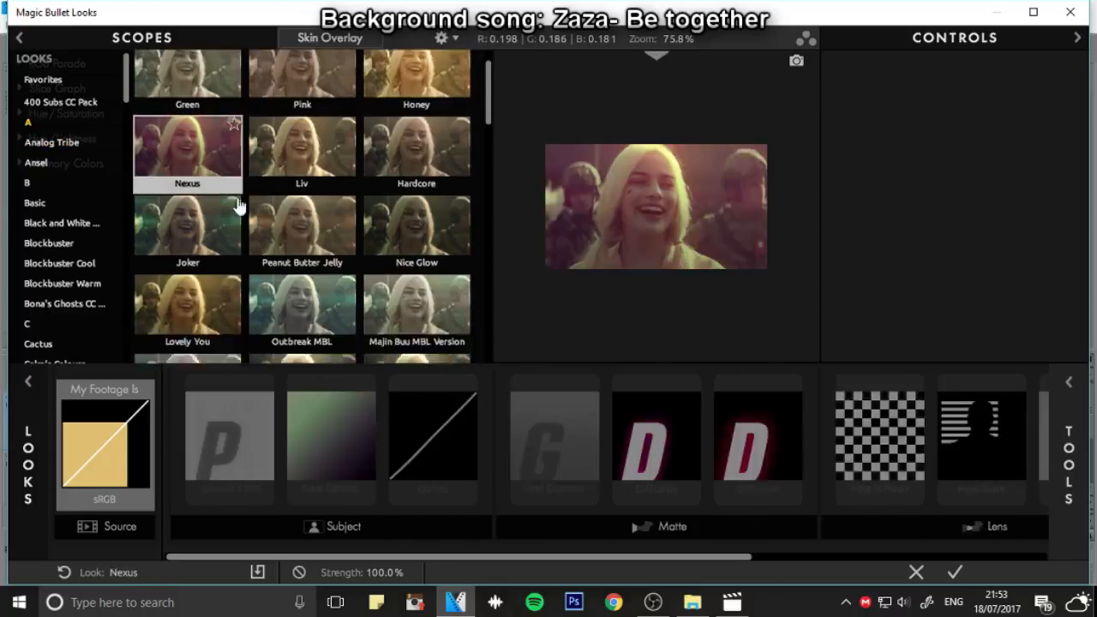
scroll(331, 195, down, 3)
scroll(332, 195, down, 3)
click(332, 171)
scroll(414, 152, up, 2)
click(413, 153)
click(955, 572)
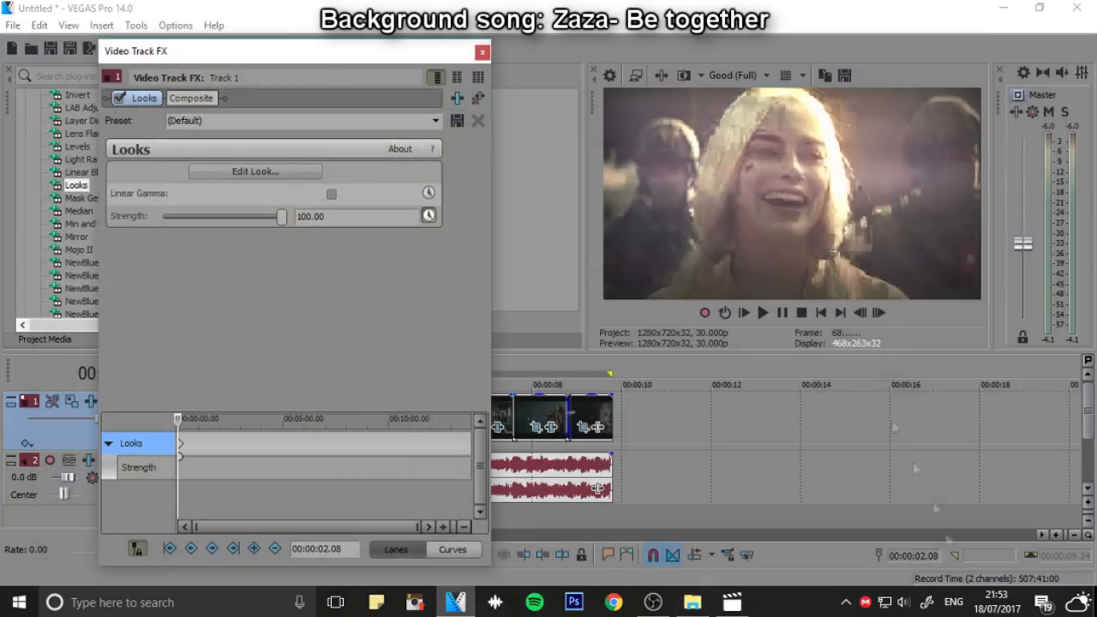
click(764, 314)
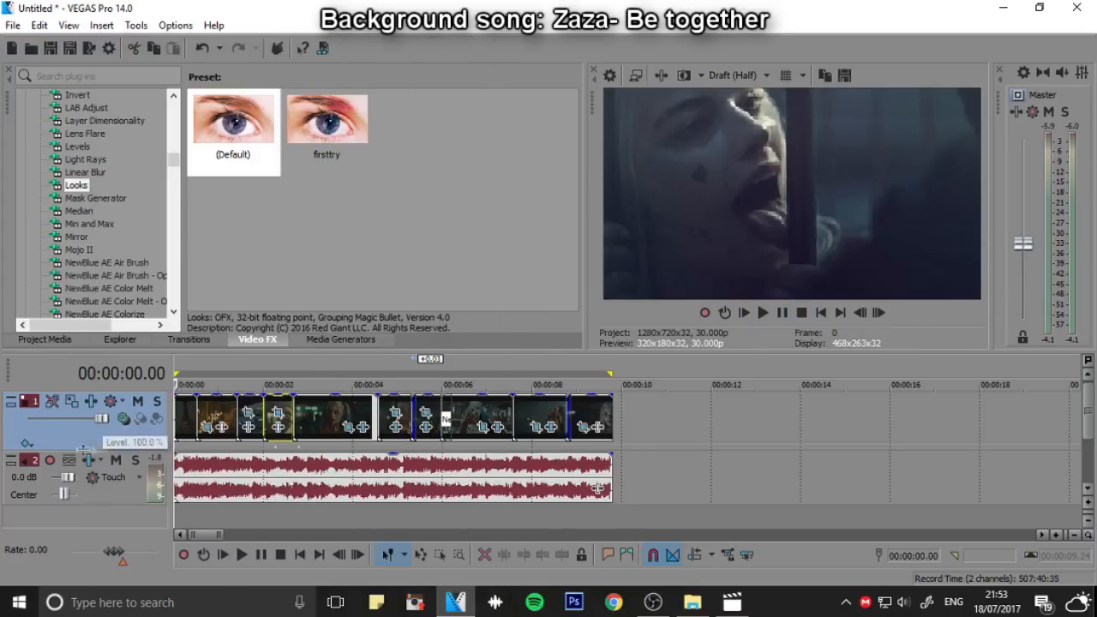
Add sv.mp4 from the desktop on a new top video track, trimmed to the edit's end, and delete its audio track
right_click(106, 428)
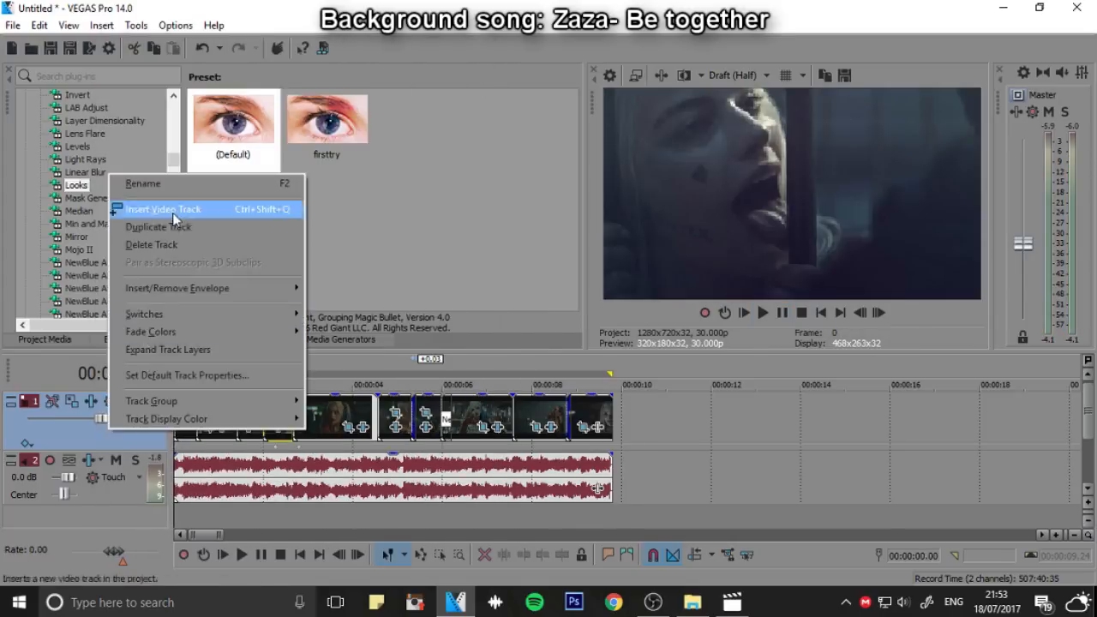
click(214, 211)
click(1094, 602)
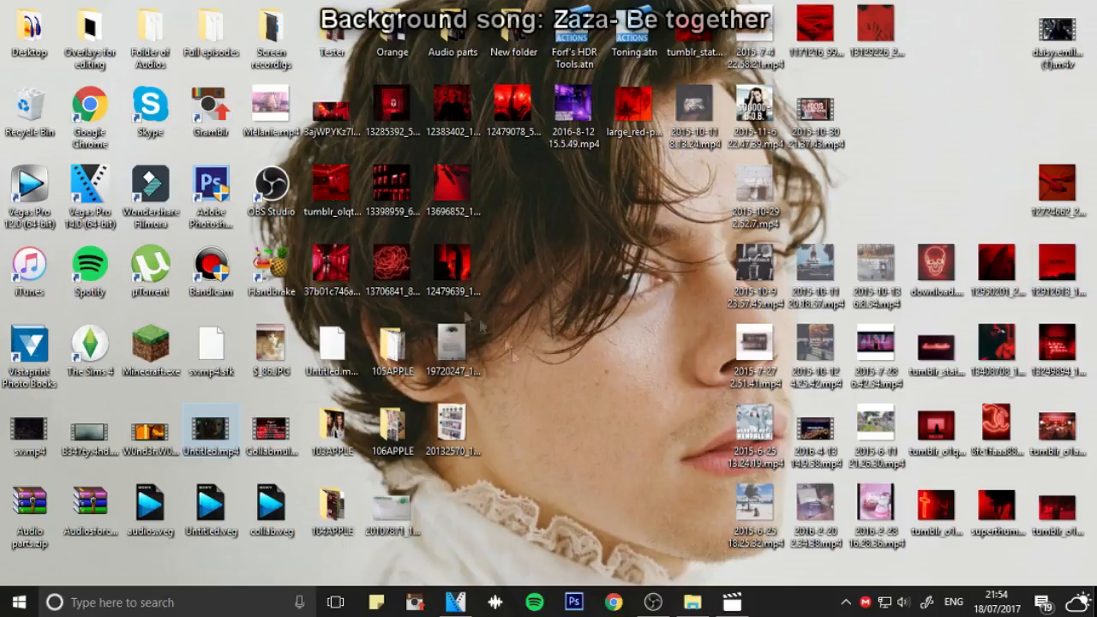
click(454, 602)
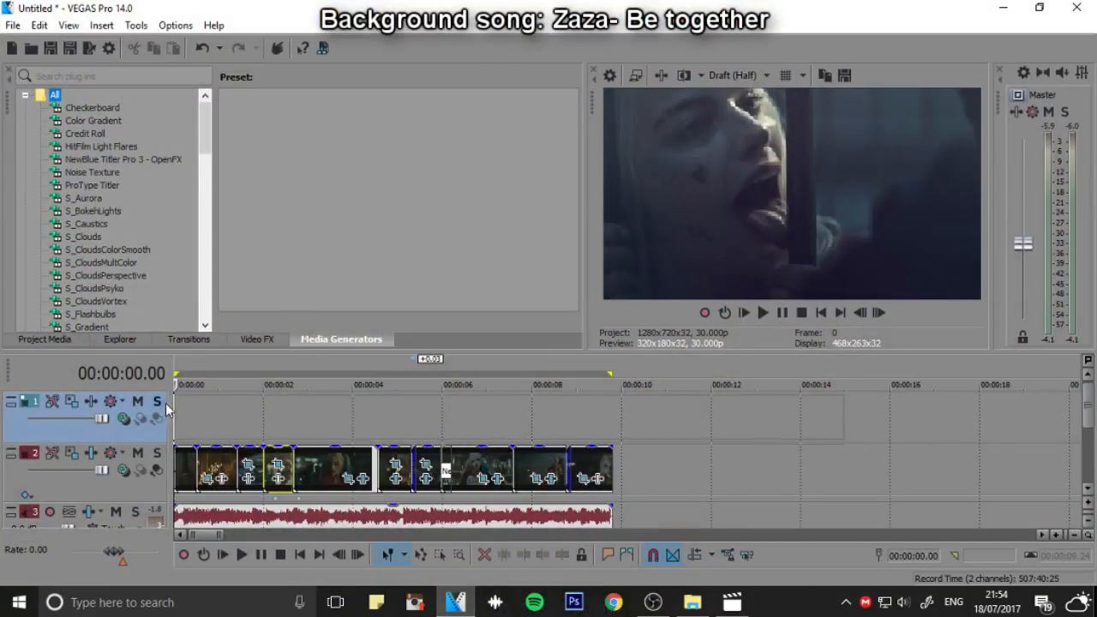
drag(165, 403, 611, 409)
right_click(93, 474)
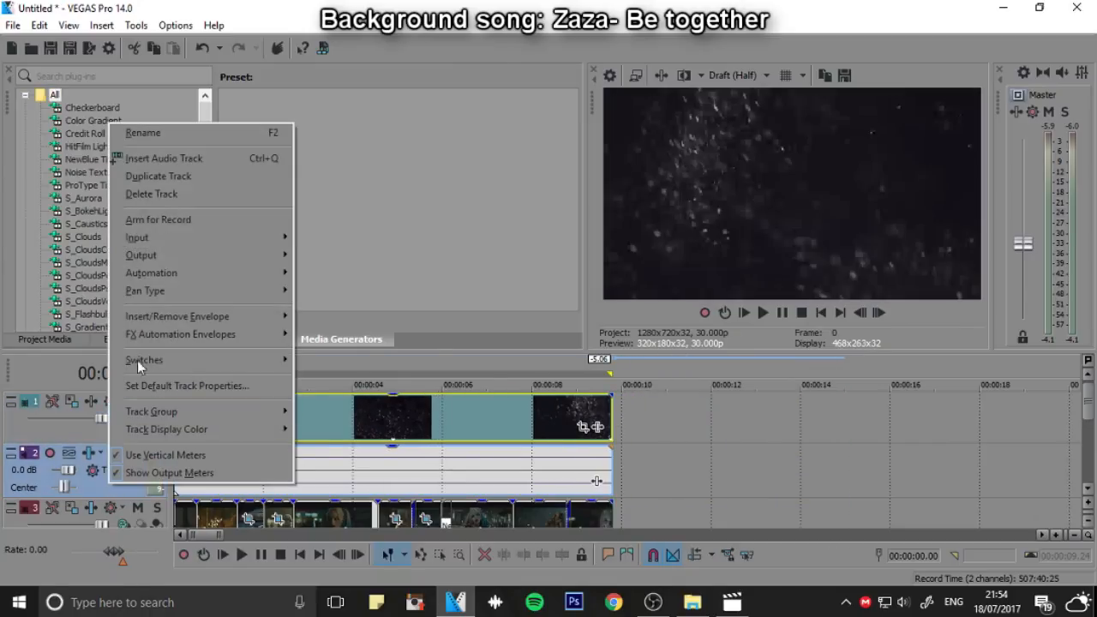
click(162, 196)
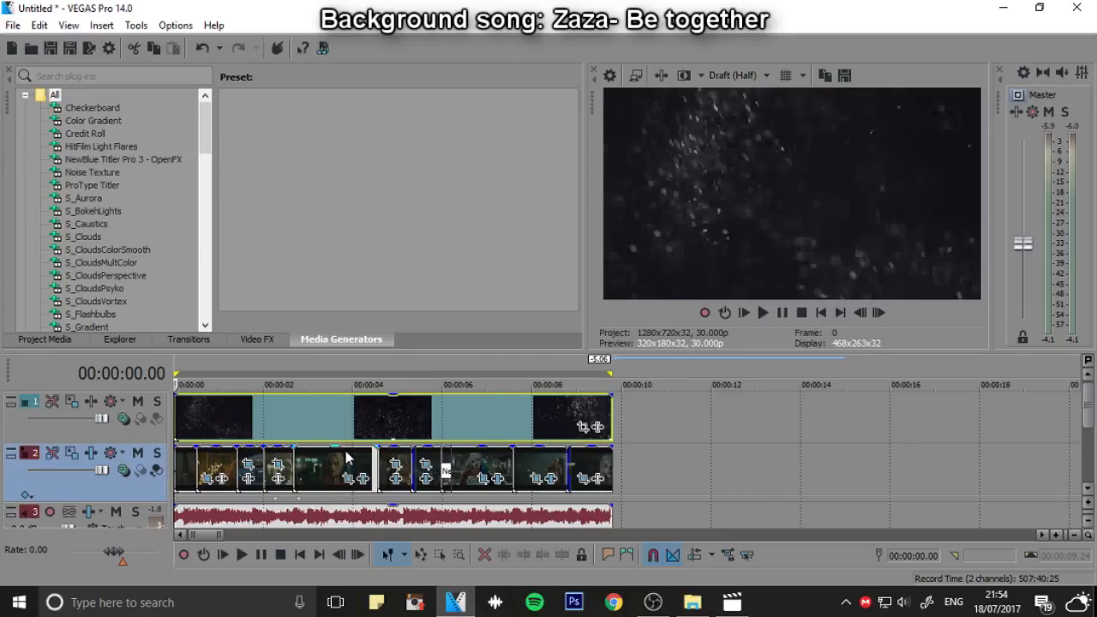
Set the sv.mp4 track's compositing mode to Screen and reduce the overlay clip's opacity
click(472, 377)
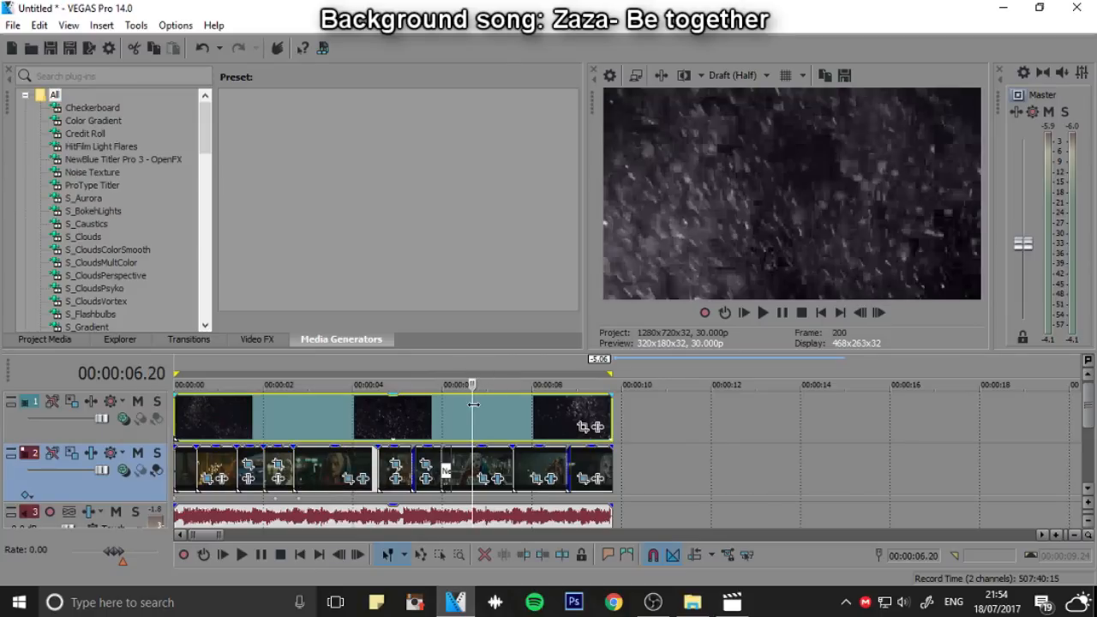
drag(473, 404, 469, 434)
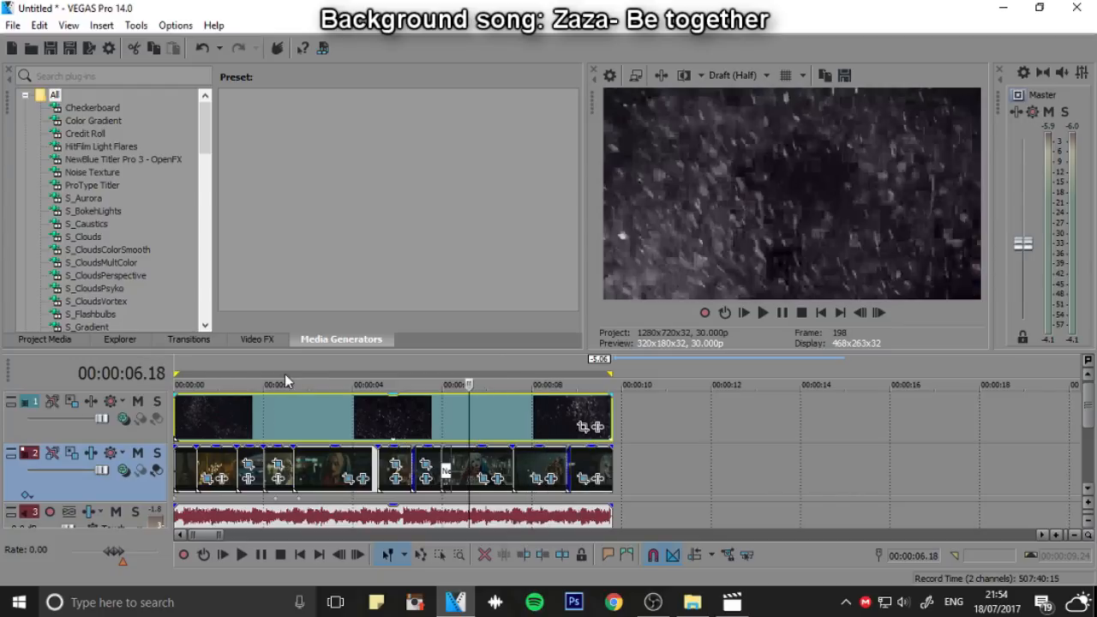
click(293, 415)
drag(293, 414, 327, 439)
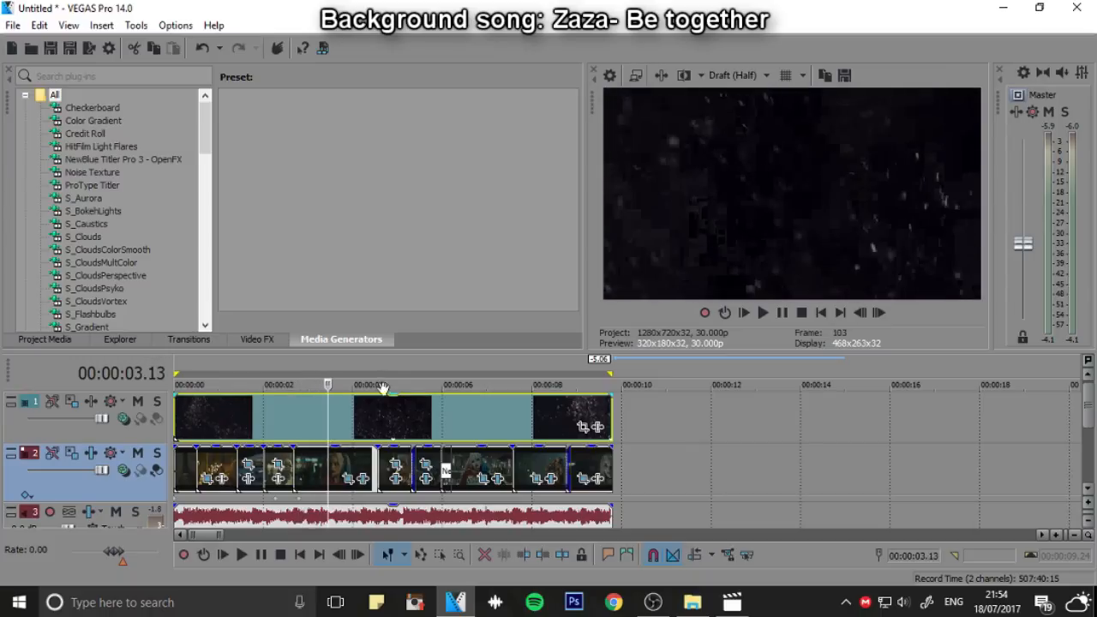
click(129, 421)
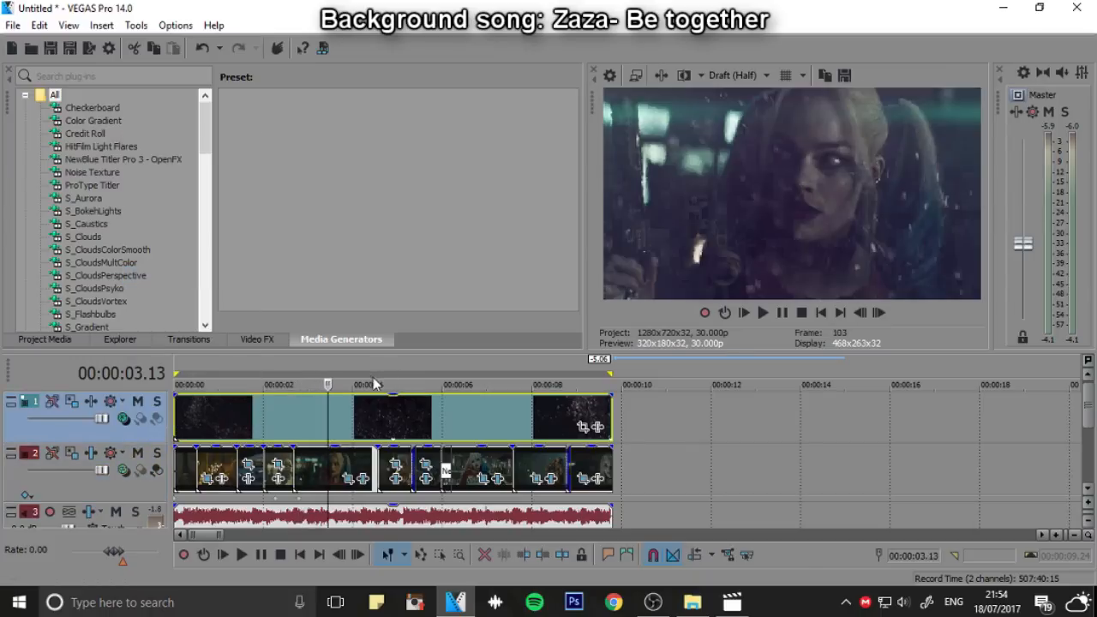
drag(393, 396, 394, 420)
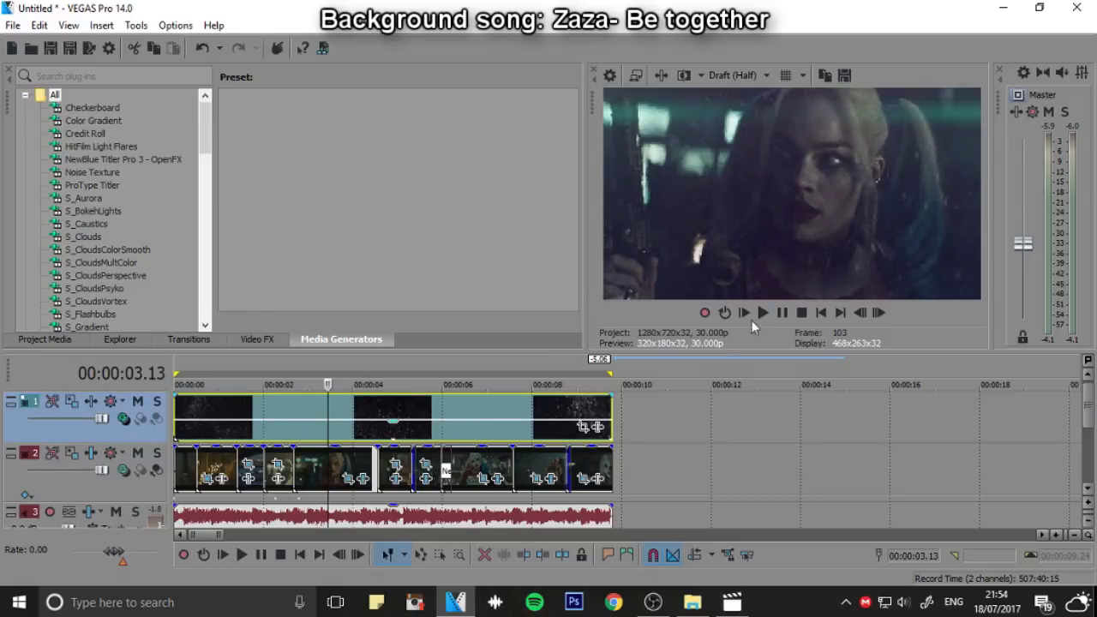
Set the video preview quality to Preview (Full) and play the edit from the start
click(821, 312)
key(space)
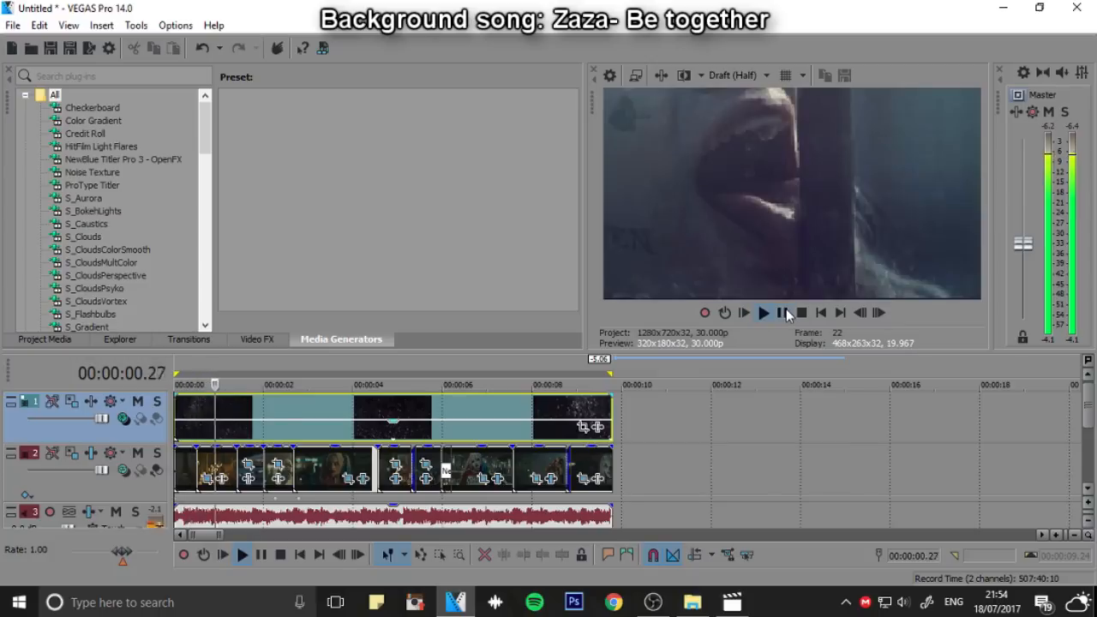
click(733, 75)
mouse_move(741, 114)
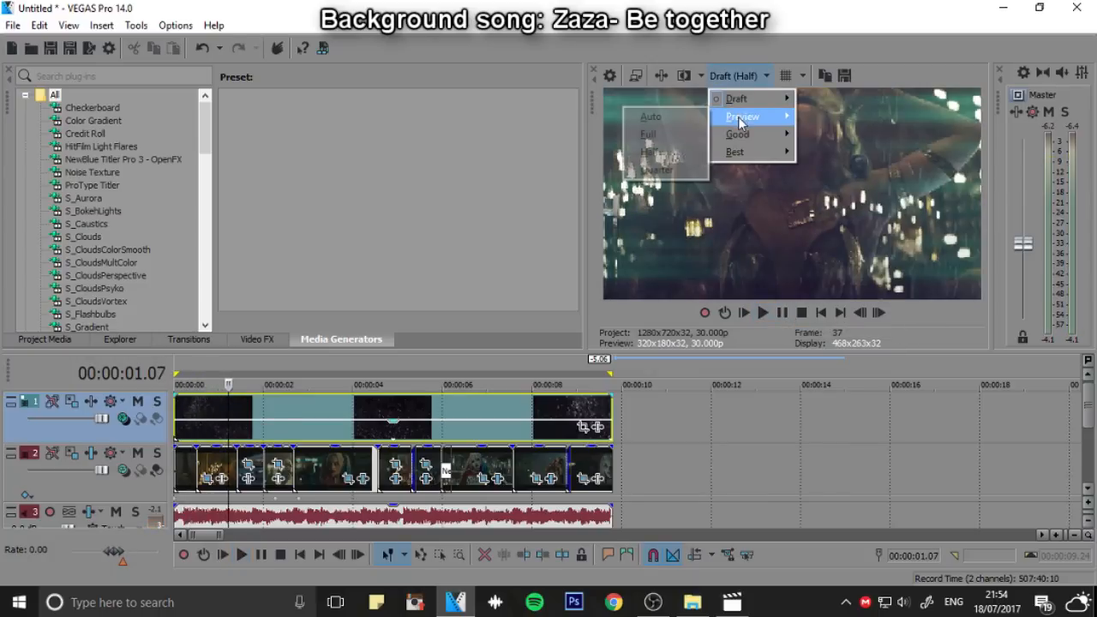
click(644, 139)
key(space)
key(space)
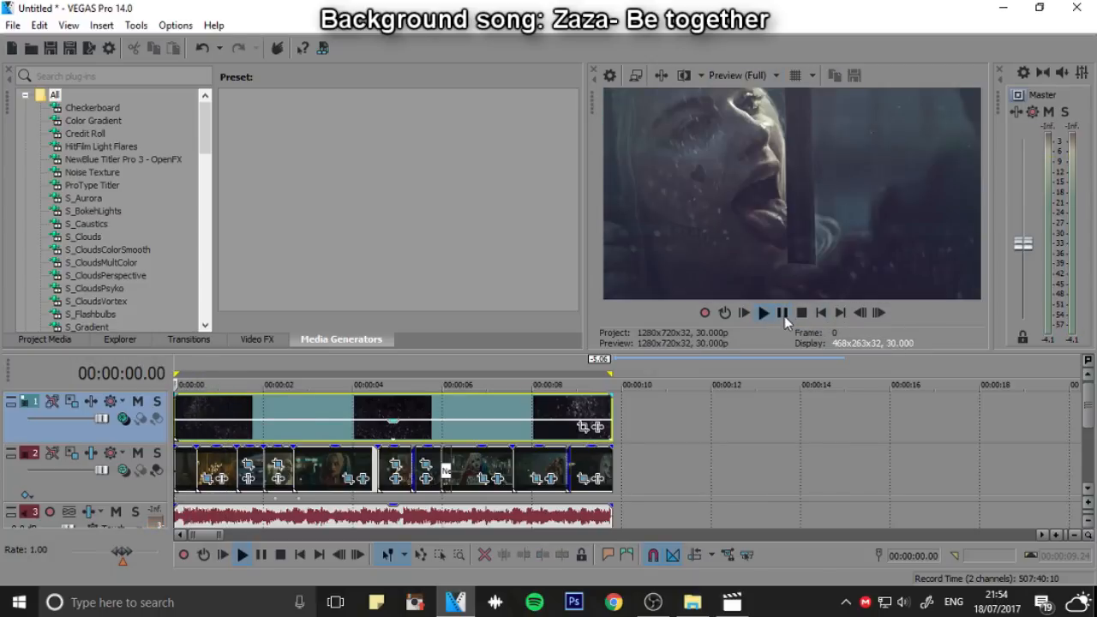
Lower the sv.mp4 overlay's opacity to 18 % and play the edit again
click(782, 313)
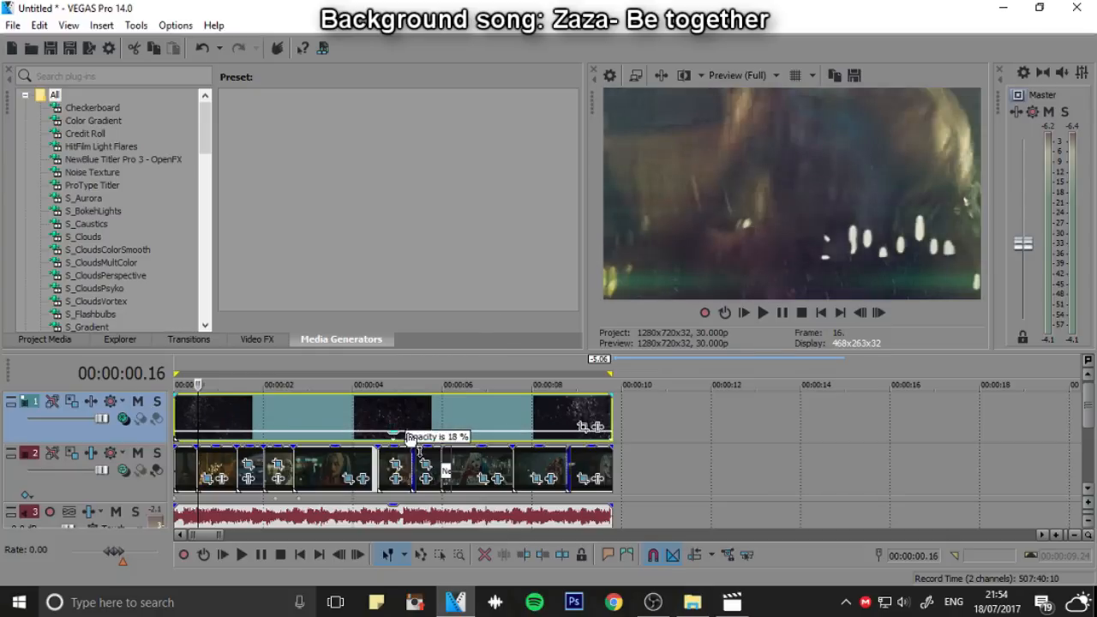
click(762, 313)
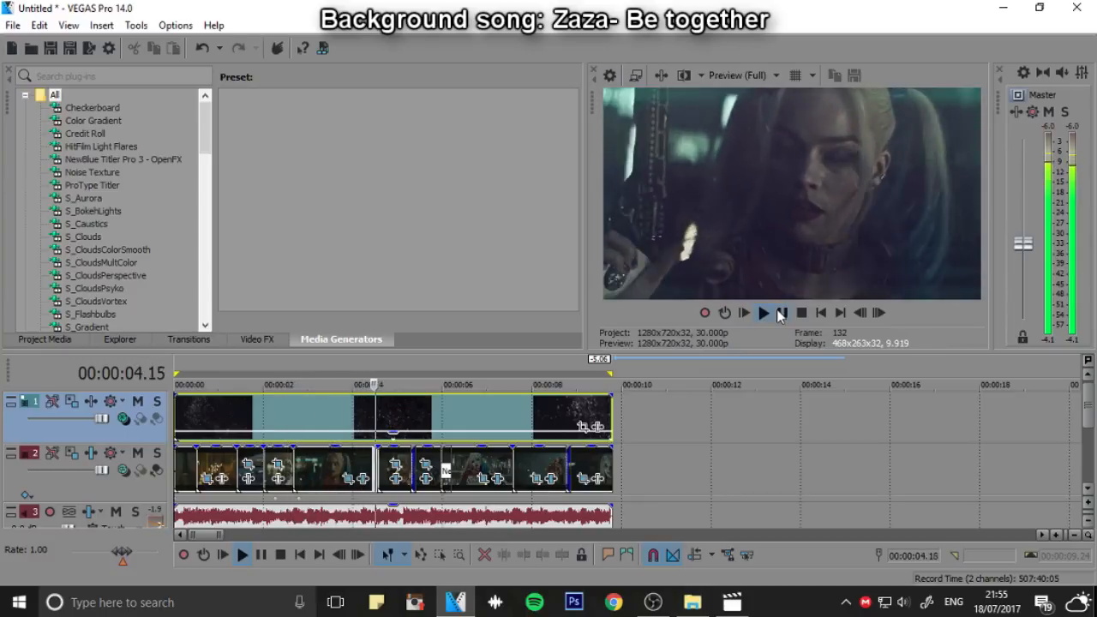
click(263, 420)
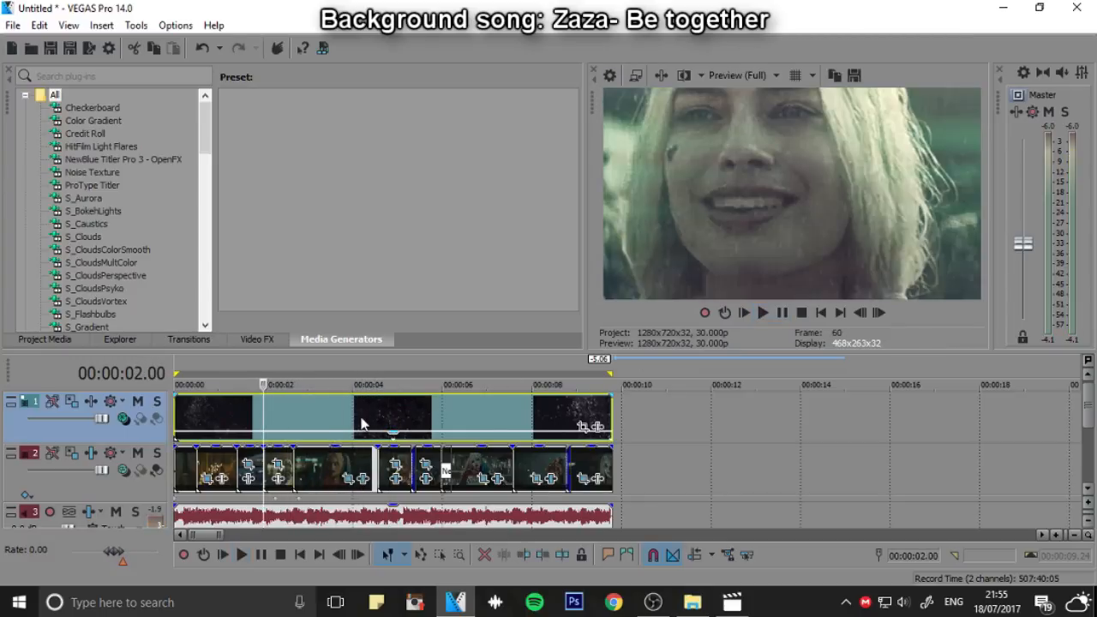
Delete the sv.mp4 overlay from the top track and set that track's compositing mode to Source Alpha
click(361, 422)
key(Delete)
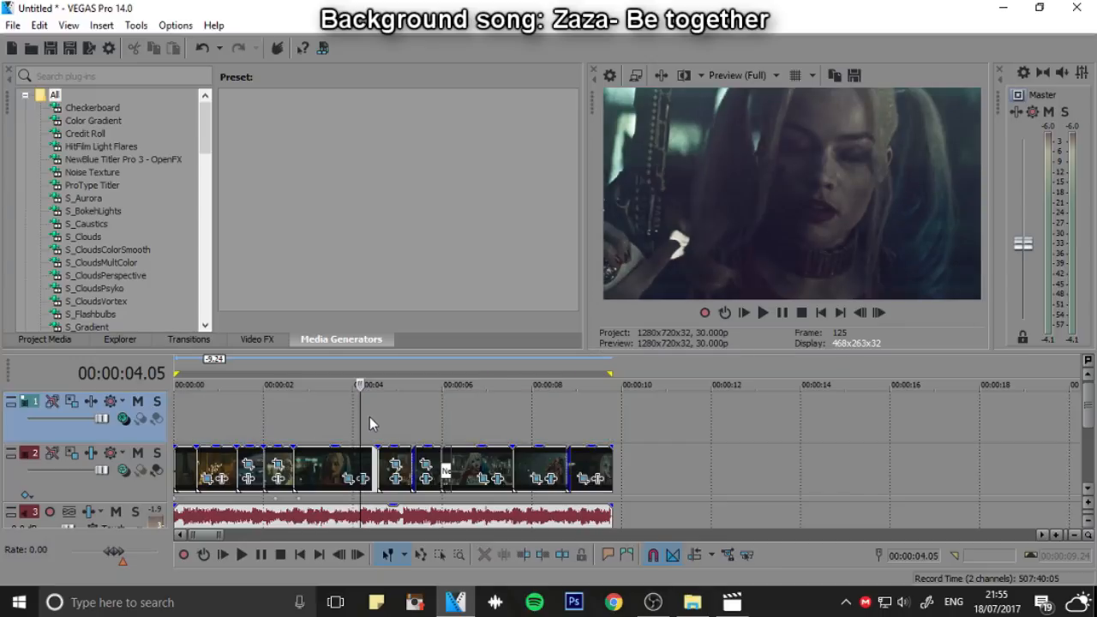
click(125, 401)
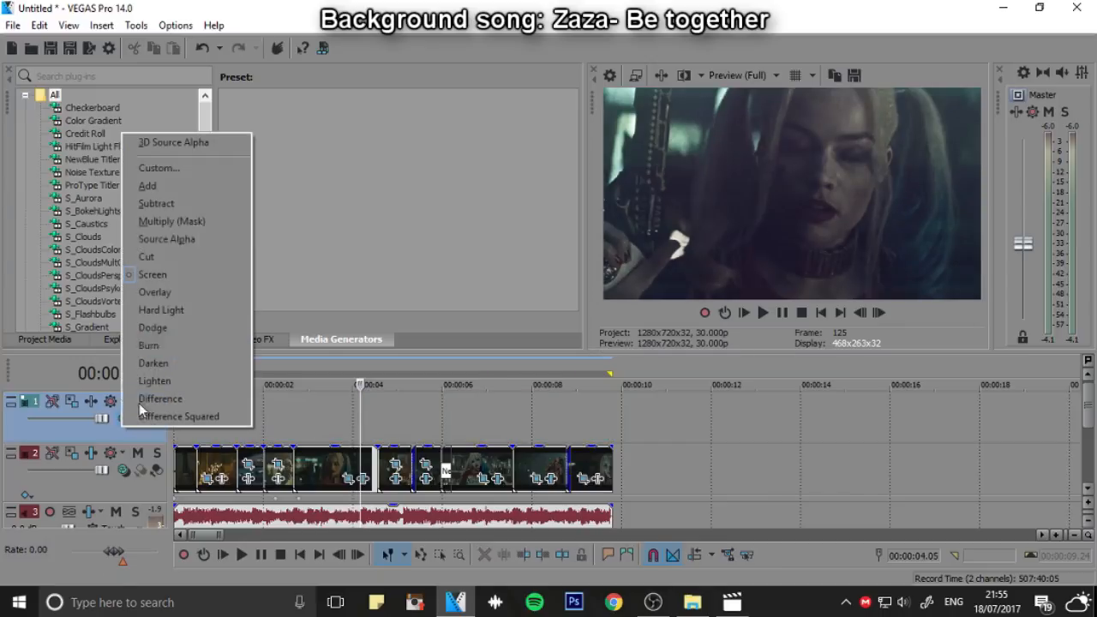
click(165, 239)
Find the (Legacy) Text media generator and look through its text presets
drag(205, 128, 212, 300)
click(93, 159)
scroll(372, 183, down, 10)
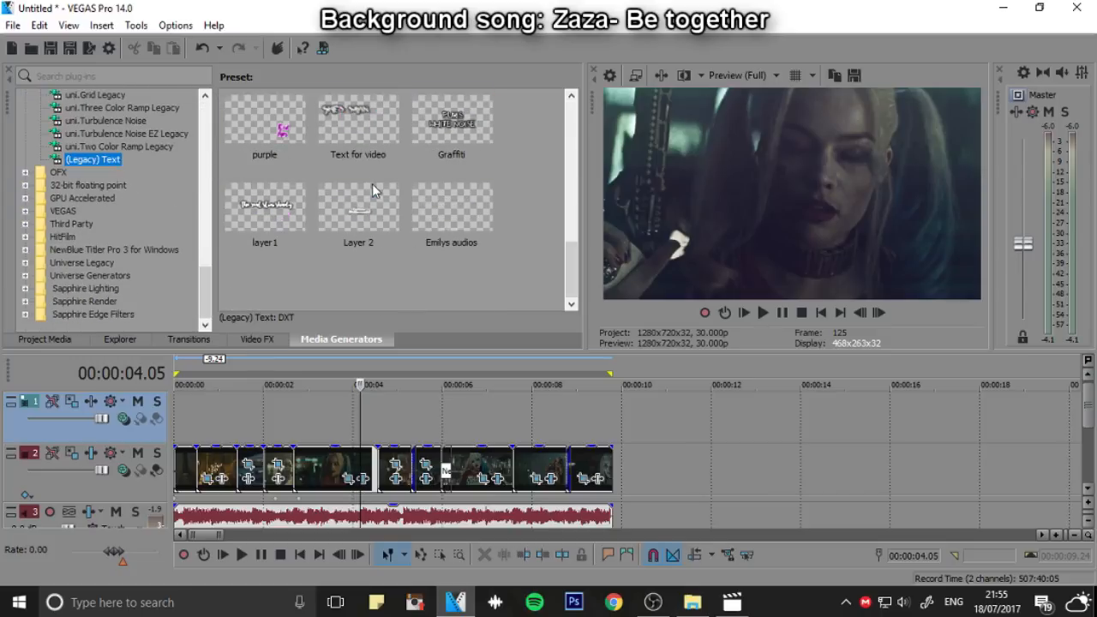
scroll(355, 224, up, 10)
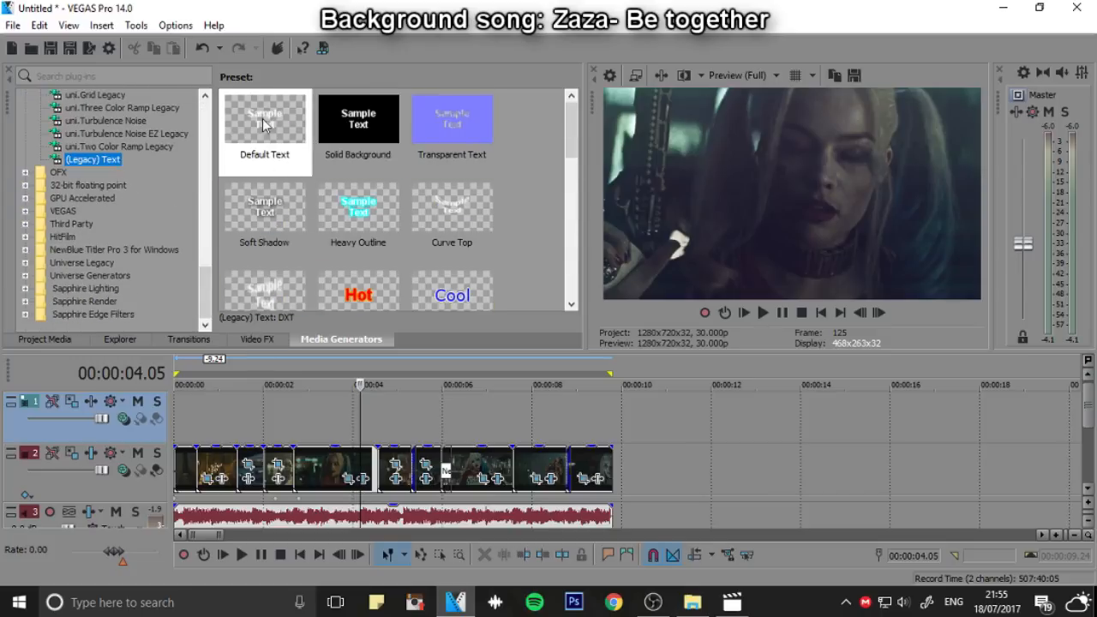
Try the Default Text preset on the top track and remove it
drag(265, 128, 549, 415)
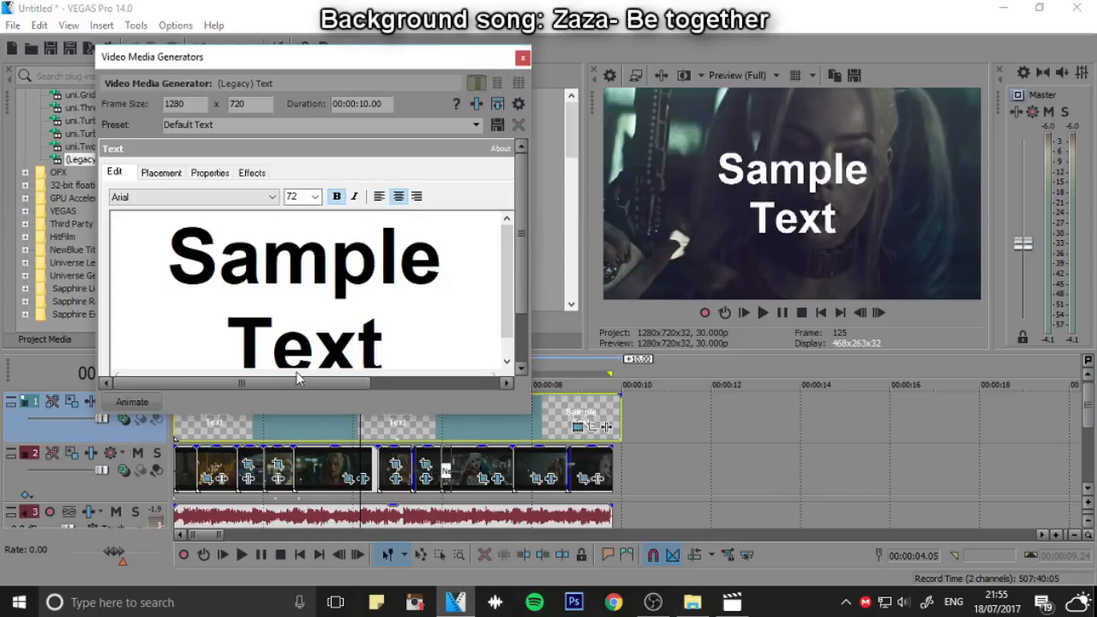
click(522, 58)
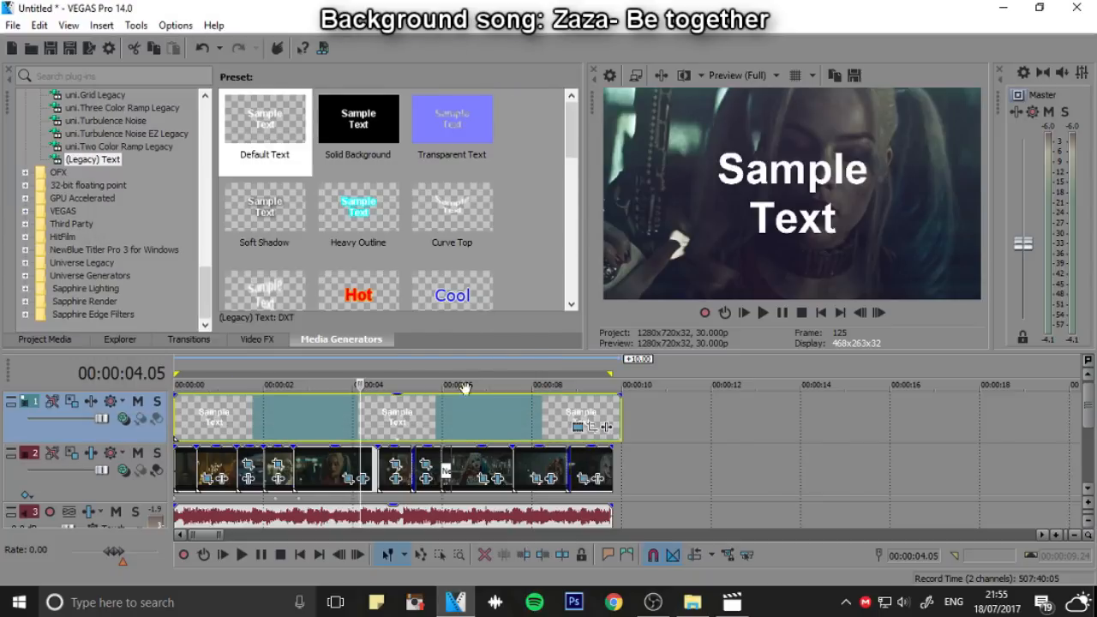
click(464, 412)
key(Delete)
Add the saved handwritten channel-name watermark preset from (Legacy) Text to the top track, trimmed to the edit's end
scroll(360, 214, down, 5)
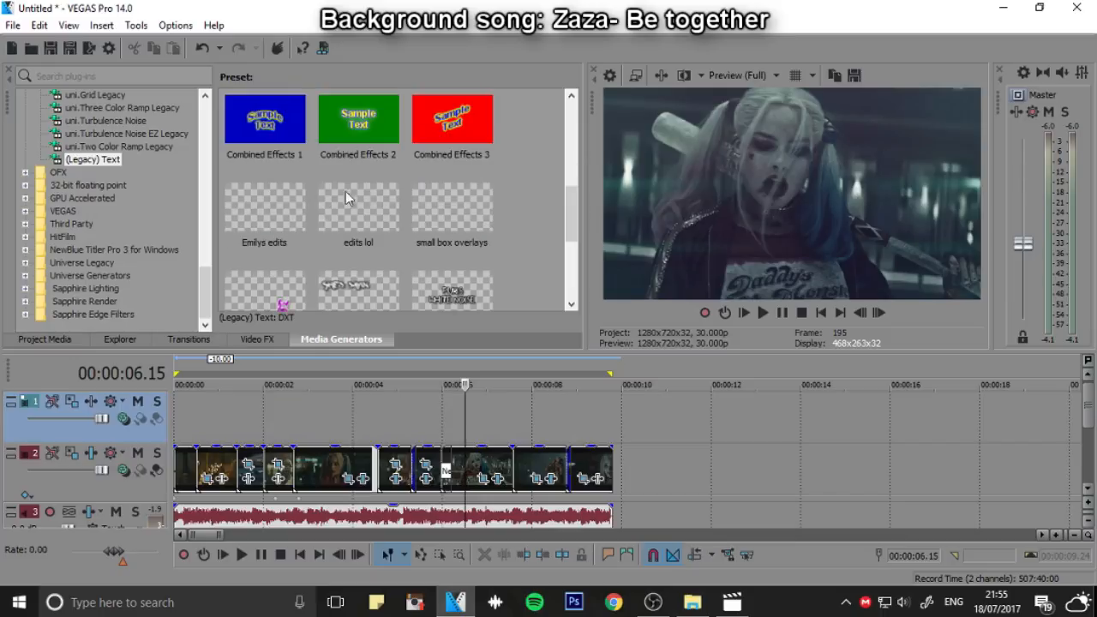
drag(265, 214, 186, 421)
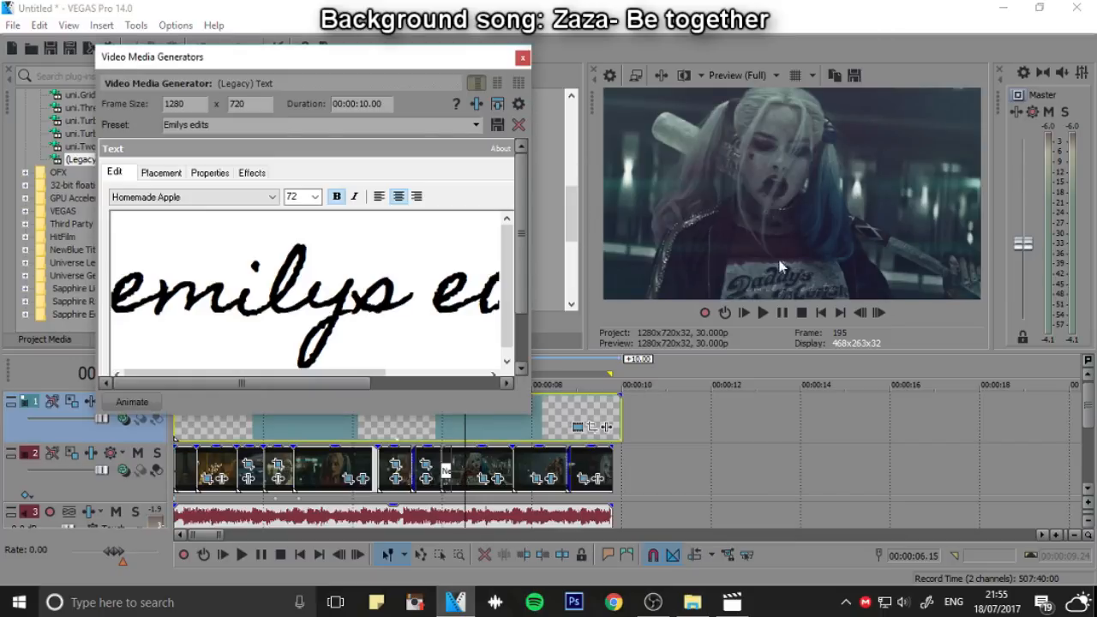
drag(620, 406, 610, 406)
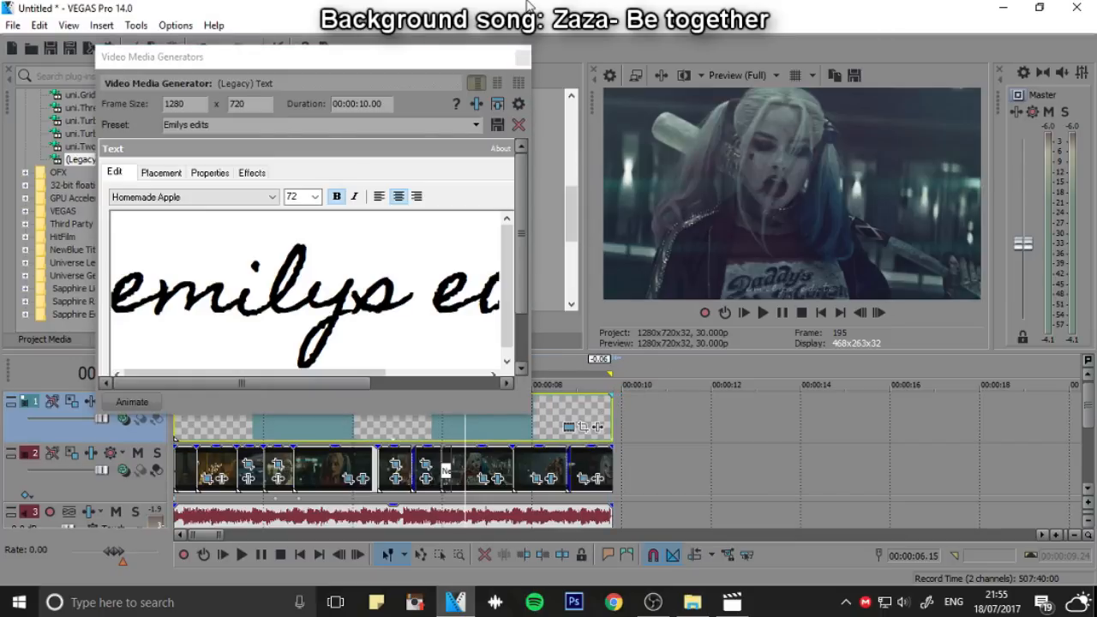
click(523, 58)
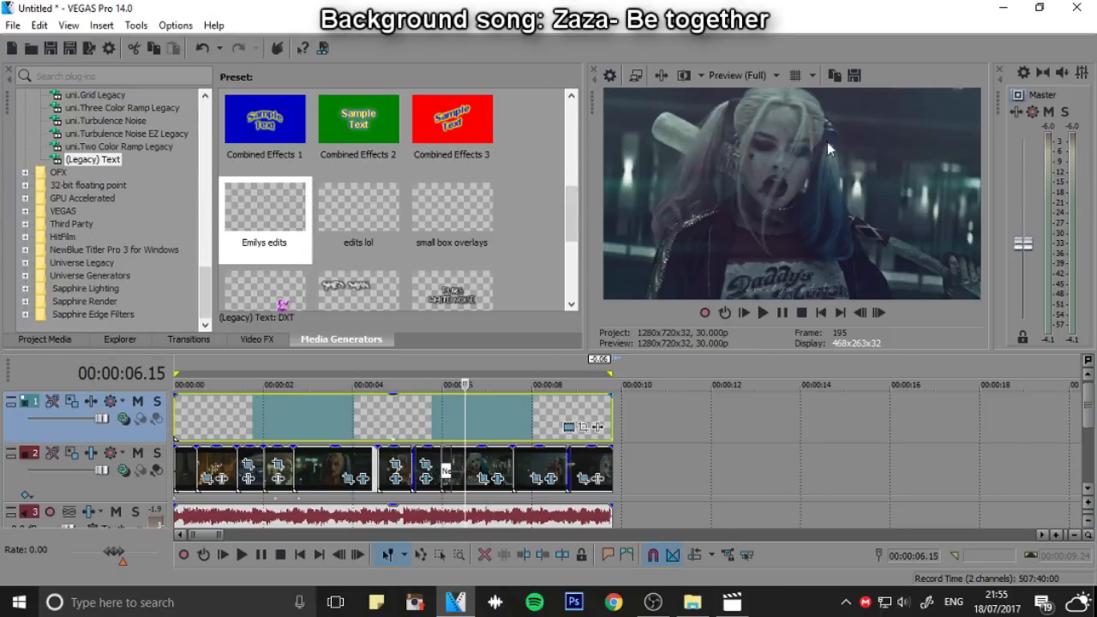
Render the edit to the Orange folder as Harley.mp4
click(13, 25)
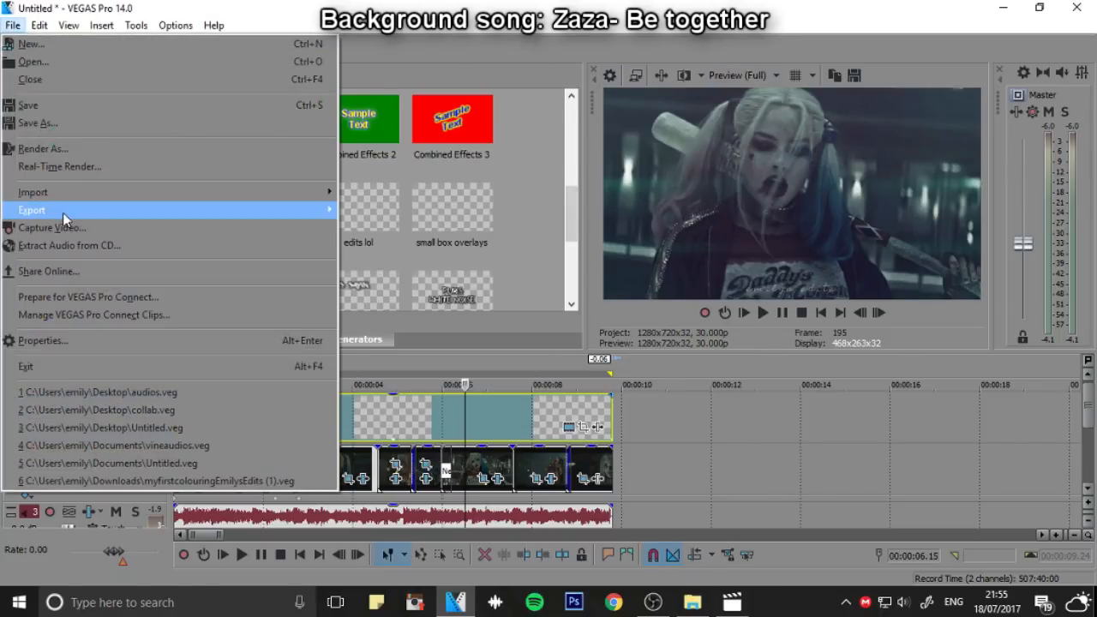
click(67, 149)
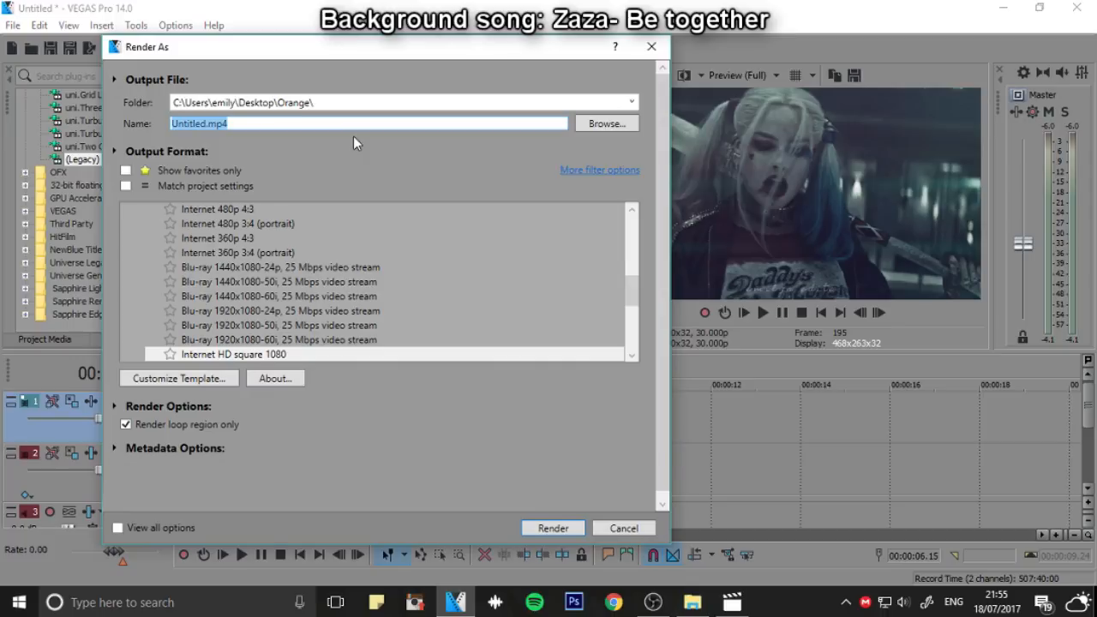
text(Harley)
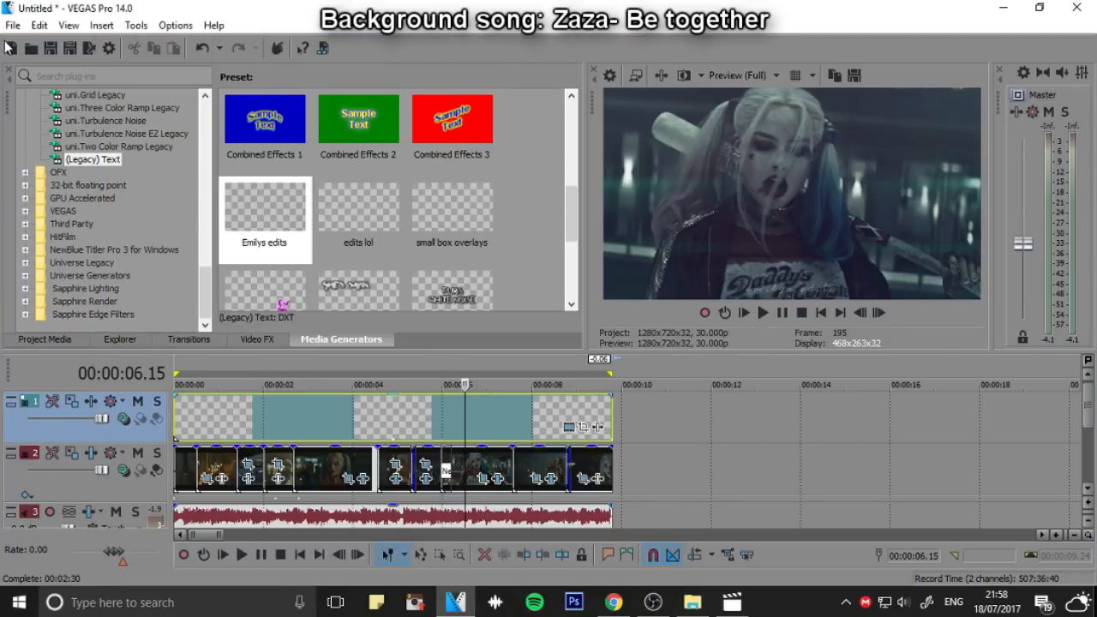
Start a new project without saving the current one, and add Harley.mp4 from the Orange folder to play it back
click(9, 46)
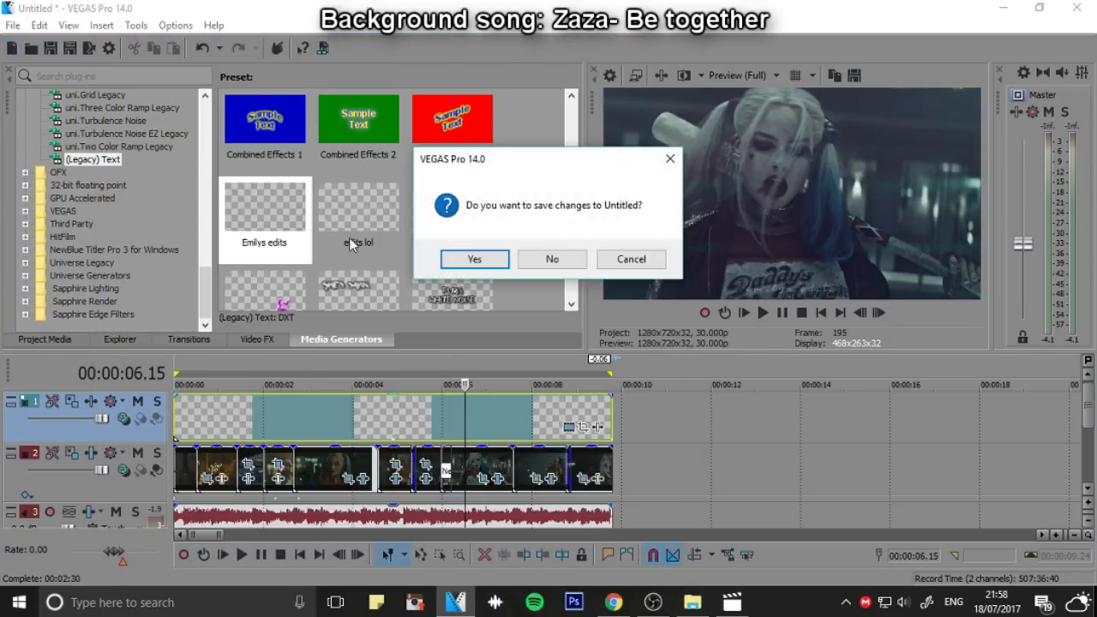
click(549, 264)
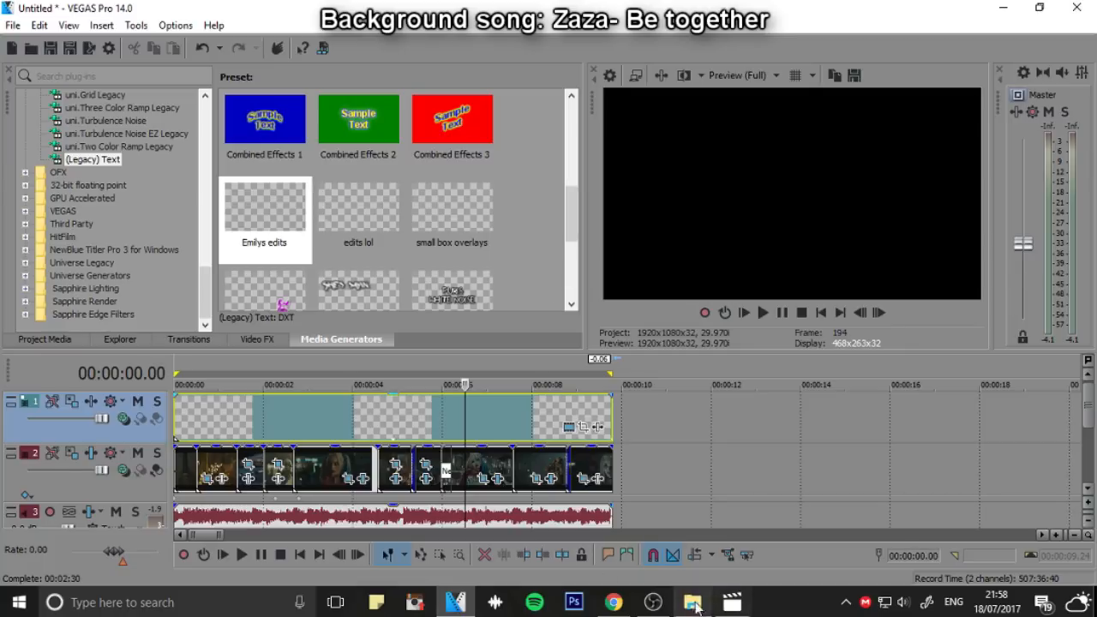
click(699, 596)
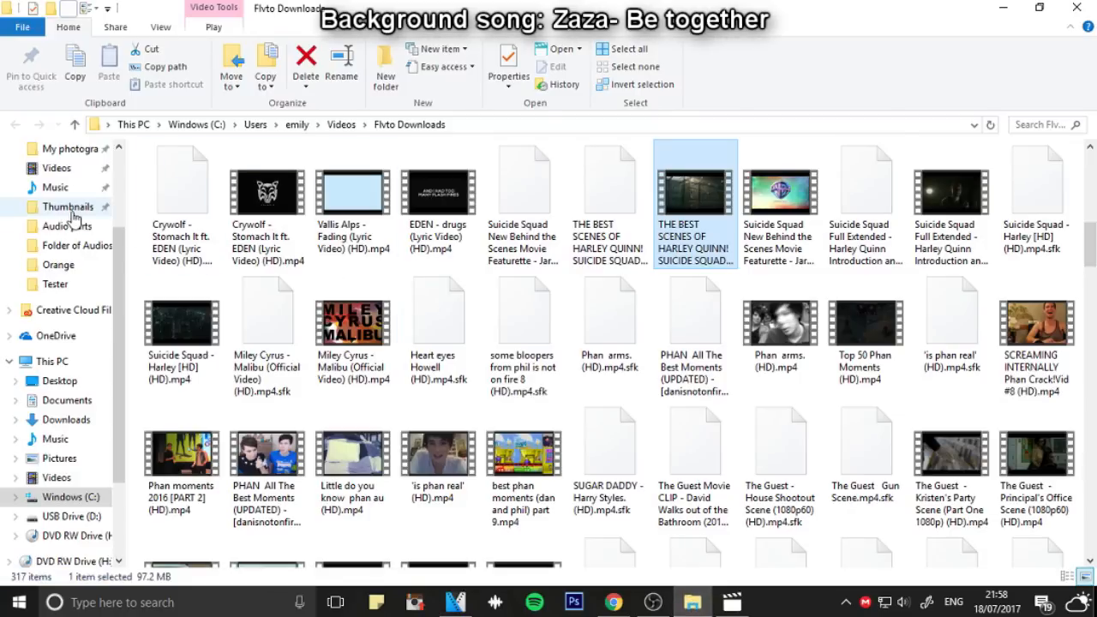
click(69, 266)
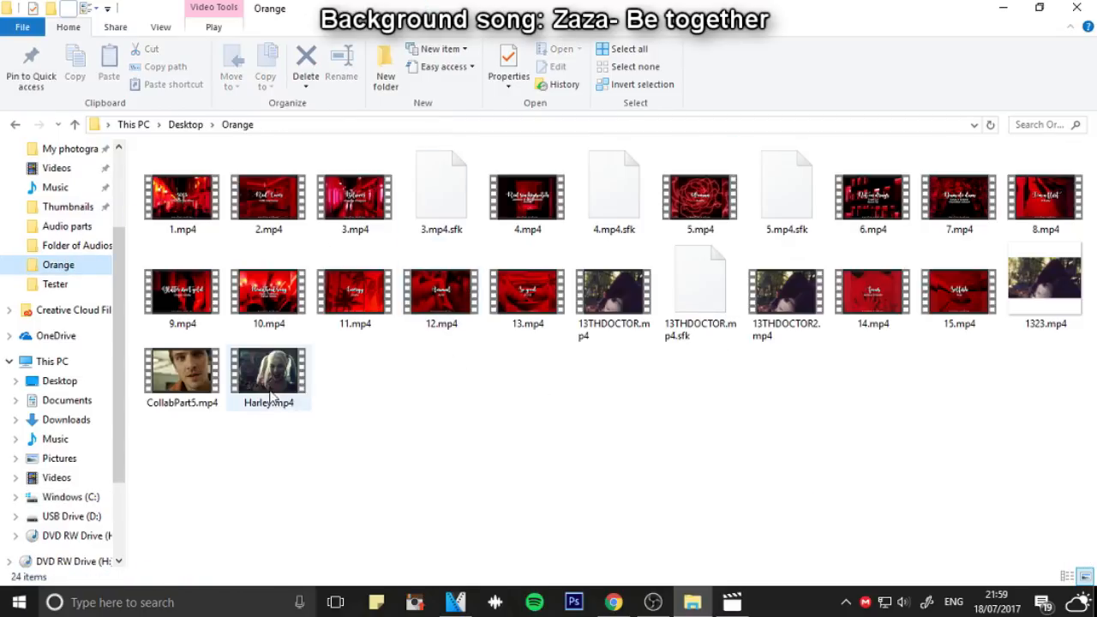
drag(257, 387, 734, 399)
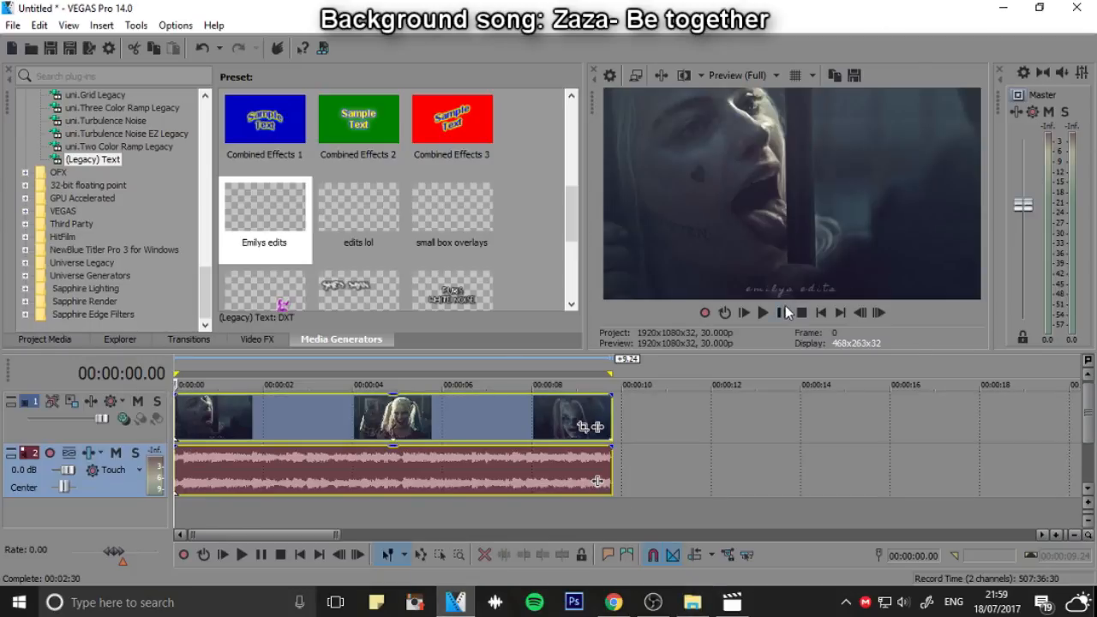
click(783, 314)
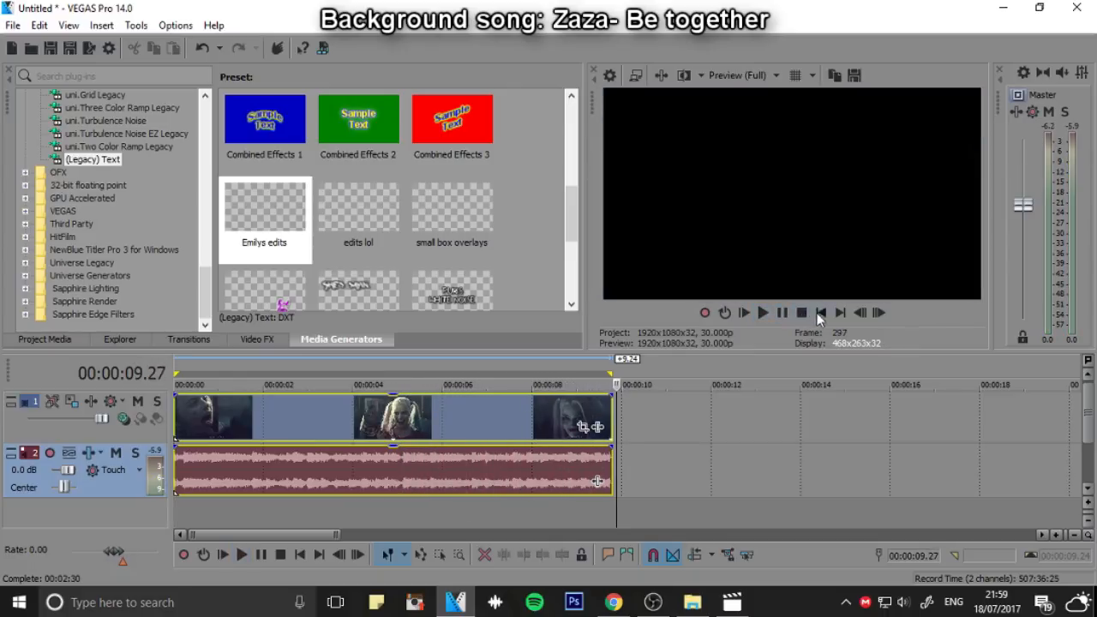
Stop the playback and set the project's video properties to the 1280x1280 For Vine template
click(801, 313)
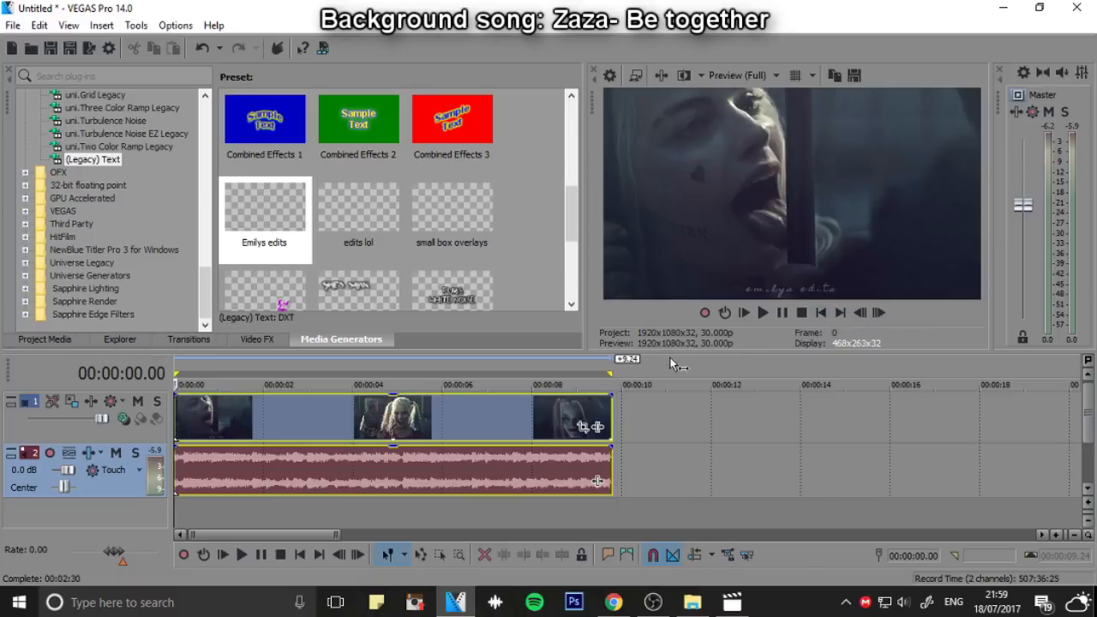
click(610, 74)
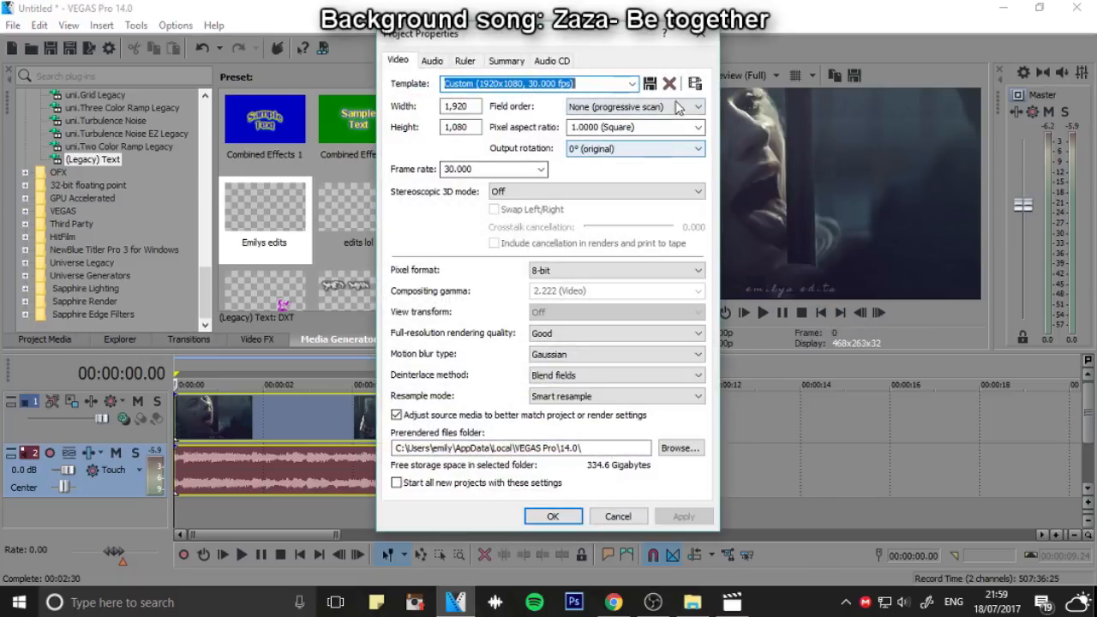
click(631, 83)
scroll(565, 364, down, 3)
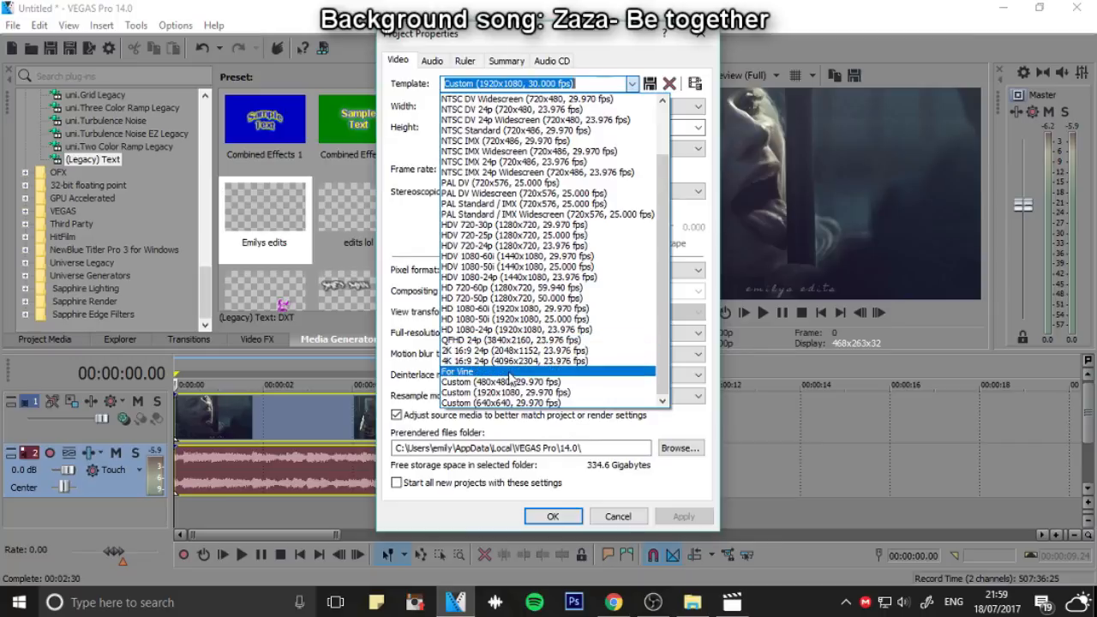
click(514, 372)
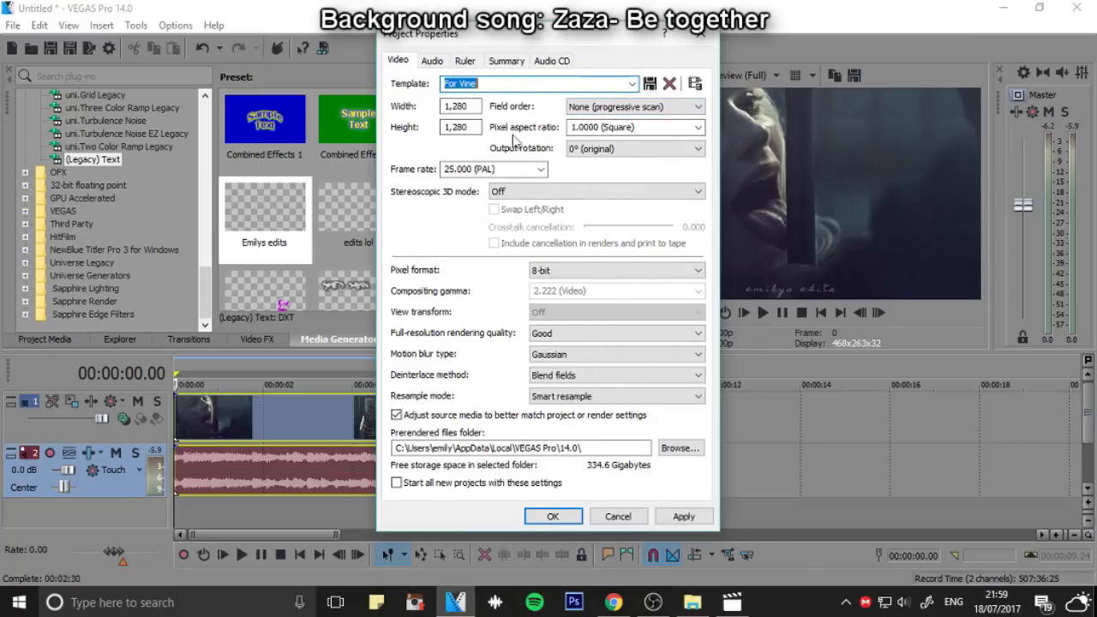
click(659, 517)
click(538, 518)
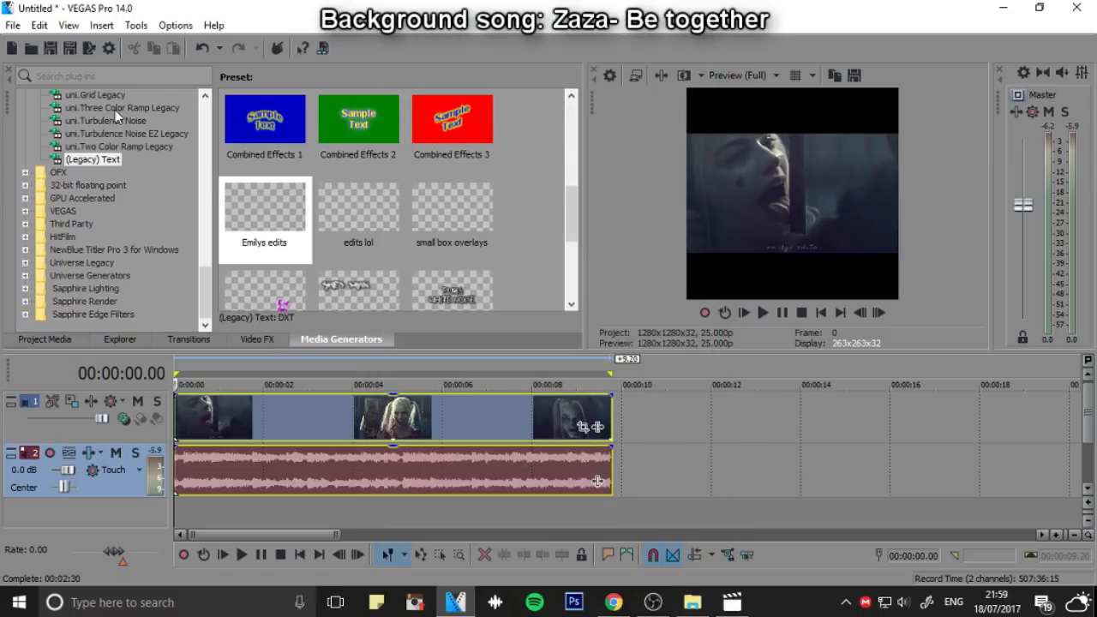
Add a White Solid Color background on a new track beneath the Harley clip, trimmed to the clip's end
scroll(115, 110, up, 5)
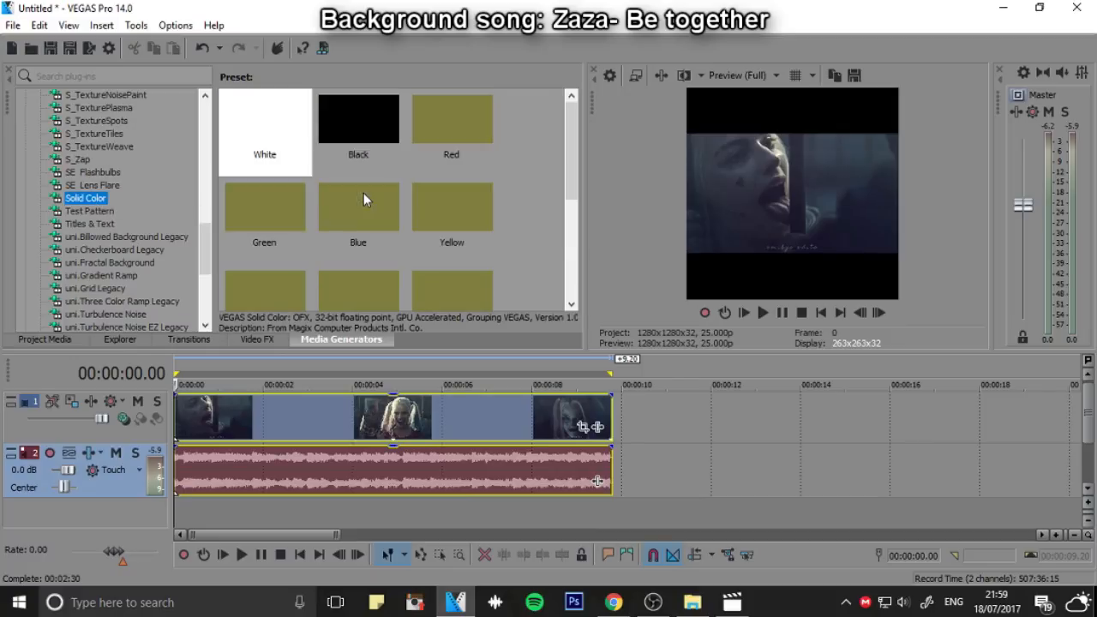
click(289, 134)
drag(174, 521, 611, 472)
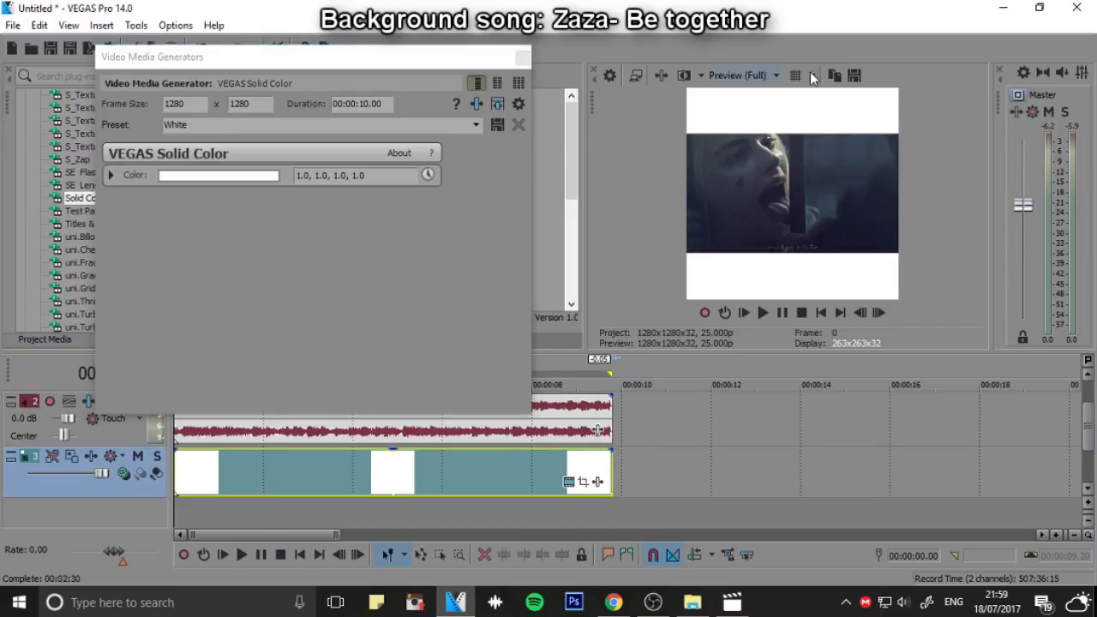
click(518, 59)
drag(1088, 433, 1088, 387)
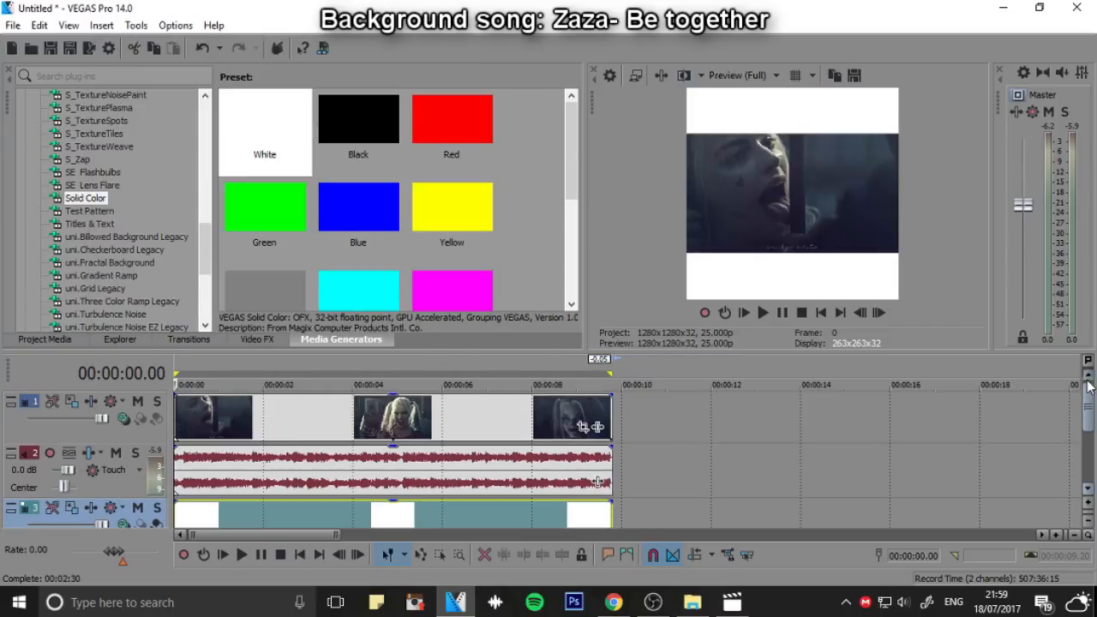
Browse the Sapphire media generators for an overlay, checking the S_SparklesColor, S_NightSky and S_CloudsPsyko presets
scroll(108, 175, up, 5)
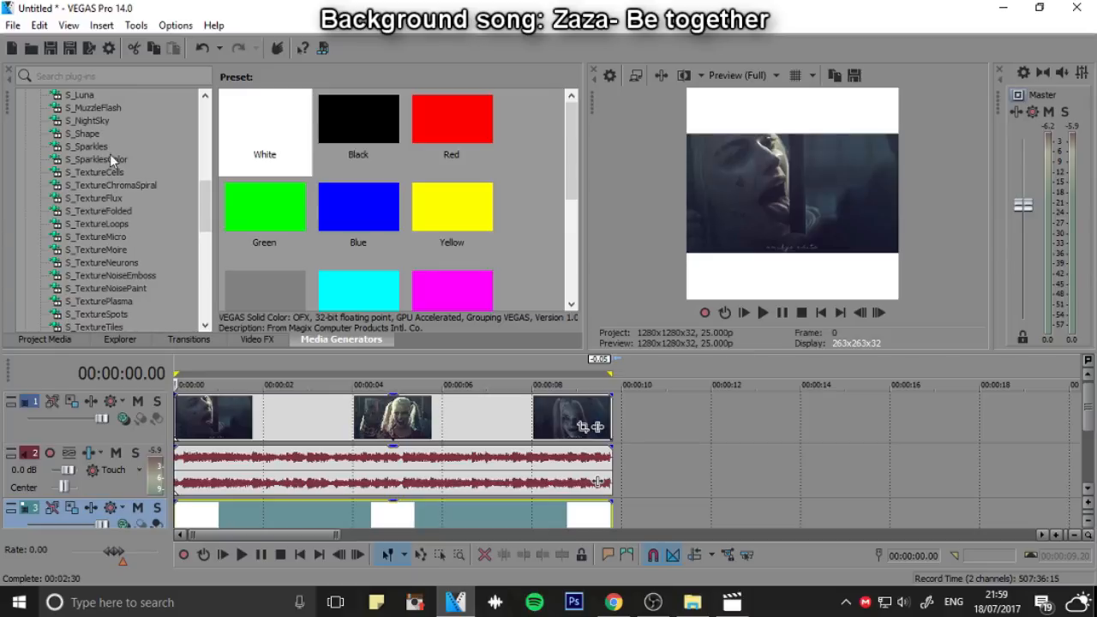
click(107, 159)
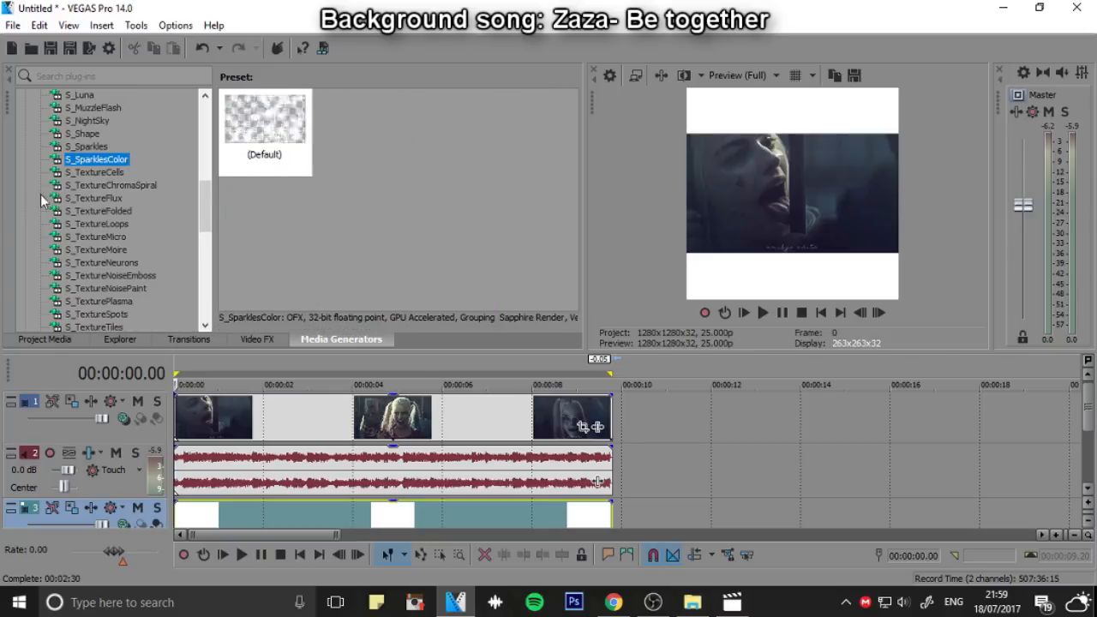
scroll(43, 200, up, 1)
click(96, 160)
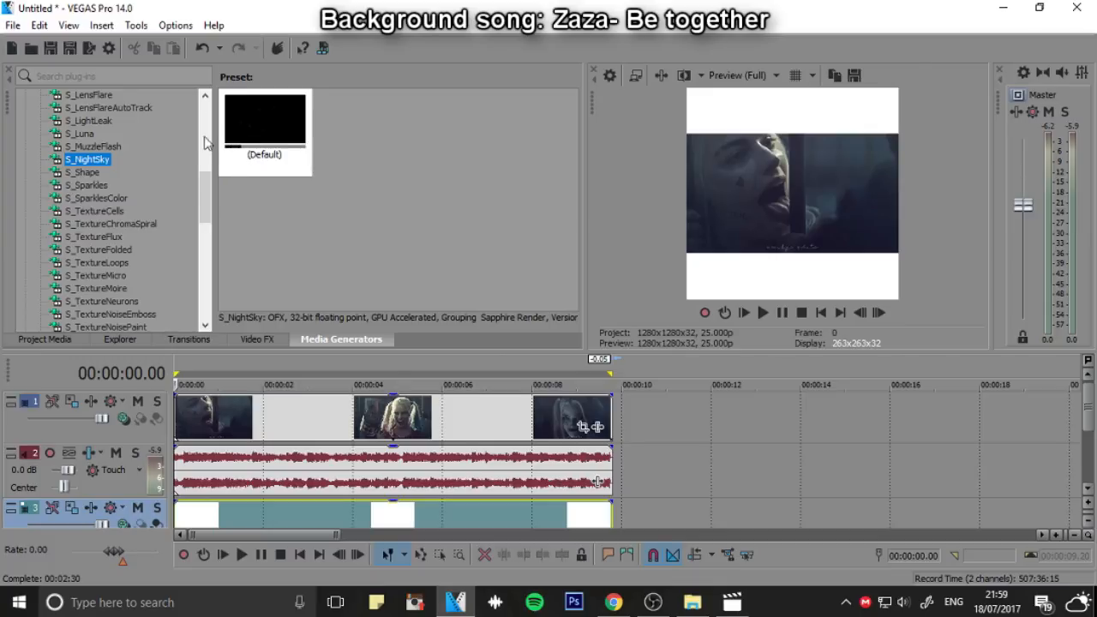
scroll(142, 163, up, 2)
scroll(69, 172, up, 2)
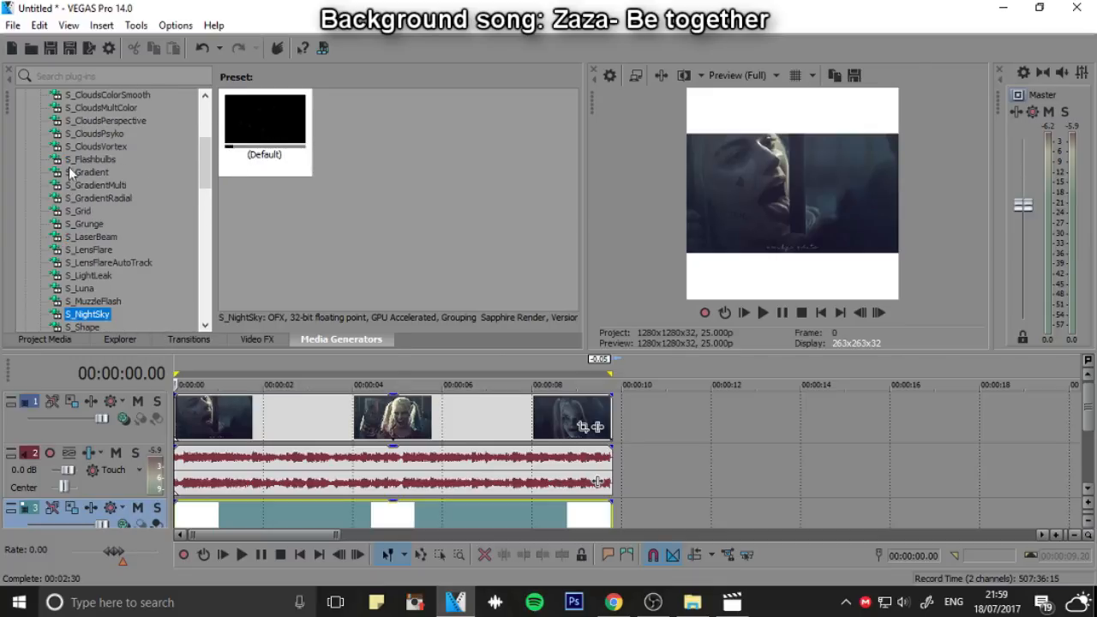
click(107, 133)
scroll(142, 146, up, 3)
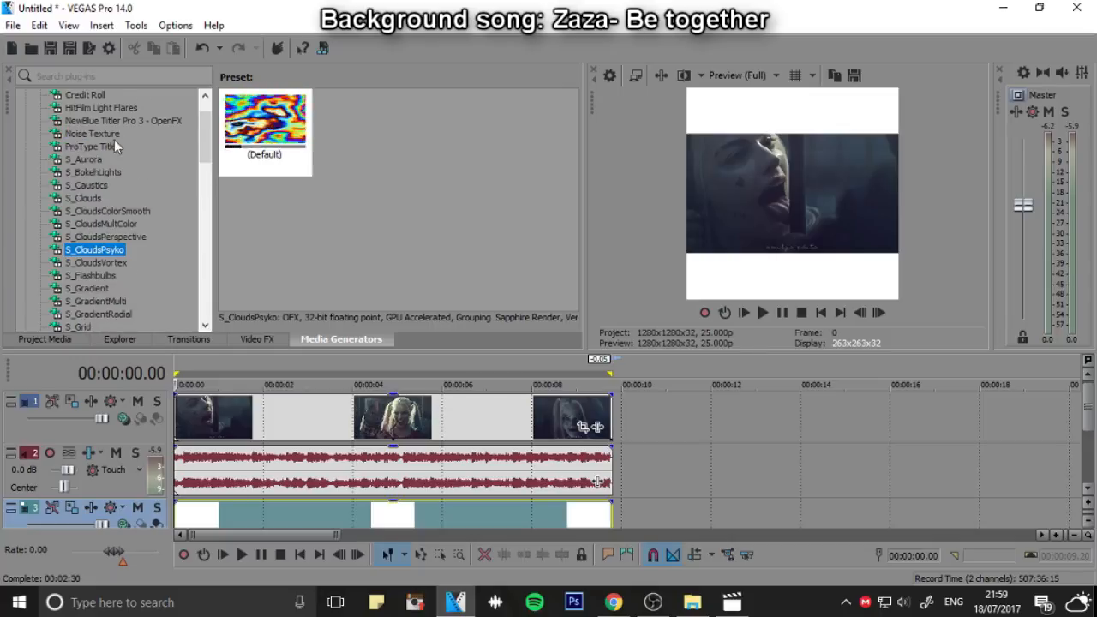
Try the default S_BokehLights preset on a new top video track, preview it over the clip, and remove it
click(92, 172)
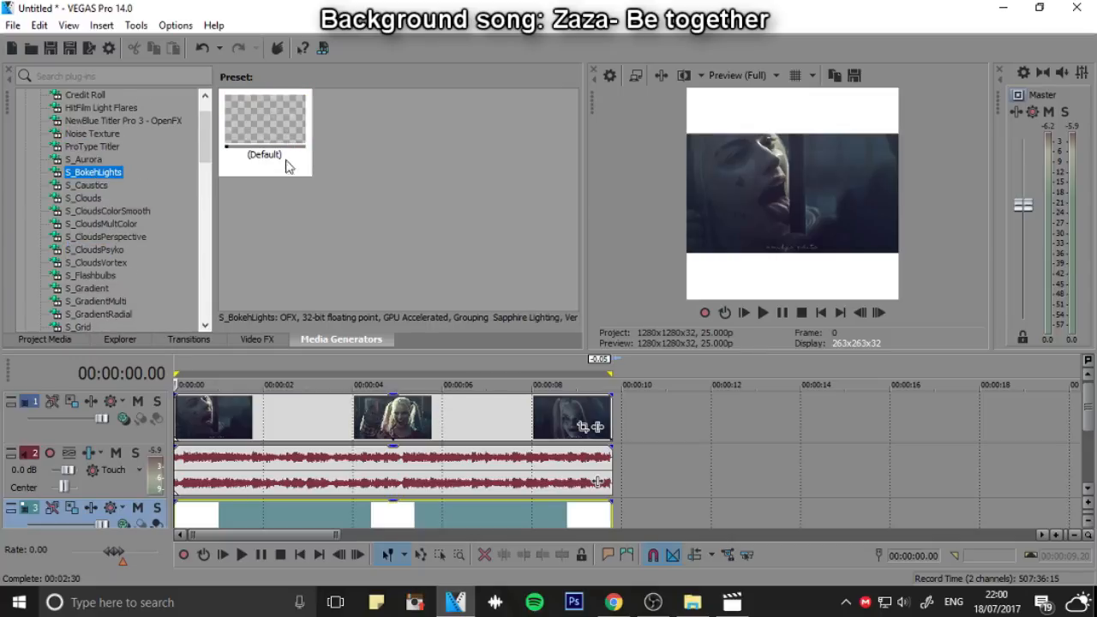
click(132, 437)
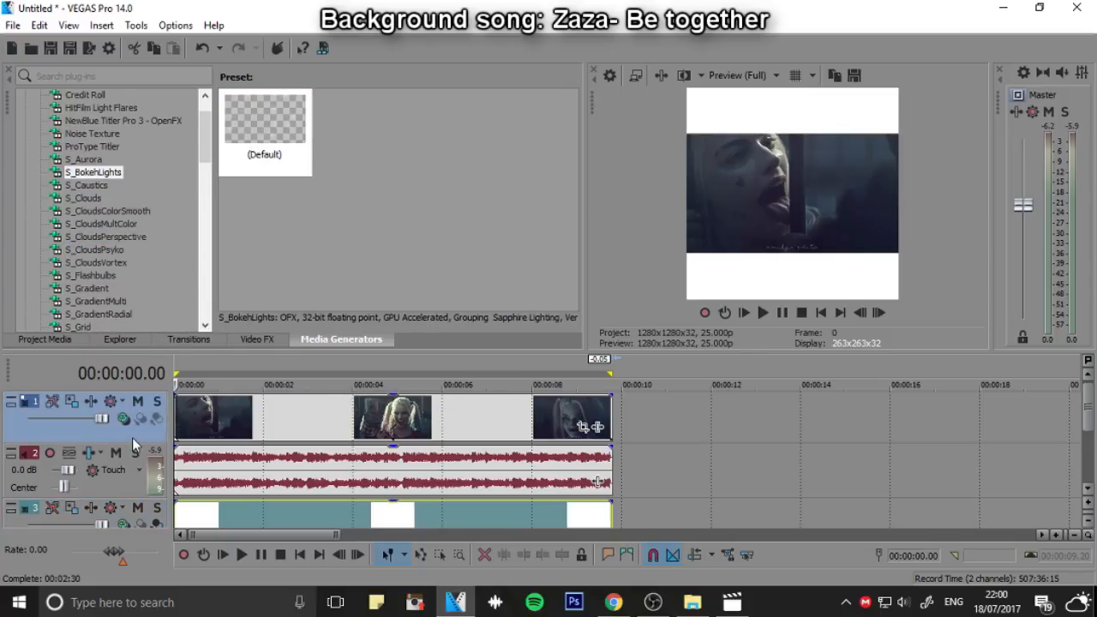
right_click(132, 437)
click(216, 216)
drag(263, 129, 183, 436)
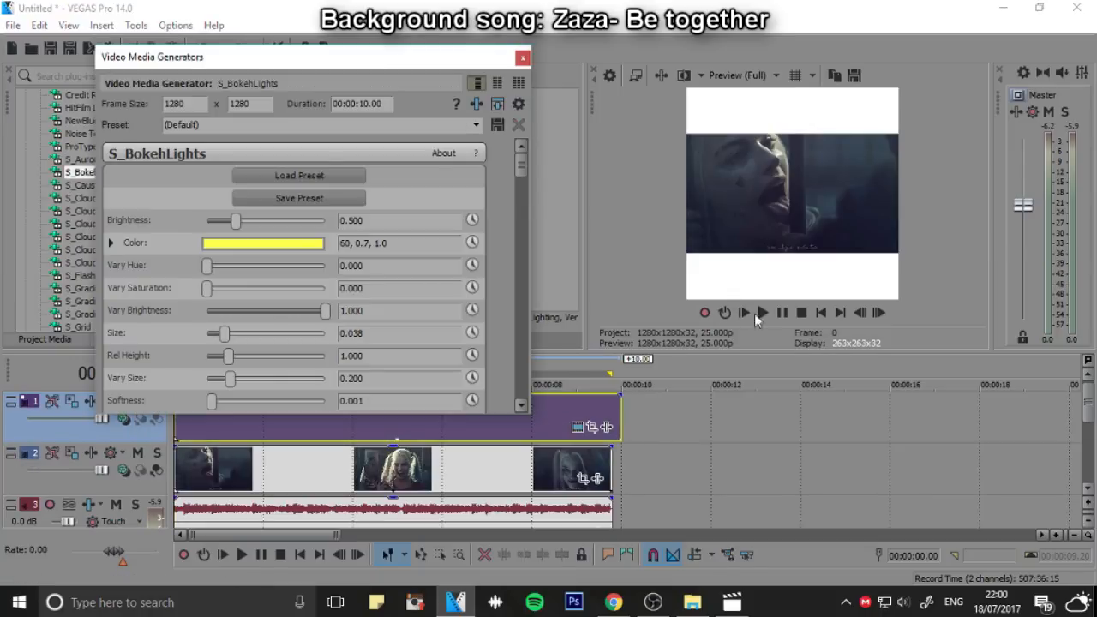
click(762, 313)
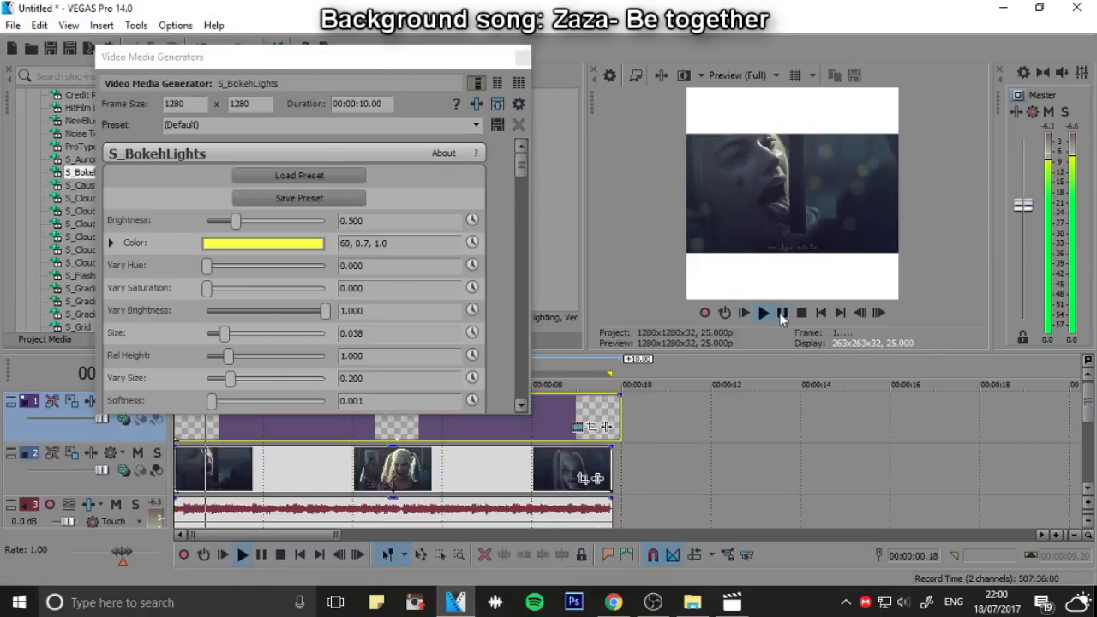
click(781, 314)
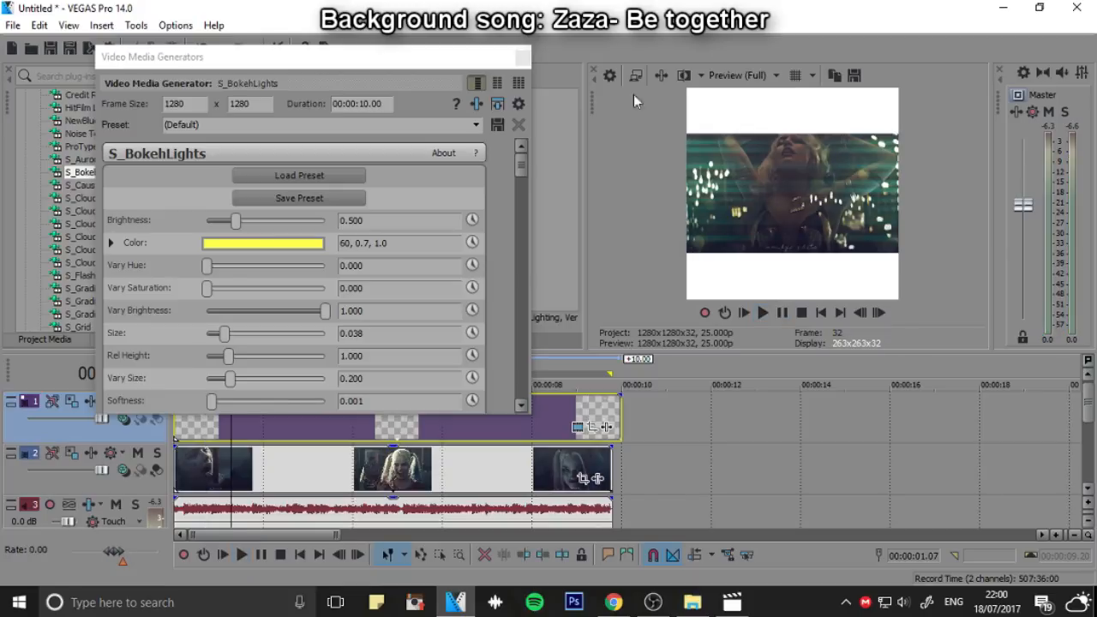
click(514, 58)
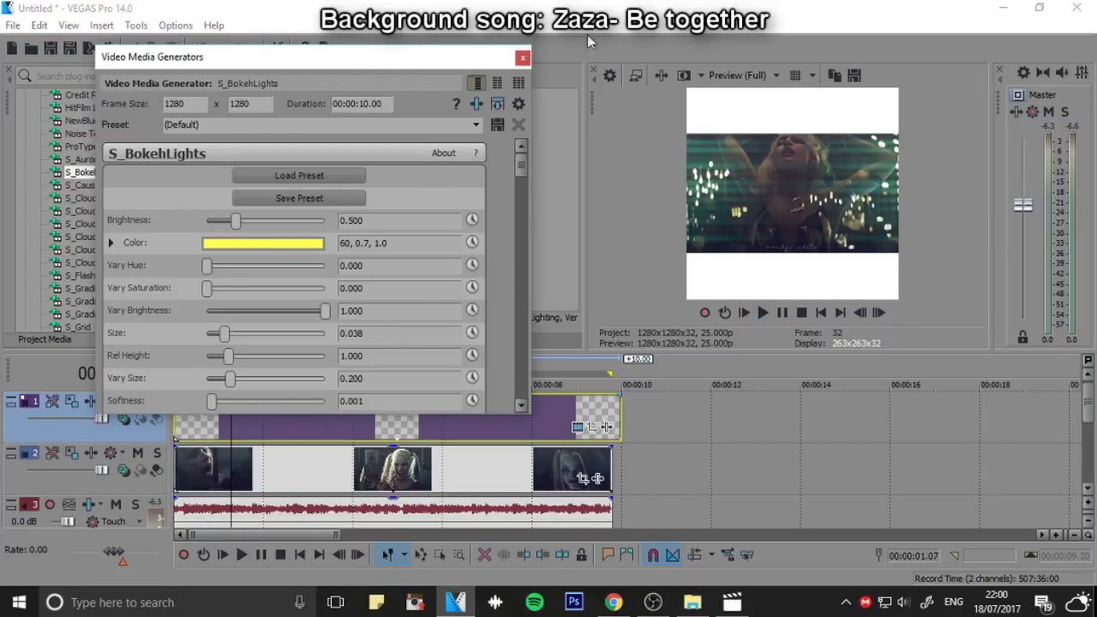
click(522, 58)
key(Delete)
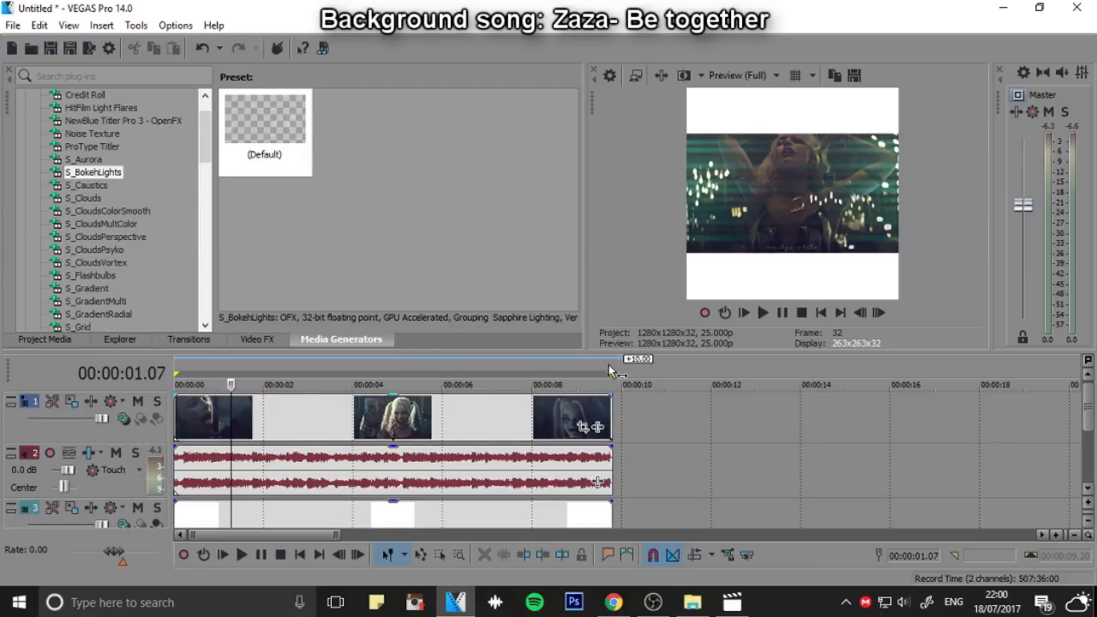
Set up a render to the Orange folder named Harley1 with the MainConcept Internet HD square 1080 template
click(13, 25)
click(34, 147)
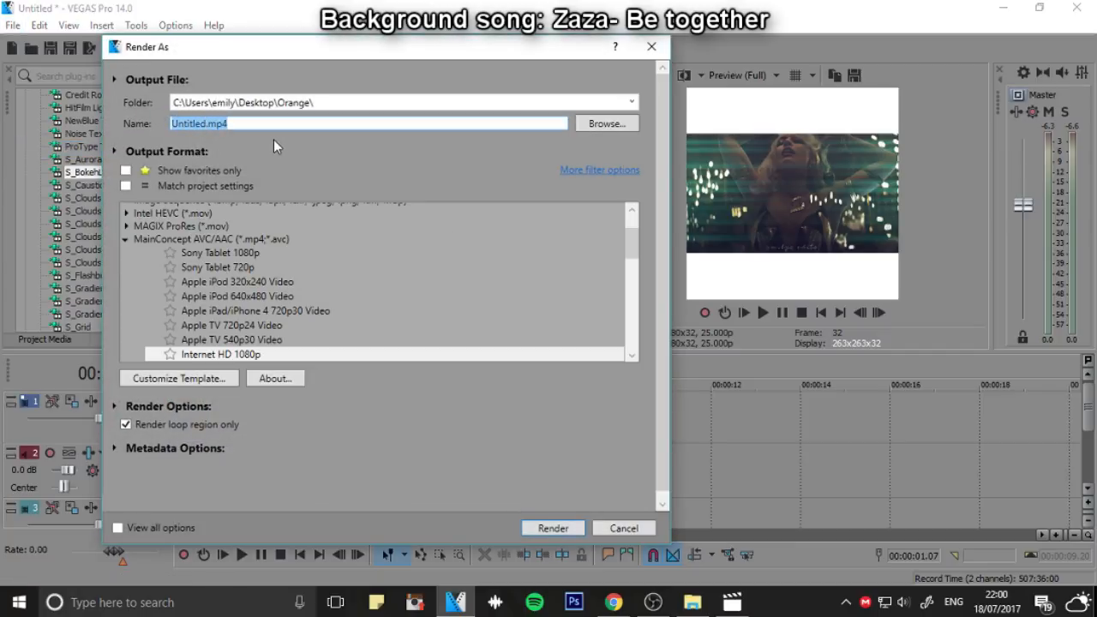
text(Harley1)
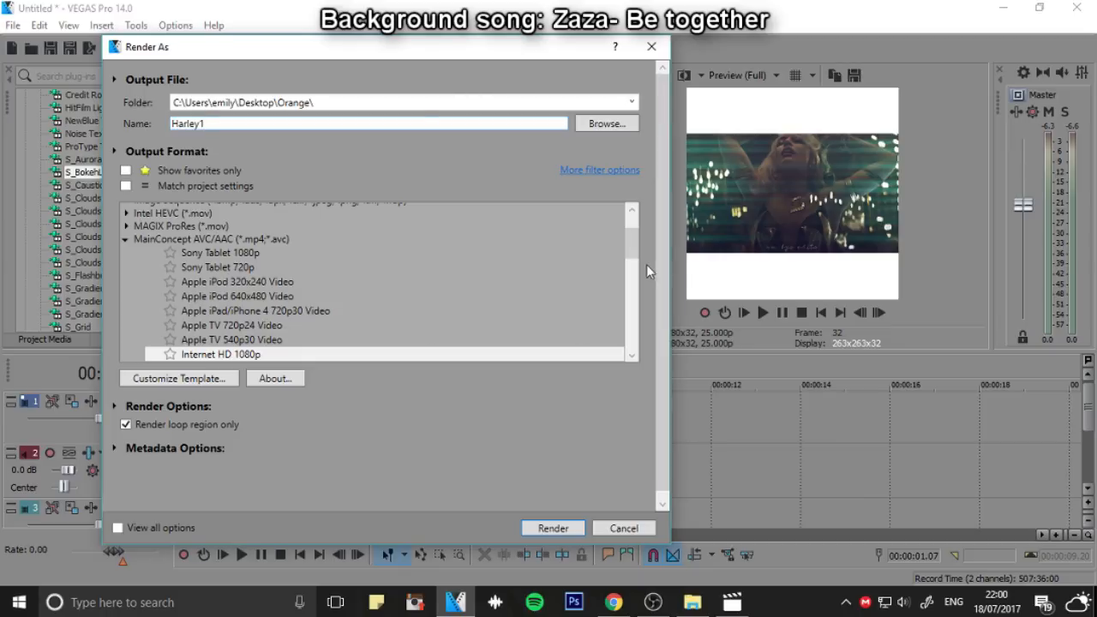
drag(632, 254, 623, 334)
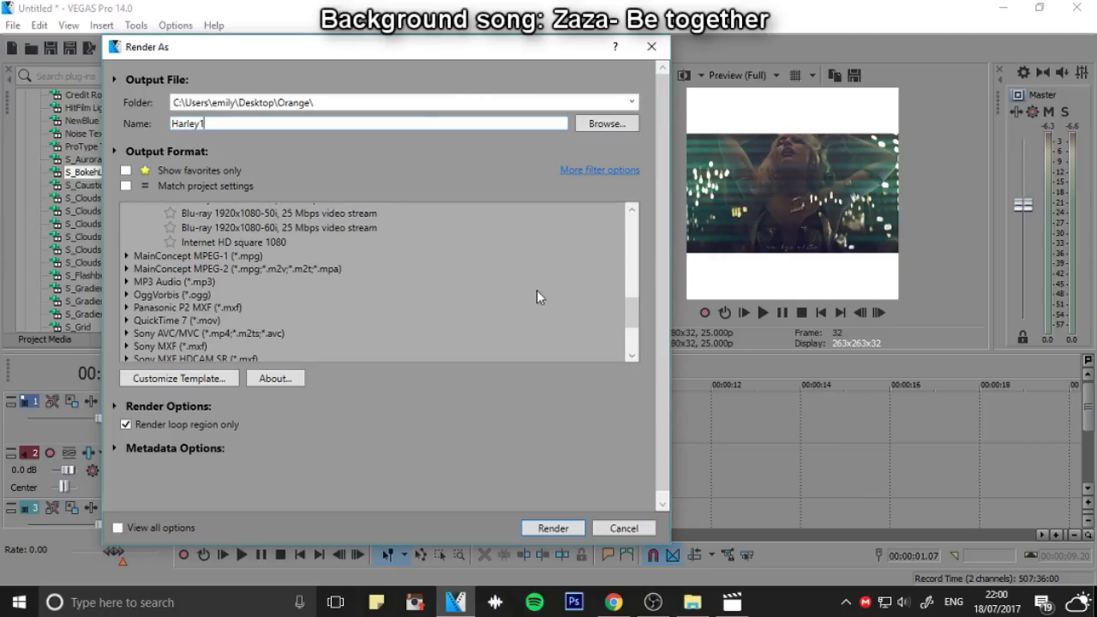
click(249, 243)
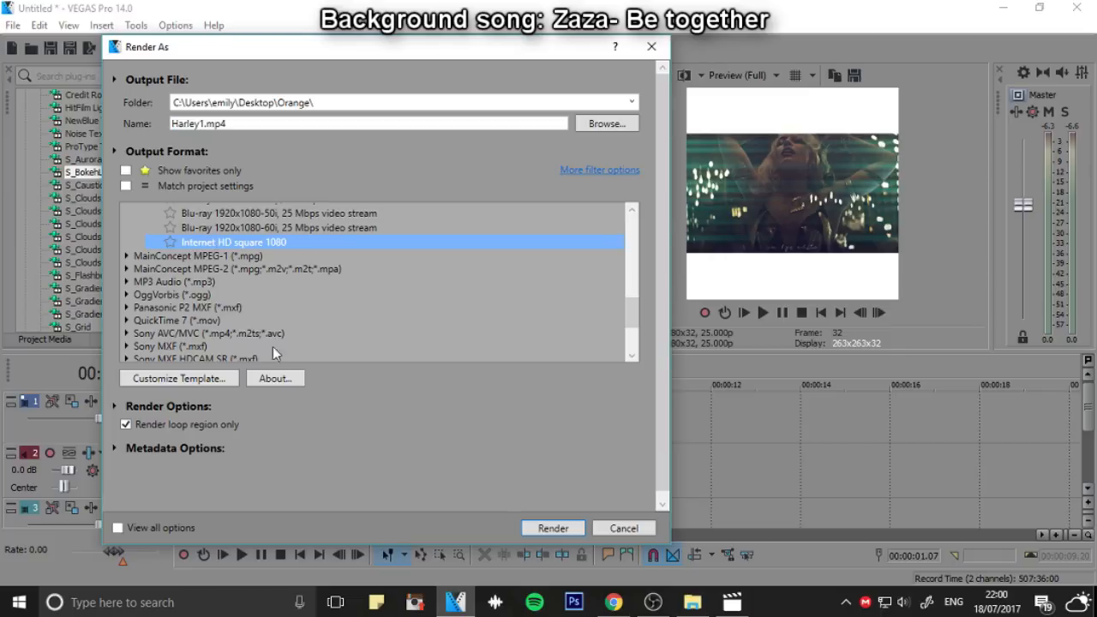
Check the square template's custom frame size settings without changing them, and start rendering Harley1.mp4
click(275, 378)
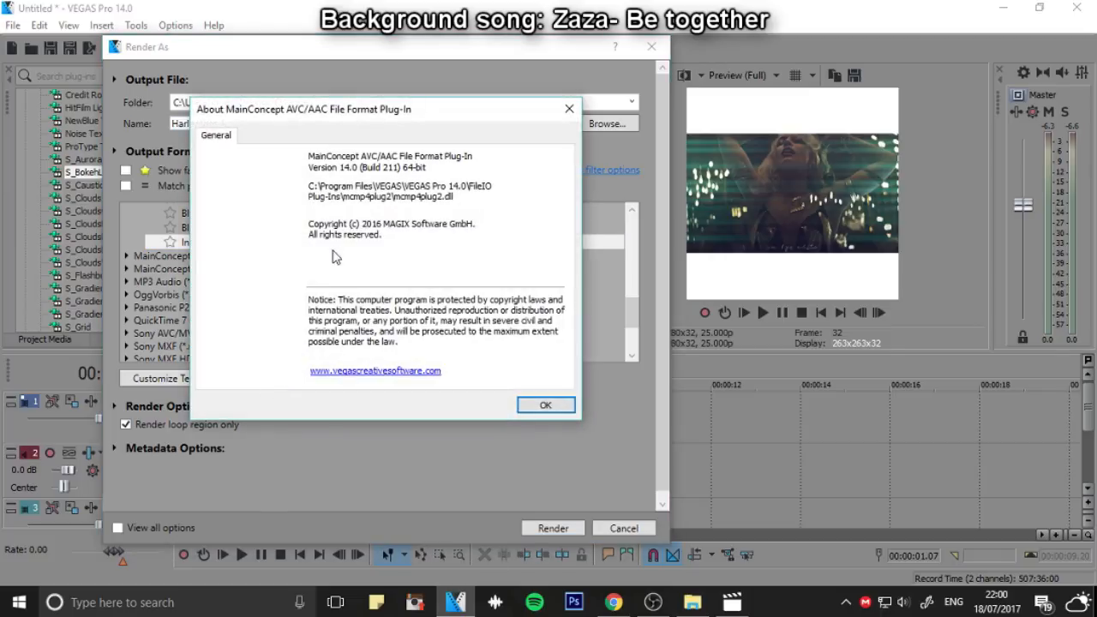
click(569, 109)
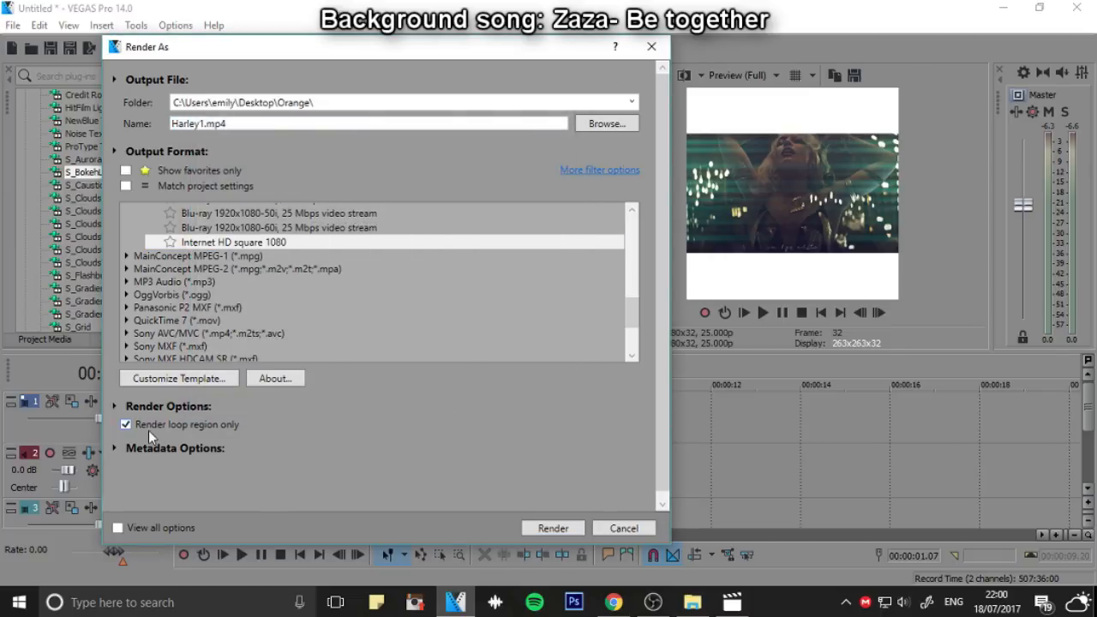
click(196, 380)
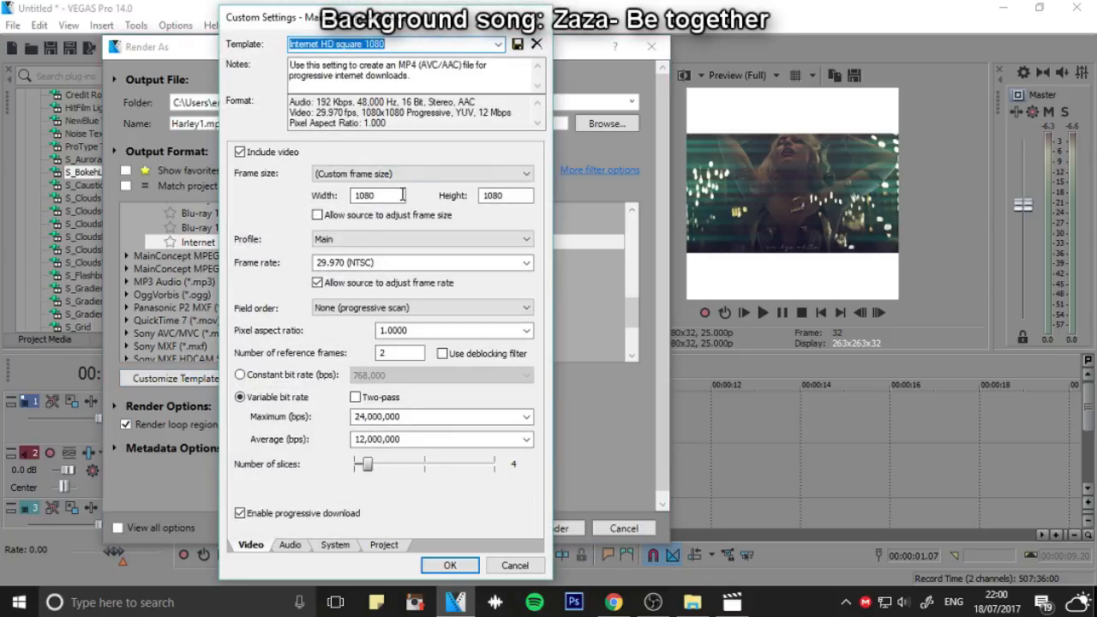
drag(399, 196, 372, 196)
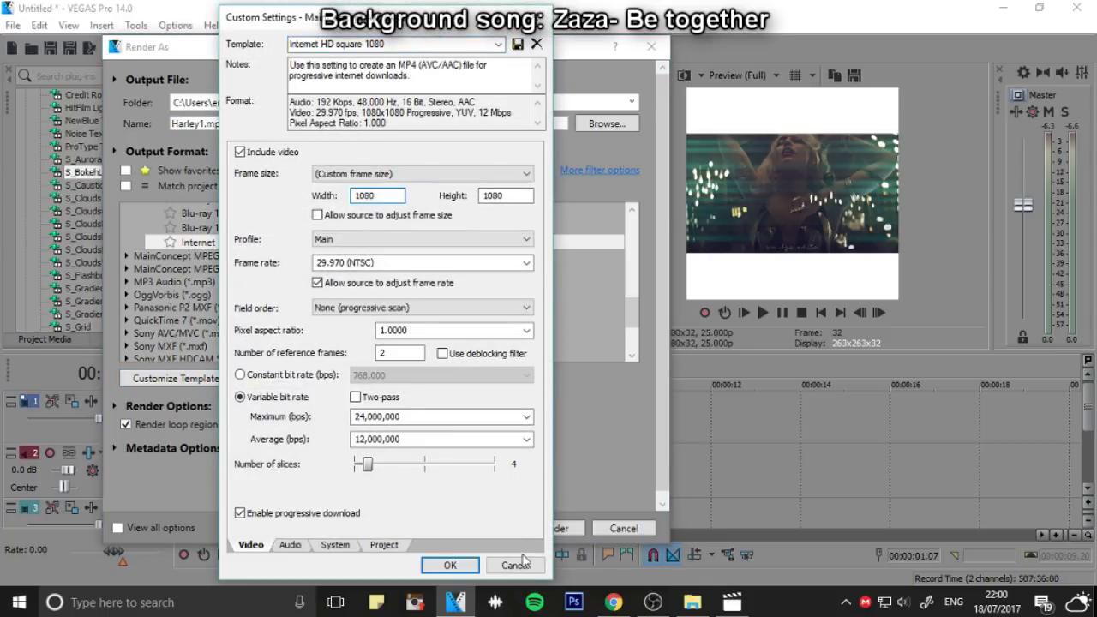
click(515, 566)
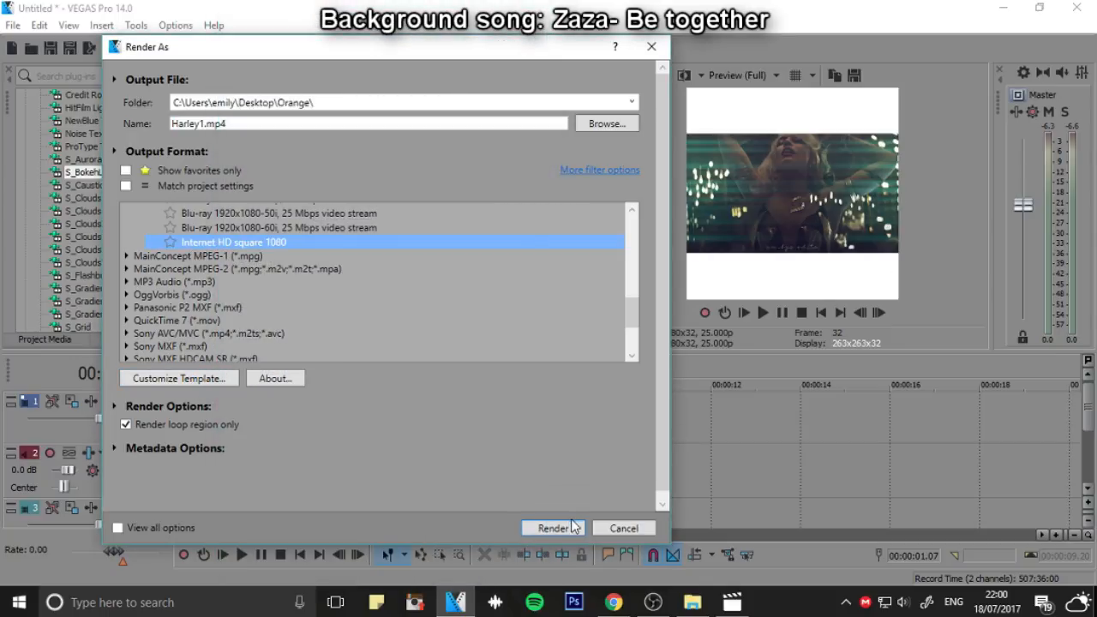
click(554, 528)
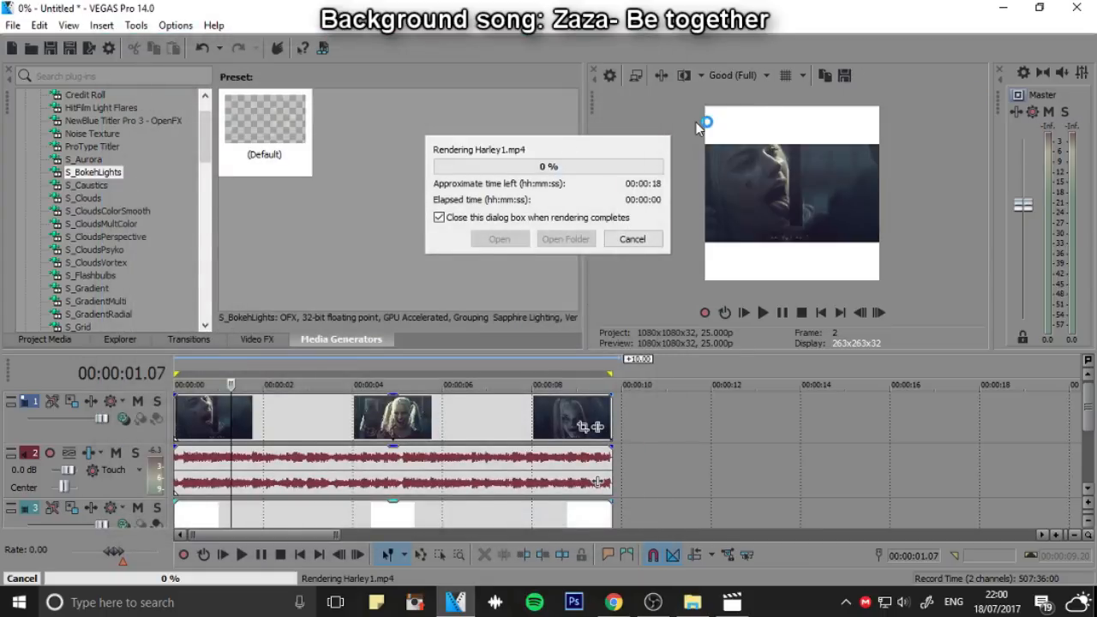
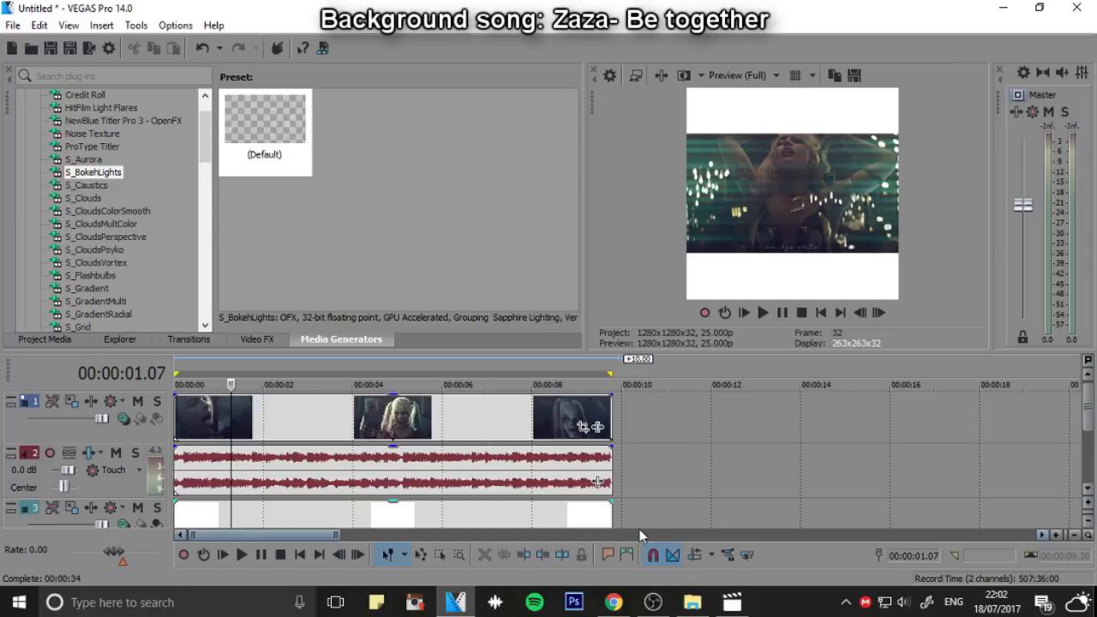
Switch to OBS and bring up its main window with the recording controls
click(653, 601)
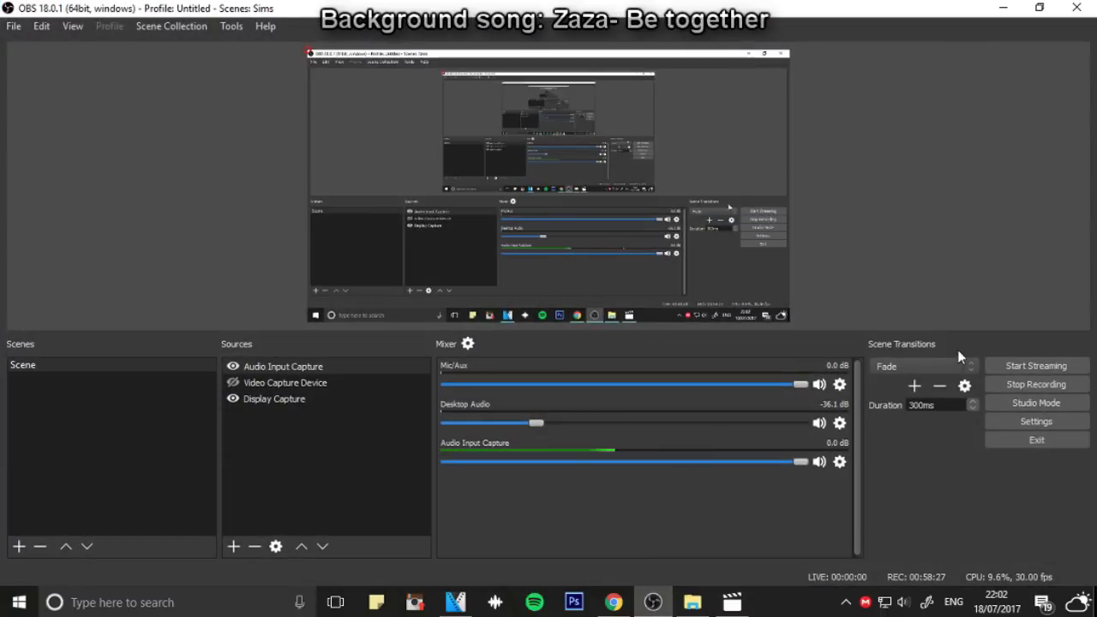